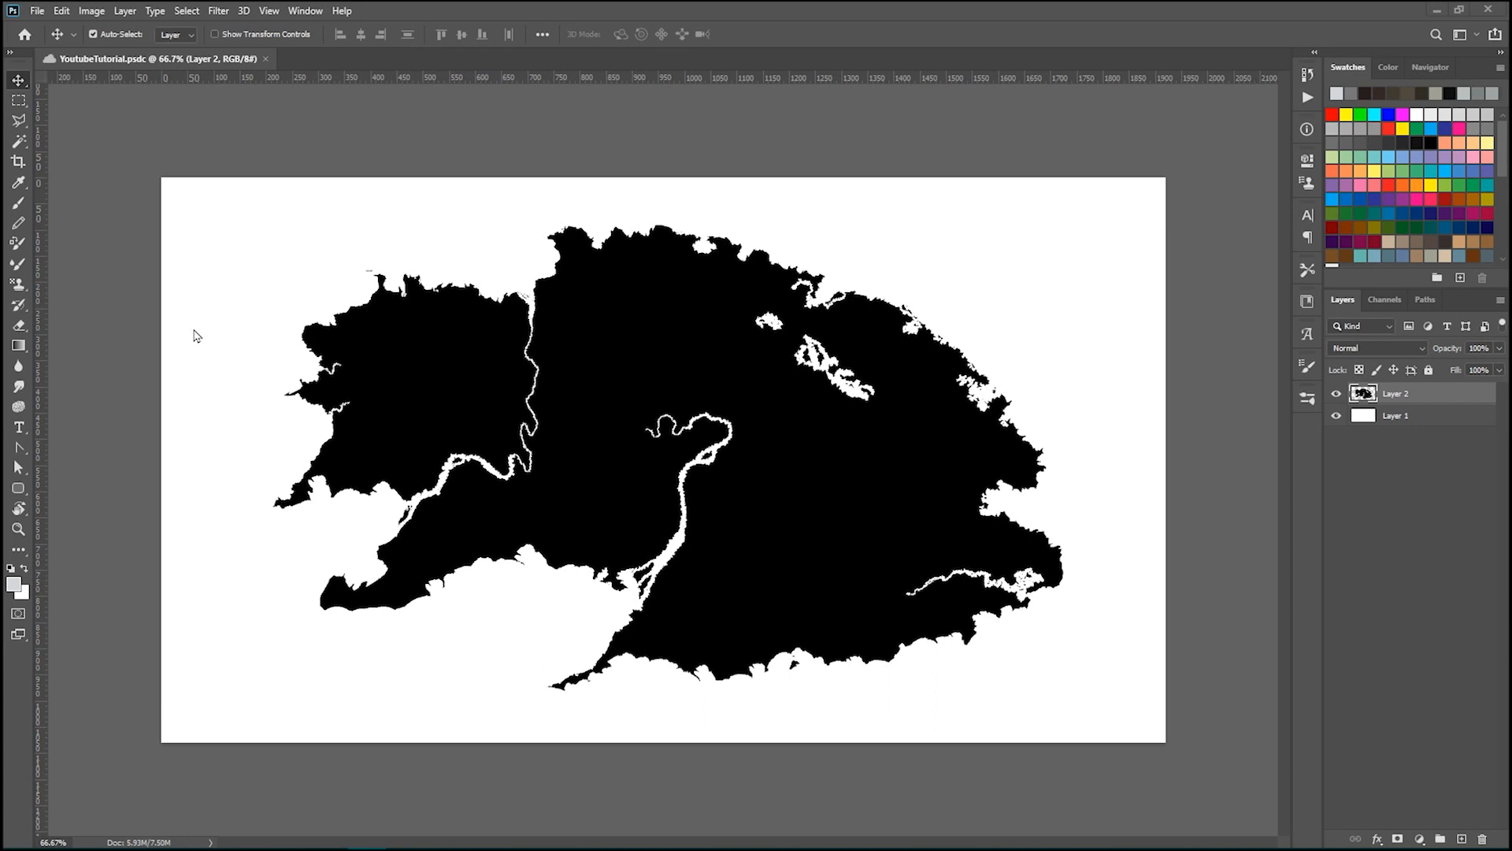
Step: Examine the coastline and rivers of the black landmass up close
key(ctrl+plus)
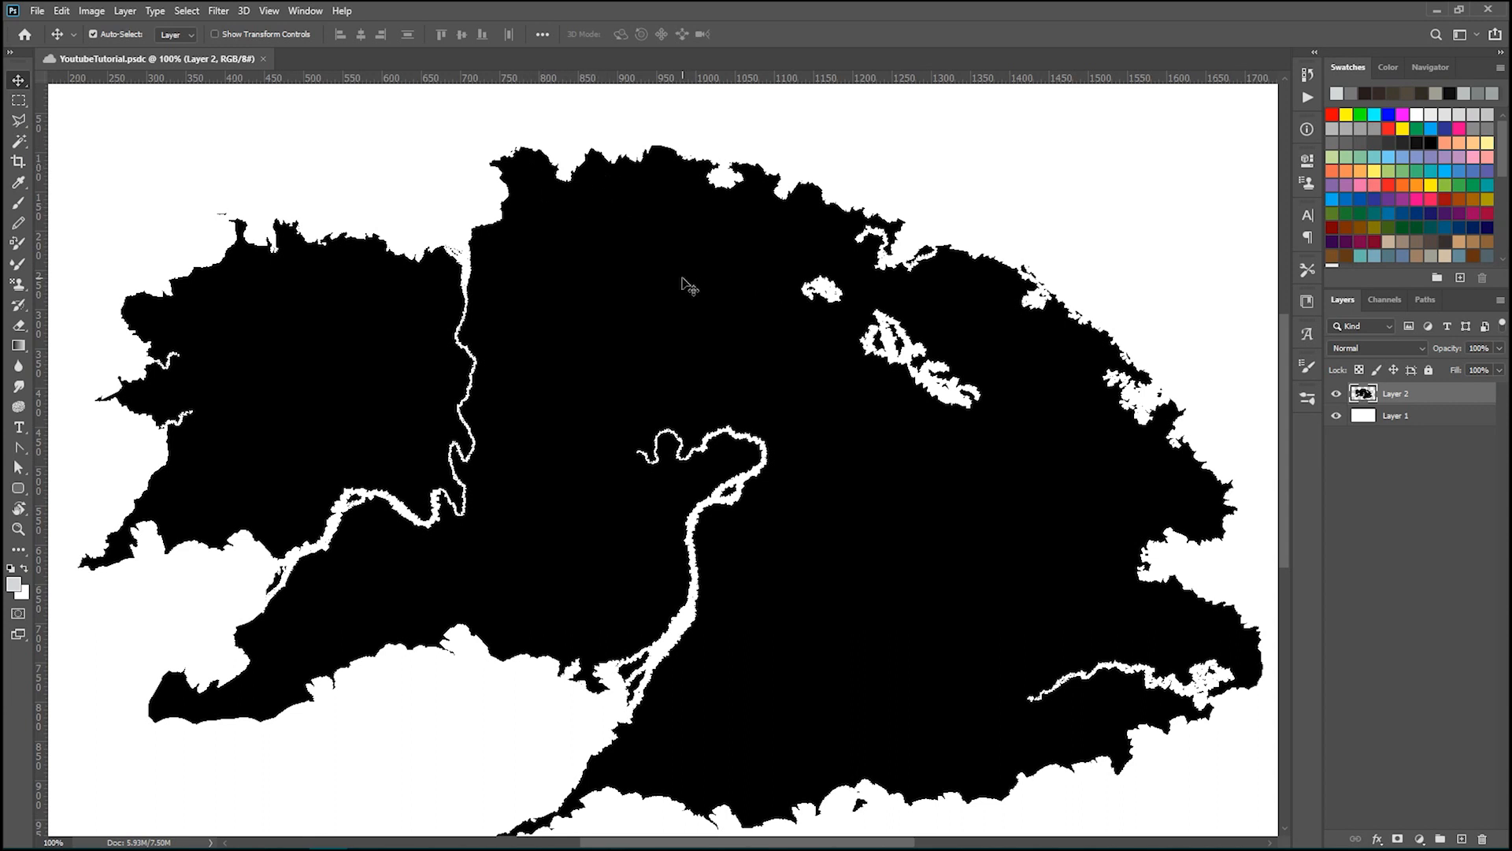
scroll(682, 285, down, 2)
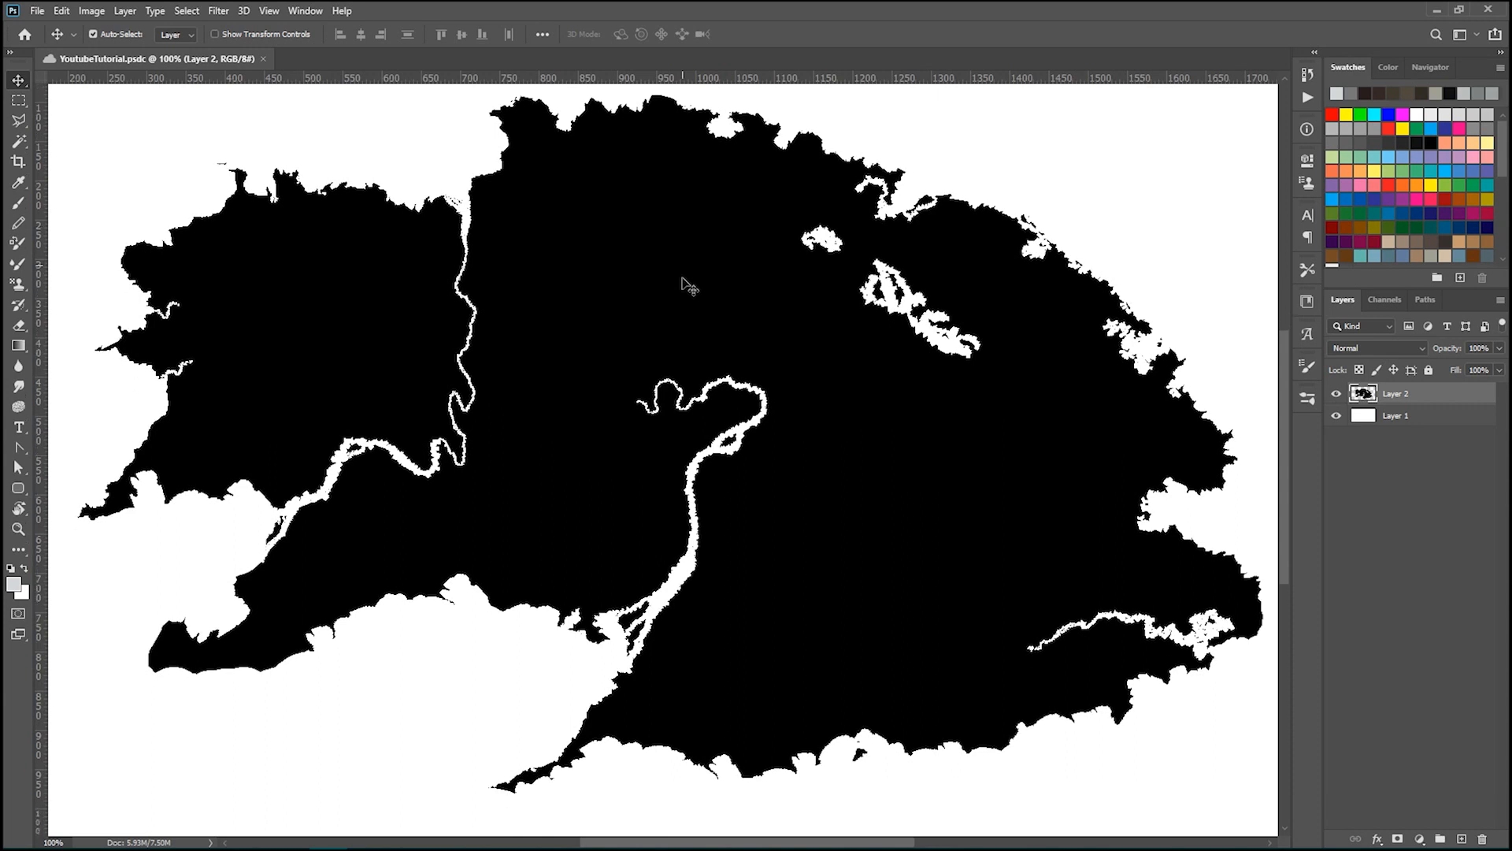
scroll(688, 287, down, 1)
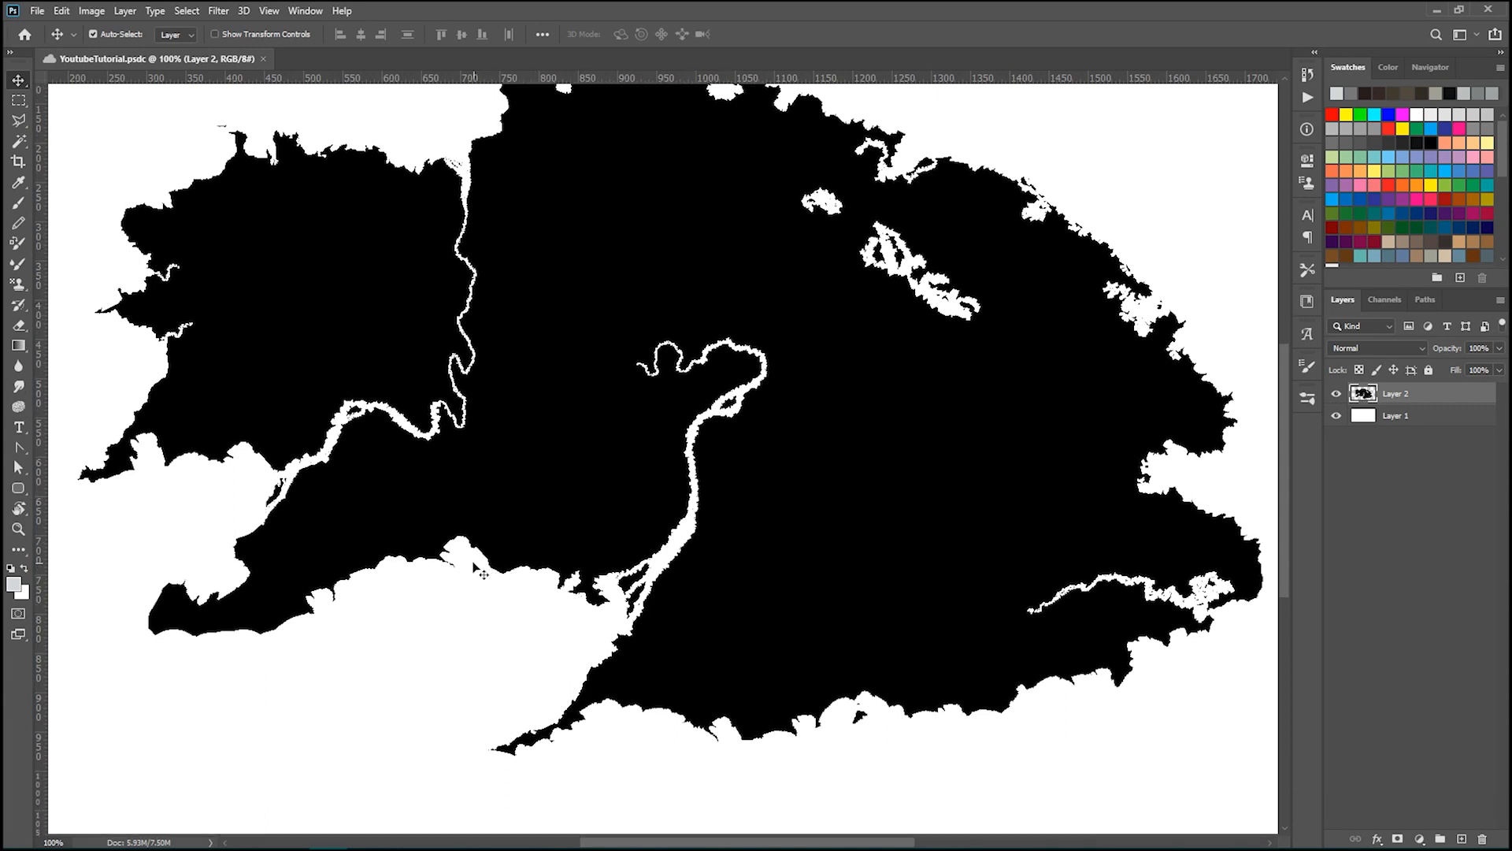
scroll(611, 433, up, 1)
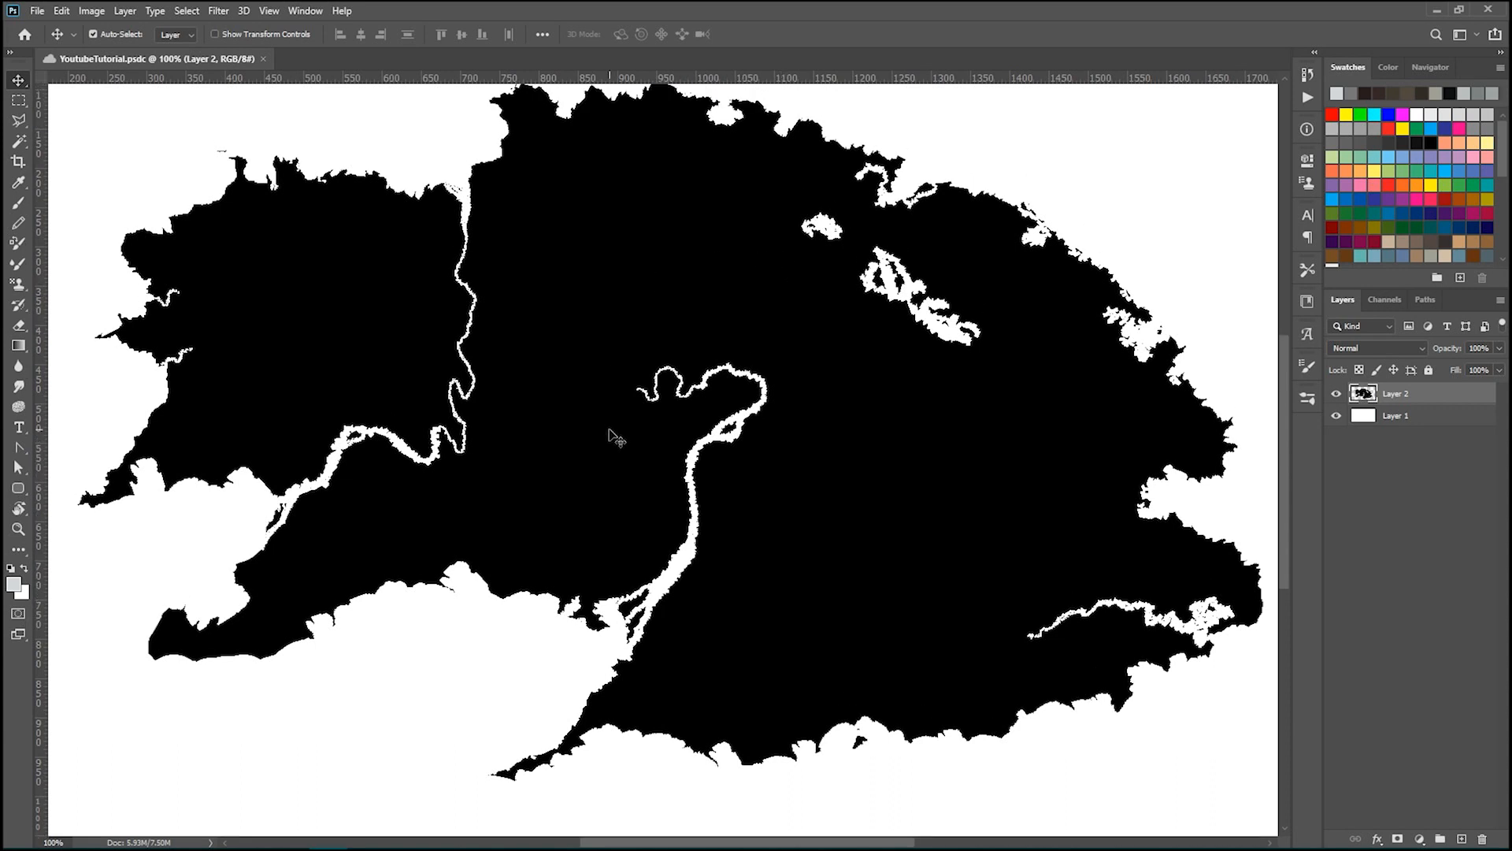
scroll(616, 437, up, 1)
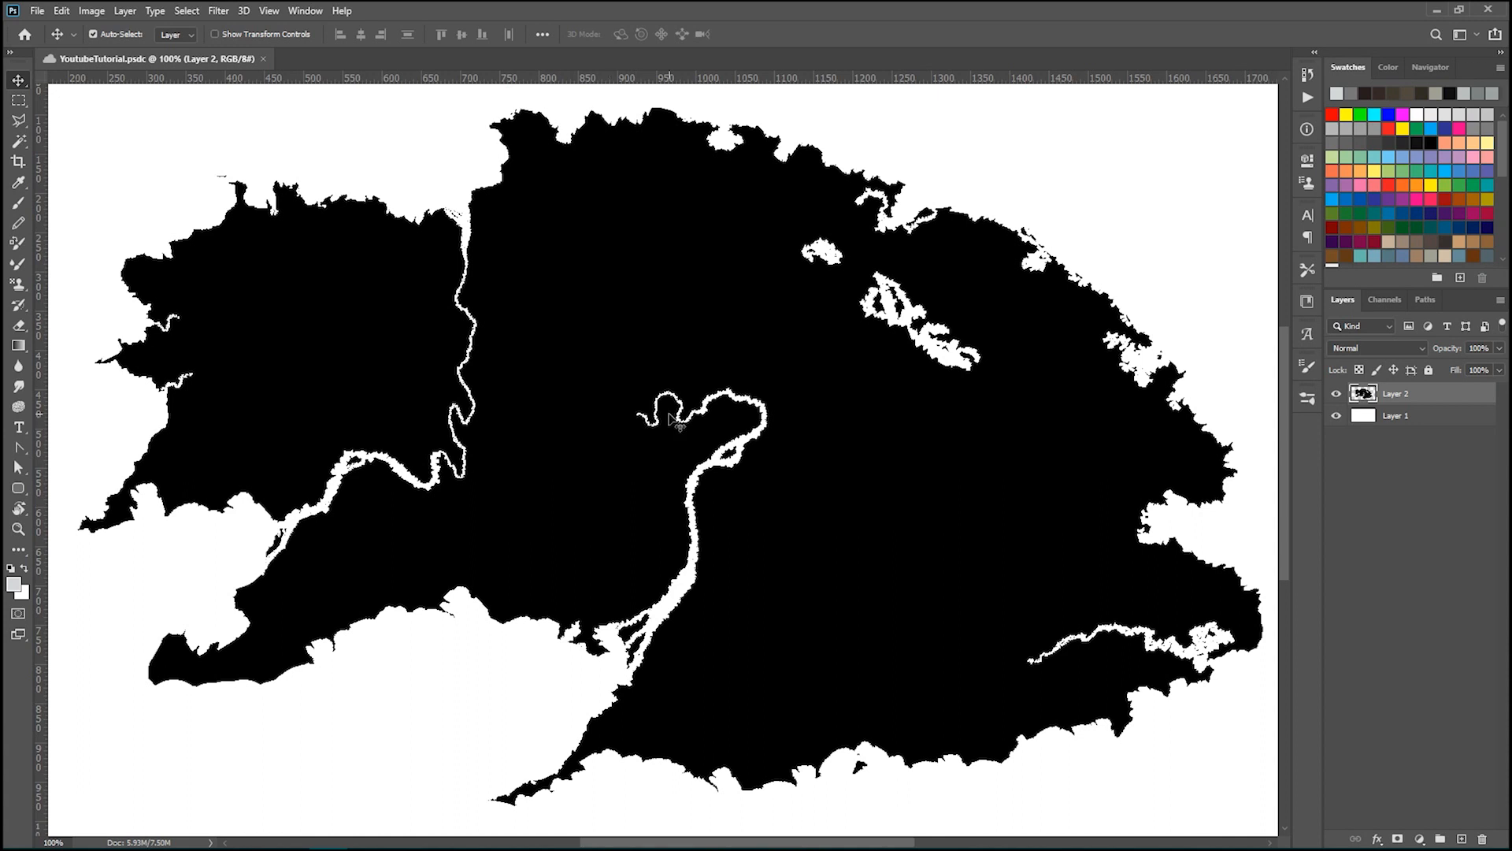
scroll(676, 419, down, 1)
scroll(675, 419, down, 1)
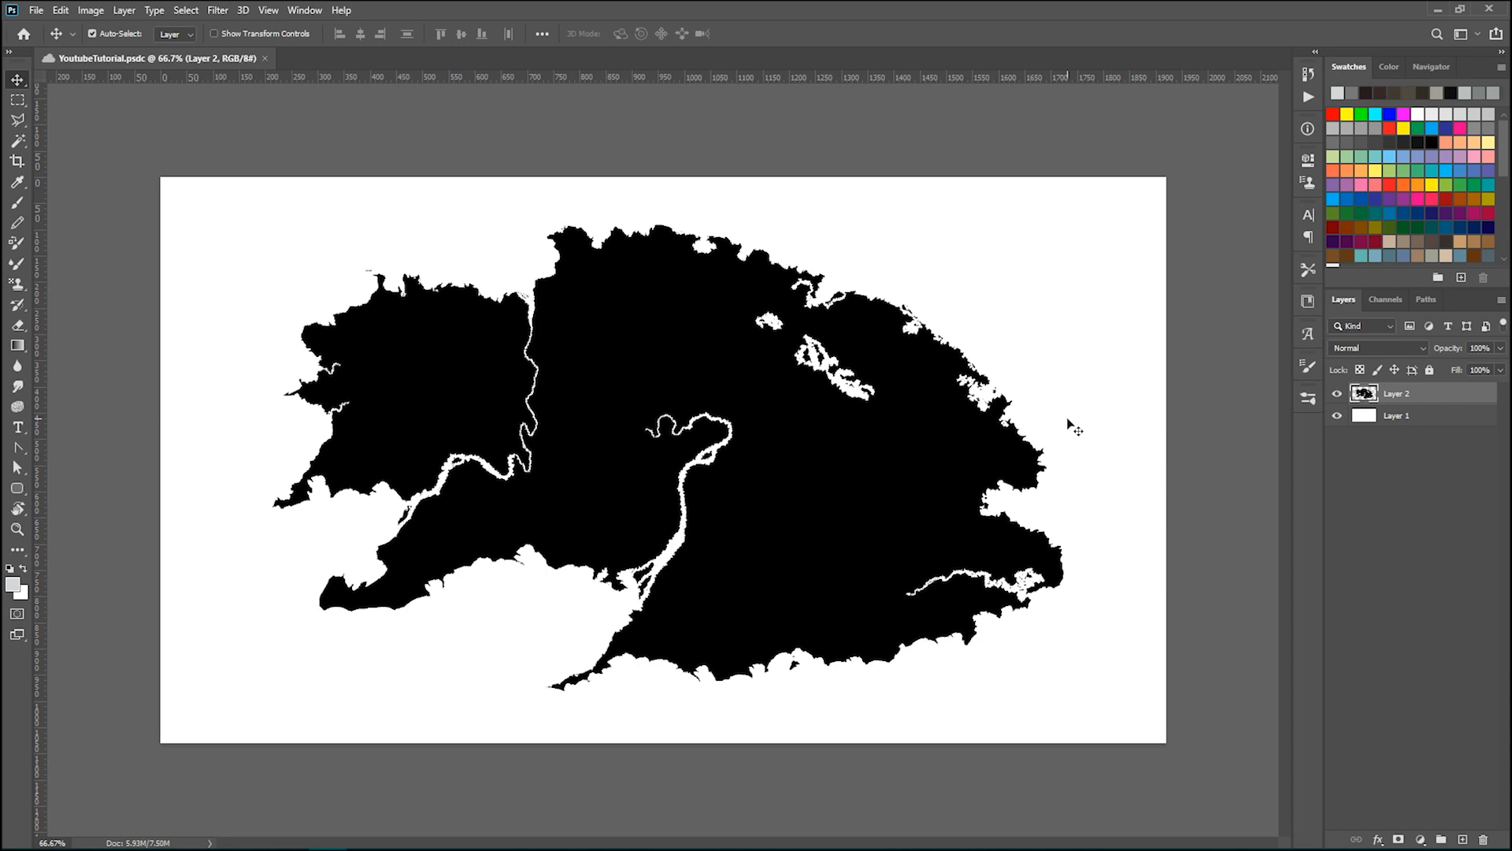
Step: View the saved colours in the Tutorial library
click(1308, 301)
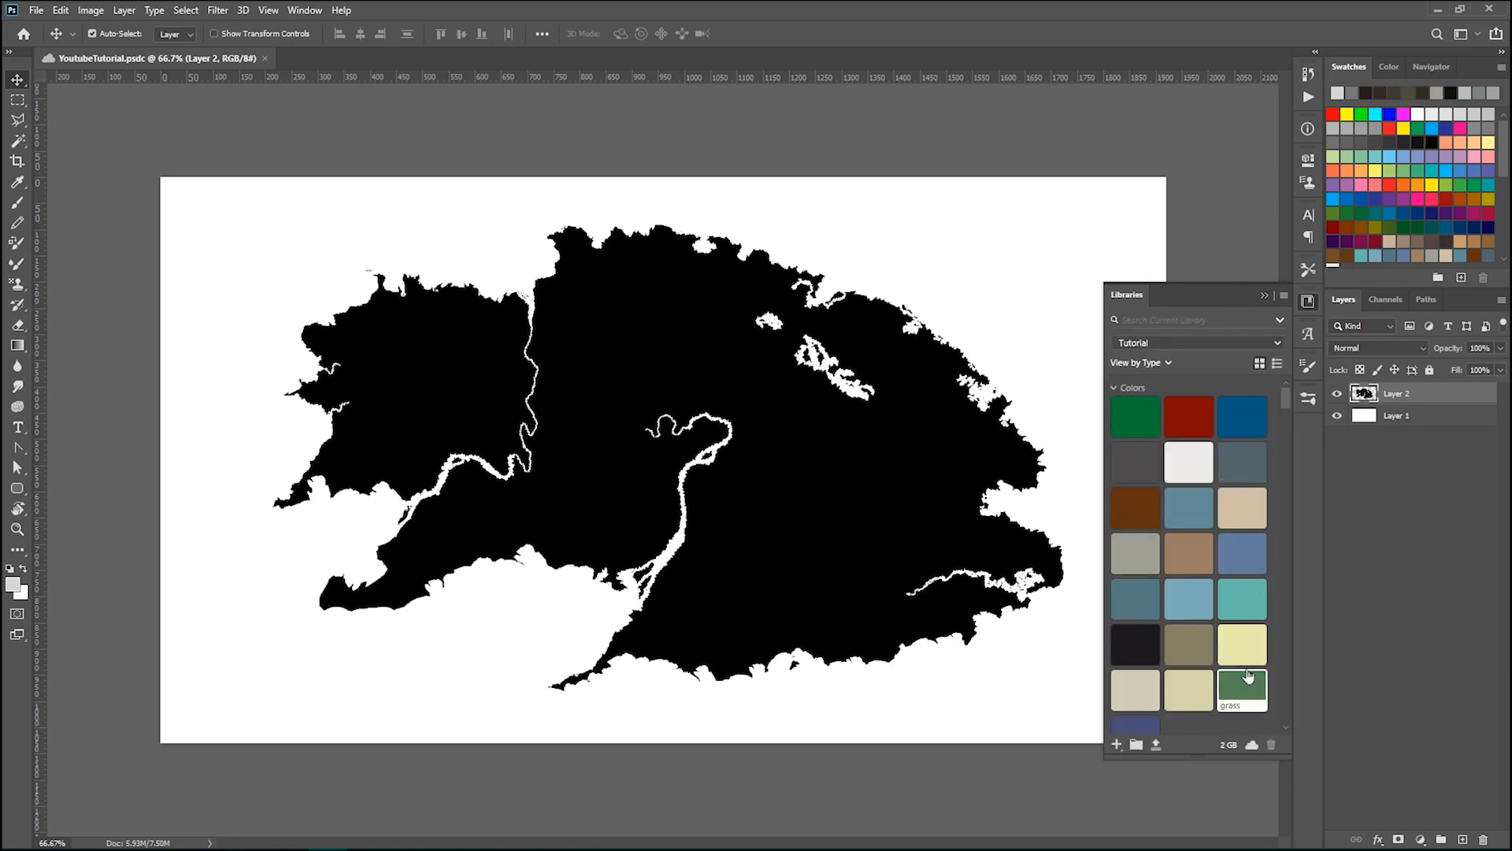
click(1308, 302)
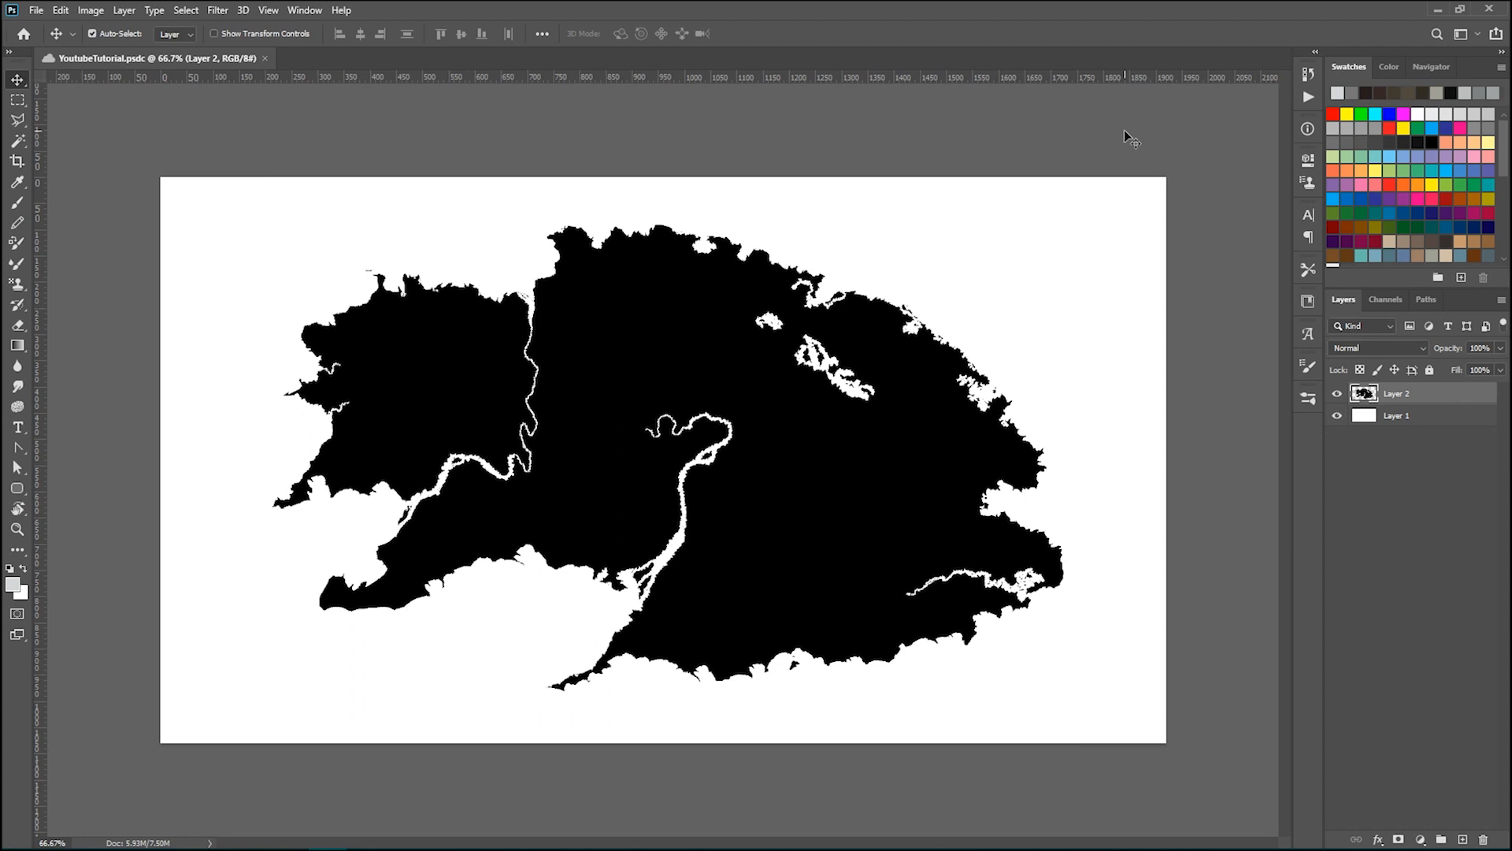
Step: Add a new layer with default settings directly above Layer 1, beneath the landmass layer
click(1456, 417)
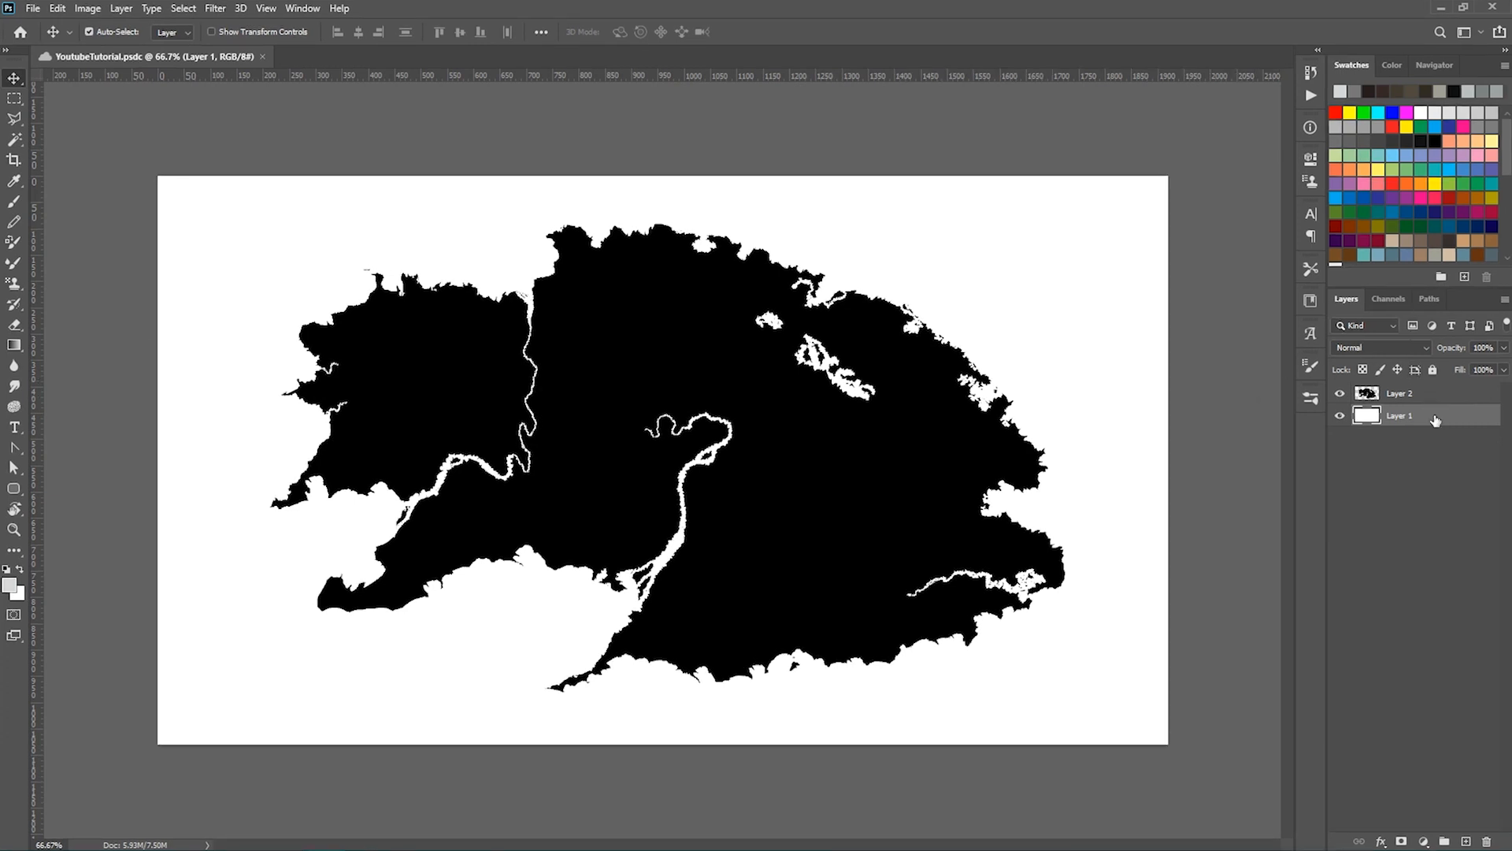
key(ctrl+shift+n)
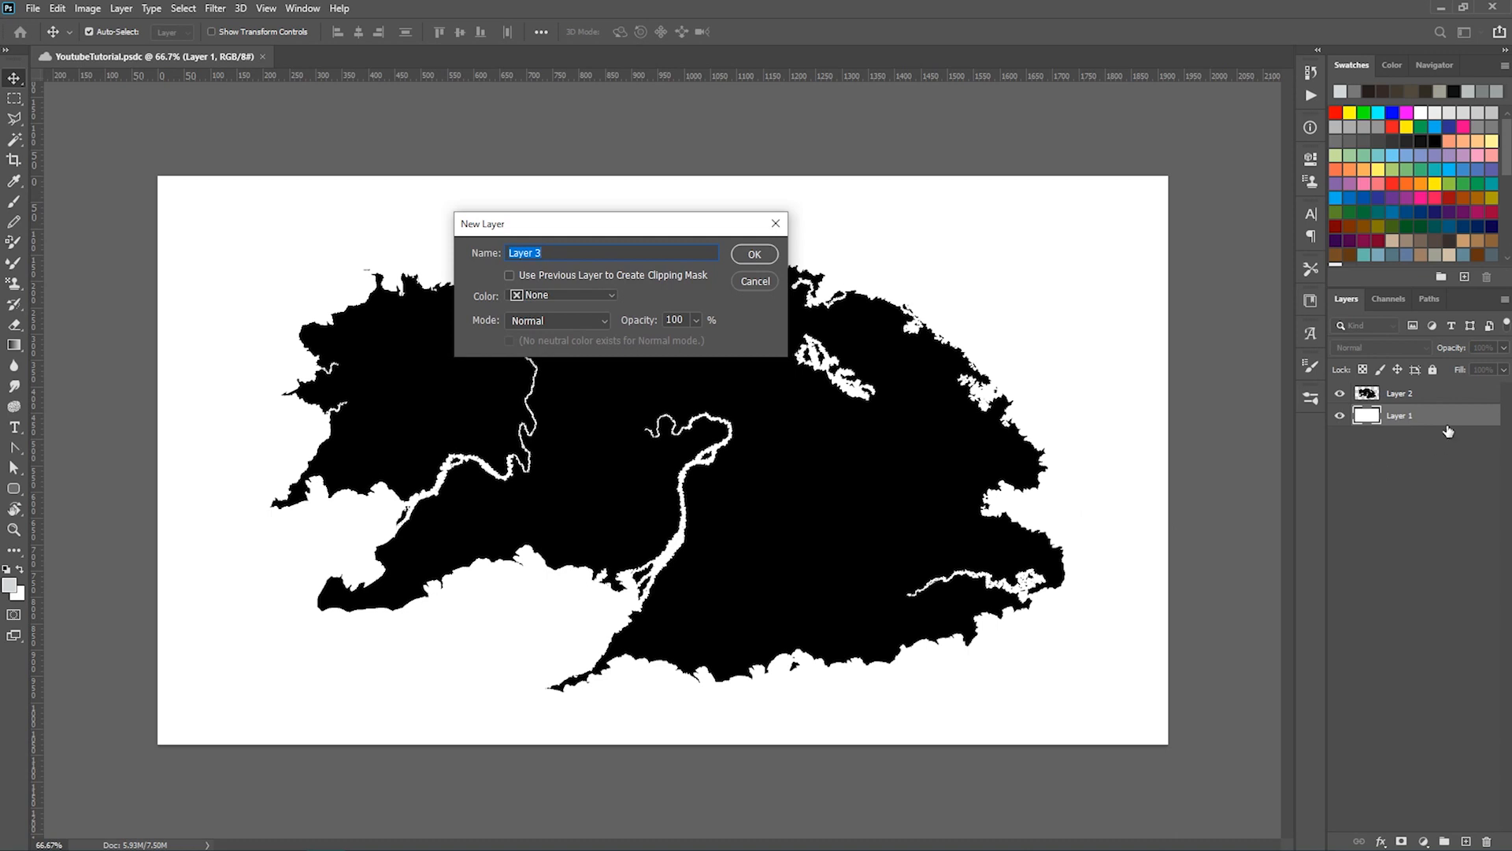
click(754, 254)
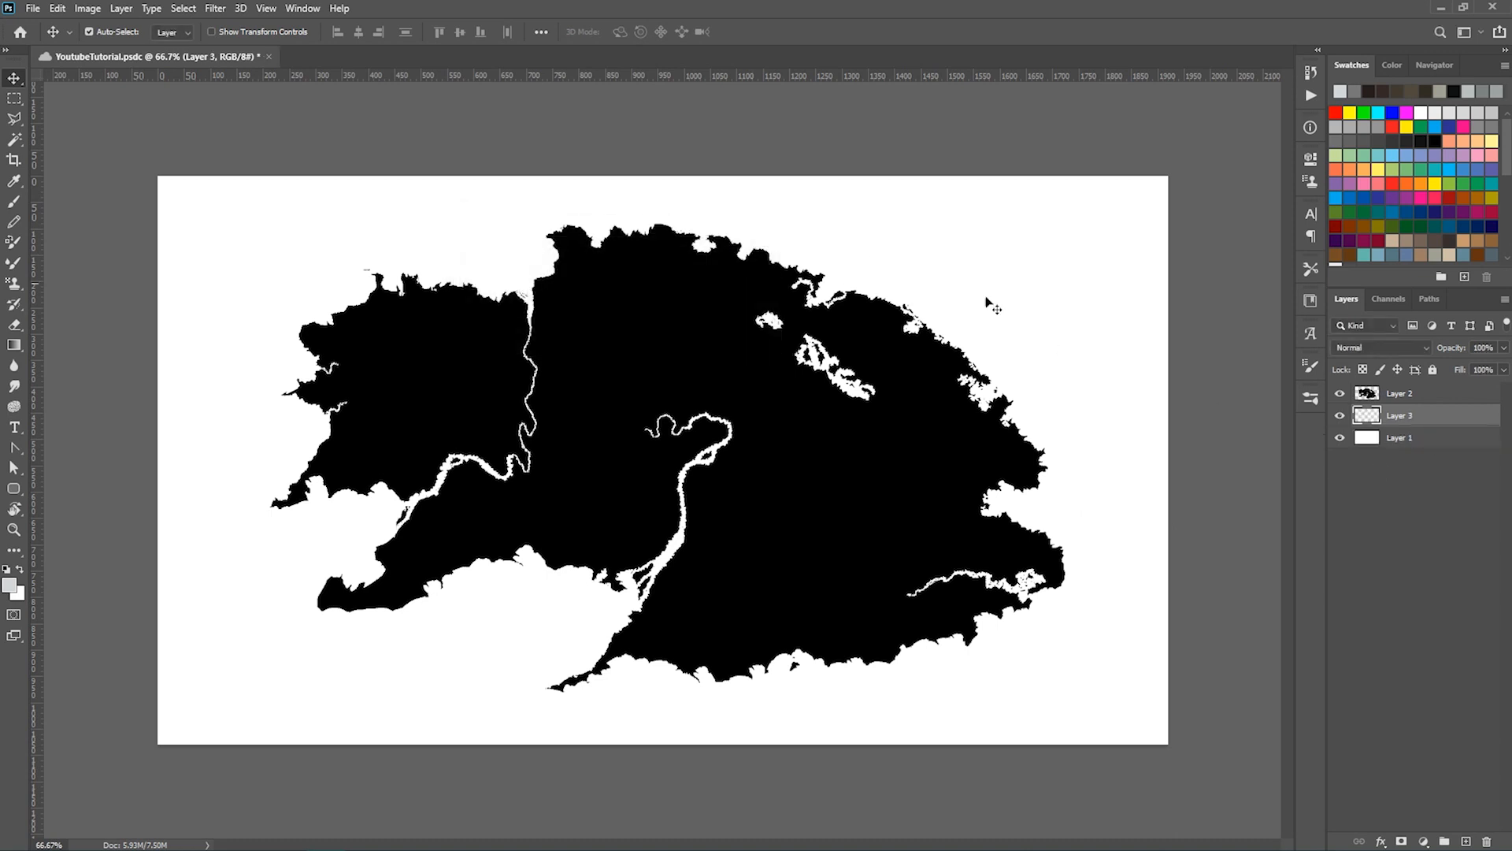
Step: Choose a light tan, hex b29c7c, as the brush's foreground colour, keeping the Color Picker open
key(b)
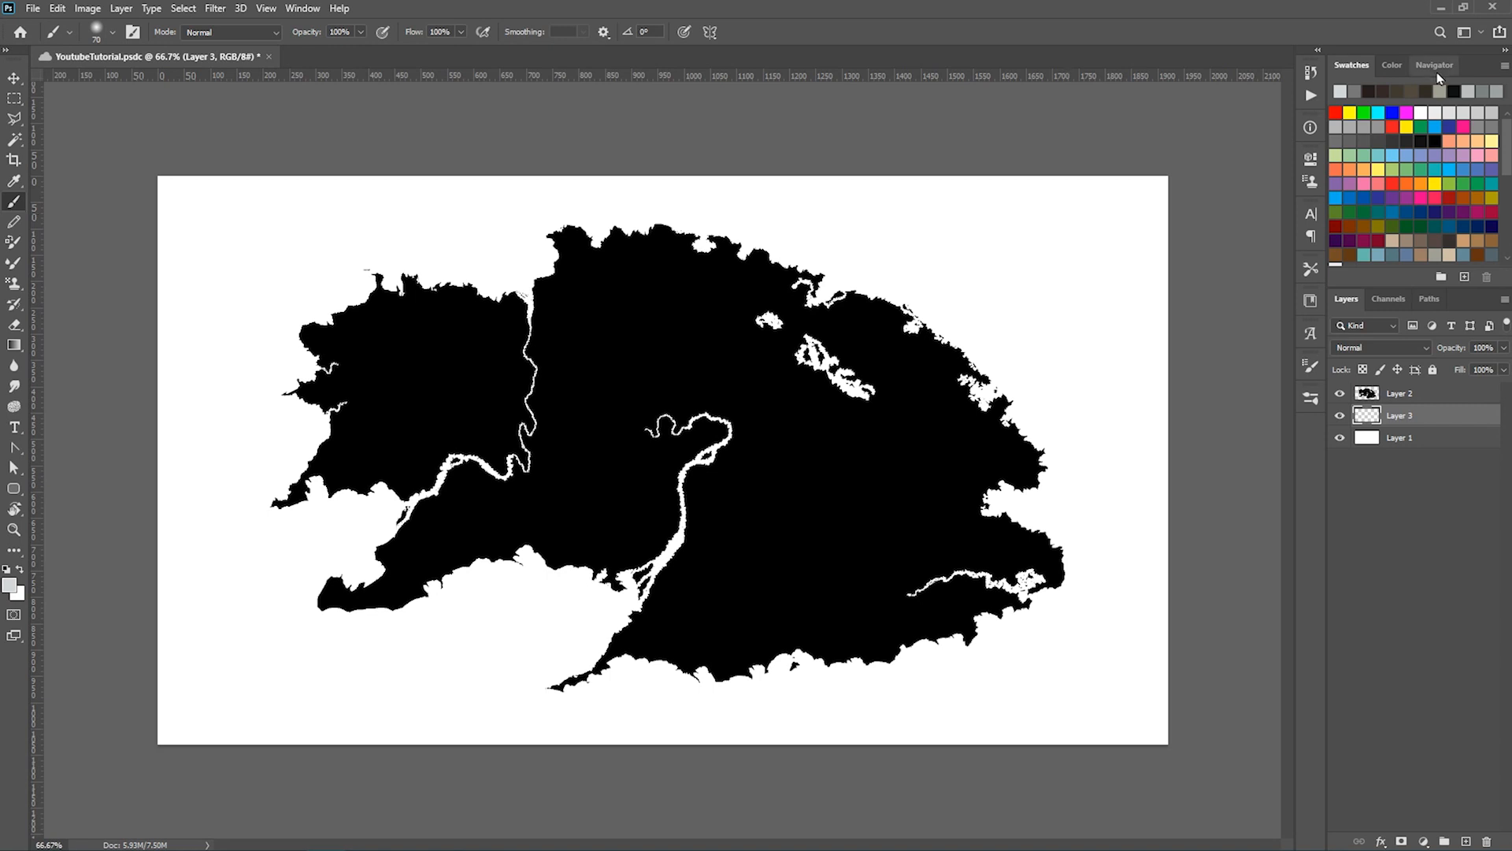
click(1393, 63)
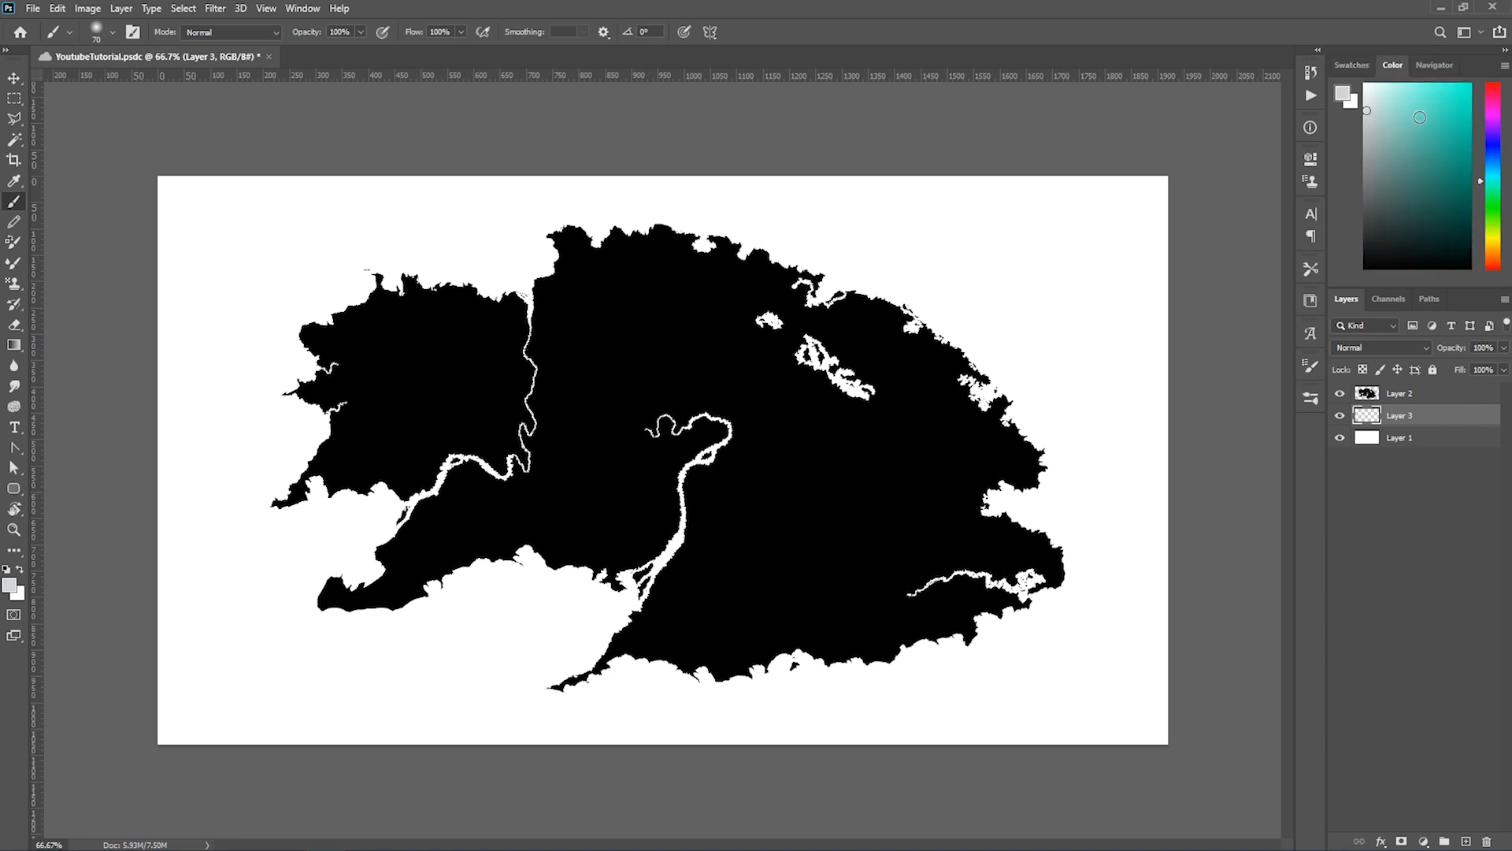
click(1348, 98)
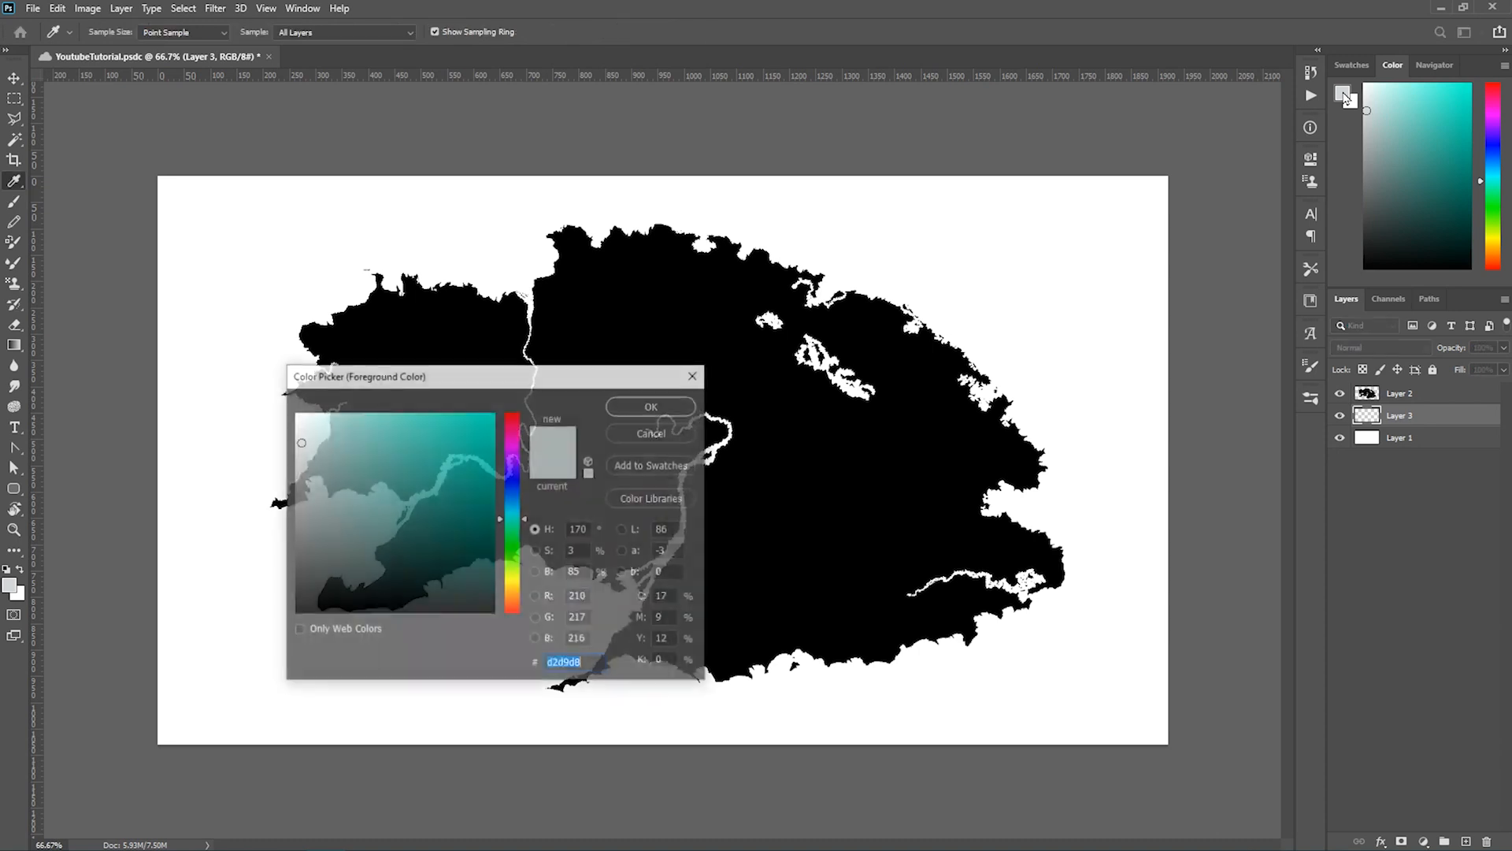
drag(612, 375, 1113, 152)
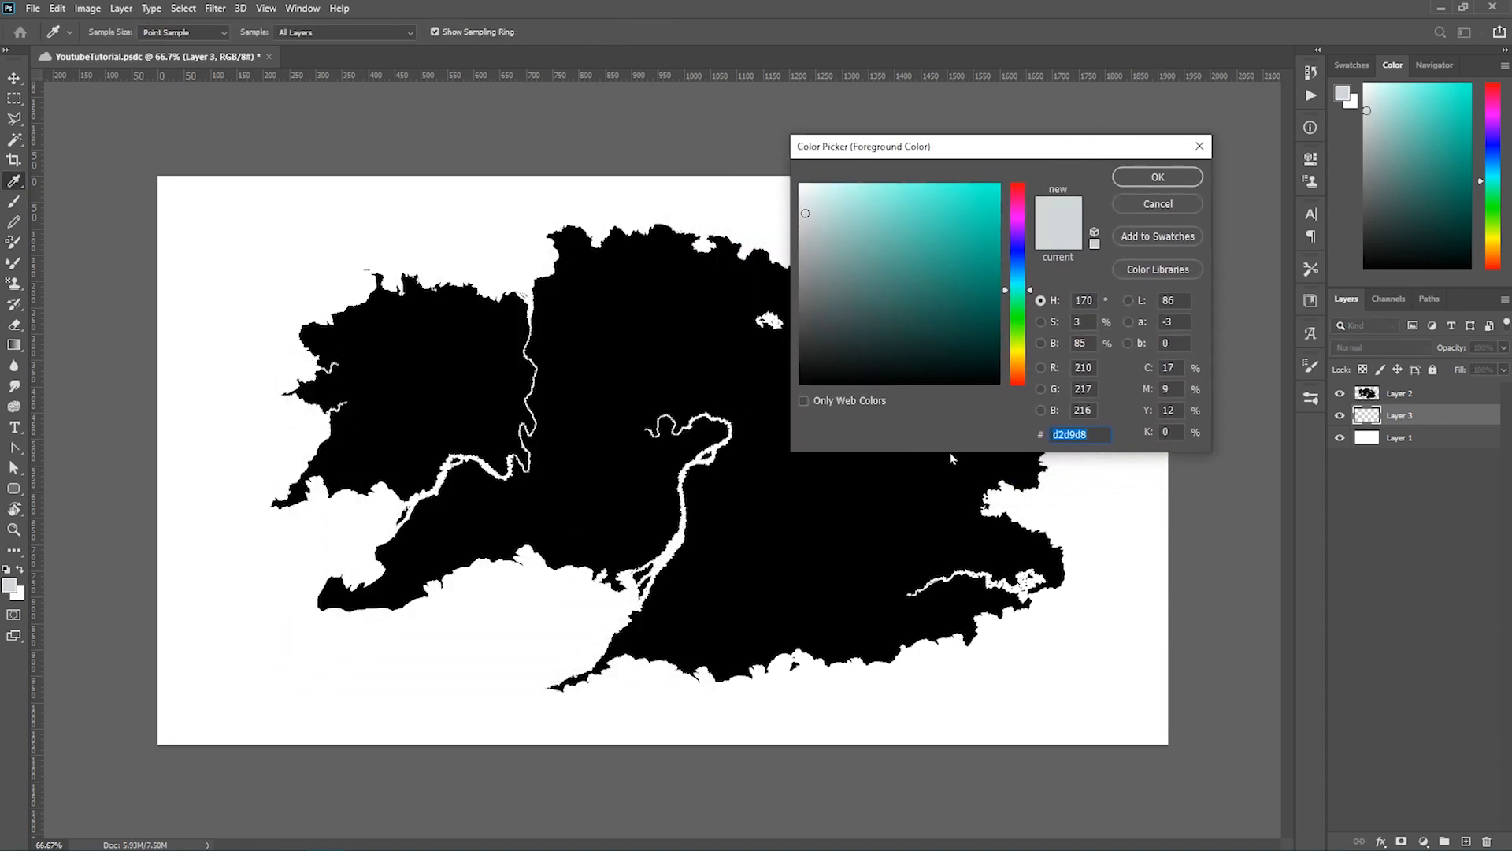
drag(1044, 154, 1012, 107)
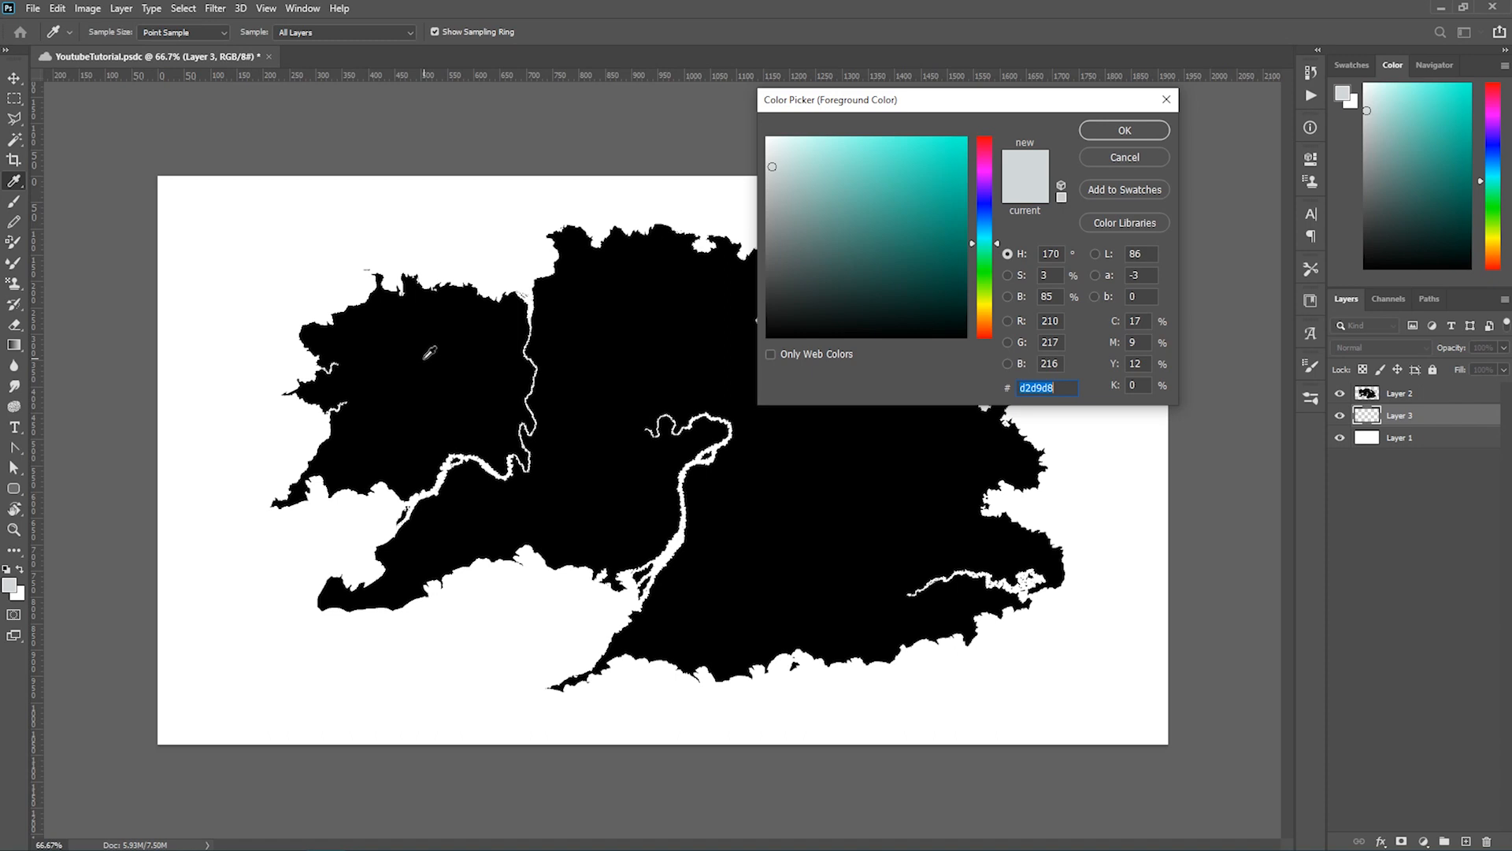
drag(945, 106, 963, 110)
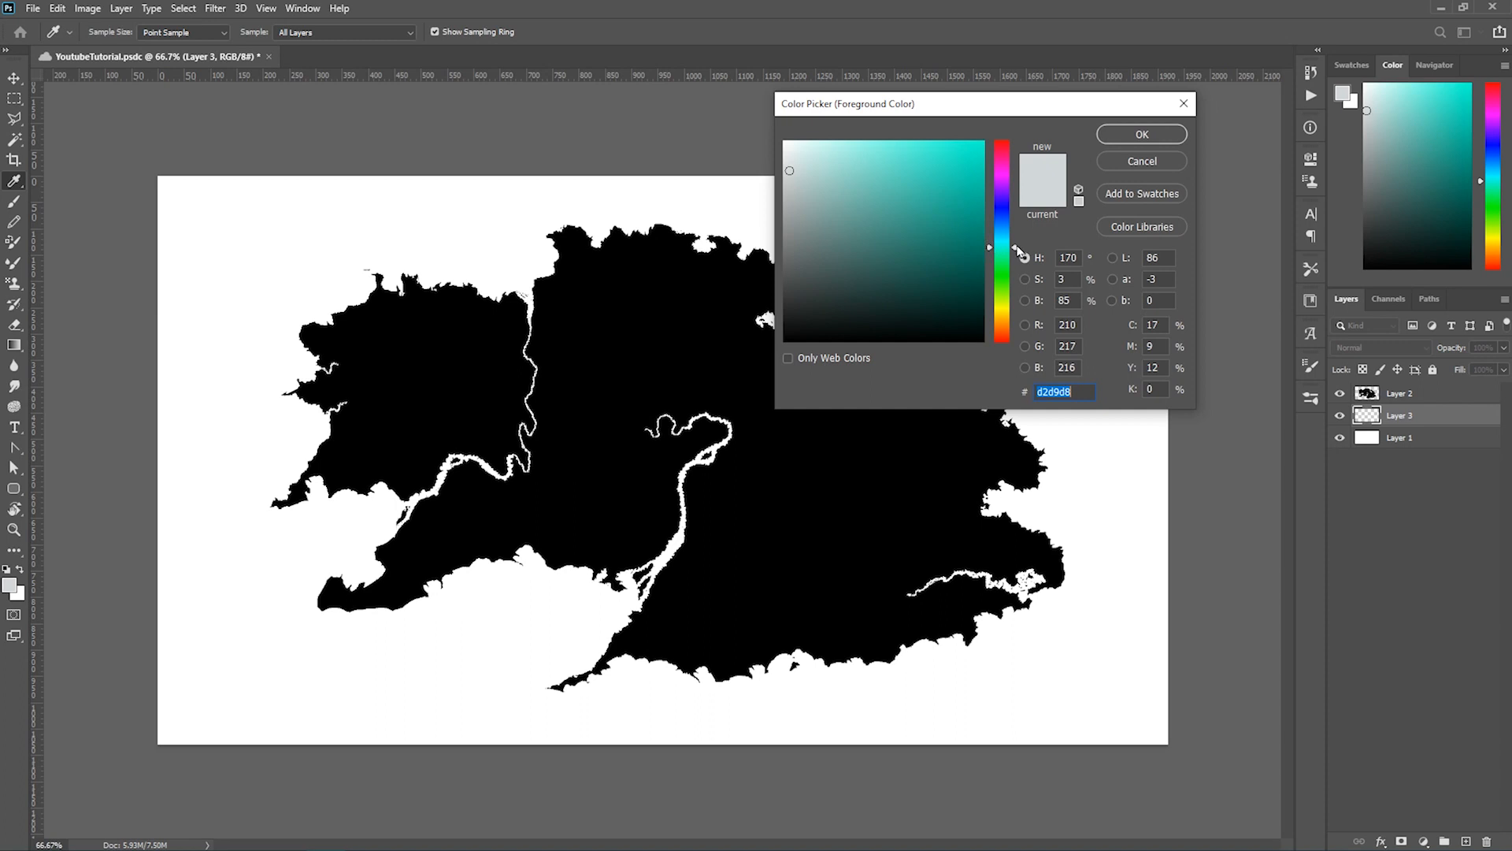
drag(1016, 249, 1014, 331)
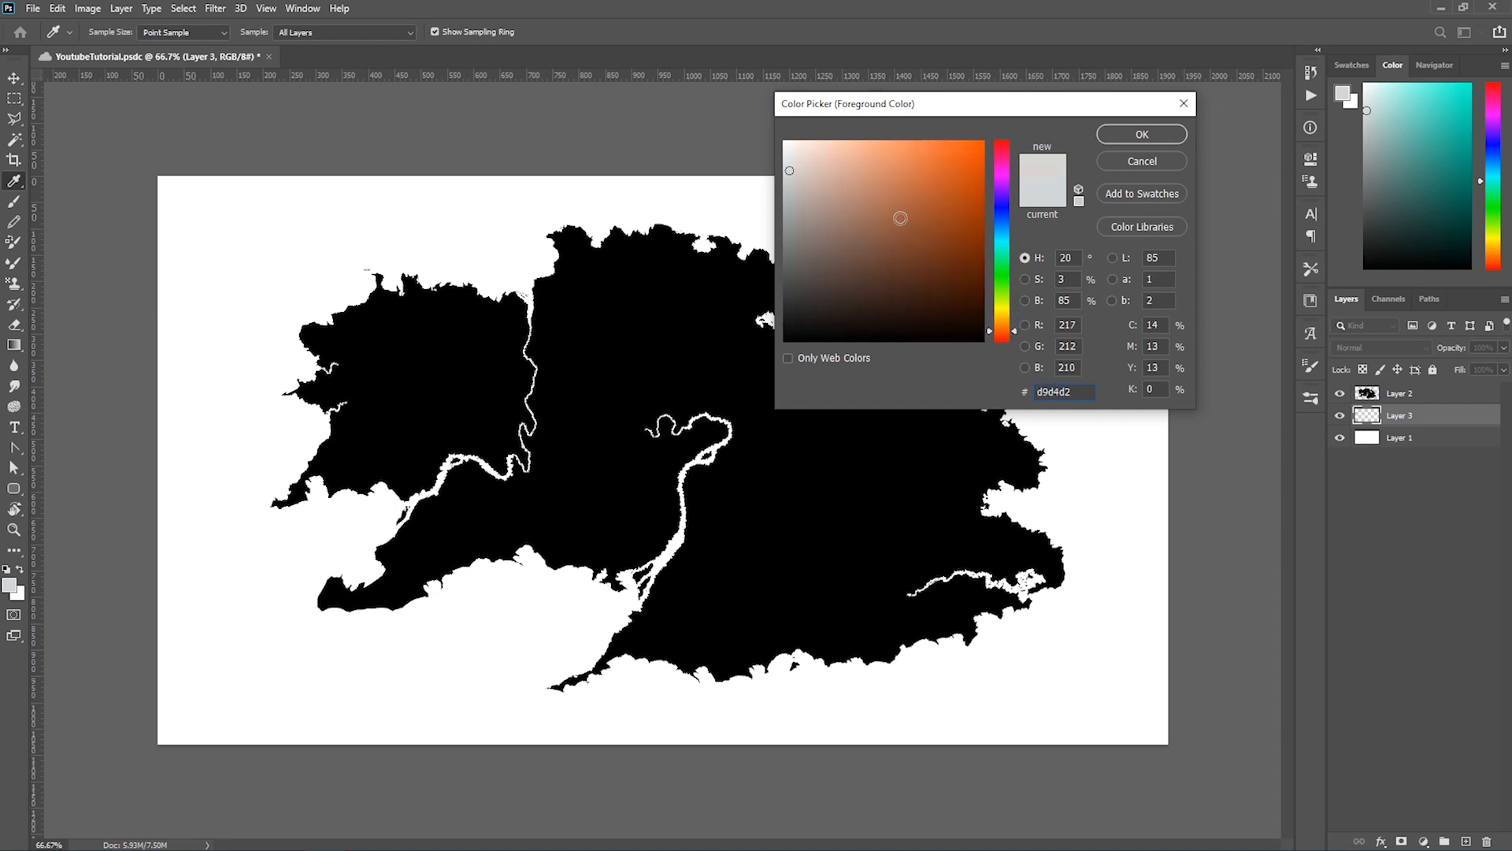
click(885, 204)
click(845, 201)
click(1014, 327)
drag(1015, 328, 1021, 329)
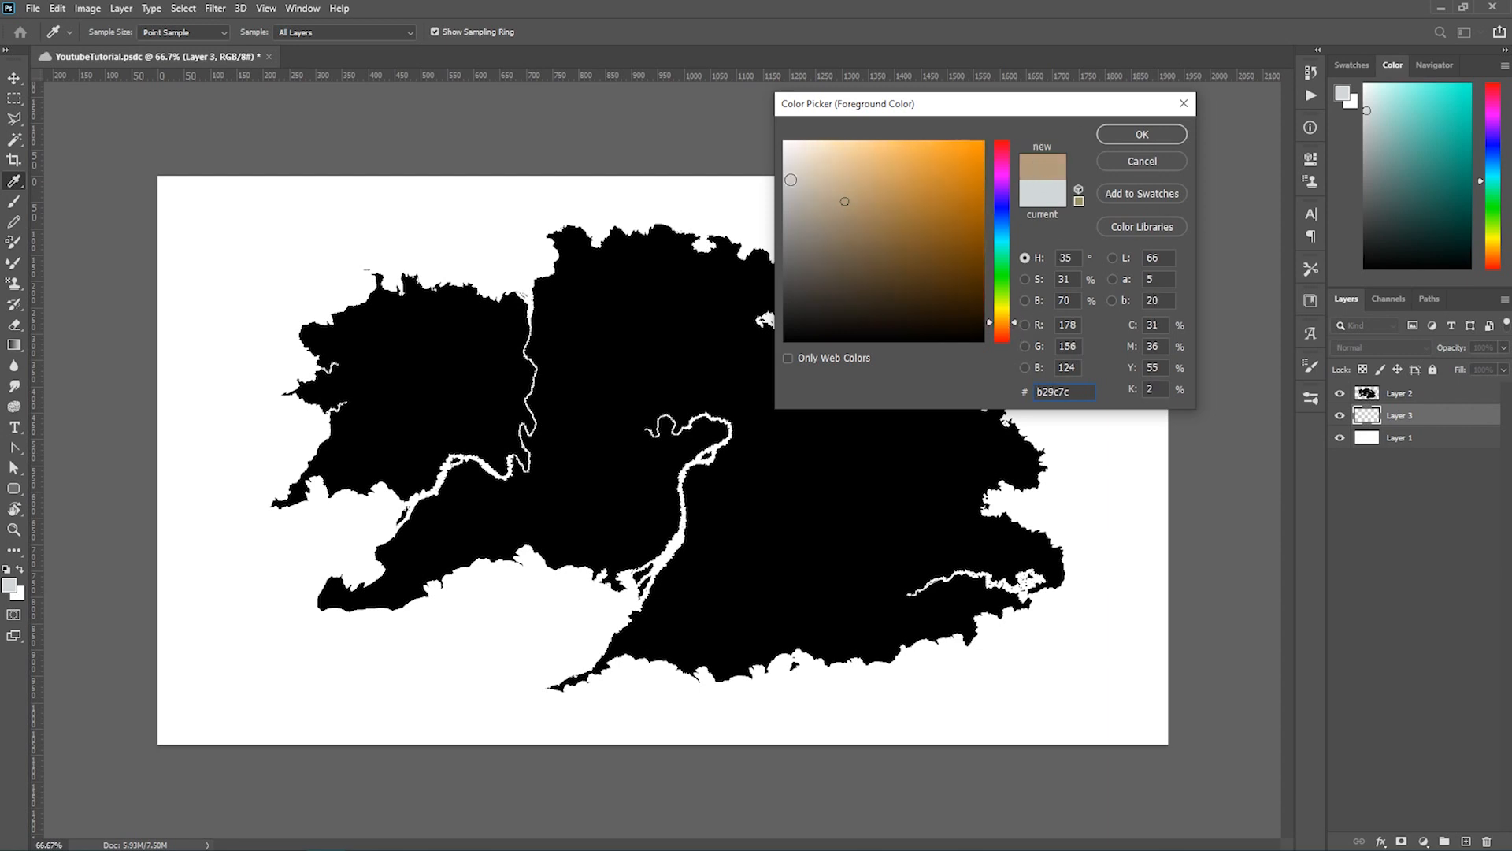
Step: Darken the chosen tan to the muted brown 8b7759 and apply it as the foreground colour
click(856, 229)
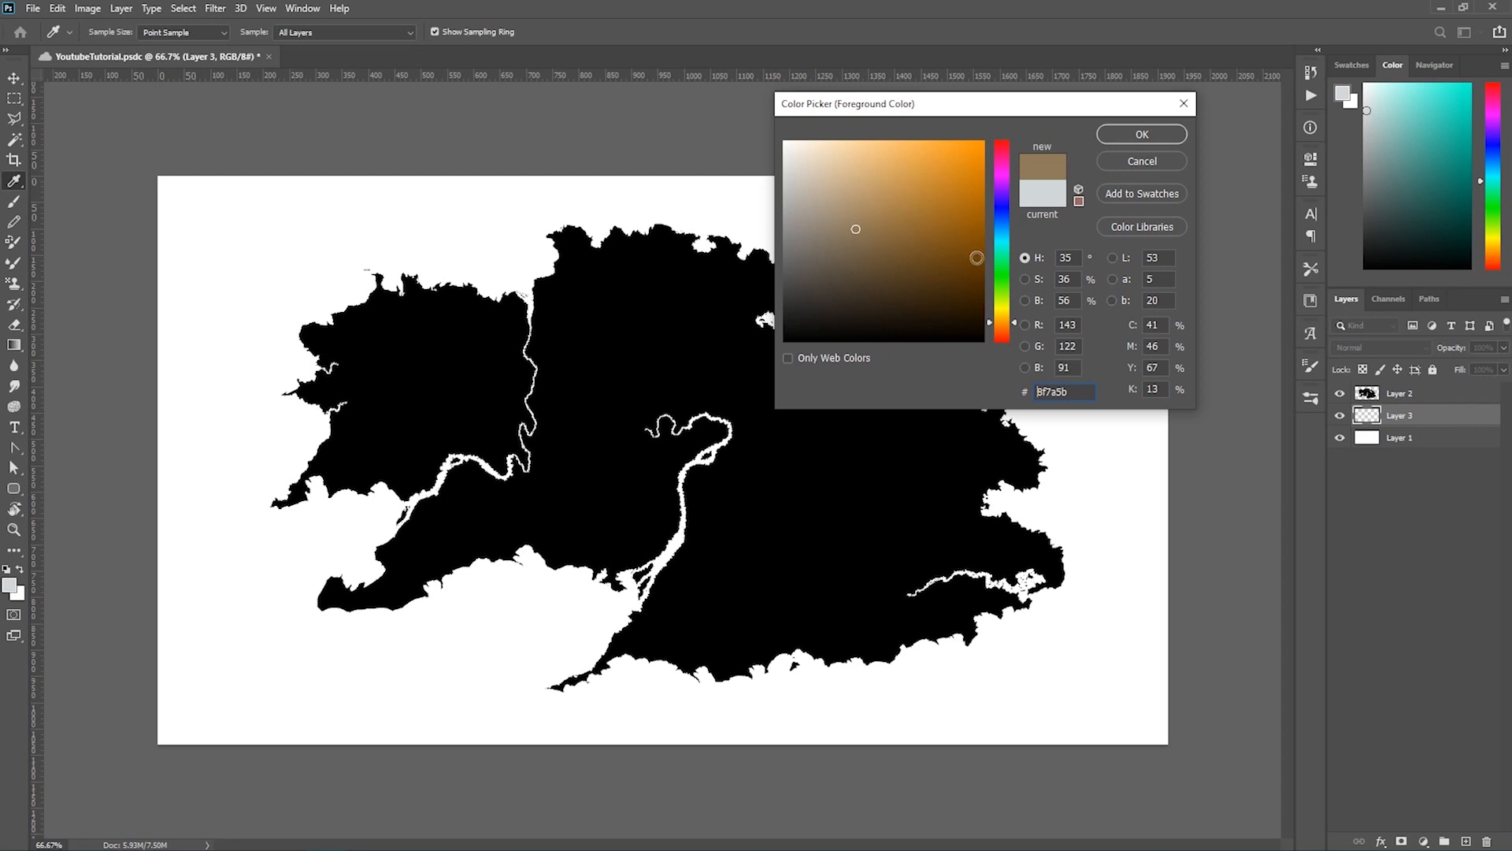
click(855, 232)
drag(962, 108, 982, 111)
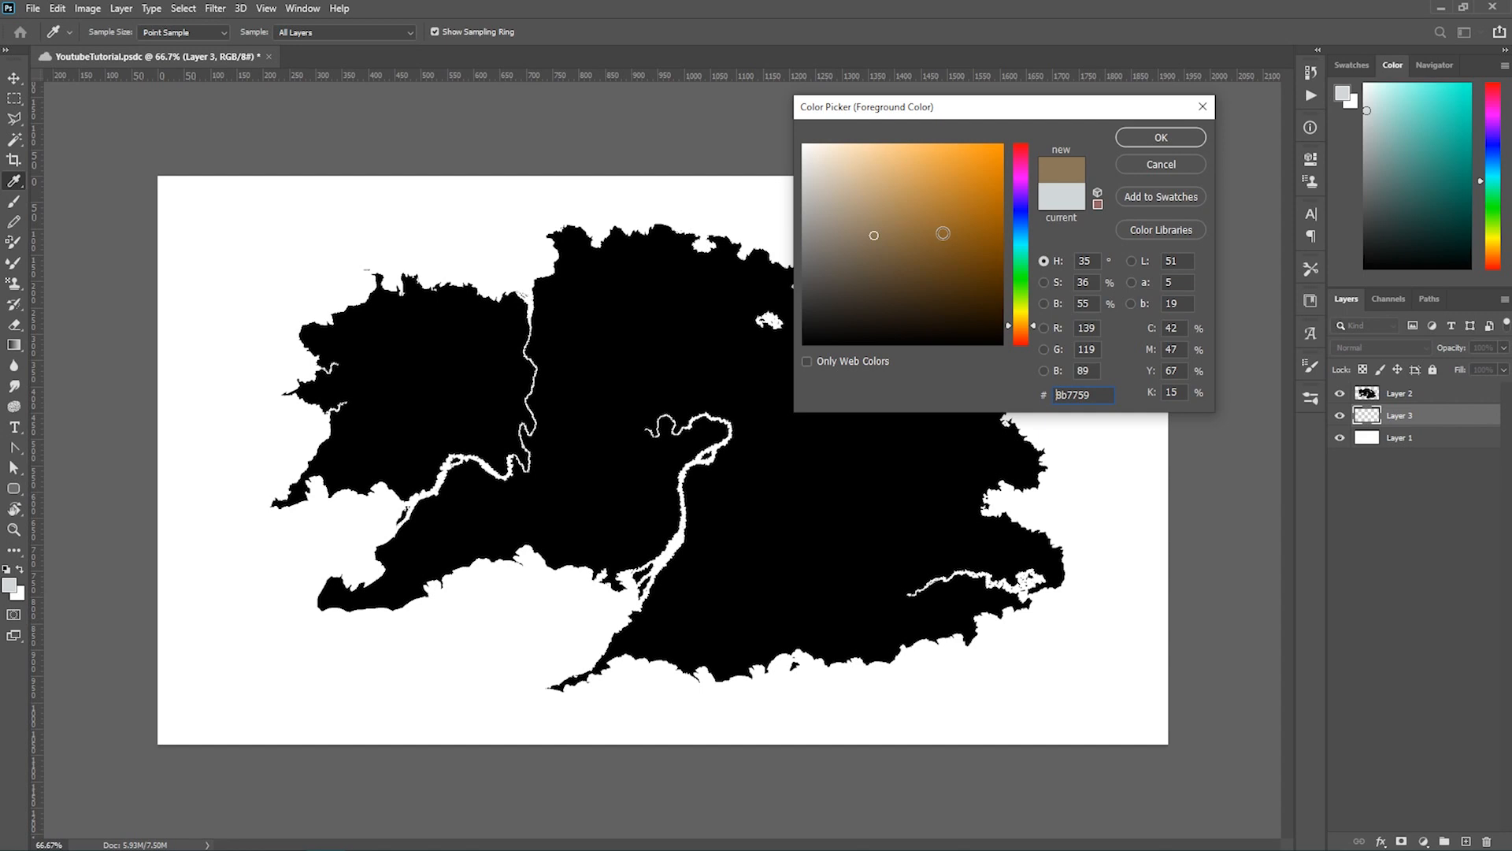
click(1161, 138)
Step: Paint a brown sample patch in the canvas's upper-right corner, first with the soft brush and again with the Hard Round brush
key(b)
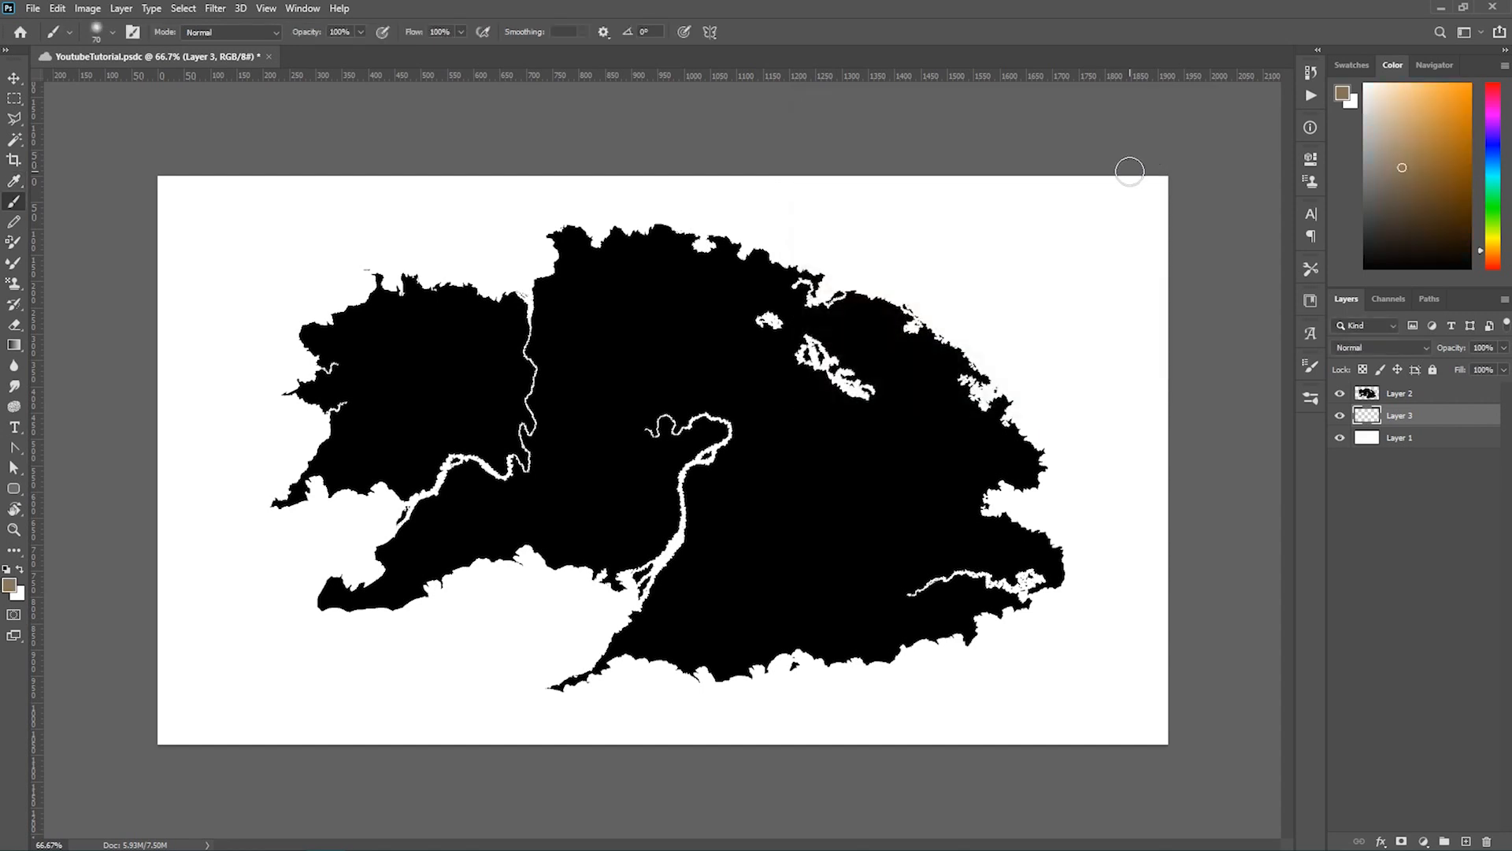
mouse_move(1133, 175)
mouse_down()
mouse_move(1077, 223)
mouse_move(1141, 227)
mouse_up()
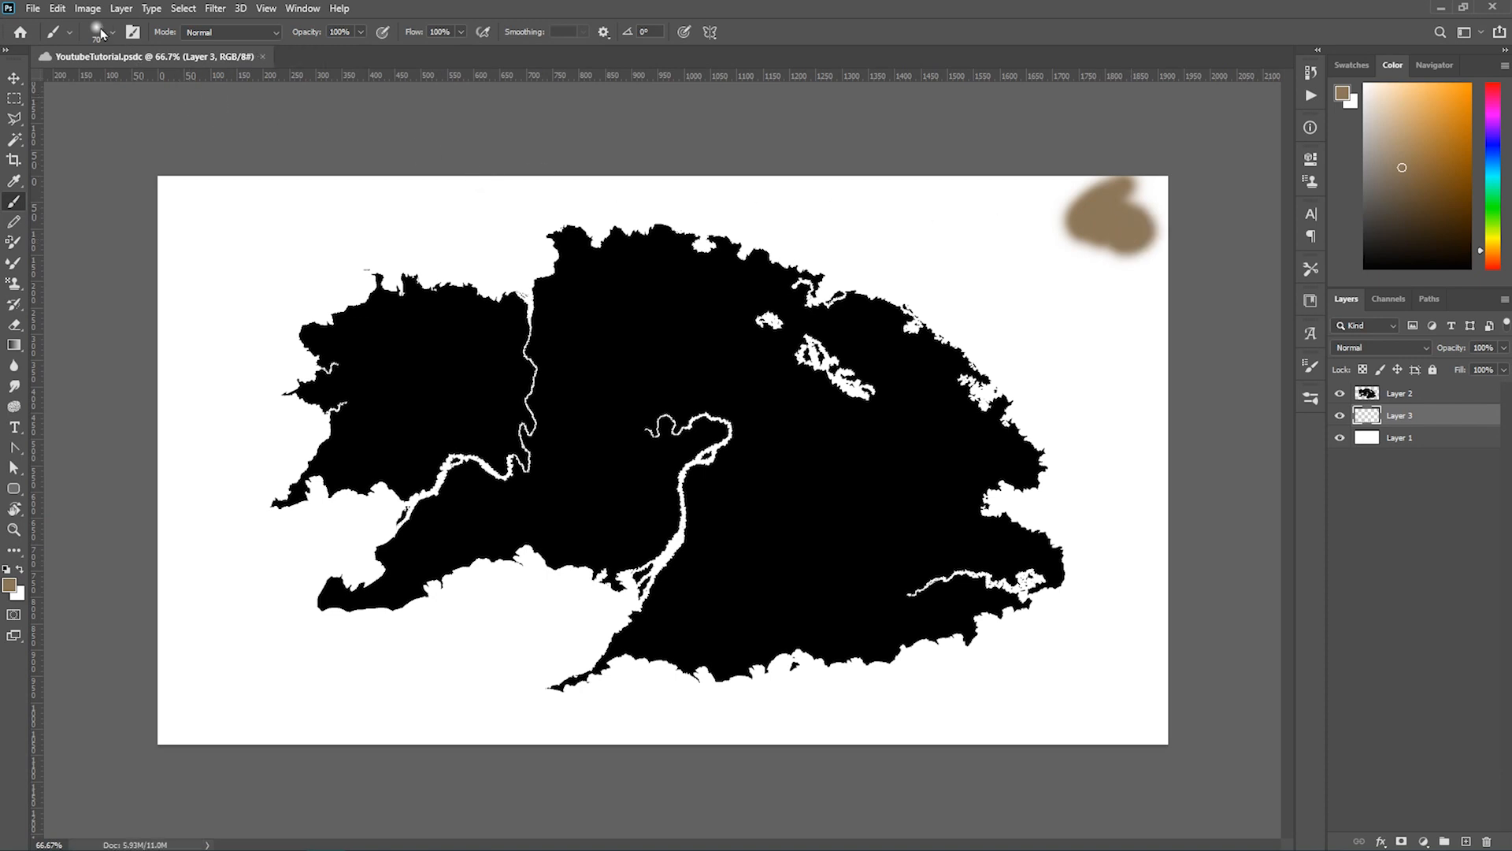
click(109, 33)
click(87, 297)
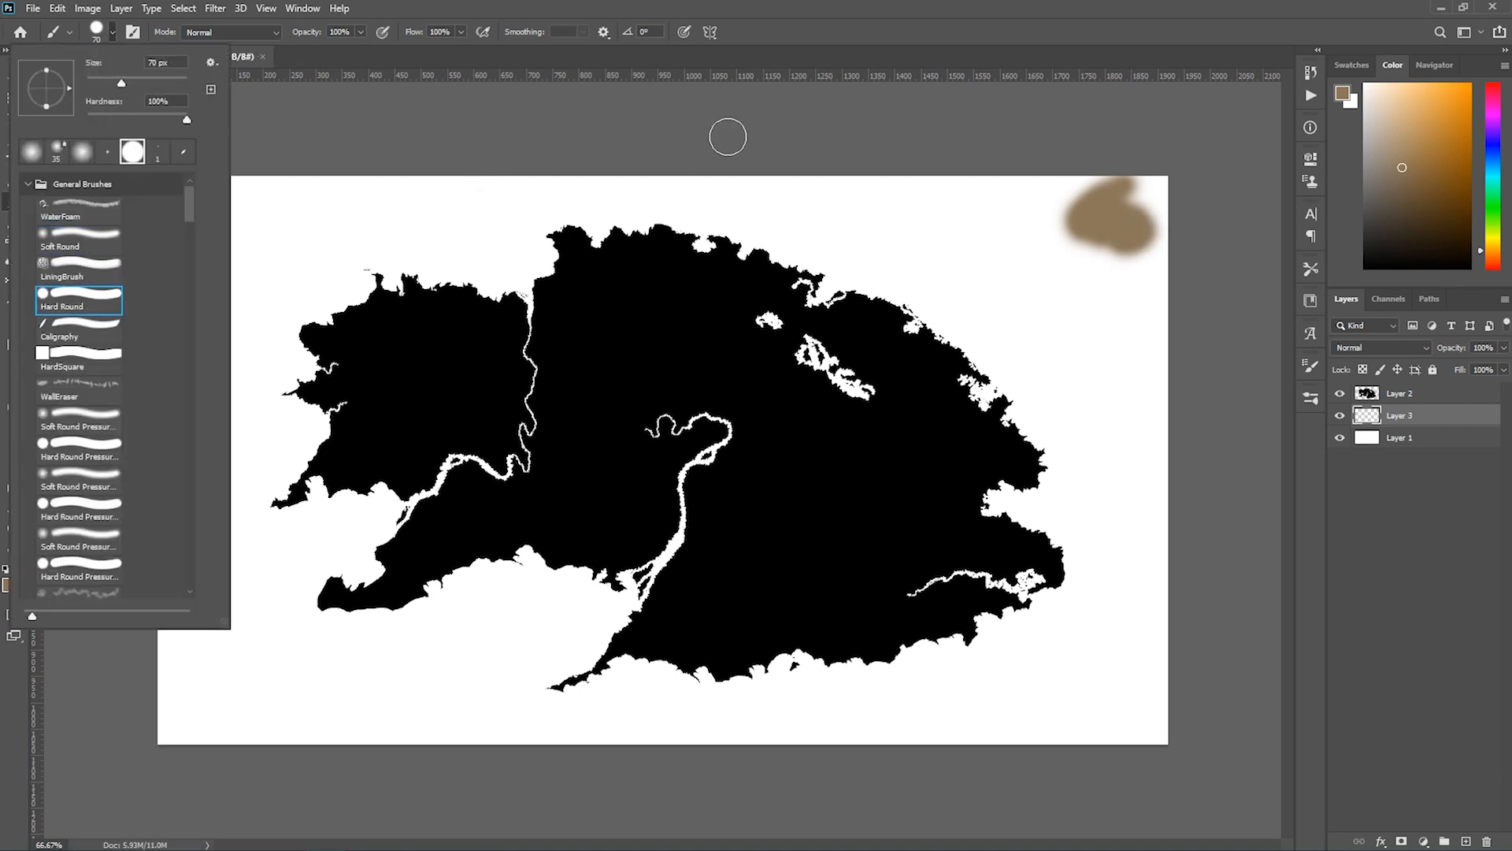
click(777, 135)
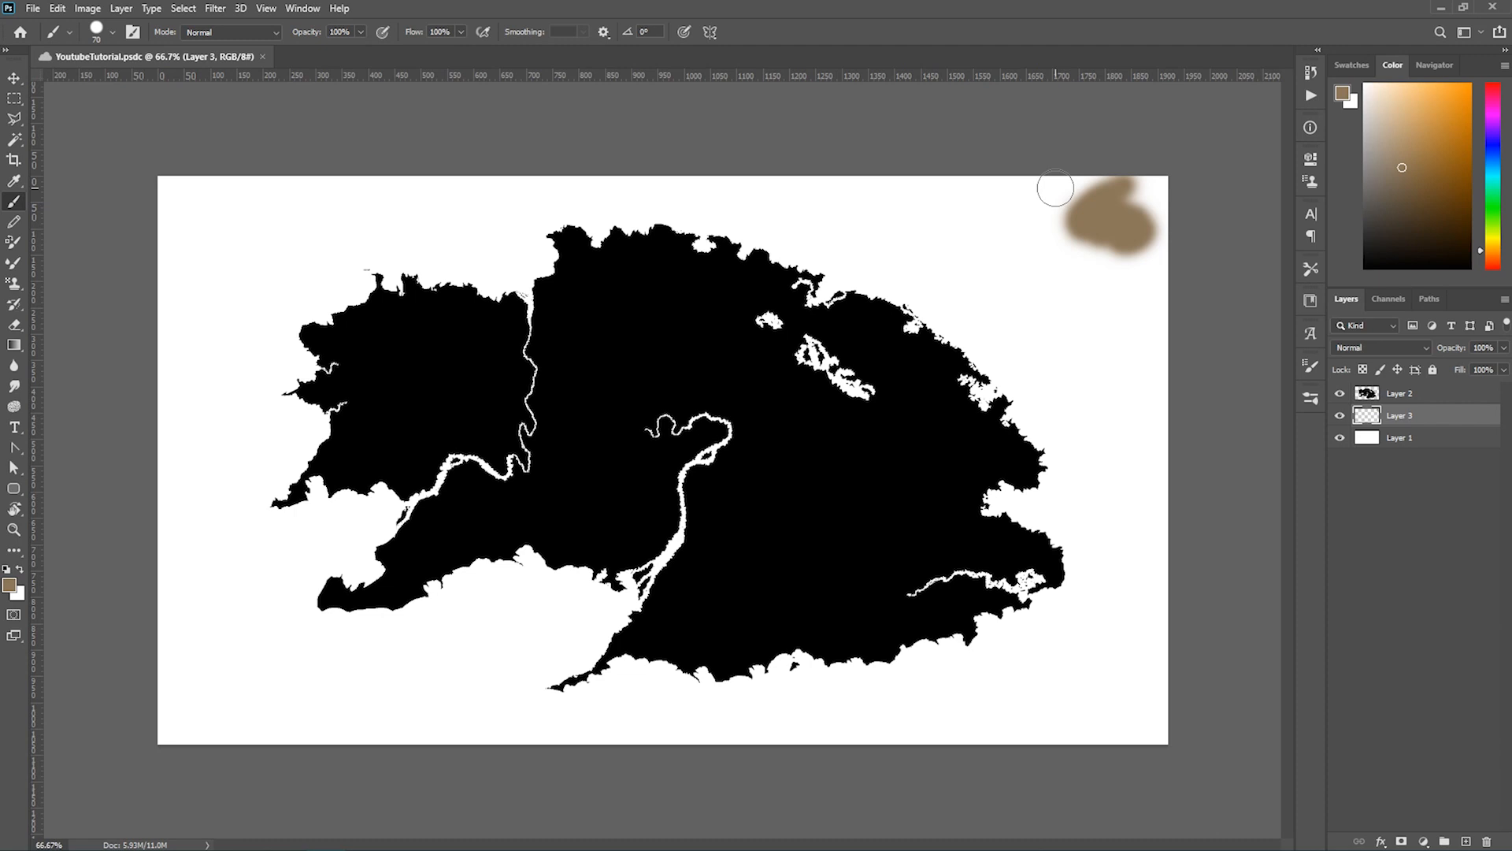
mouse_move(1112, 198)
mouse_down()
mouse_move(1100, 226)
mouse_move(1080, 209)
mouse_move(1099, 226)
mouse_move(1134, 236)
mouse_up()
Step: Paint overlapping translucent brown strokes along the patch's lower left at 25% brush opacity, and set the opacity back to 100%
click(339, 32)
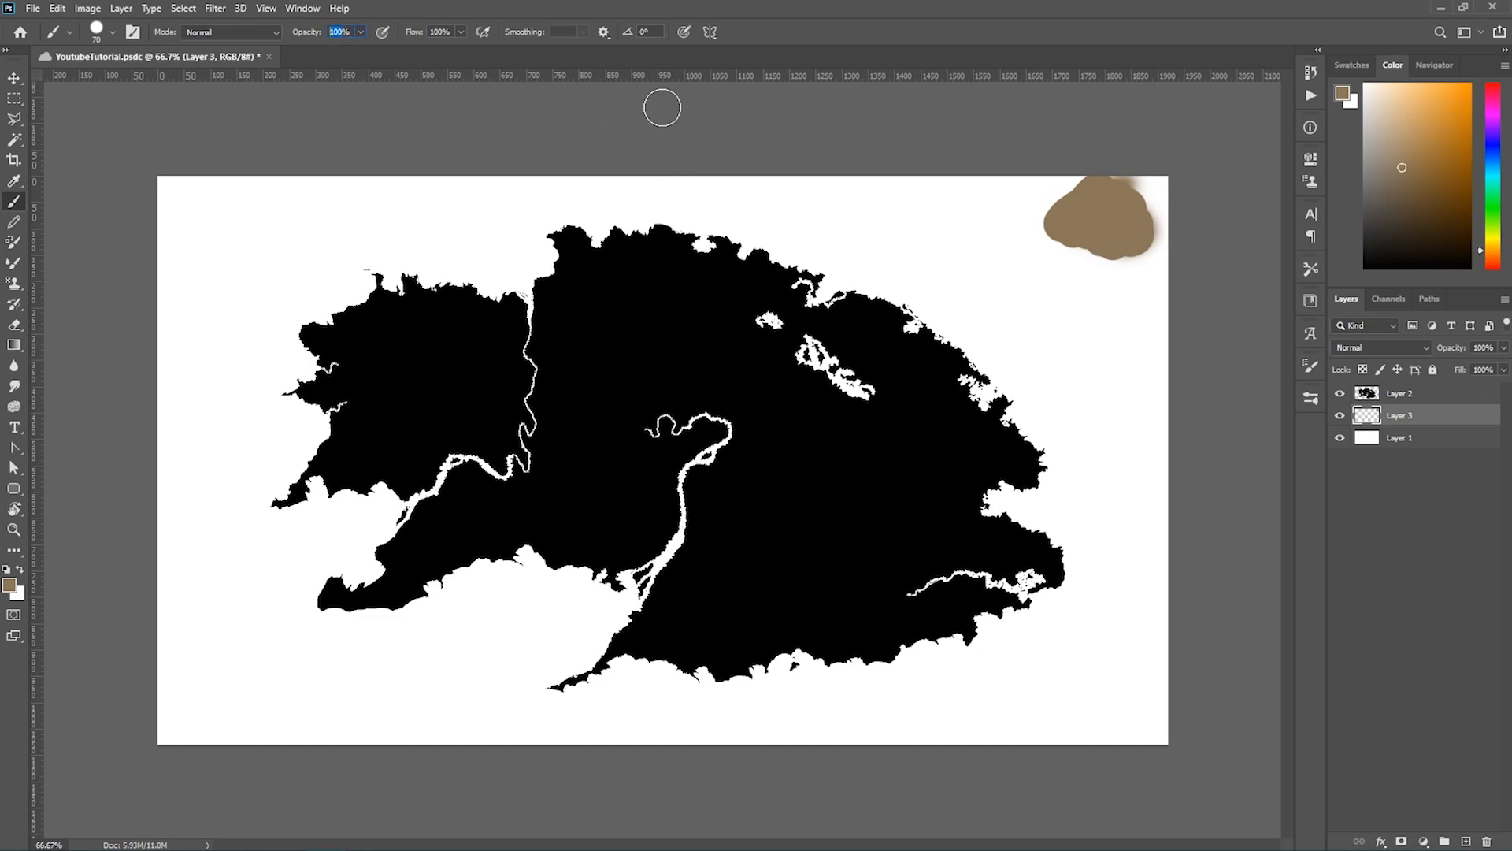
text(25)
key(Return)
mouse_move(1075, 236)
mouse_down()
mouse_move(1067, 274)
mouse_move(1087, 240)
mouse_move(1062, 276)
mouse_move(1078, 237)
mouse_move(1056, 254)
mouse_move(1091, 241)
mouse_move(1046, 244)
mouse_move(1082, 241)
mouse_move(1061, 280)
mouse_move(1090, 246)
mouse_move(1065, 252)
mouse_move(1093, 242)
mouse_move(1059, 243)
mouse_move(1075, 236)
mouse_move(1060, 288)
mouse_move(1091, 274)
mouse_up()
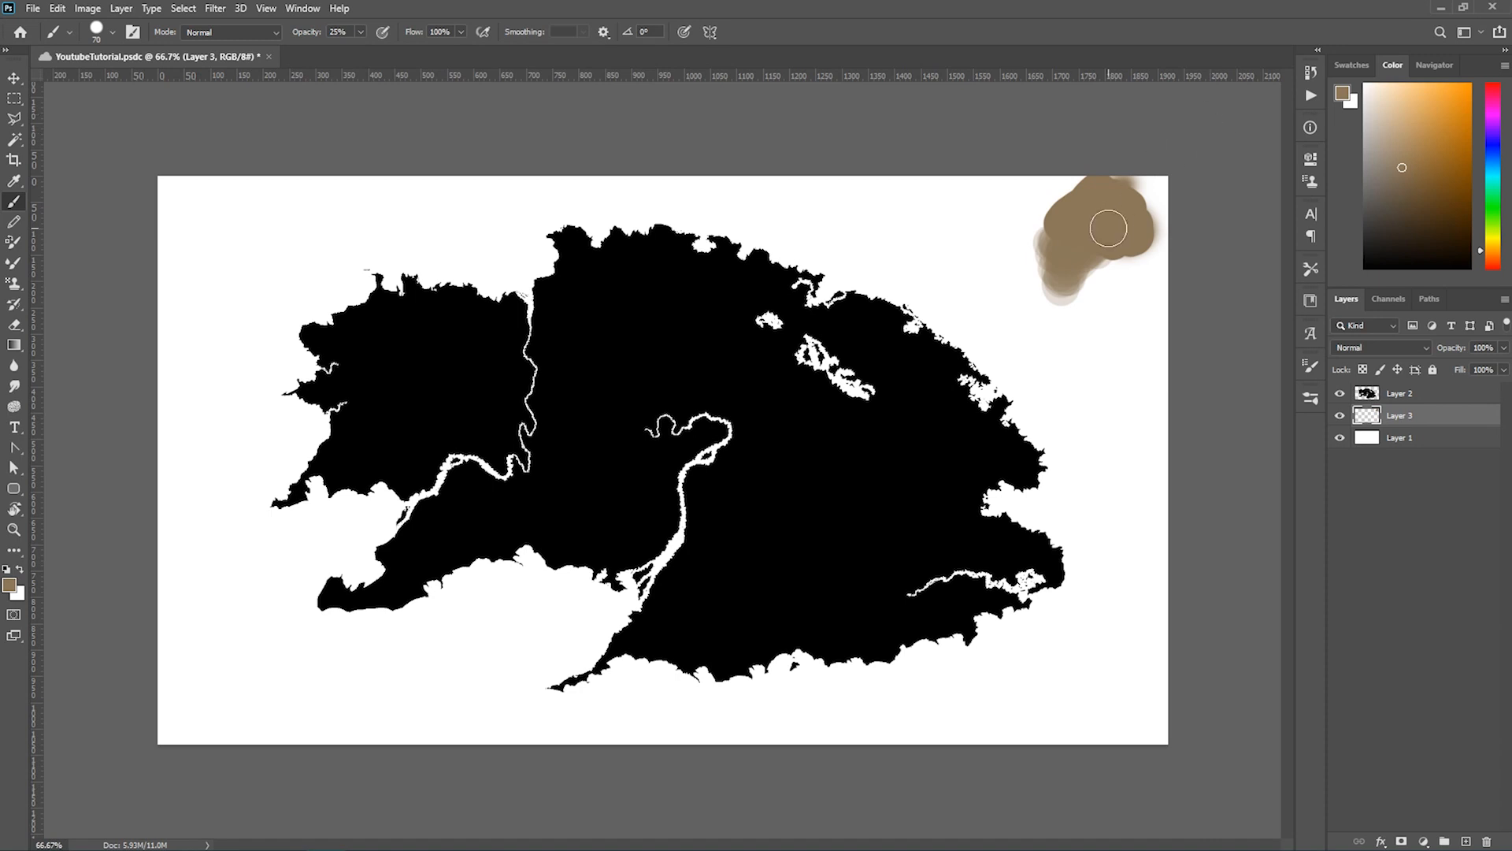
mouse_move(1068, 282)
mouse_down()
mouse_move(1060, 313)
mouse_move(1057, 289)
mouse_up()
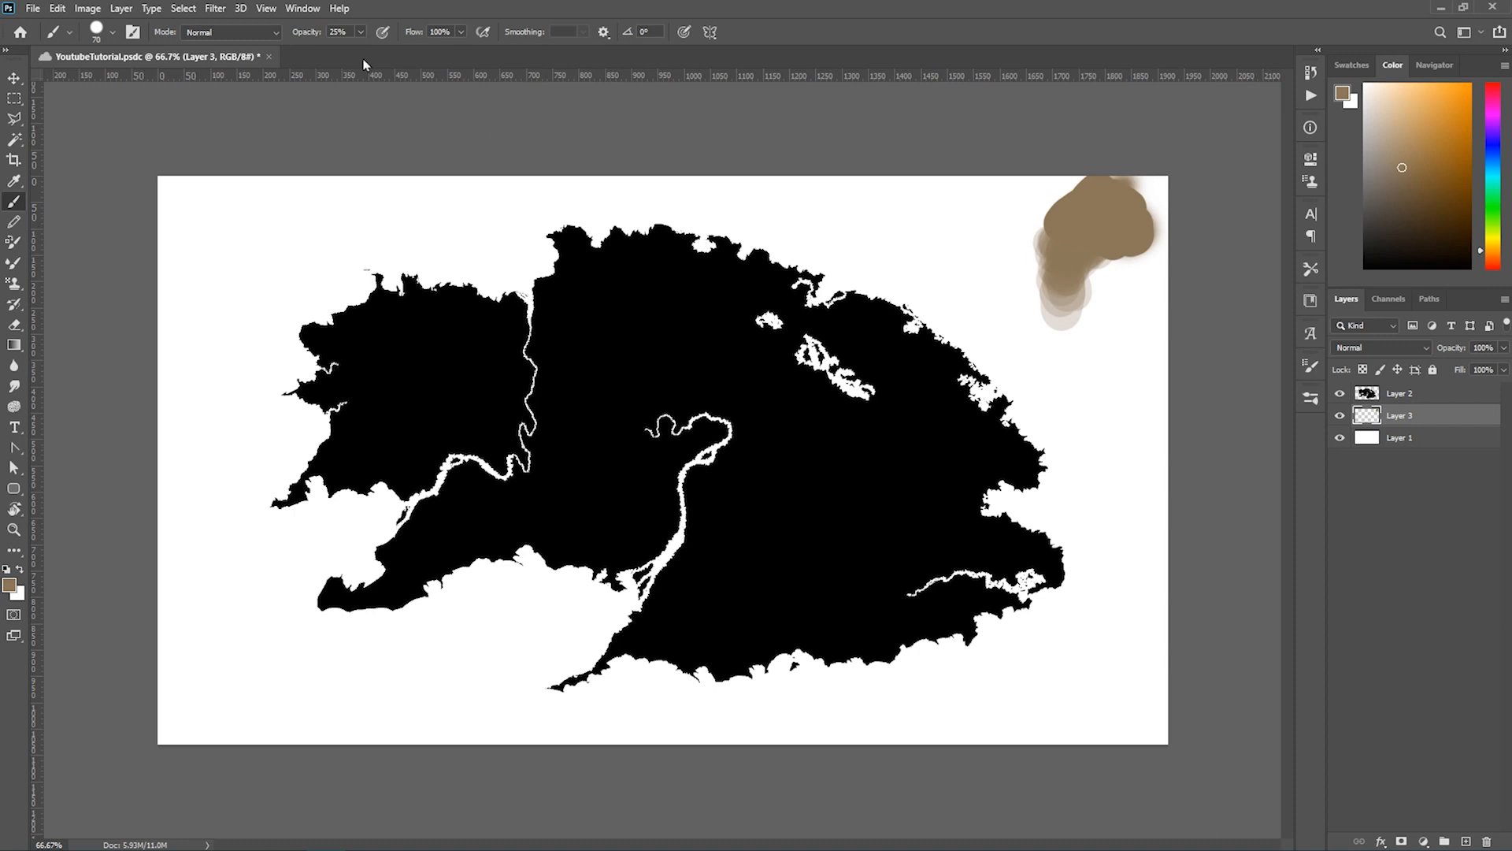
click(345, 32)
text(100)
Step: Set the foreground colour to pale teal 8bb8b7 and paint a sample patch of it to the left of the brown one
click(1342, 94)
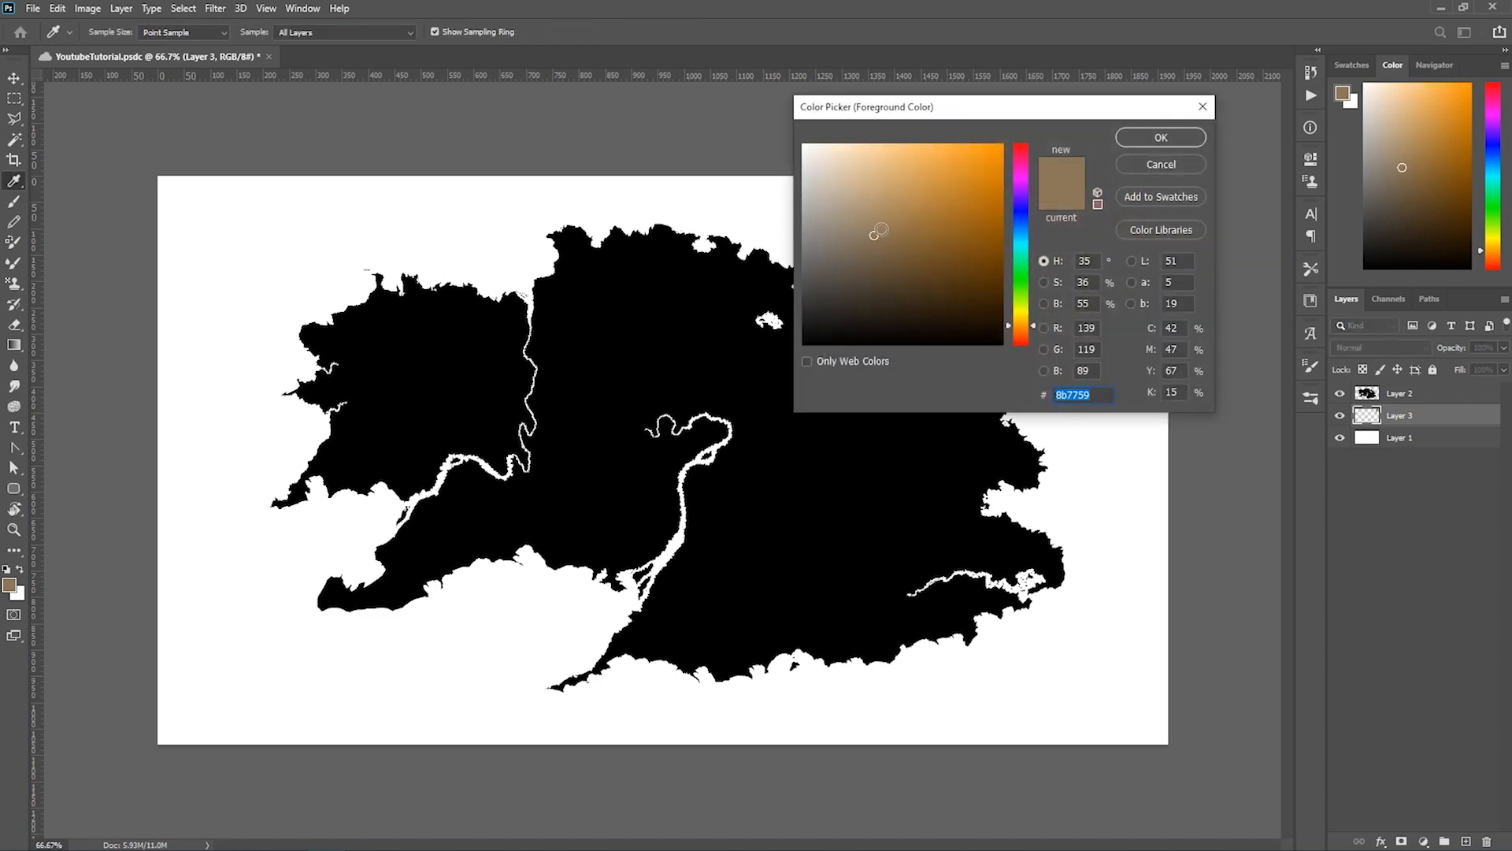
drag(1034, 328, 1037, 251)
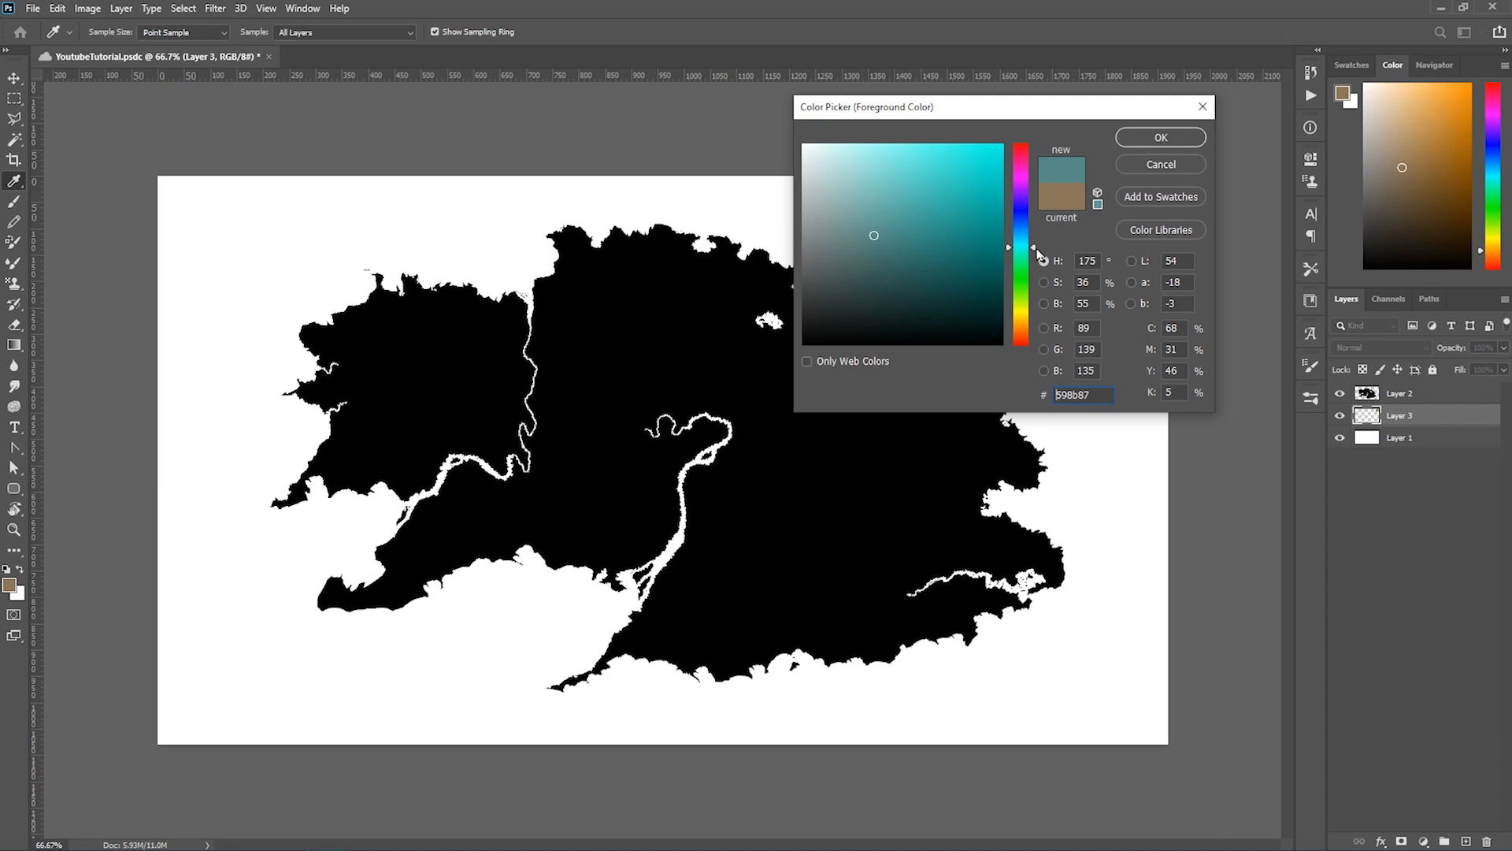
drag(1037, 251, 1036, 247)
mouse_move(1034, 112)
mouse_down()
mouse_move(929, 133)
mouse_move(800, 199)
mouse_move(690, 193)
mouse_up()
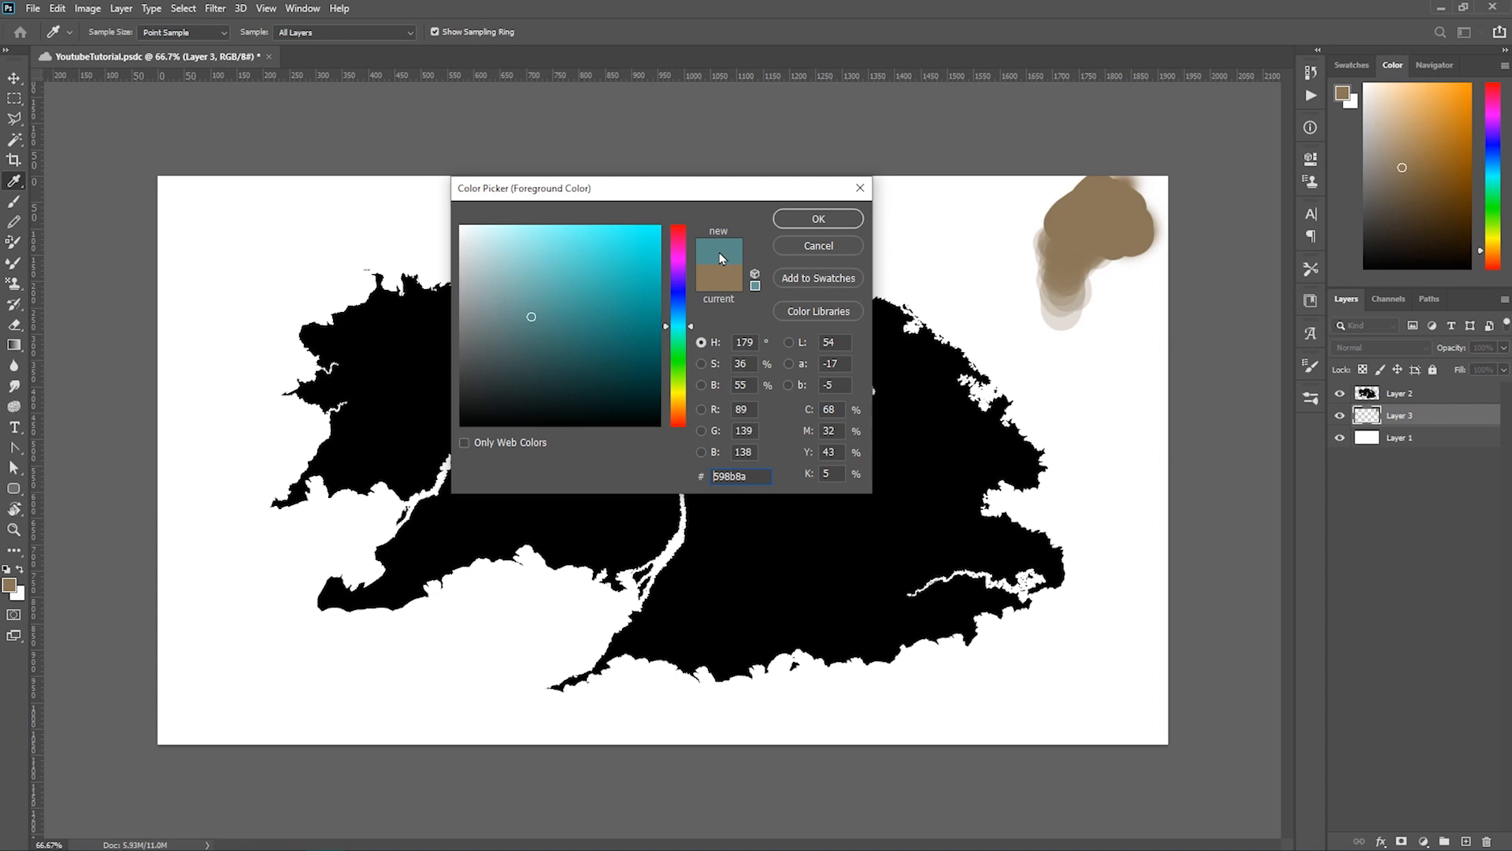
drag(648, 199, 591, 206)
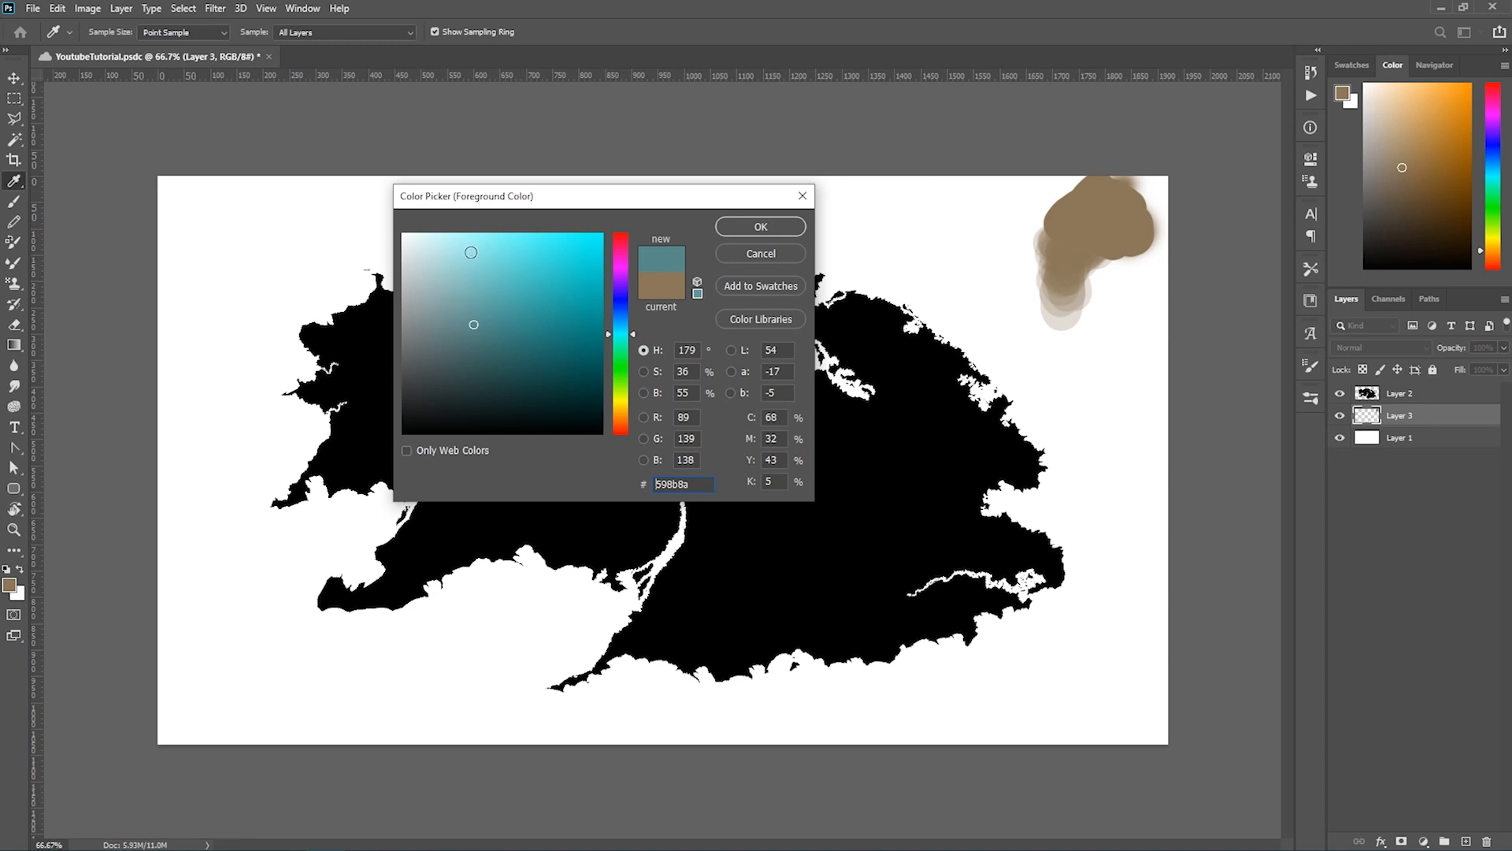
click(452, 289)
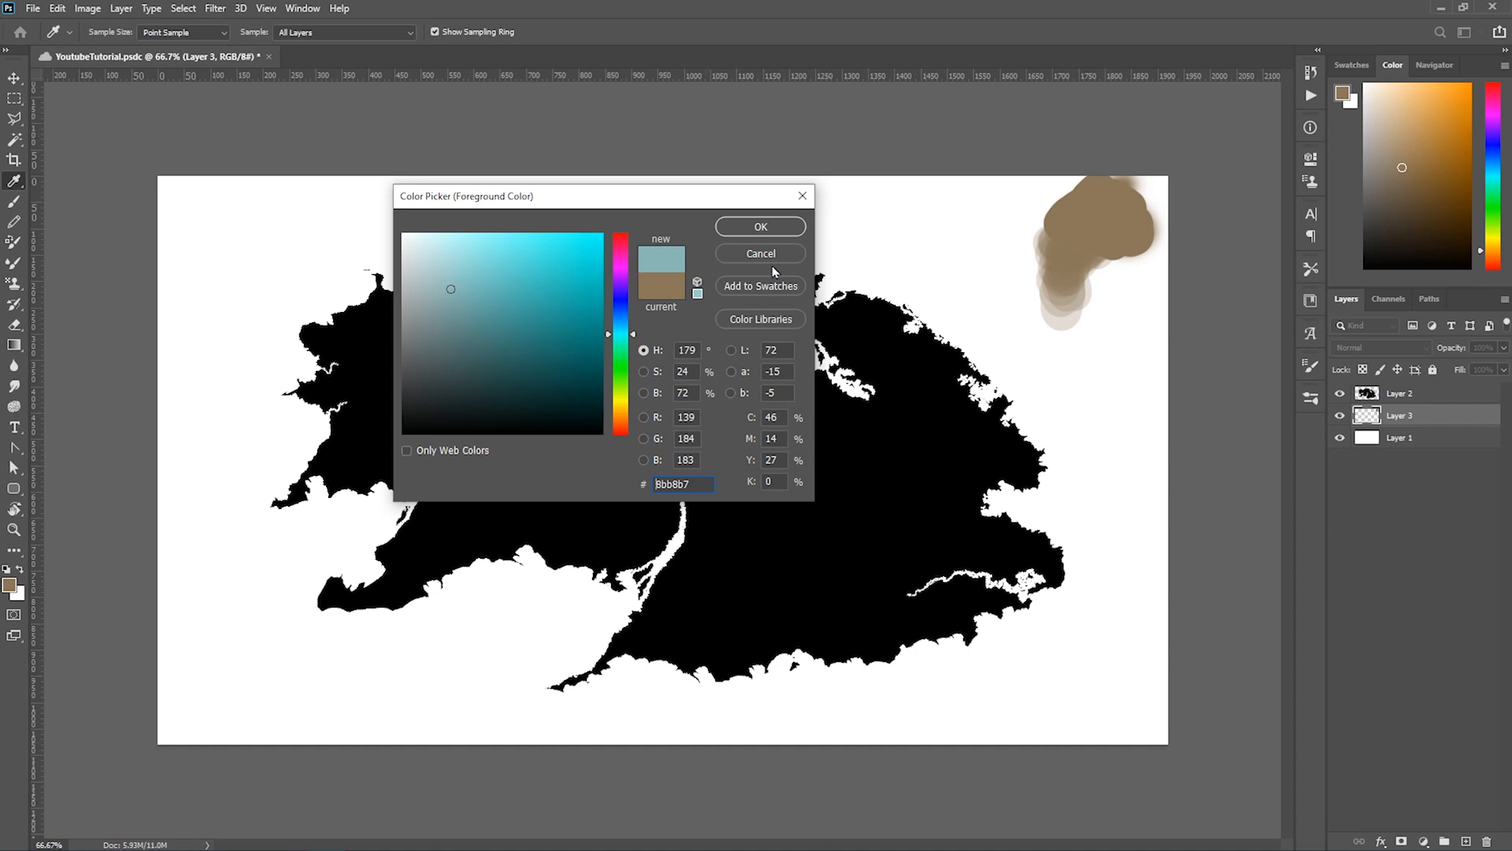
click(761, 226)
key(b)
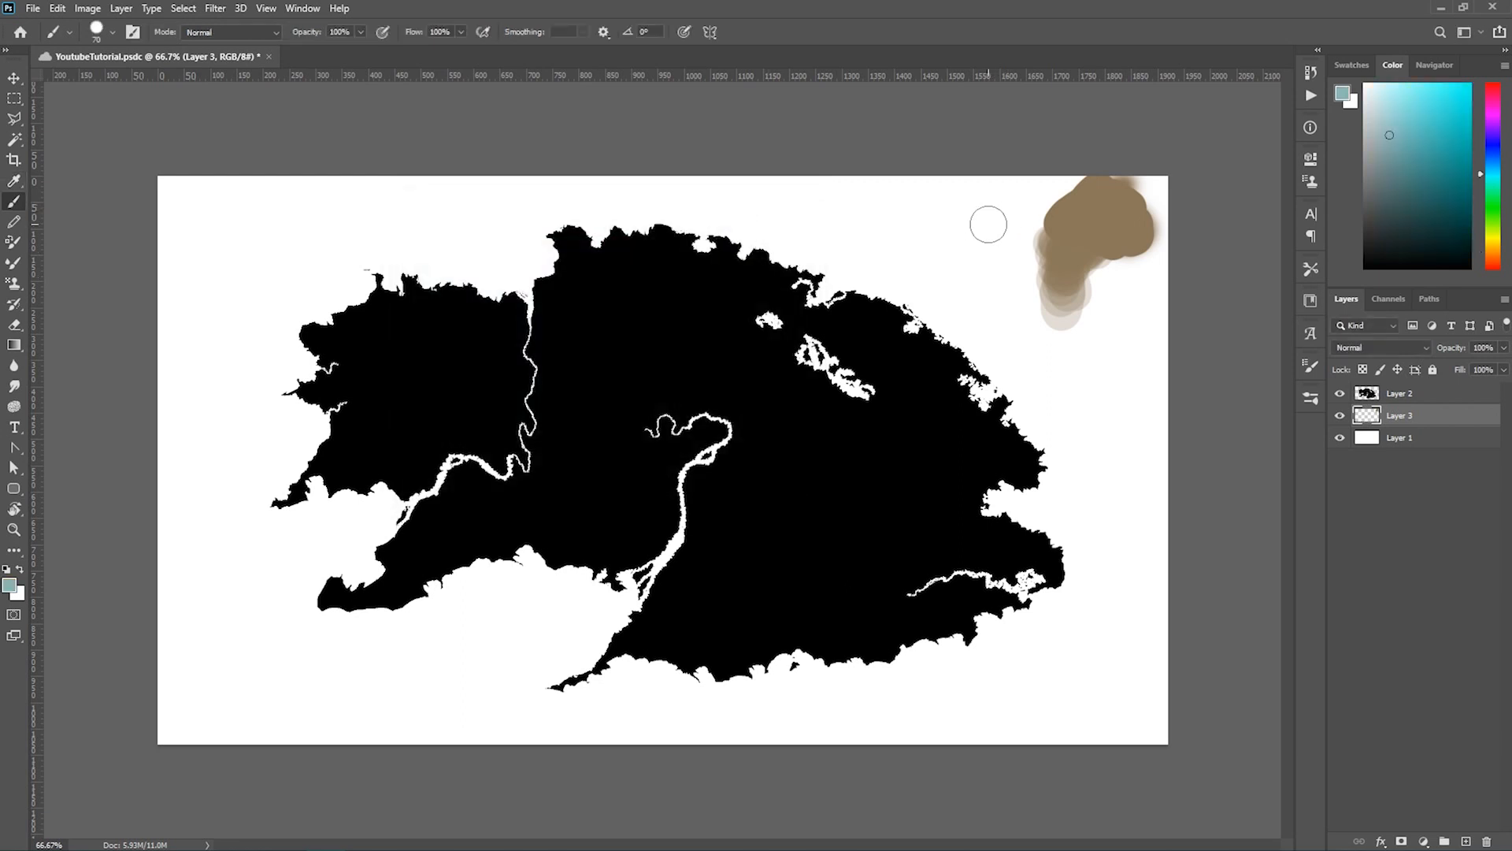
mouse_move(986, 220)
mouse_down()
mouse_move(964, 206)
mouse_move(912, 214)
mouse_up()
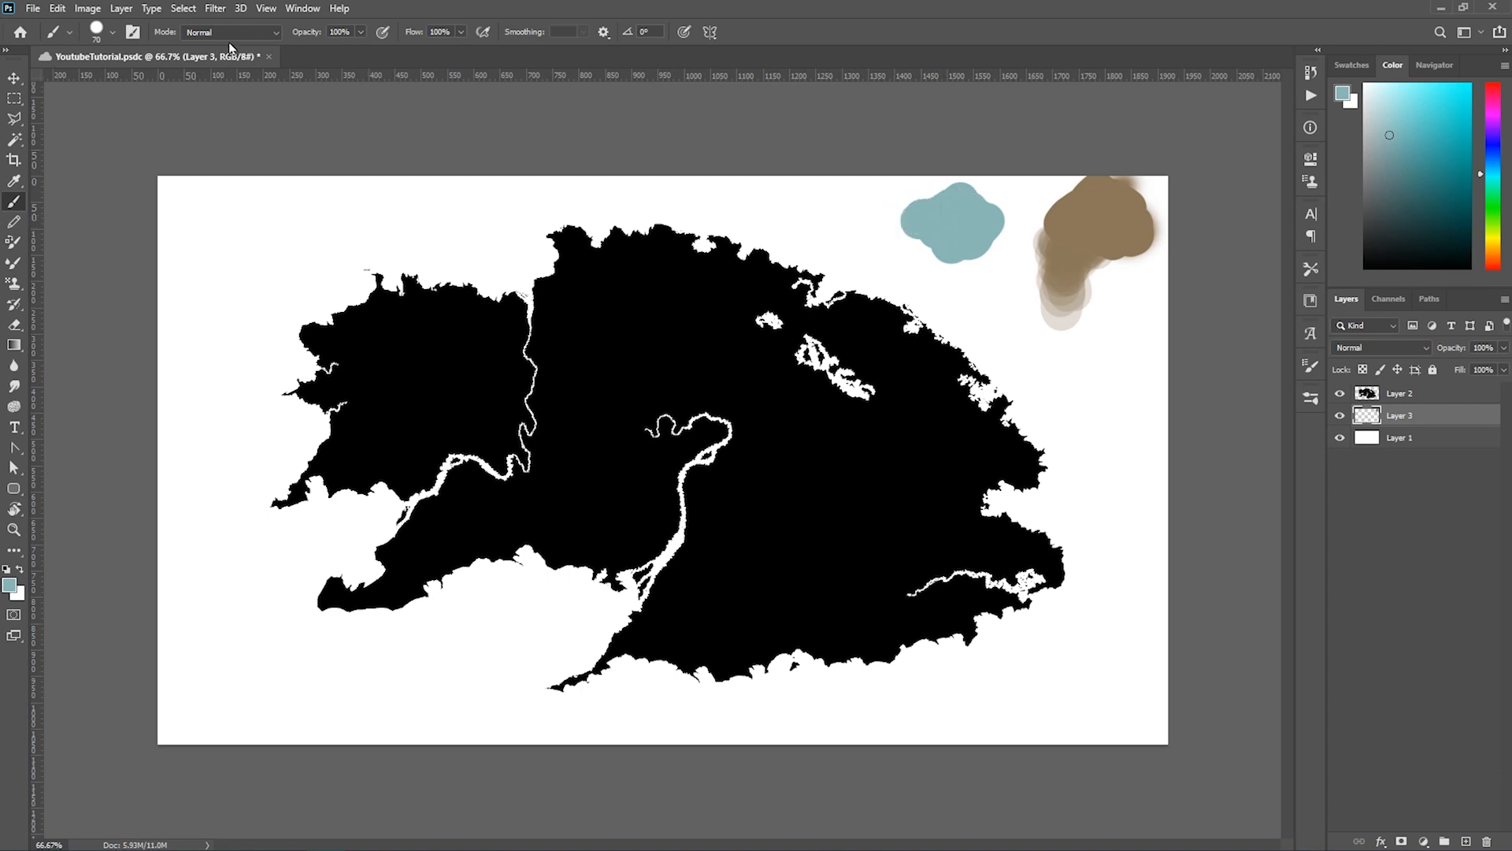
Step: Paint overlapping translucent teal strokes at 25% brush opacity from the teal patch toward the lower end of the brown one
click(339, 31)
text(25)
key(Return)
mouse_move(975, 263)
mouse_down()
mouse_move(994, 231)
mouse_move(988, 269)
mouse_move(1021, 271)
mouse_move(996, 237)
mouse_move(1036, 289)
mouse_move(998, 243)
mouse_move(1018, 299)
mouse_move(1028, 282)
mouse_move(981, 236)
mouse_move(997, 279)
mouse_move(1042, 278)
mouse_move(1002, 257)
mouse_move(1024, 294)
mouse_move(1036, 295)
mouse_move(973, 264)
mouse_move(979, 232)
mouse_move(998, 276)
mouse_move(1010, 282)
mouse_move(995, 241)
mouse_move(1018, 288)
mouse_move(1057, 277)
mouse_up()
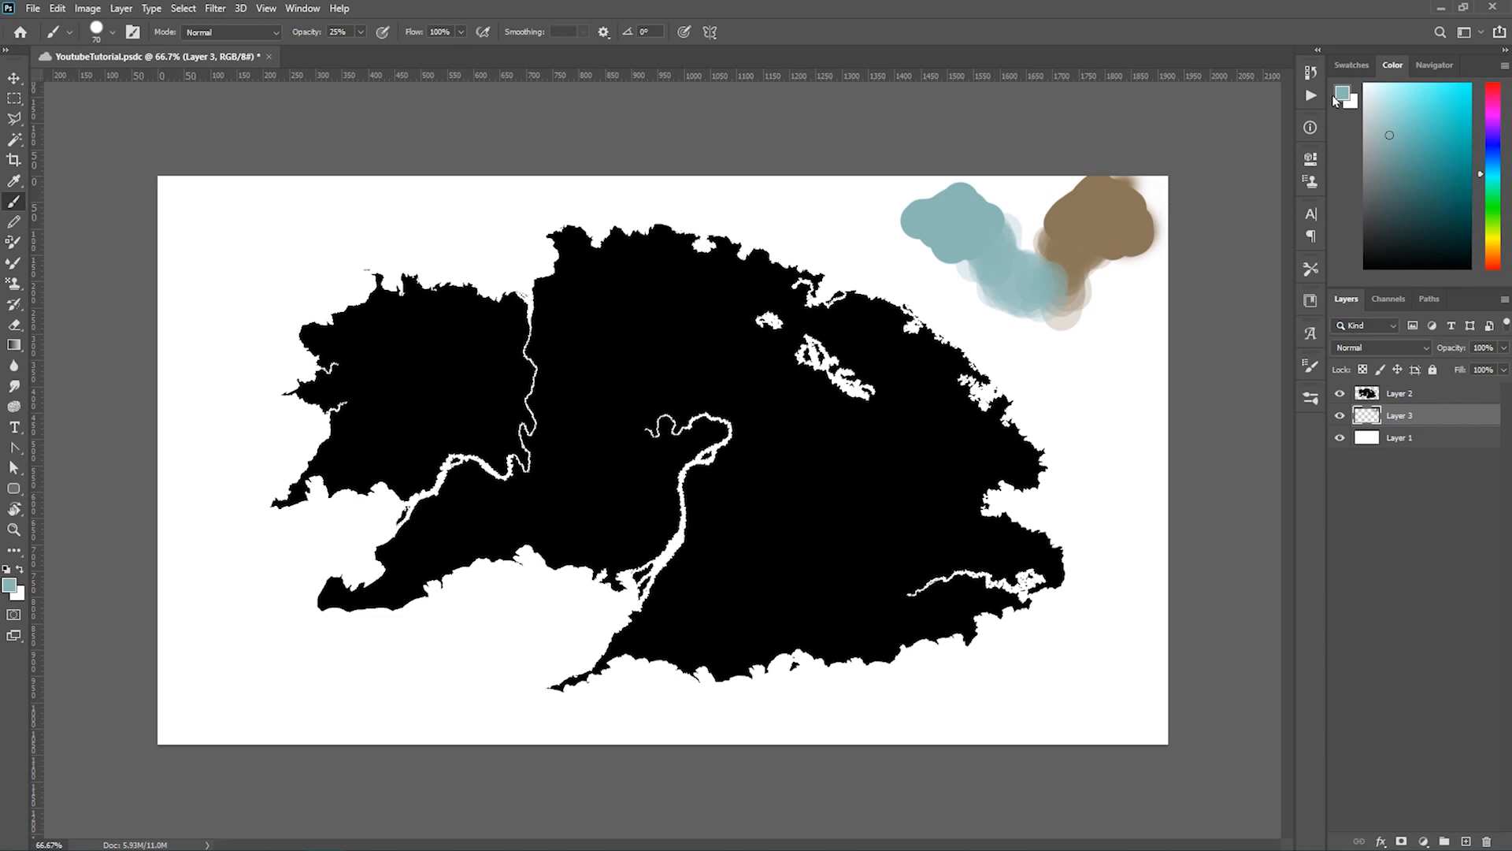
Step: Shift the hue of the teal foreground colour to a soft green, 8bb89c
click(10, 585)
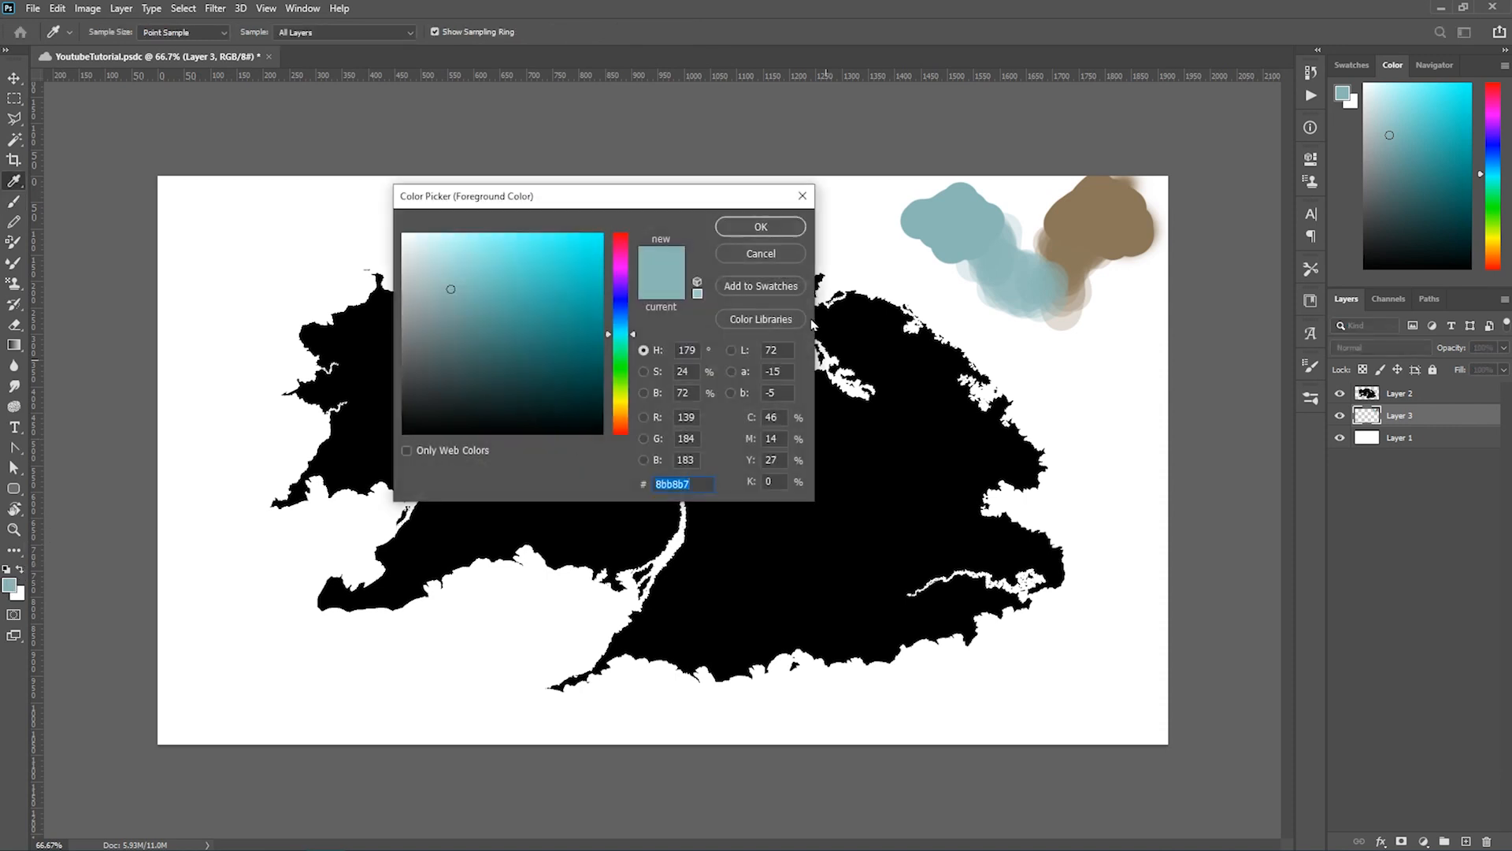
drag(680, 196, 599, 122)
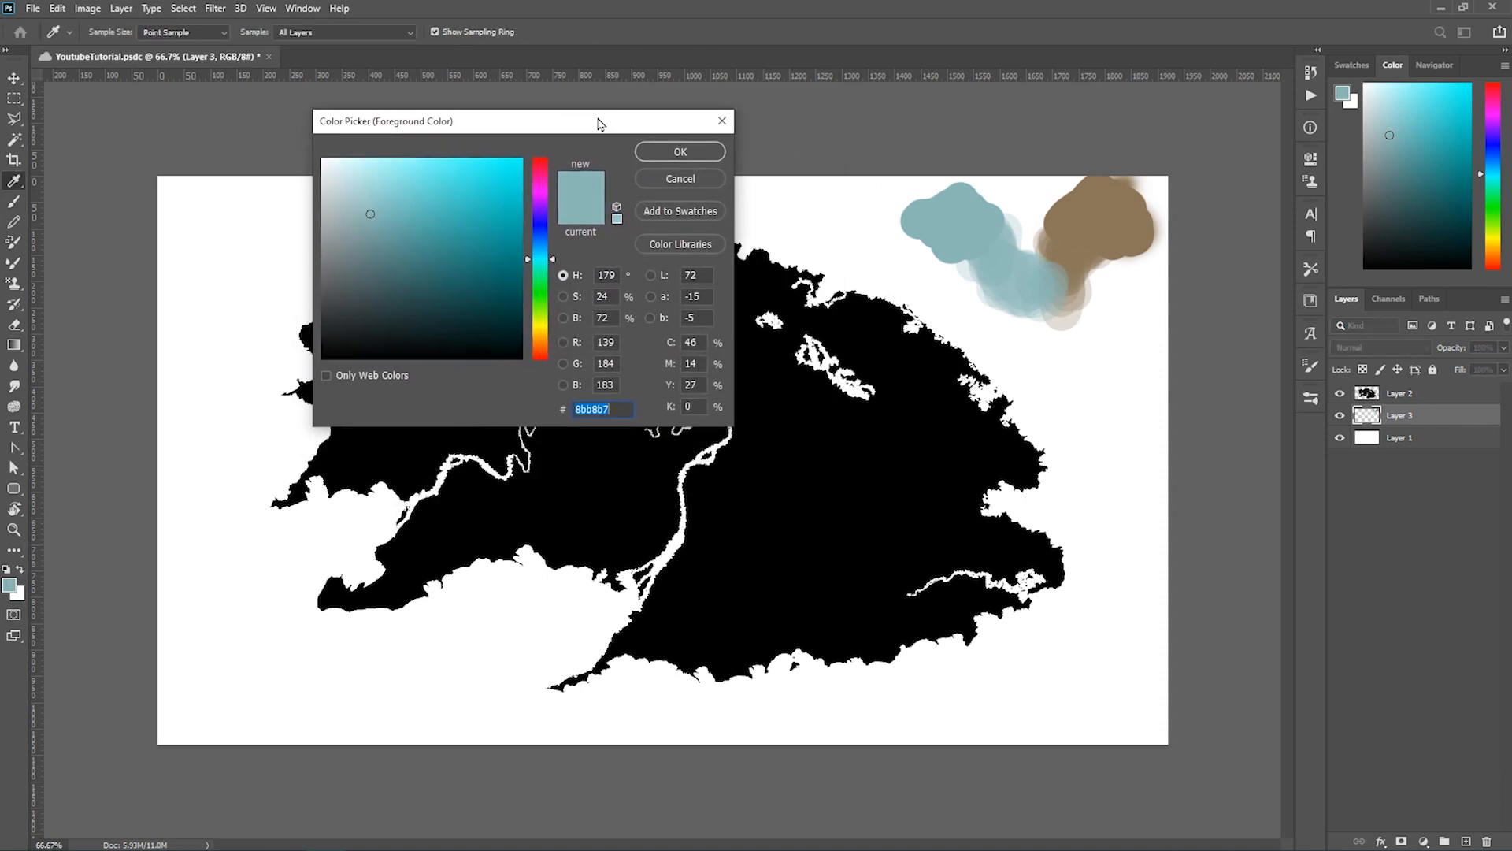
drag(555, 265, 557, 277)
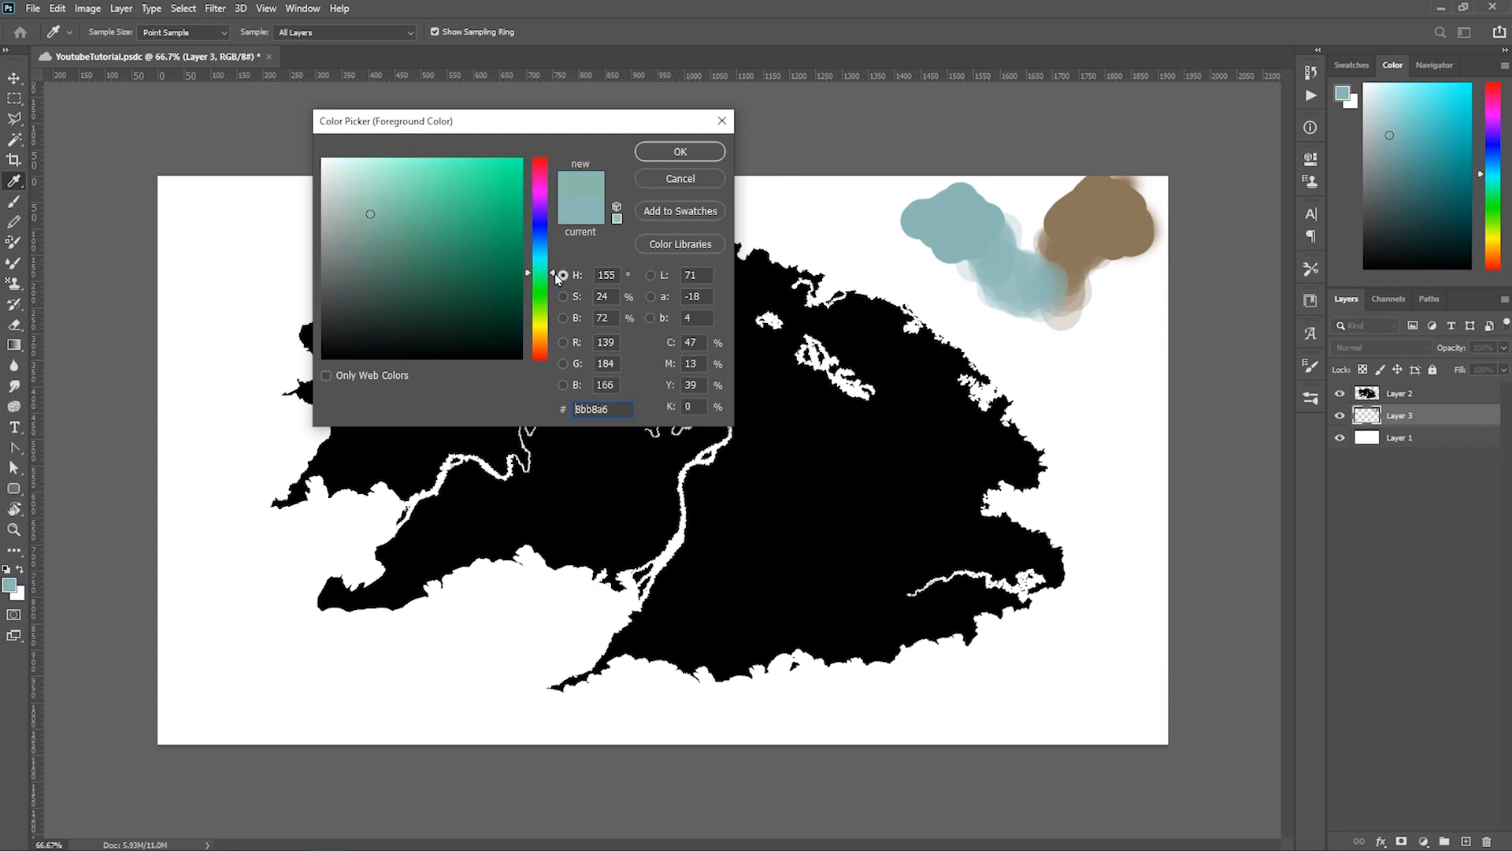
mouse_move(557, 278)
mouse_down()
mouse_move(547, 307)
mouse_move(552, 282)
mouse_up()
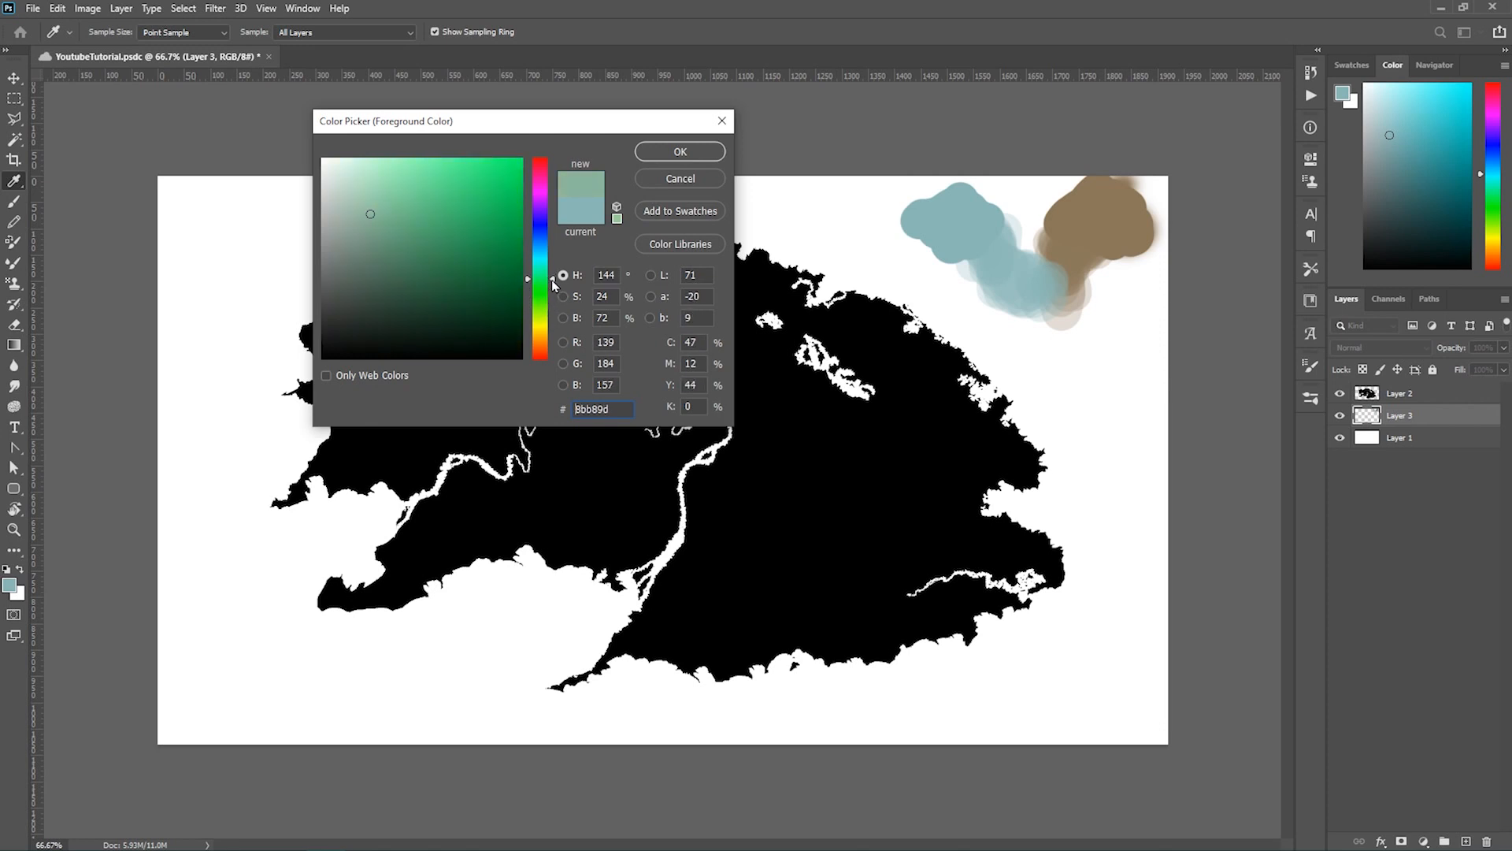
drag(562, 127, 631, 161)
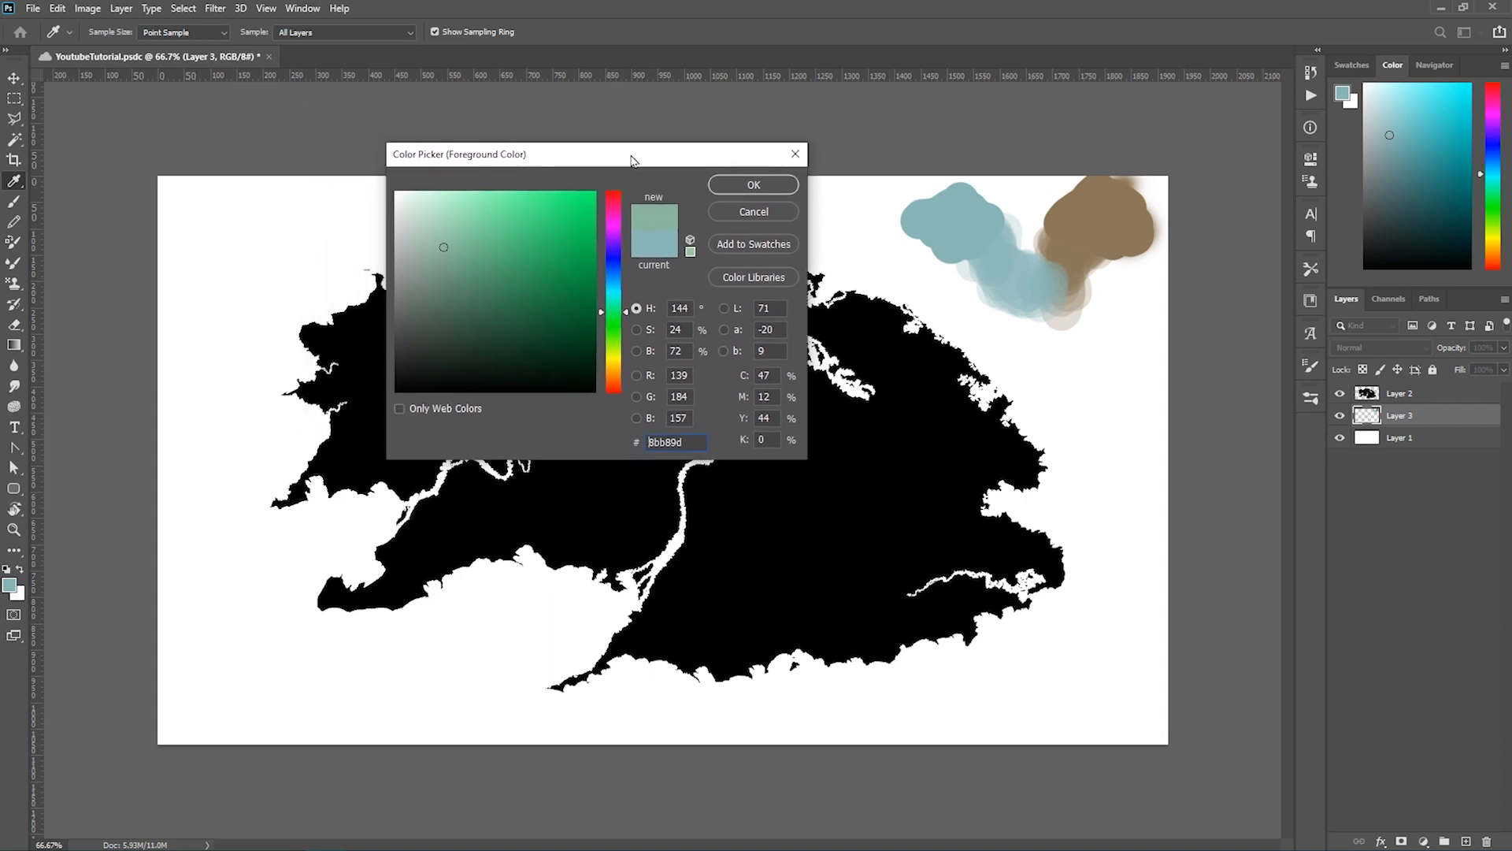
drag(627, 317, 629, 320)
drag(585, 162, 595, 144)
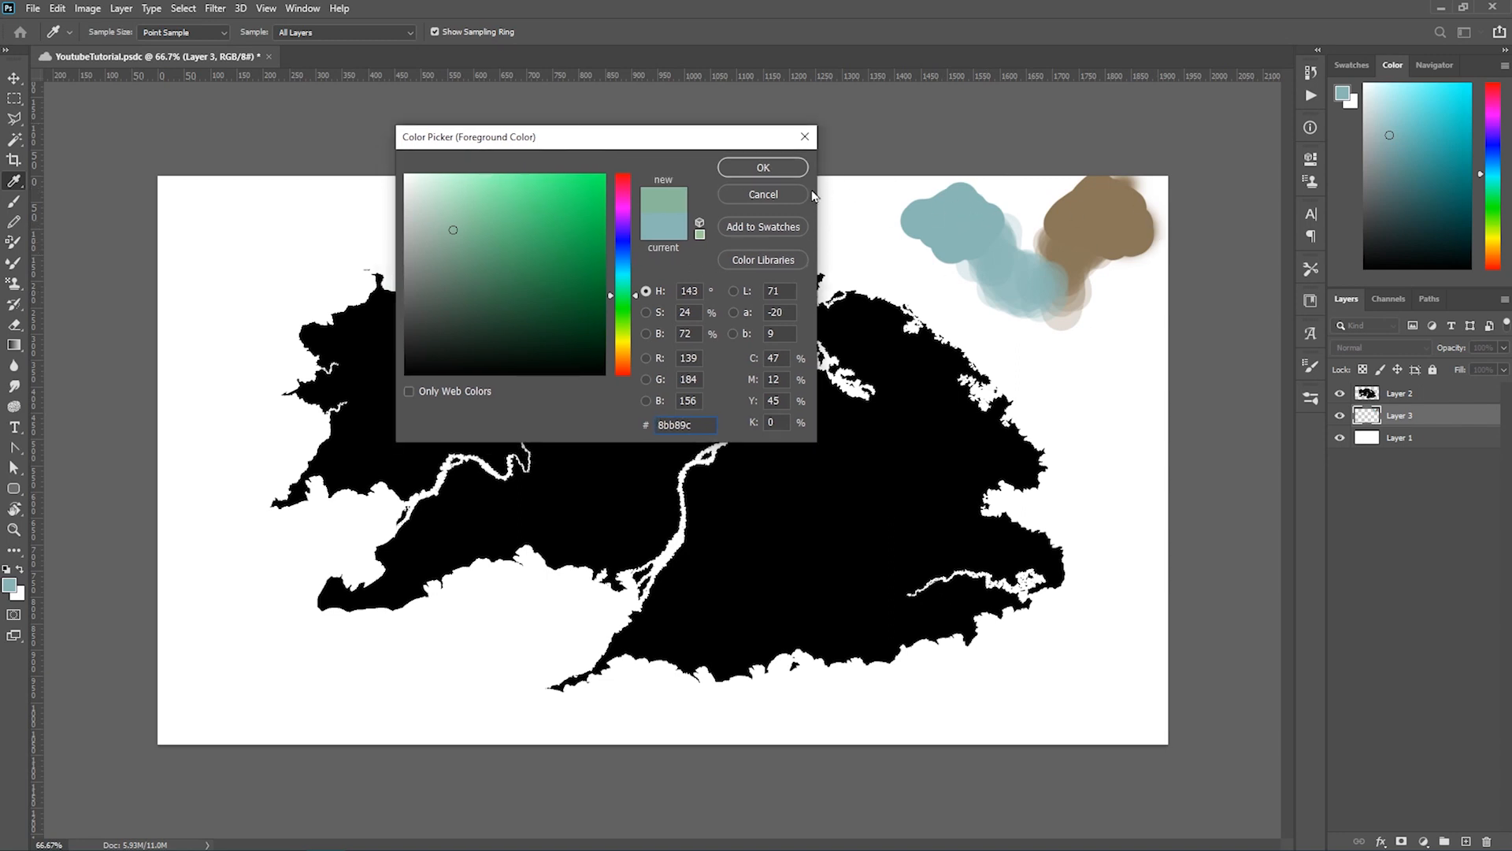
drag(660, 144, 678, 143)
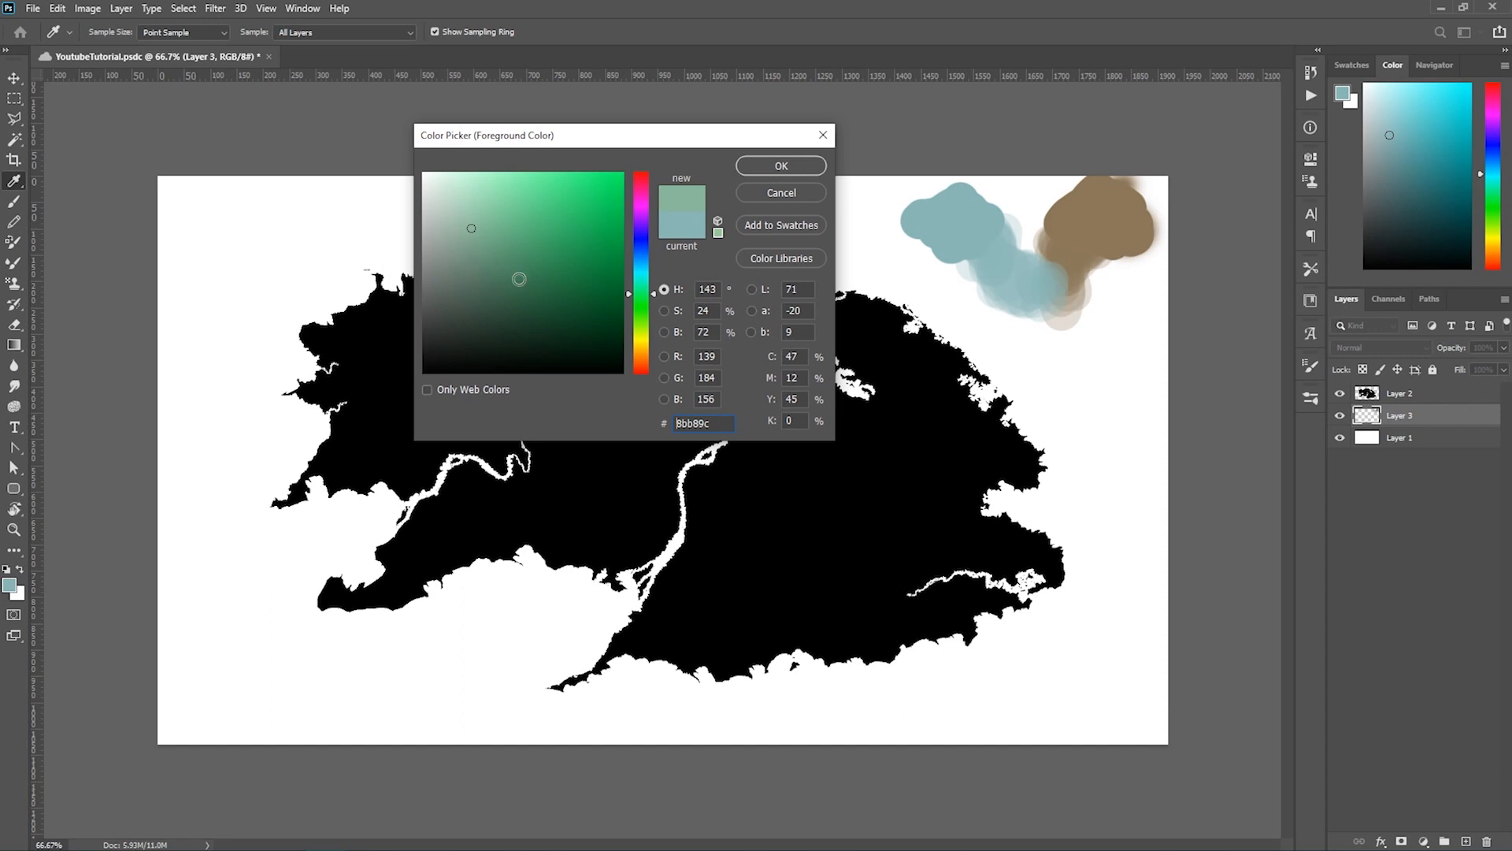
Step: Darken the chosen green to the deep forest green 366e4b and apply it as the foreground colour
click(519, 279)
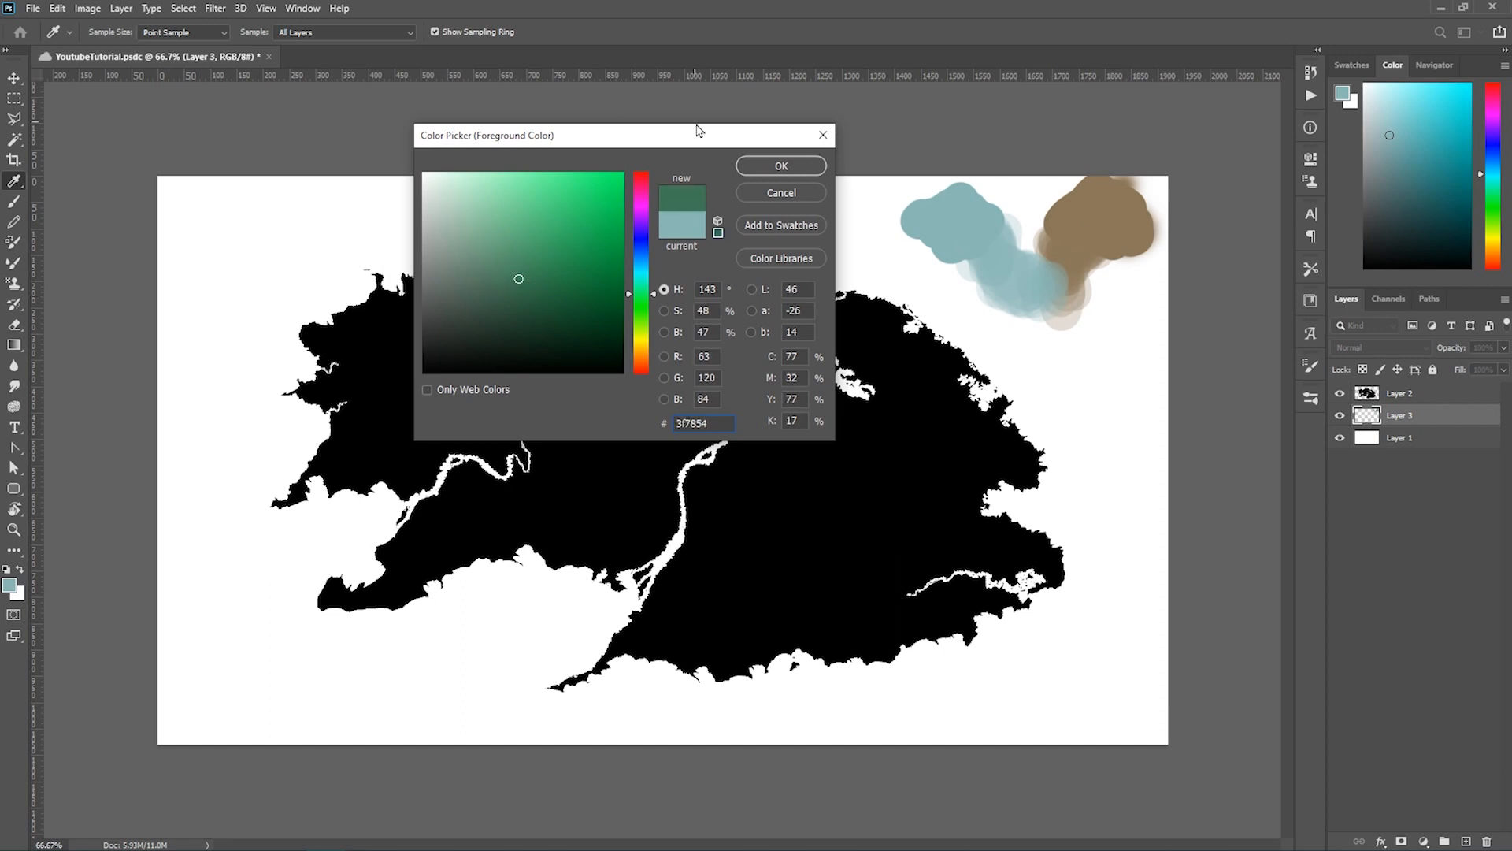
drag(693, 141, 693, 128)
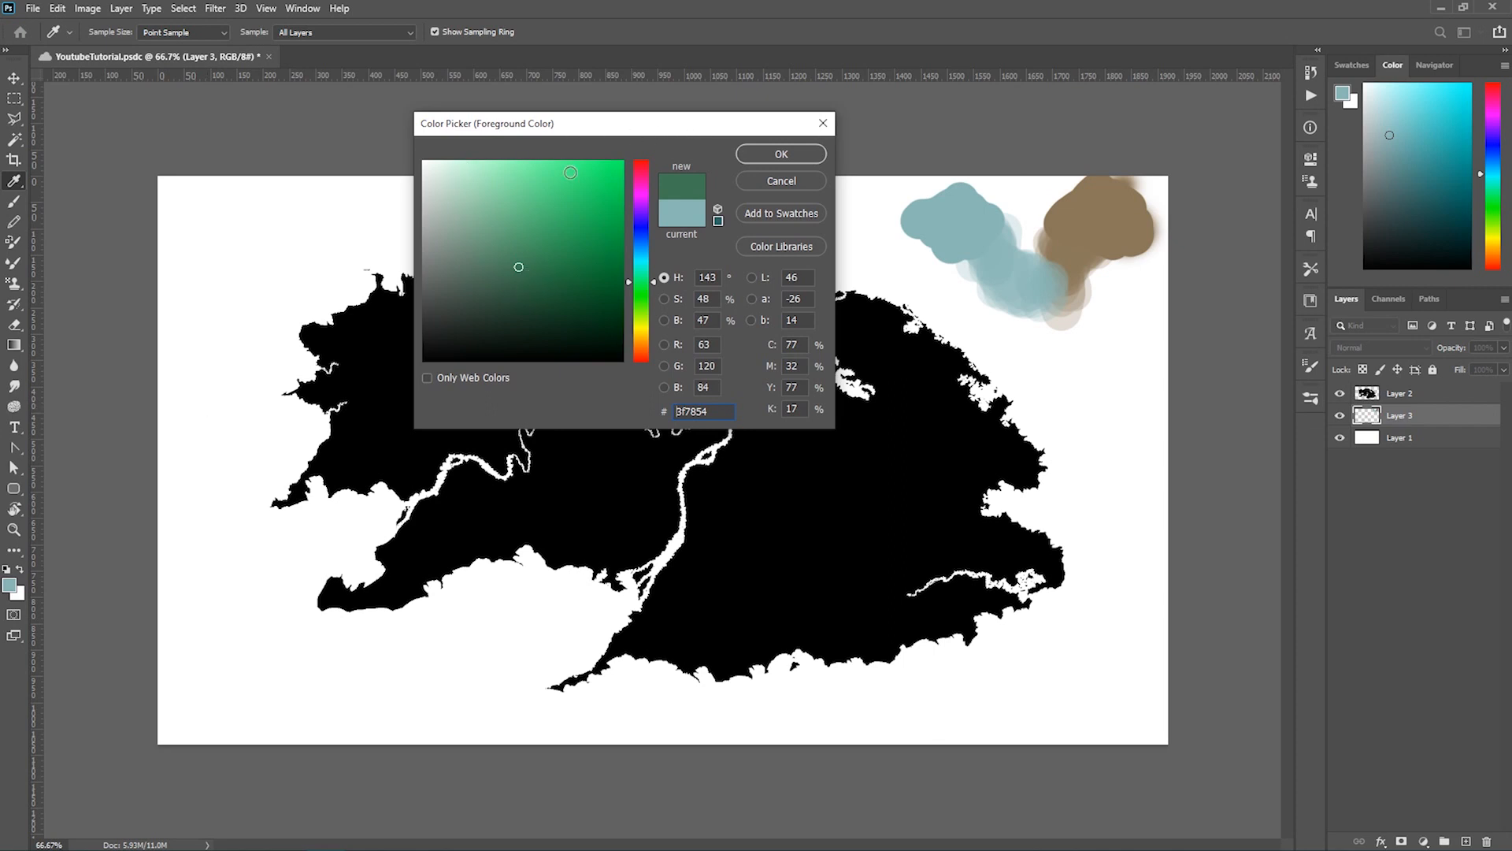
drag(613, 126, 483, 127)
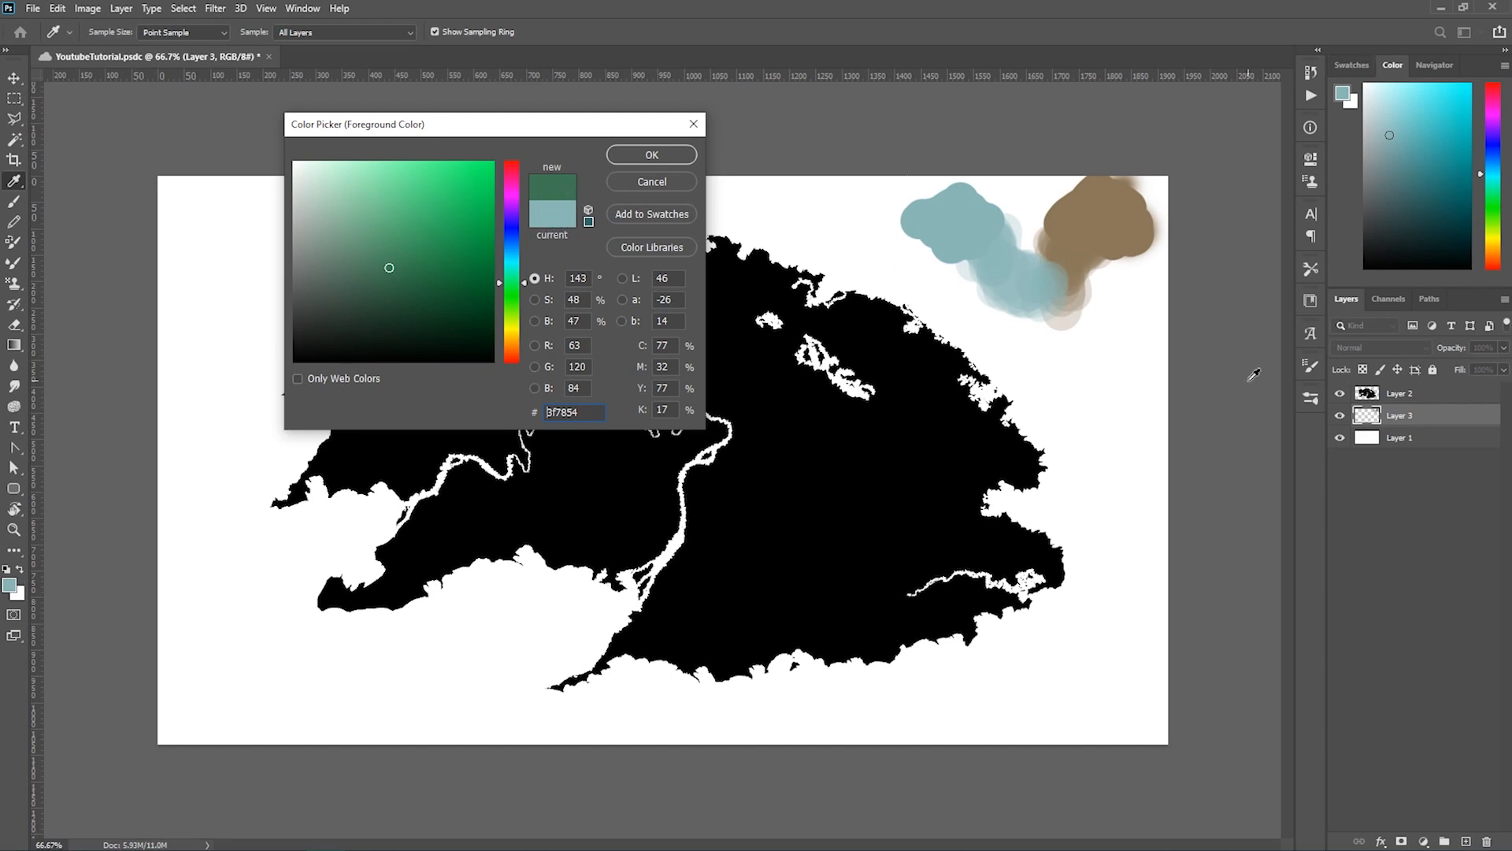
click(394, 276)
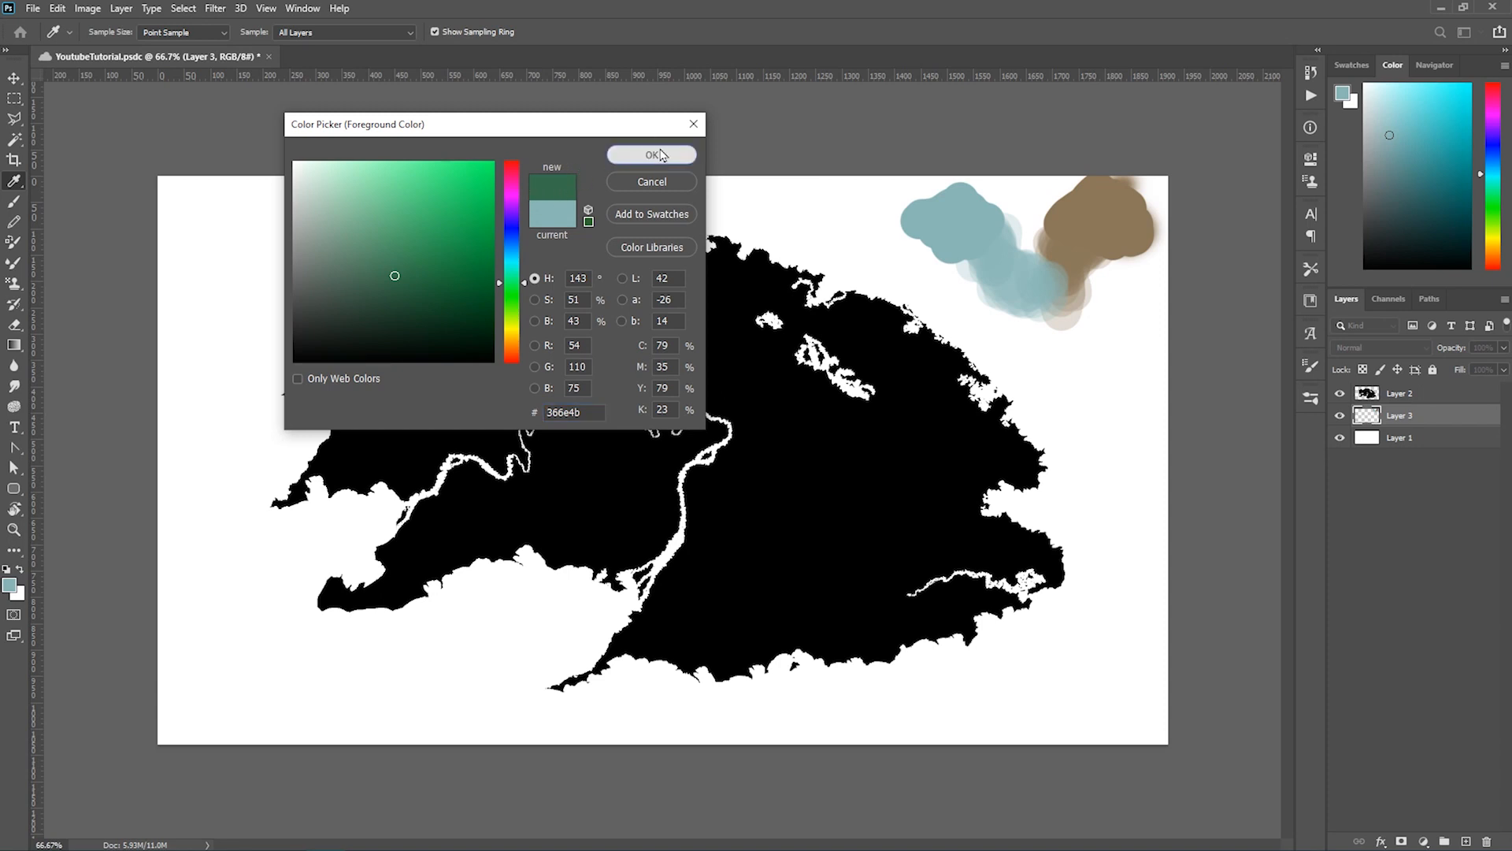
click(637, 156)
Step: Paint a green sample patch below the brown one, first at 25% and again at 100% brush opacity
key(b)
mouse_move(1122, 349)
mouse_down()
mouse_move(1103, 370)
mouse_move(1120, 331)
mouse_move(1107, 374)
mouse_up()
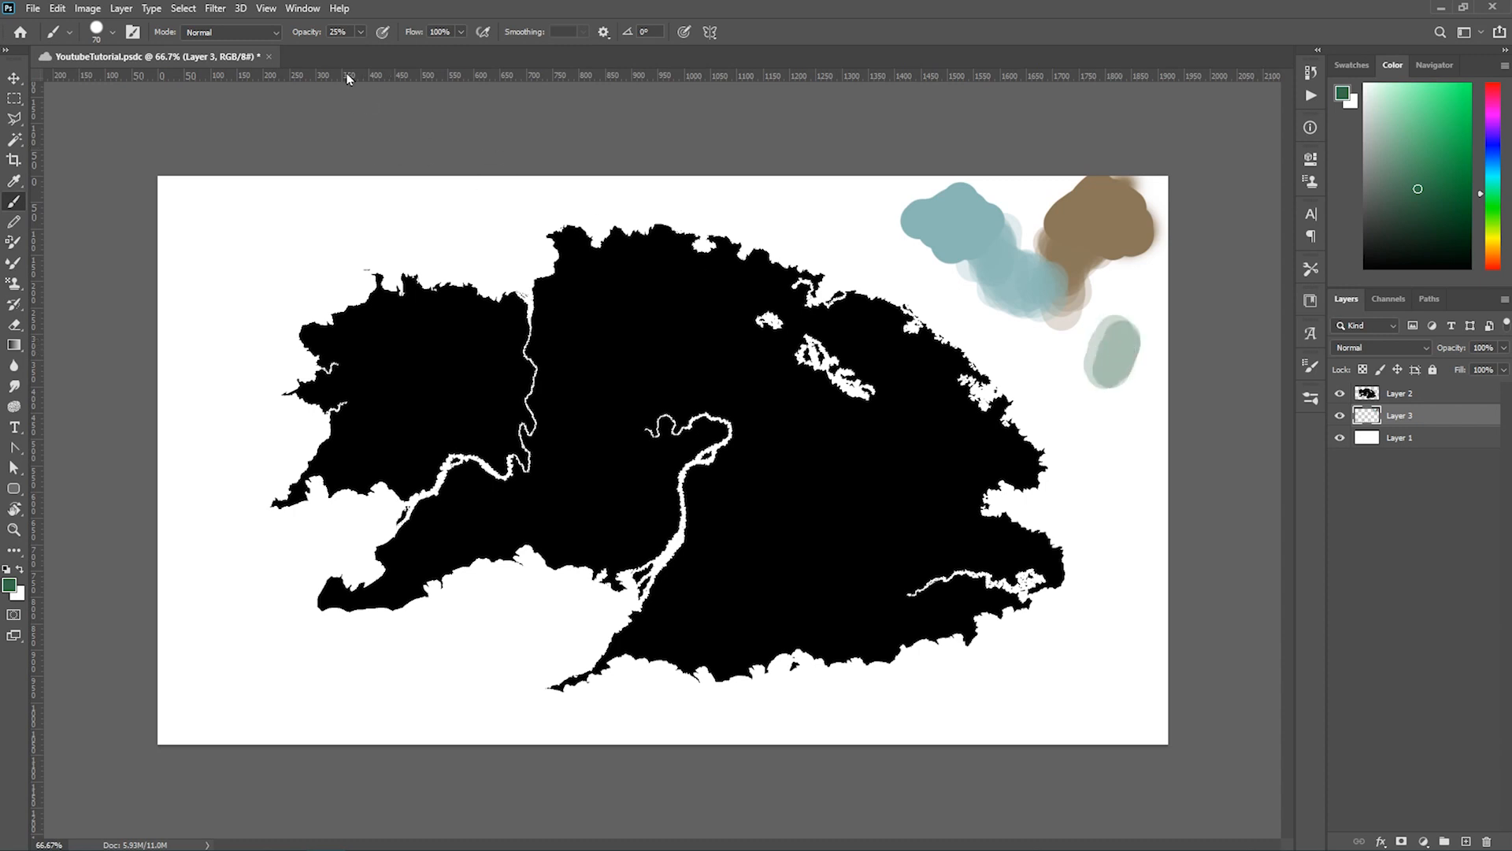
click(339, 32)
key(Return)
text(100)
key(Return)
mouse_move(1122, 353)
mouse_down()
mouse_move(1104, 384)
mouse_move(1070, 364)
mouse_up()
Step: Set the brush opacity to 25% and paint translucent green strokes above the green patch, blending toward the teal and brown samples
drag(347, 28, 168, 28)
text(52)
key(Return)
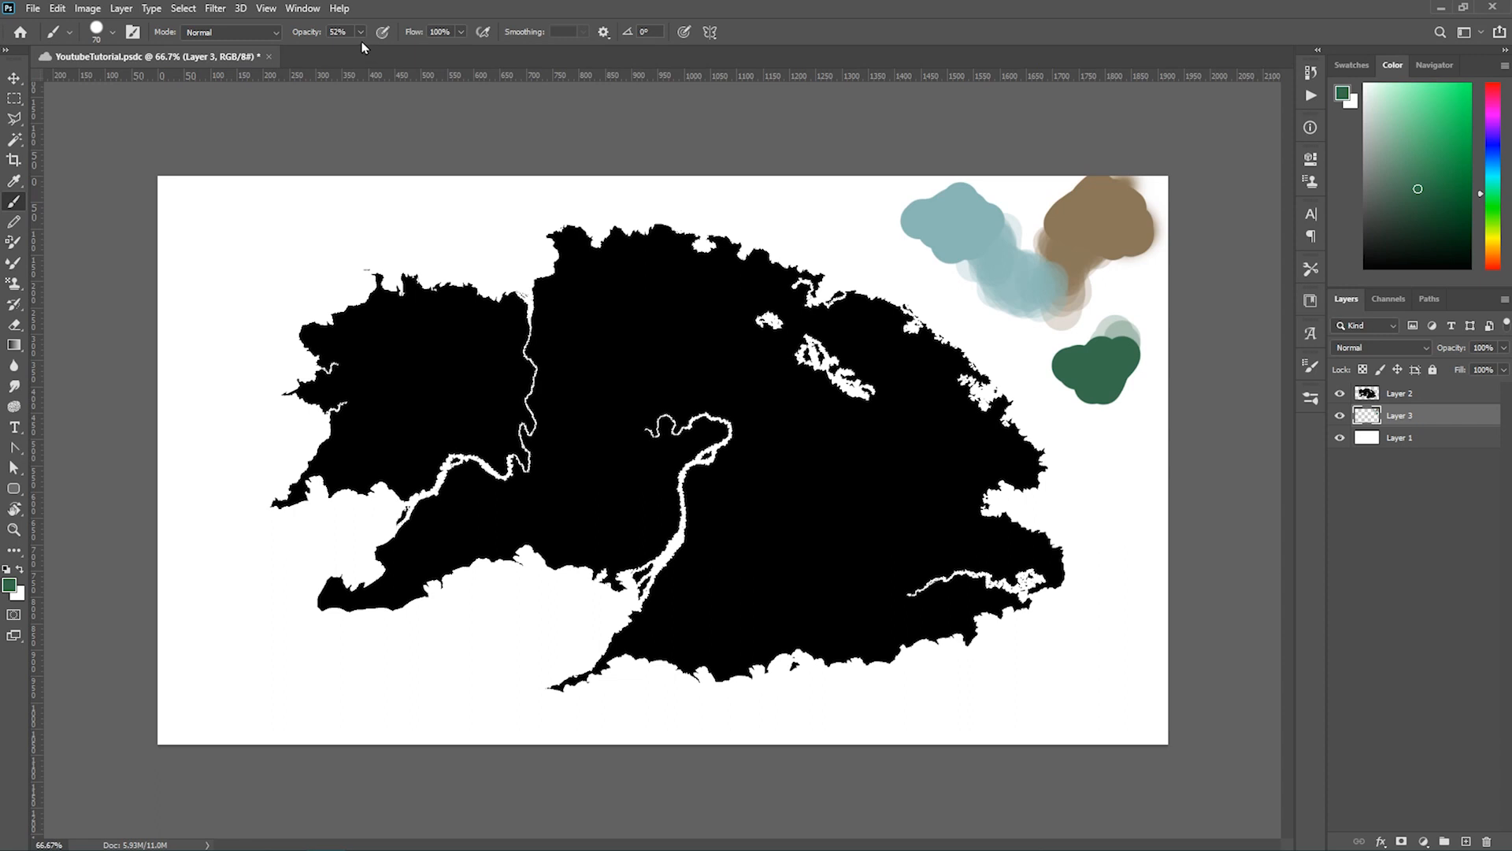
drag(354, 35, 157, 27)
text(25)
click(1092, 329)
mouse_move(1051, 345)
mouse_down()
mouse_move(1096, 343)
mouse_move(1052, 357)
mouse_move(1072, 319)
mouse_move(1049, 311)
mouse_move(1102, 345)
mouse_move(1113, 333)
mouse_move(1088, 345)
mouse_move(1074, 324)
mouse_move(1051, 339)
mouse_move(1069, 354)
mouse_move(1094, 328)
mouse_move(1064, 344)
mouse_move(1086, 334)
mouse_move(1063, 321)
mouse_move(1066, 353)
mouse_up()
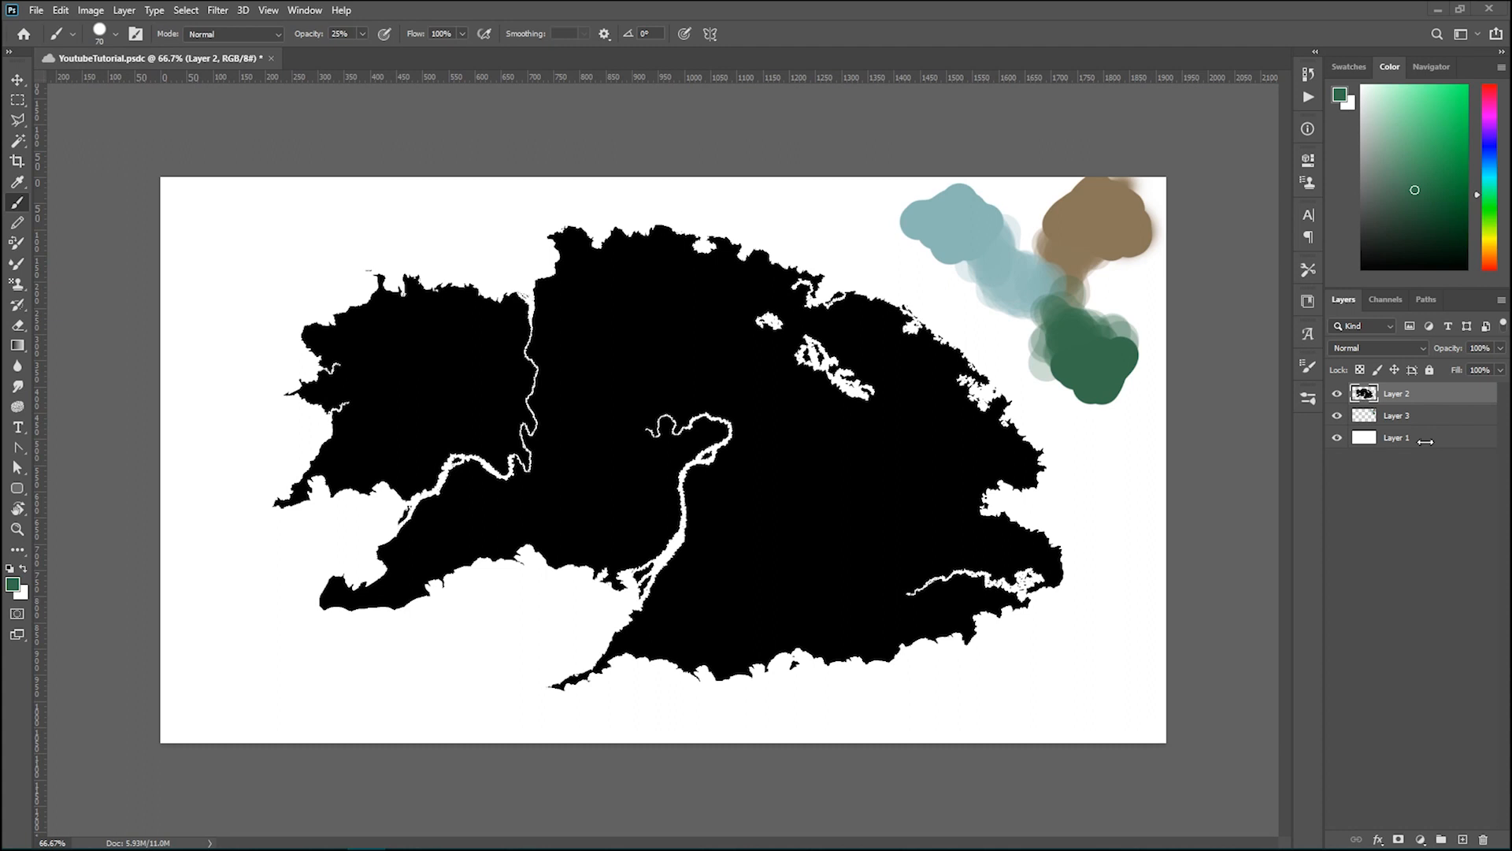
Step: Fill the background on Layer 1 with the pale teal palette colour using the Paint Bucket tool
key(g)
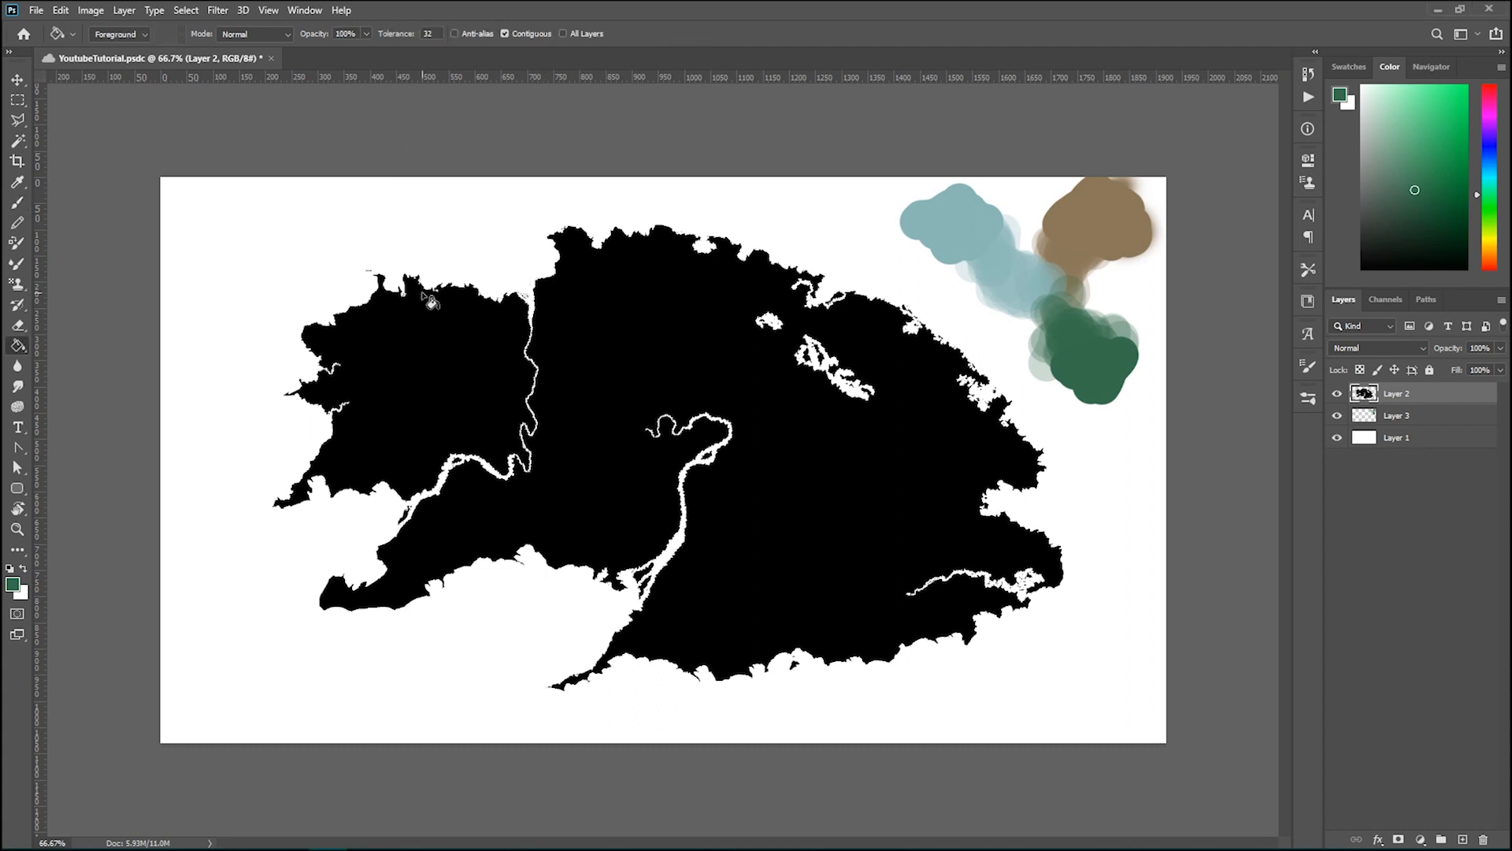
right_click(20, 351)
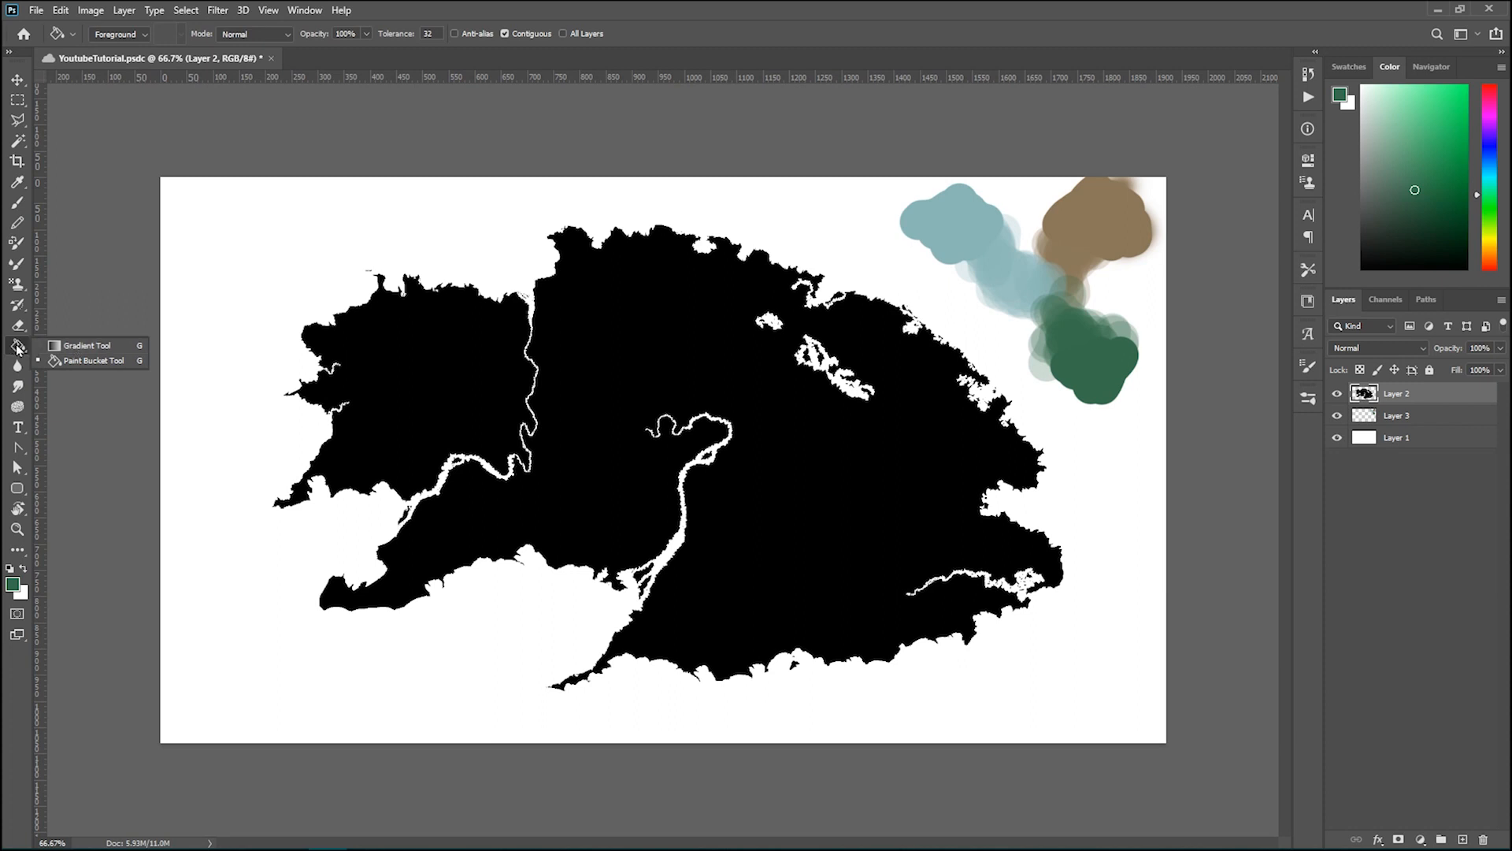
click(91, 360)
click(1433, 449)
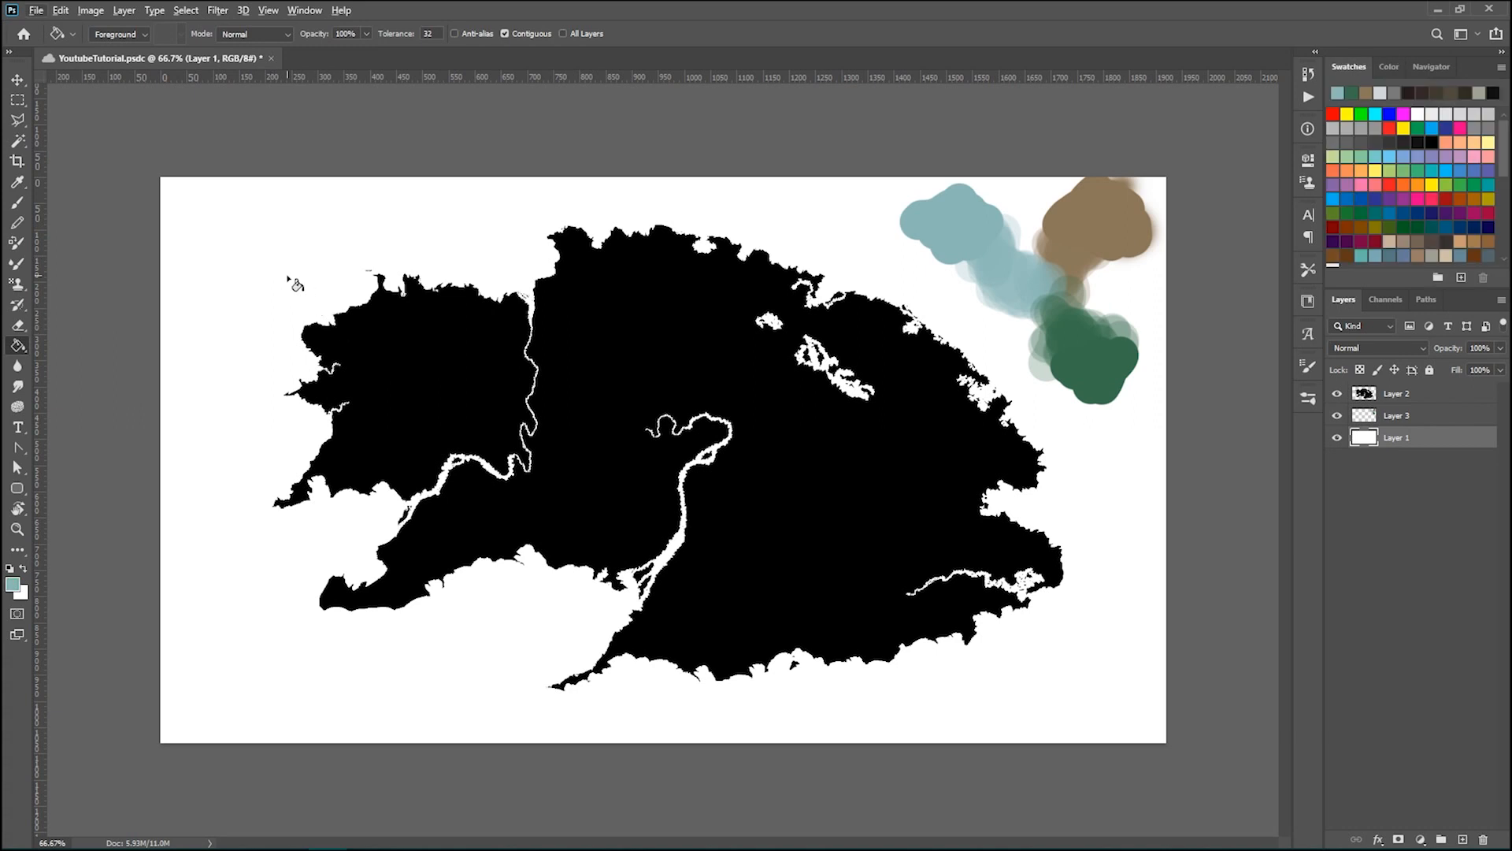
click(293, 280)
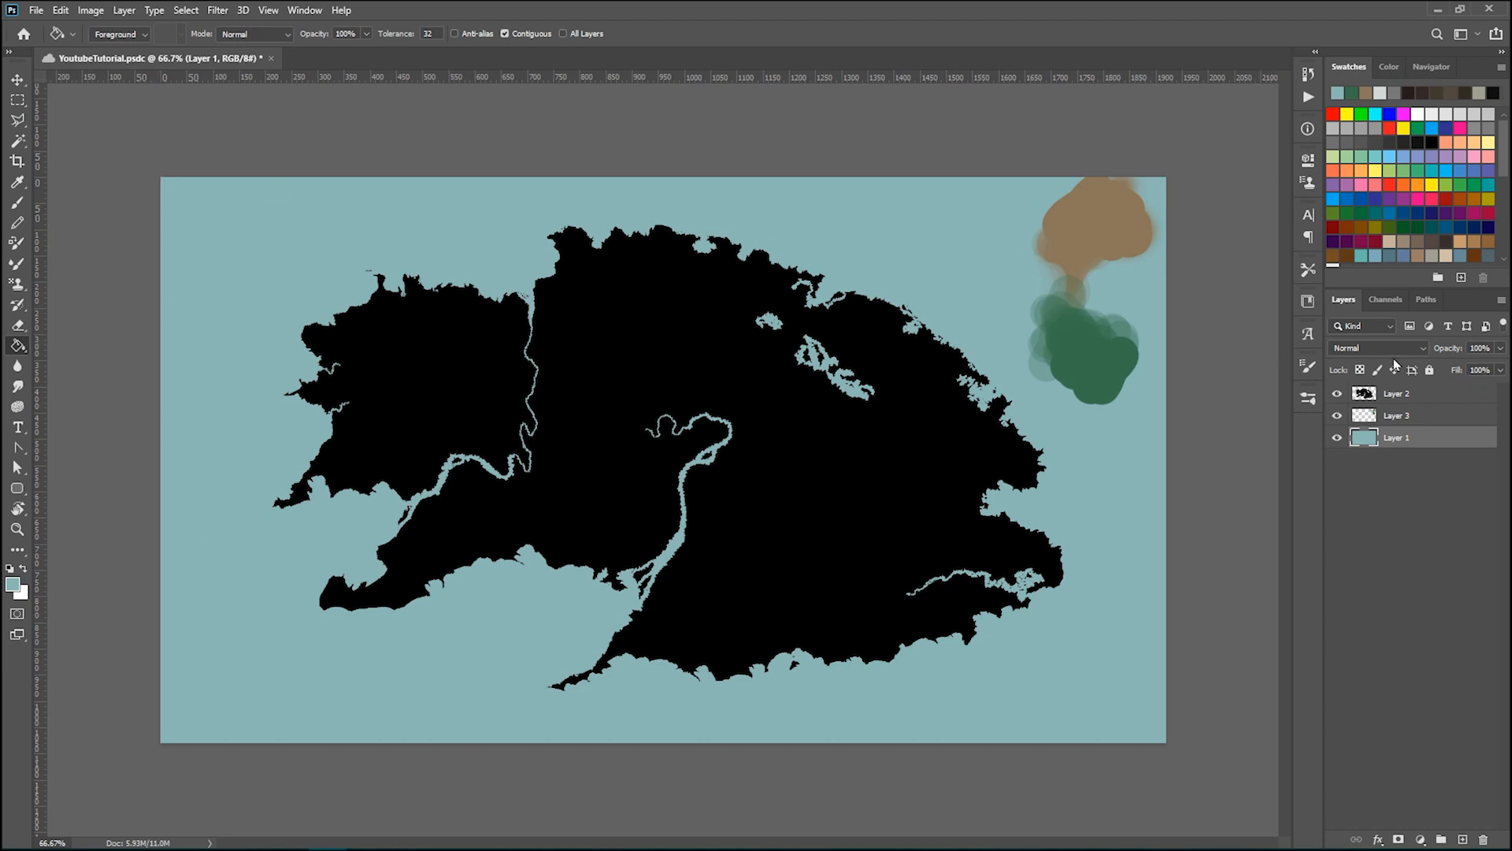
Step: Add a new layer above Layer 2 as a clipping mask and fill it with the palette brown to colour the land
click(1420, 396)
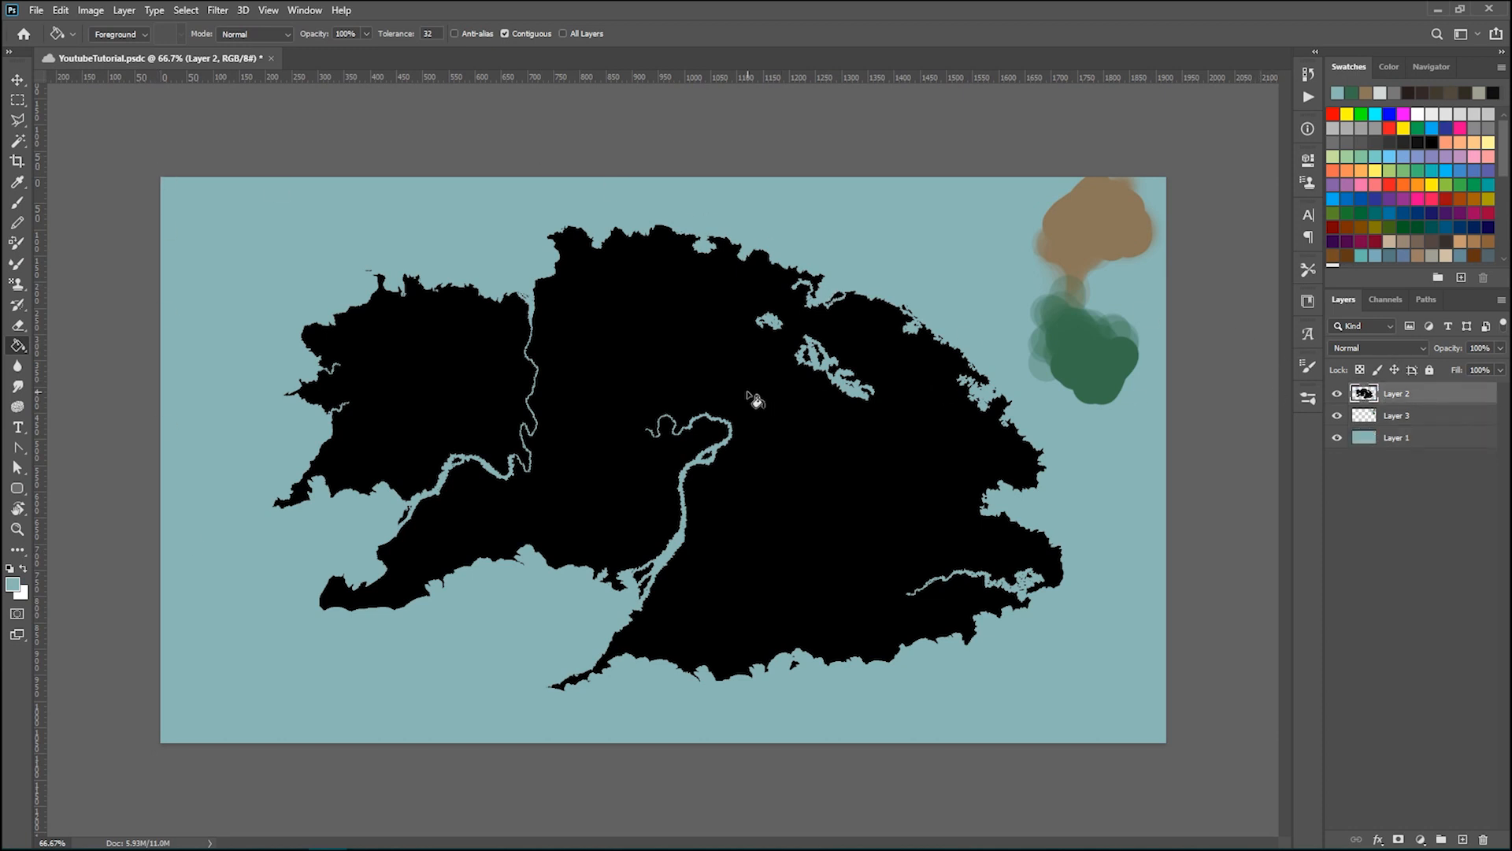
key(ctrl+shift+n)
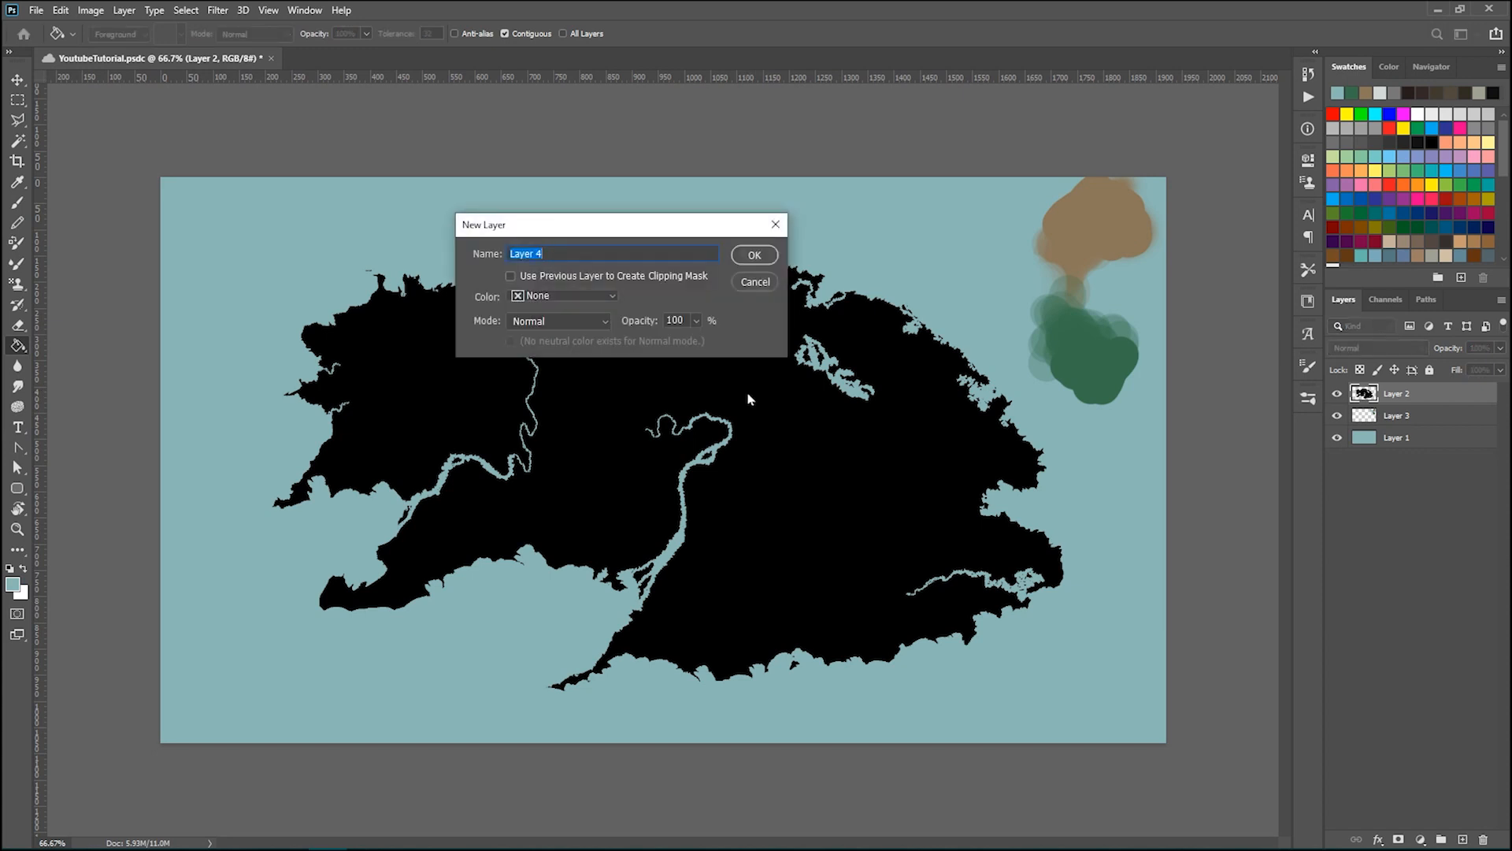
drag(584, 240, 464, 193)
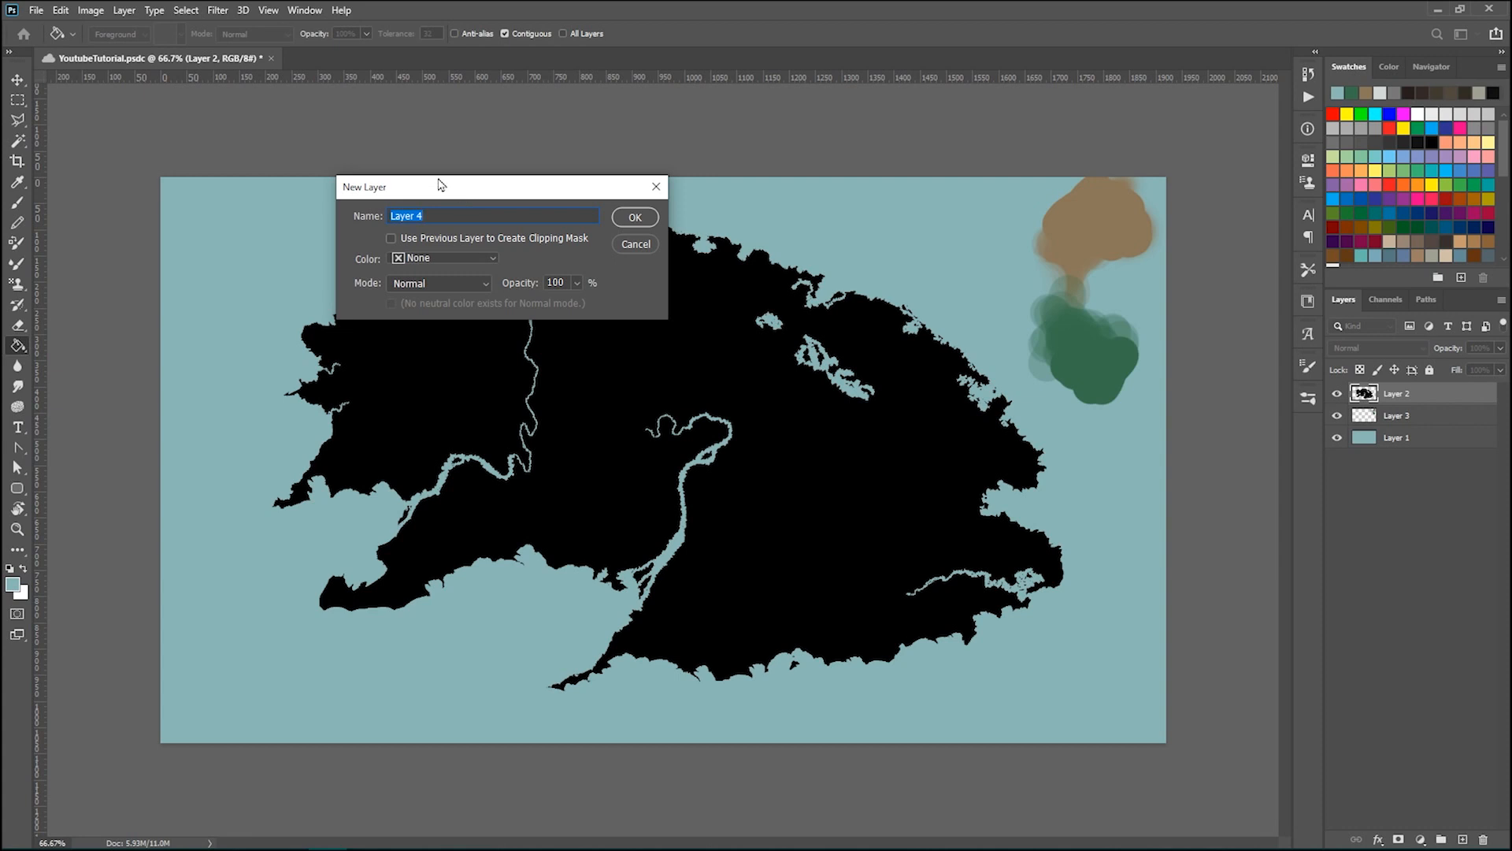
drag(564, 189, 540, 160)
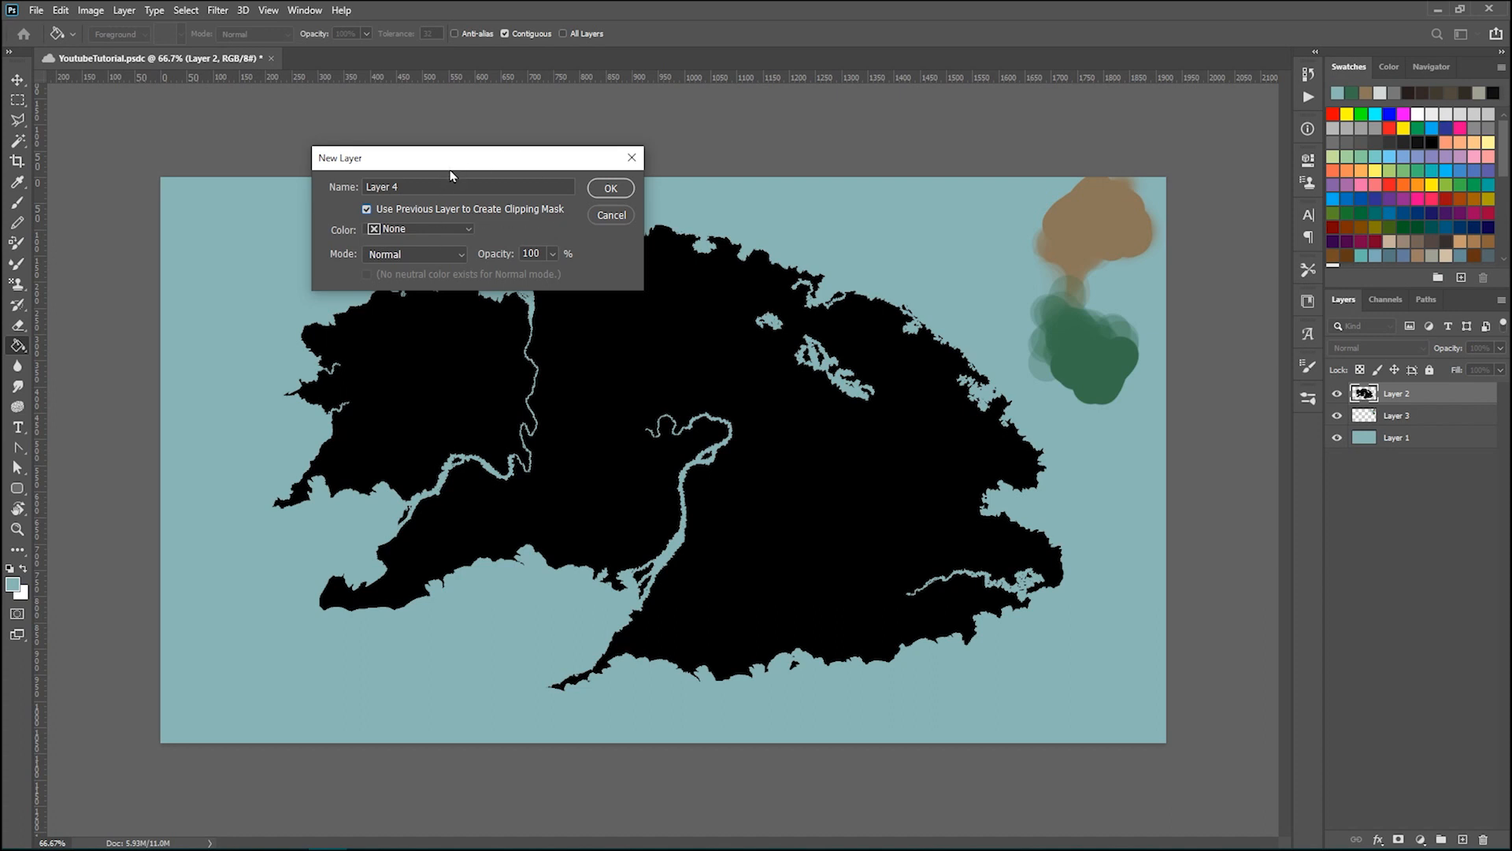
drag(447, 163, 362, 168)
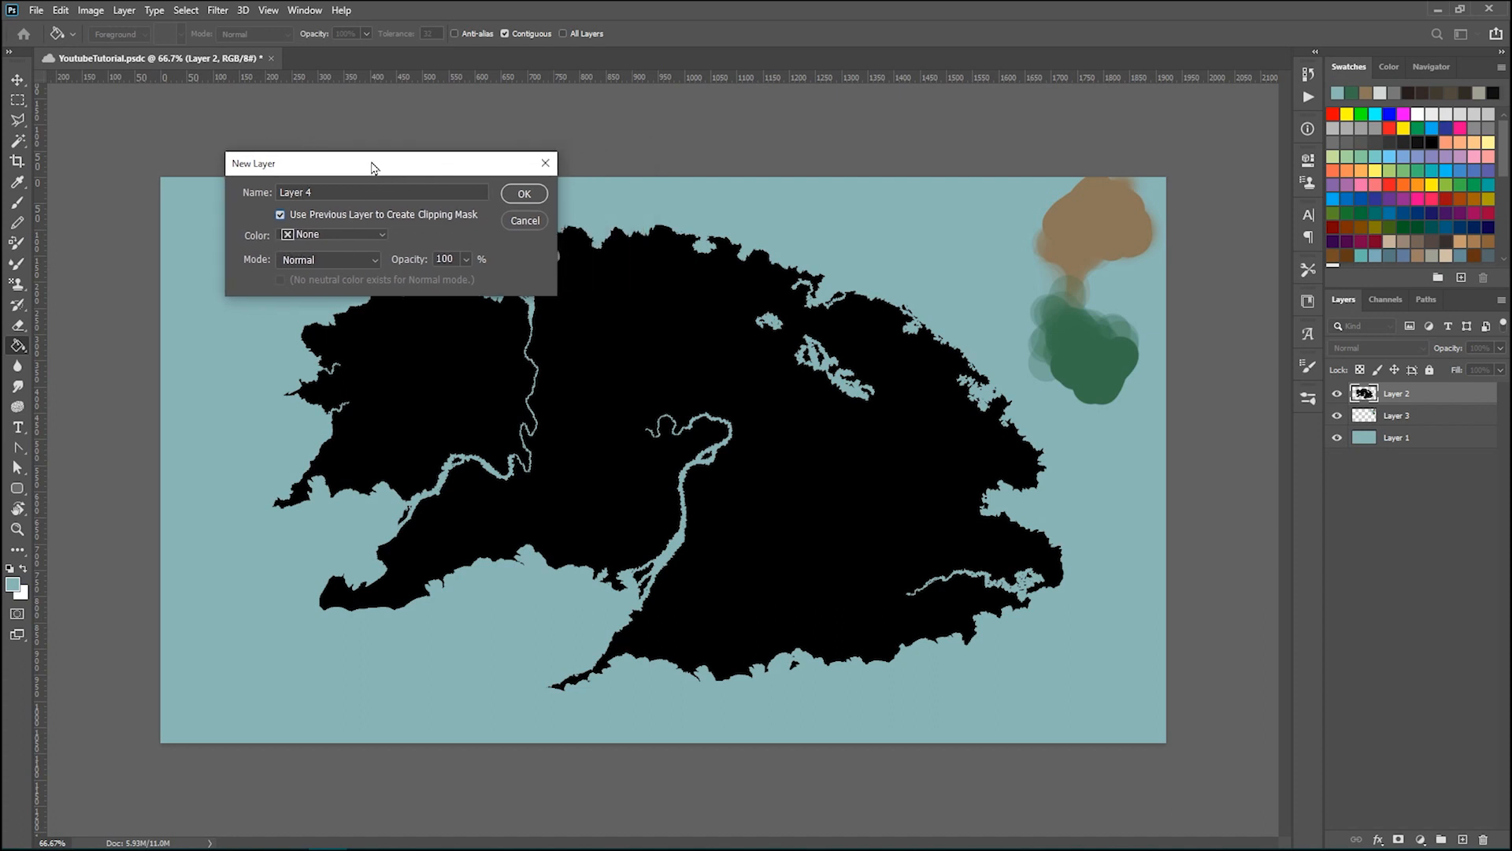
click(523, 194)
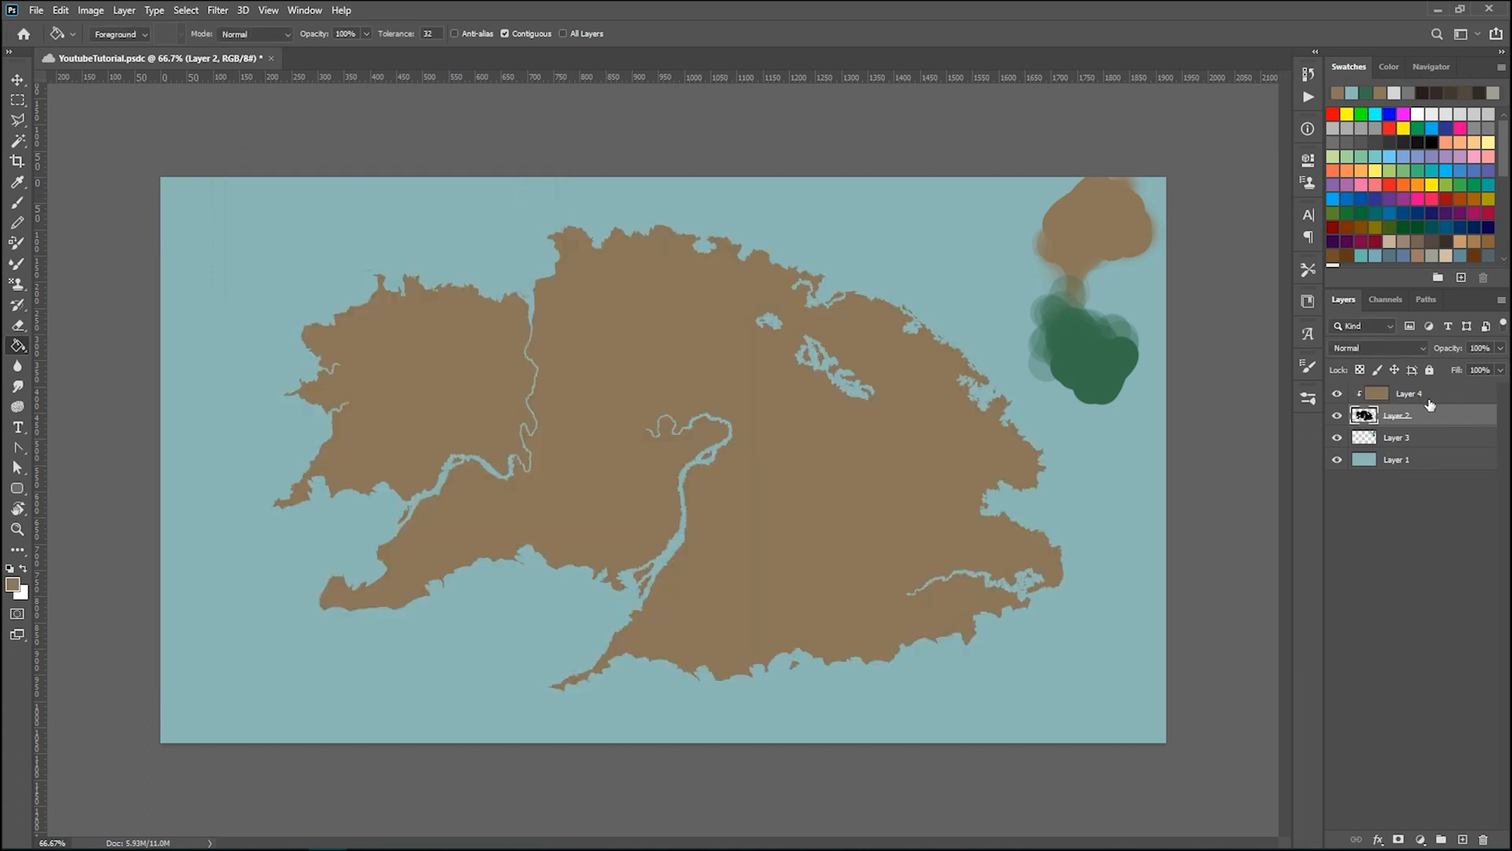
Step: Select Layer 2, the land shape beneath the clipped brown layer, and save the document
click(1426, 390)
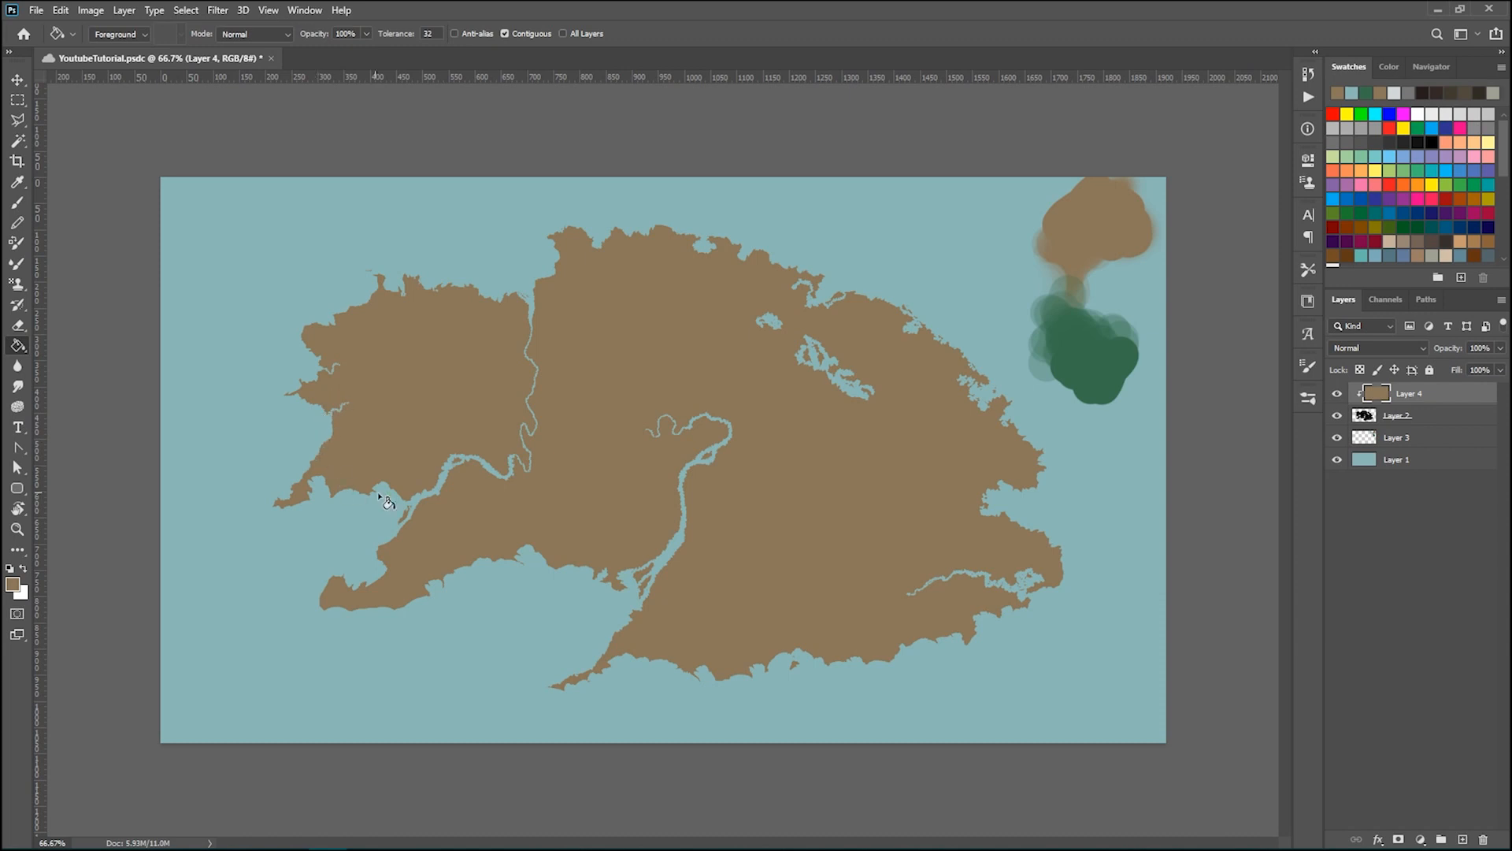
click(1380, 417)
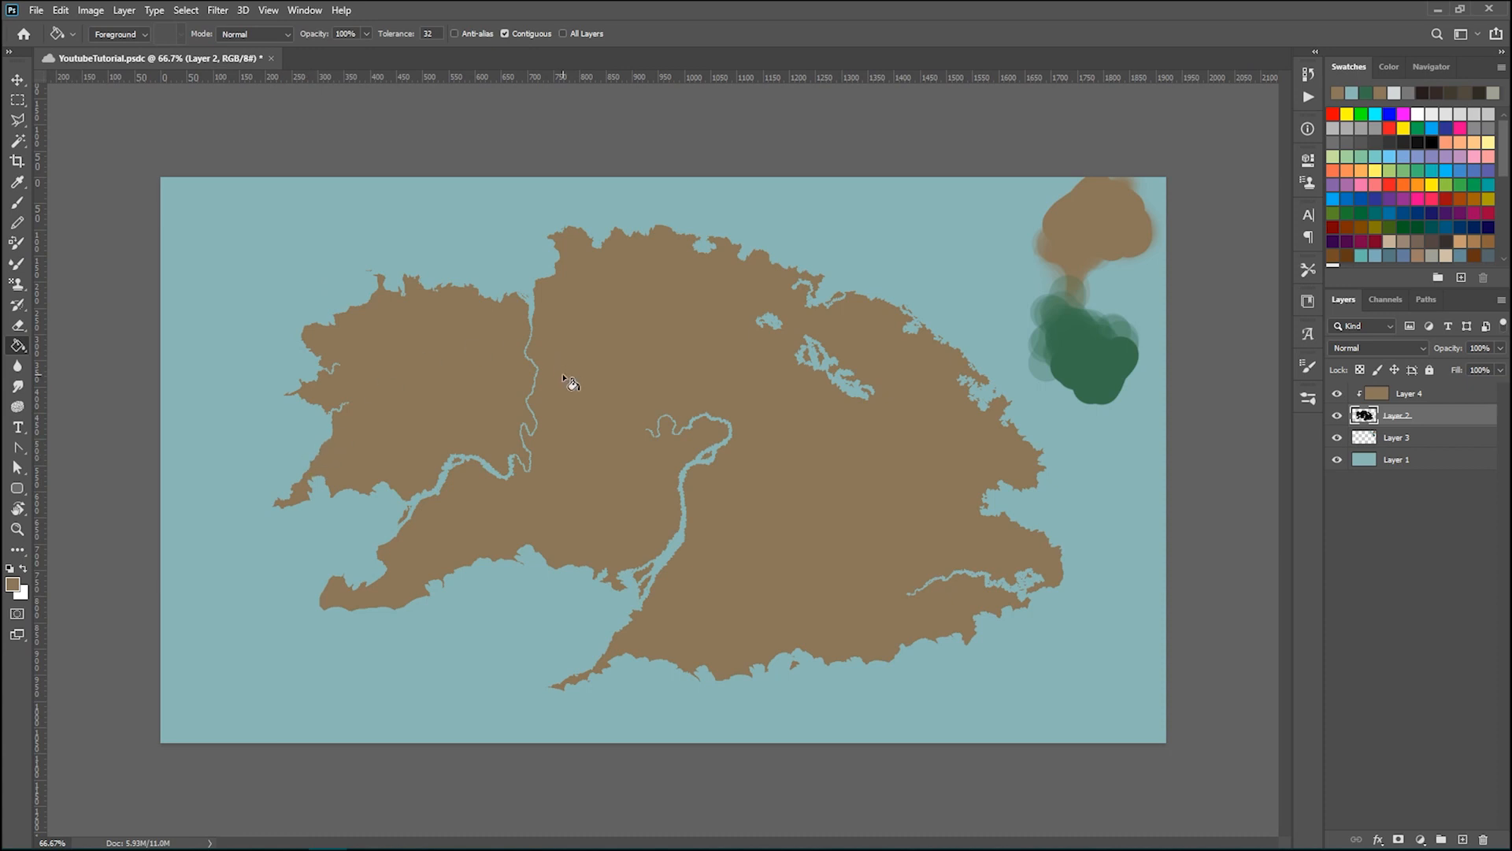
key(ctrl+s)
Step: Hide and show the colour sample layer, Layer 3, several times to compare the map with and without it, leaving it shown
click(1338, 438)
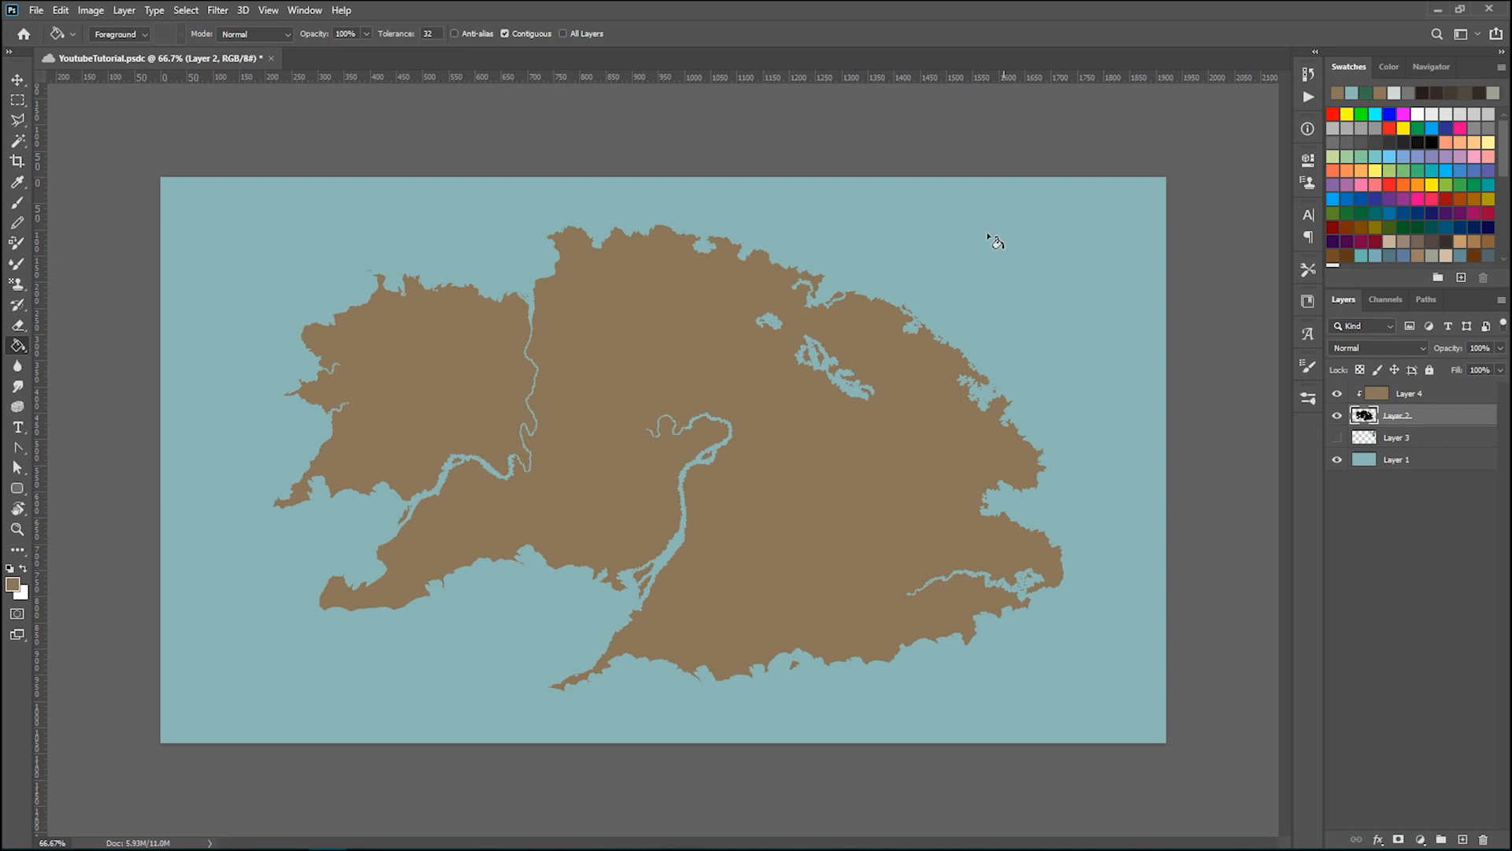
click(1337, 438)
click(1337, 438)
click(1338, 438)
click(1338, 438)
click(1338, 438)
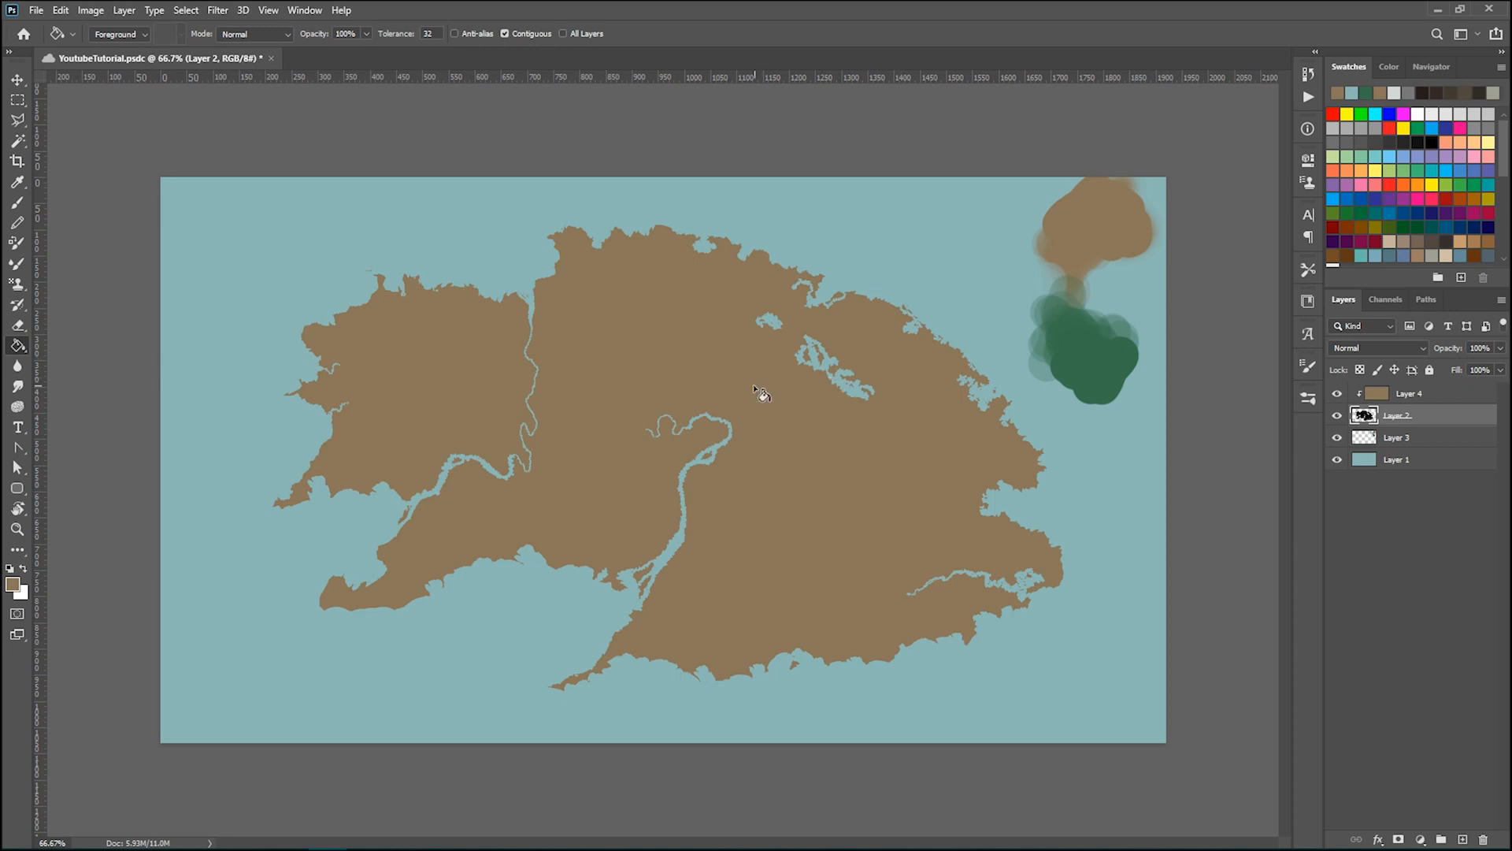
Step: Switch to the dirt texture document and check its pixel dimensions and resolution without resizing it
scroll(597, 404, up, 3)
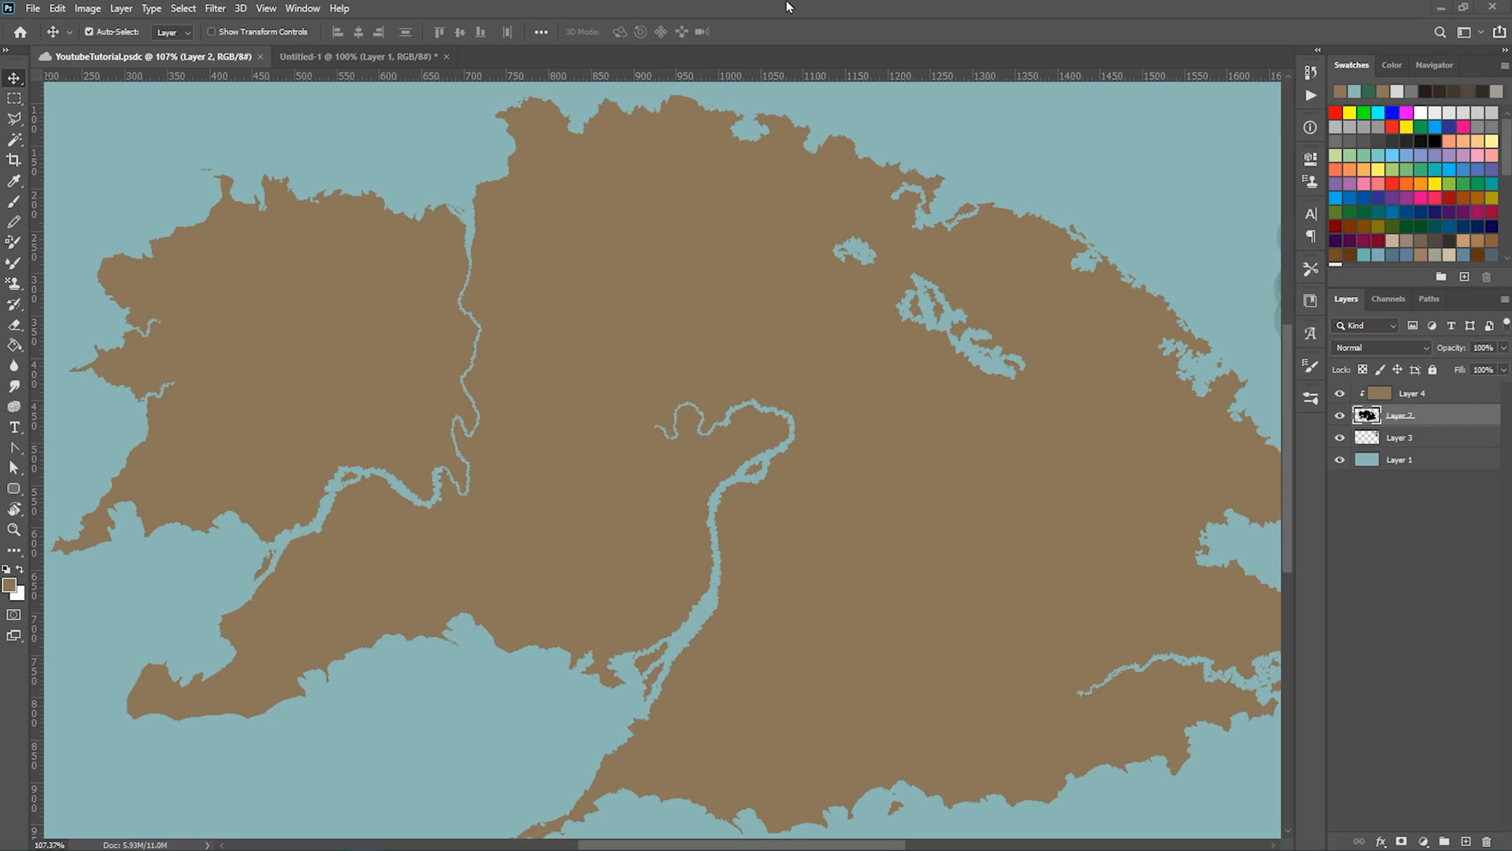
click(352, 57)
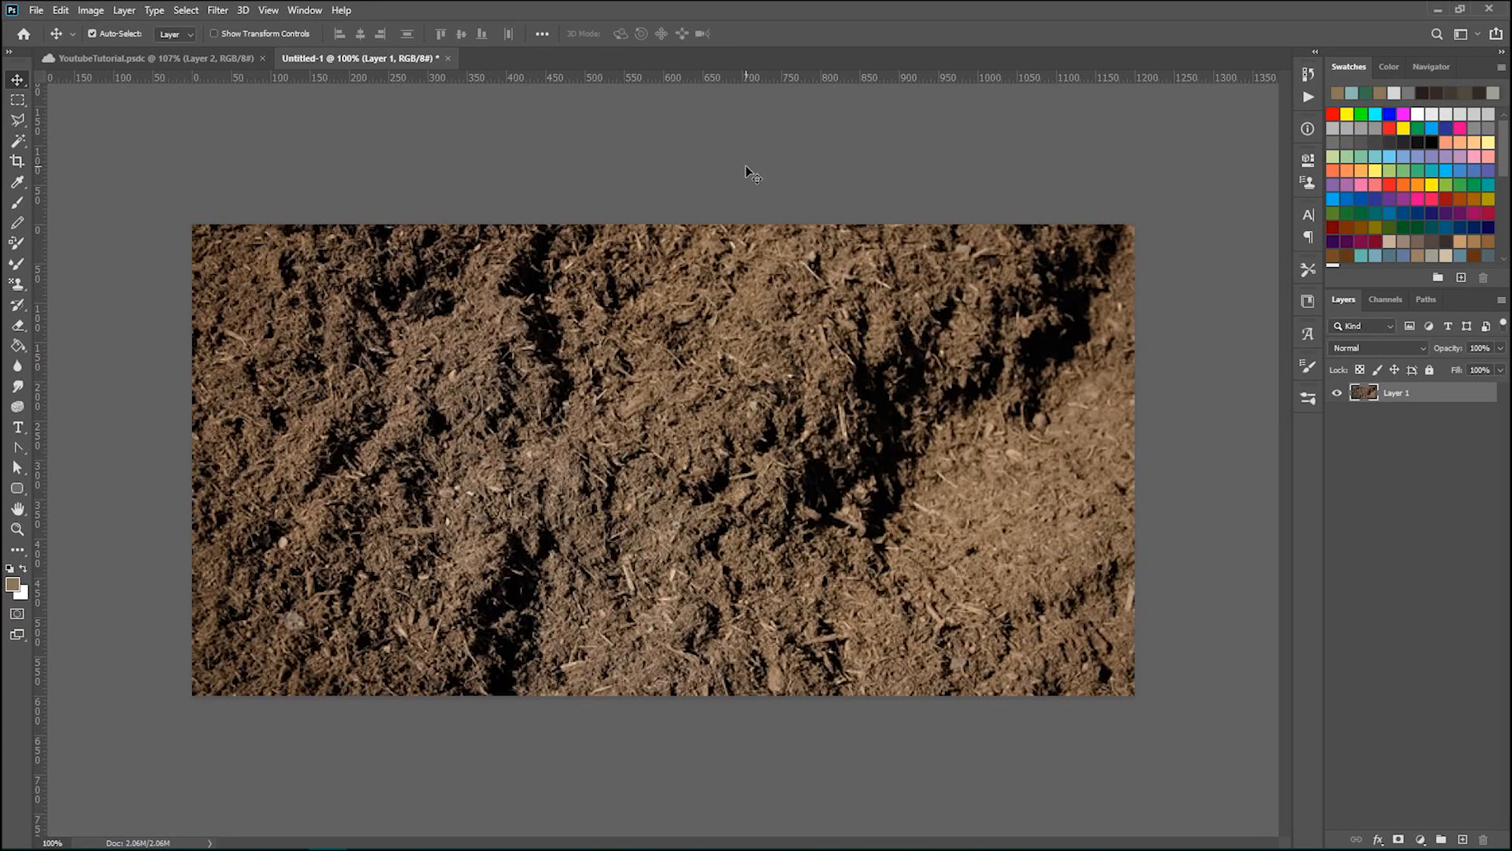
key(ctrl)
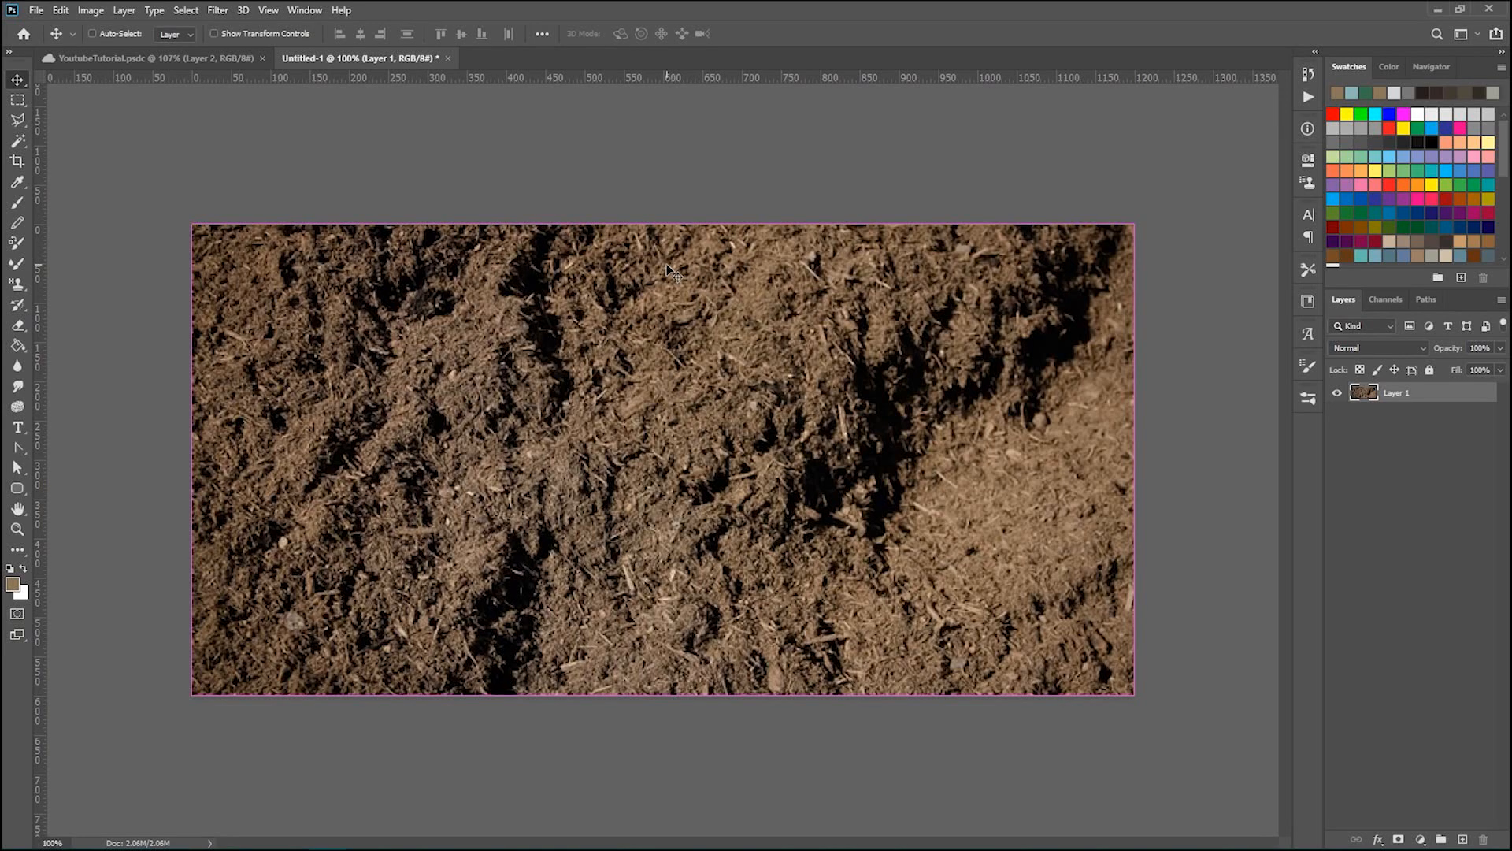
key(ctrl+alt+i)
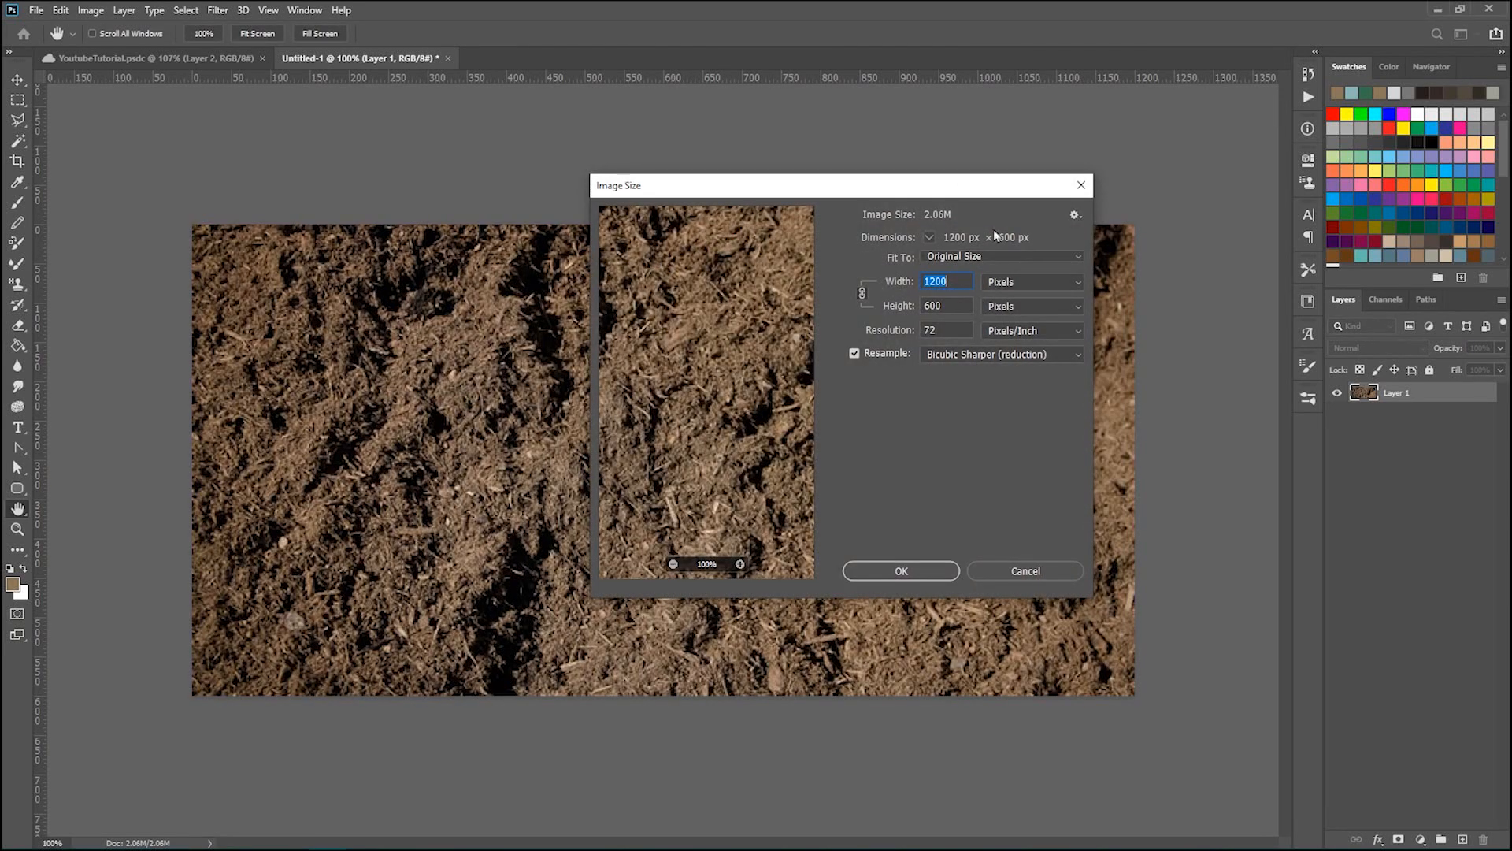
drag(942, 189, 952, 166)
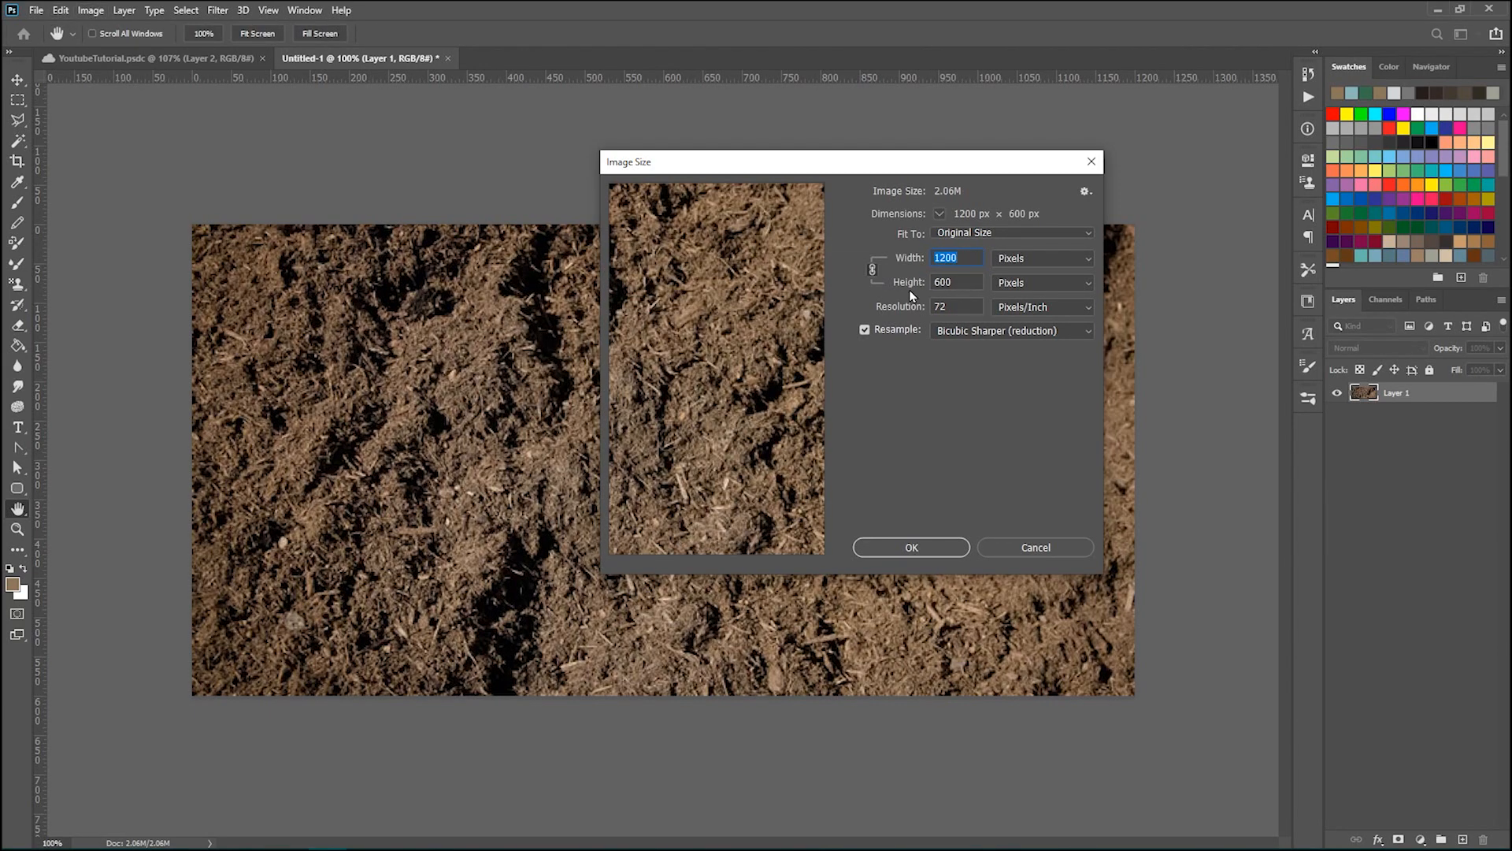
drag(998, 162, 949, 141)
key(Escape)
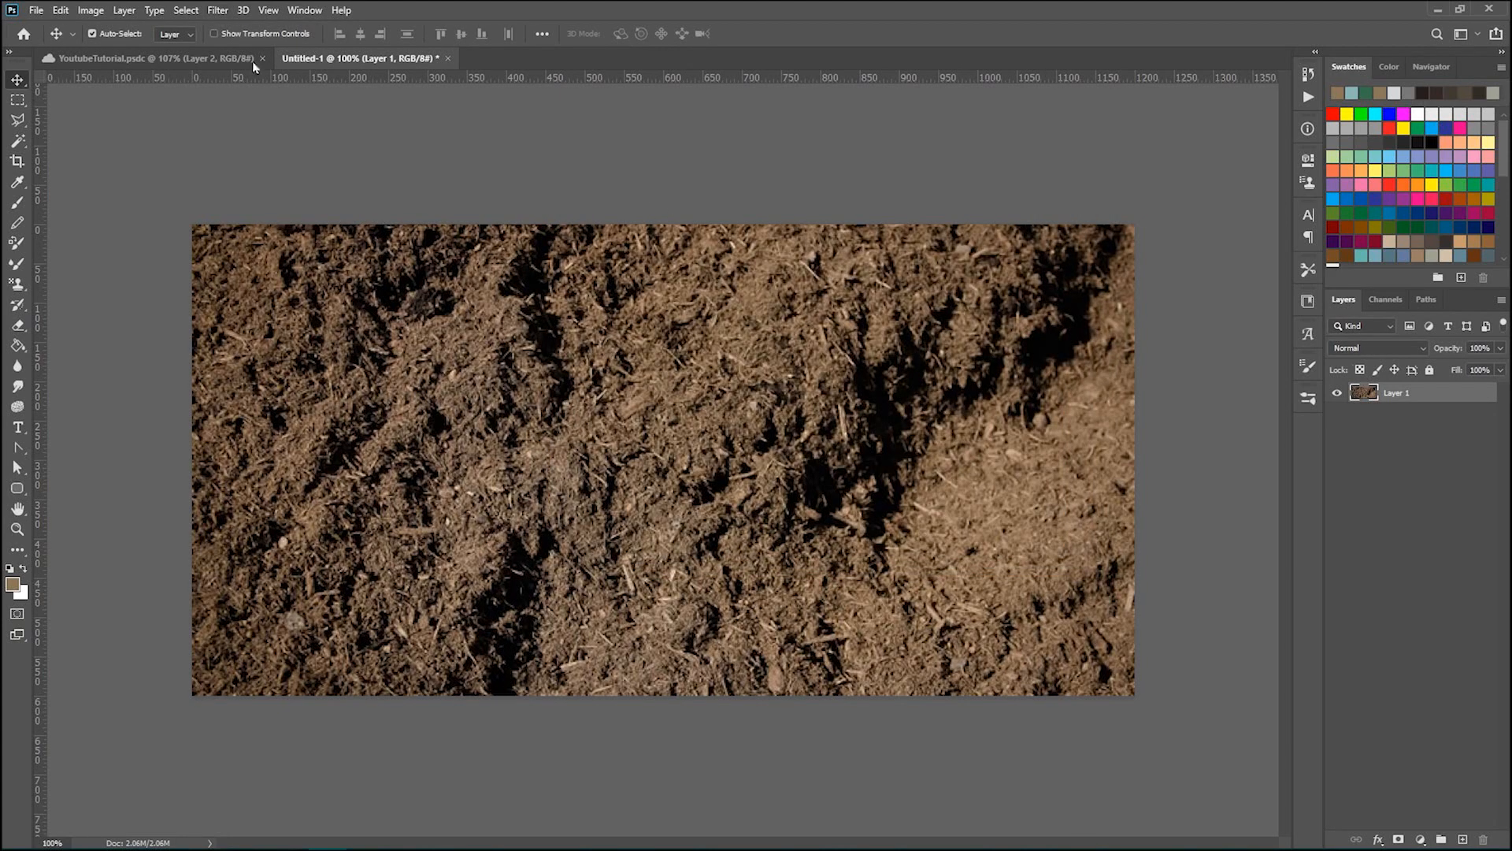
Step: Offset the dirt texture vertically by -300 pixels and horizontally by 0, with undefined areas wrapping around
click(217, 10)
mouse_move(238, 324)
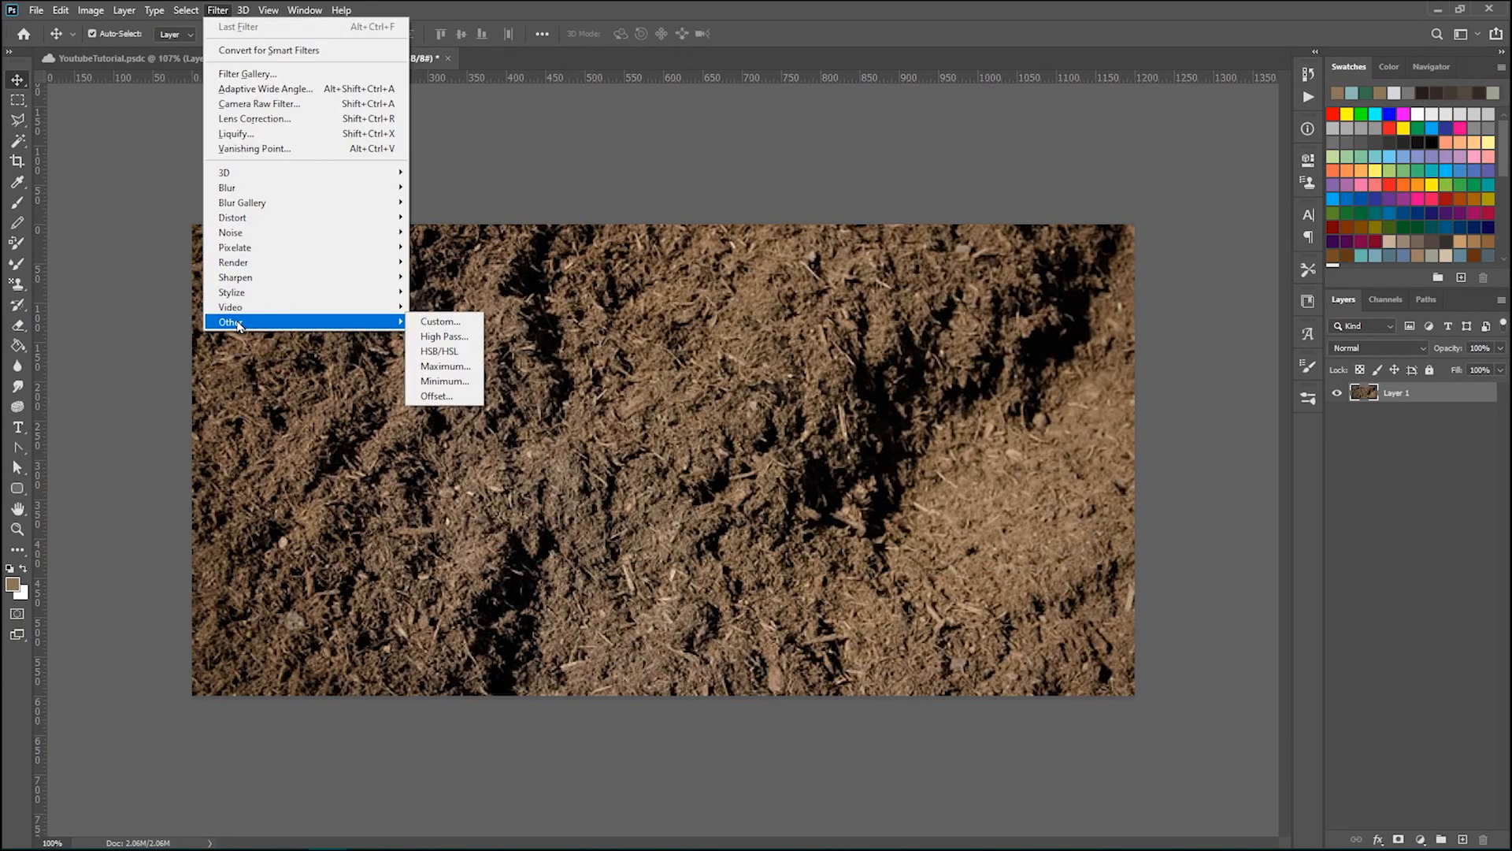
click(437, 395)
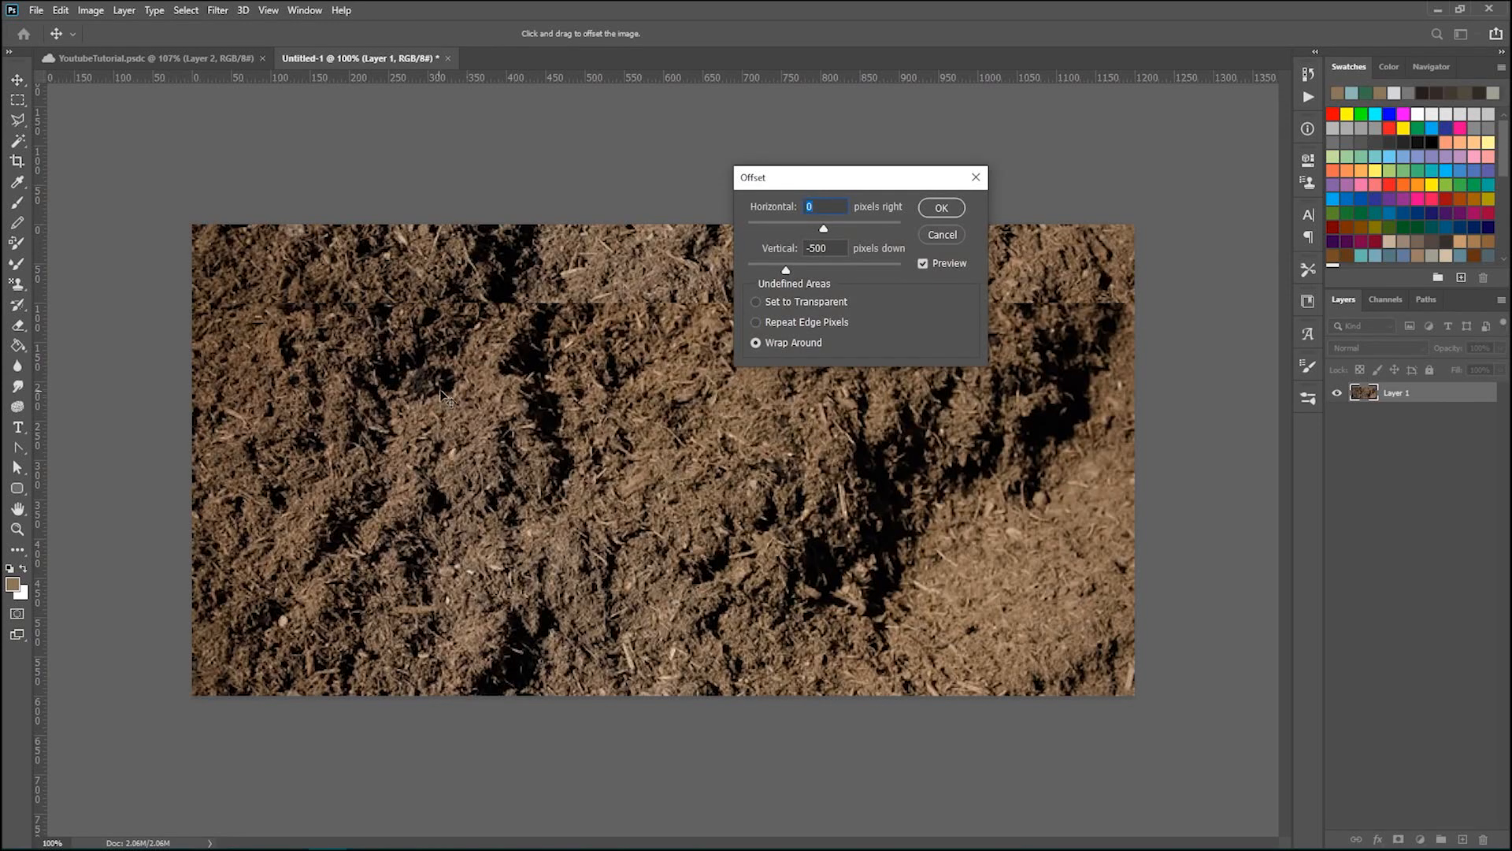
key(Tab)
text(-300)
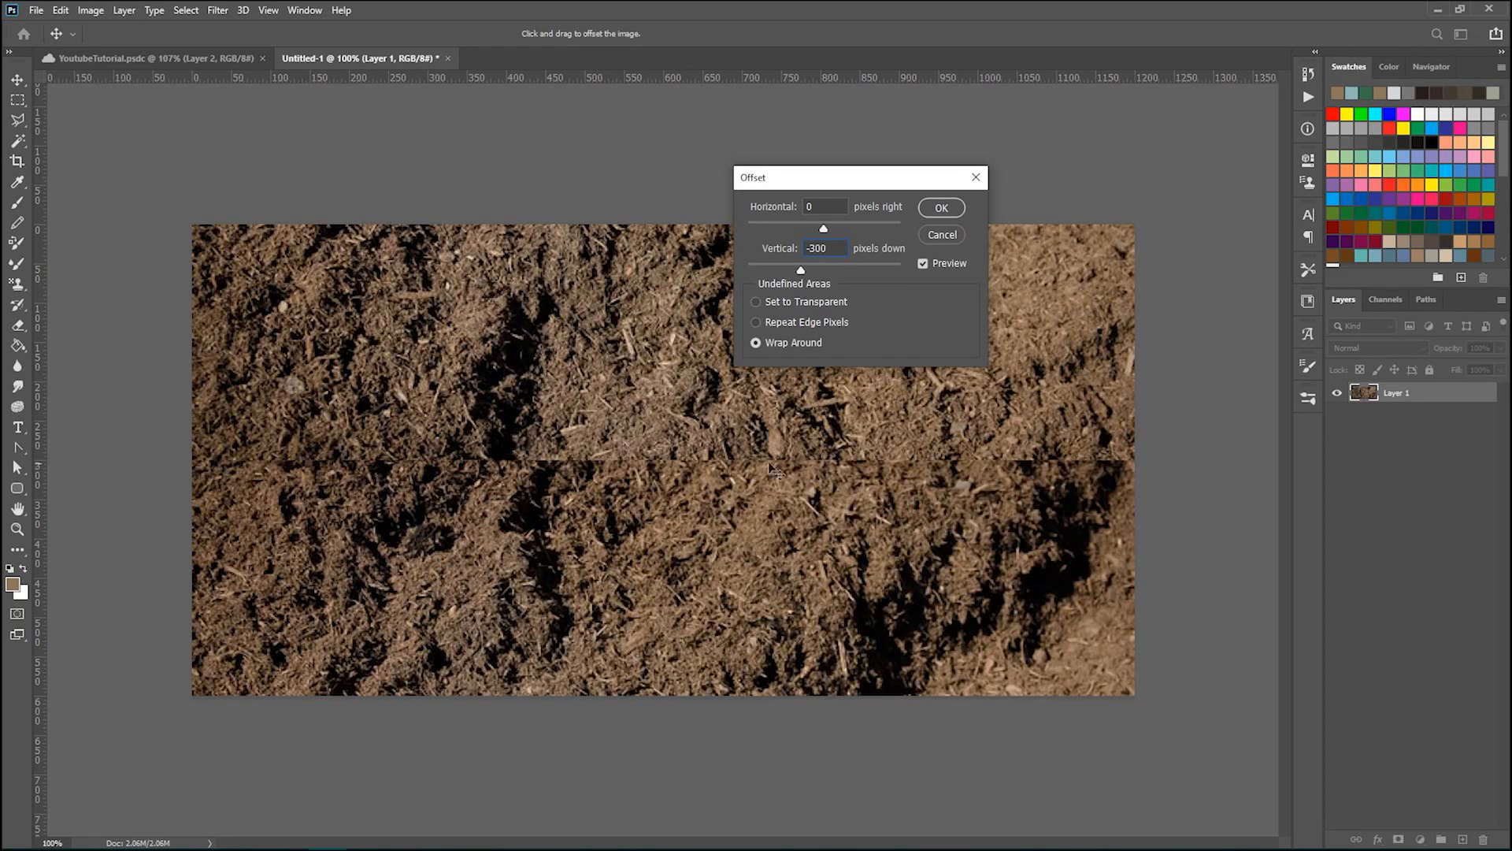
click(940, 207)
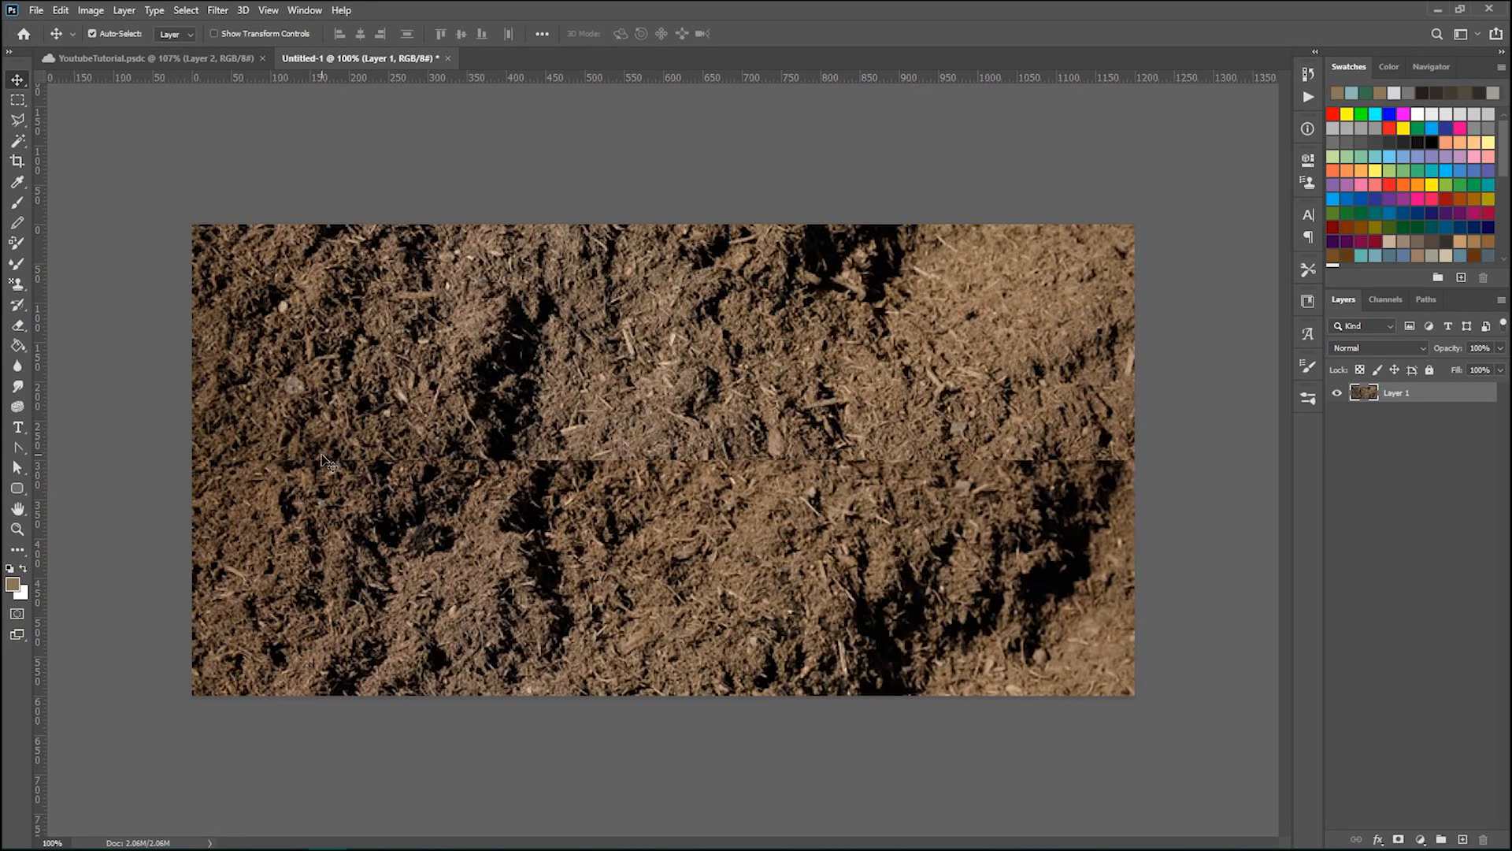
Step: Copy a full-width strip about 140 px tall from below the seam to a new layer and move it over the horizontal seam
key(m)
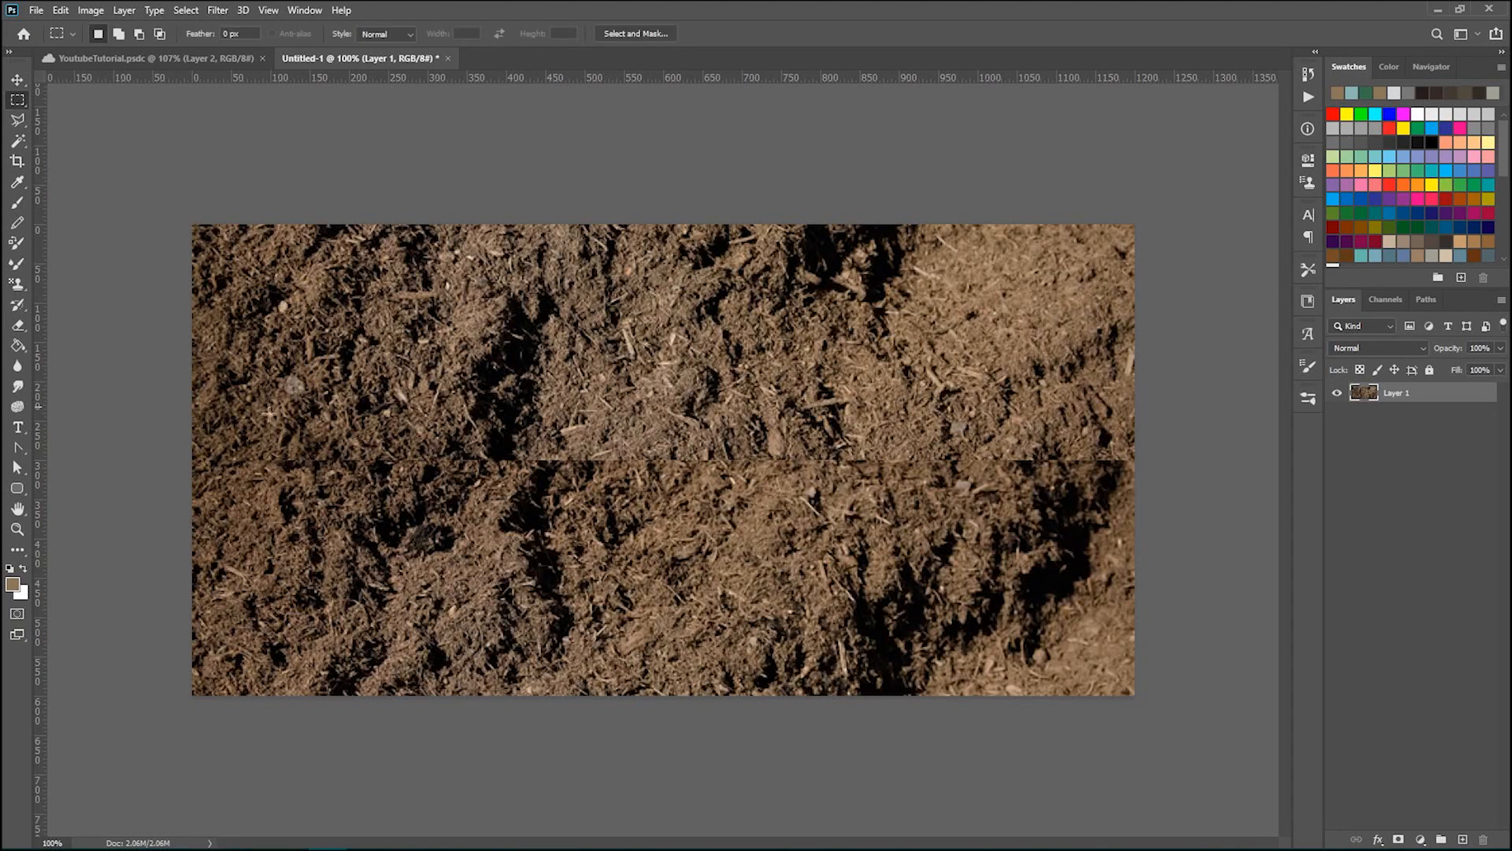
drag(179, 541, 1134, 649)
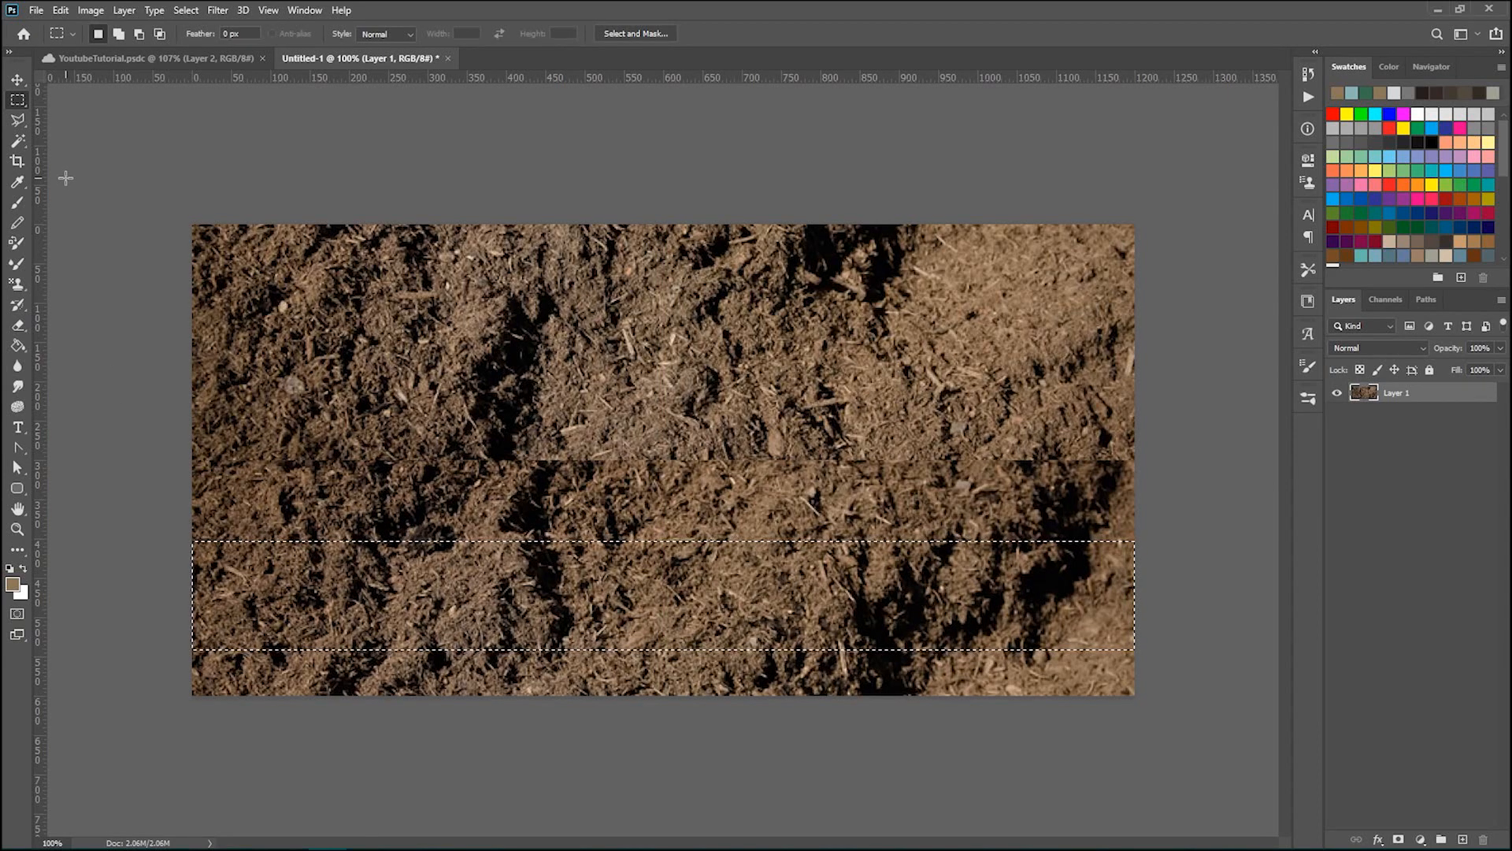
key(ctrl+j)
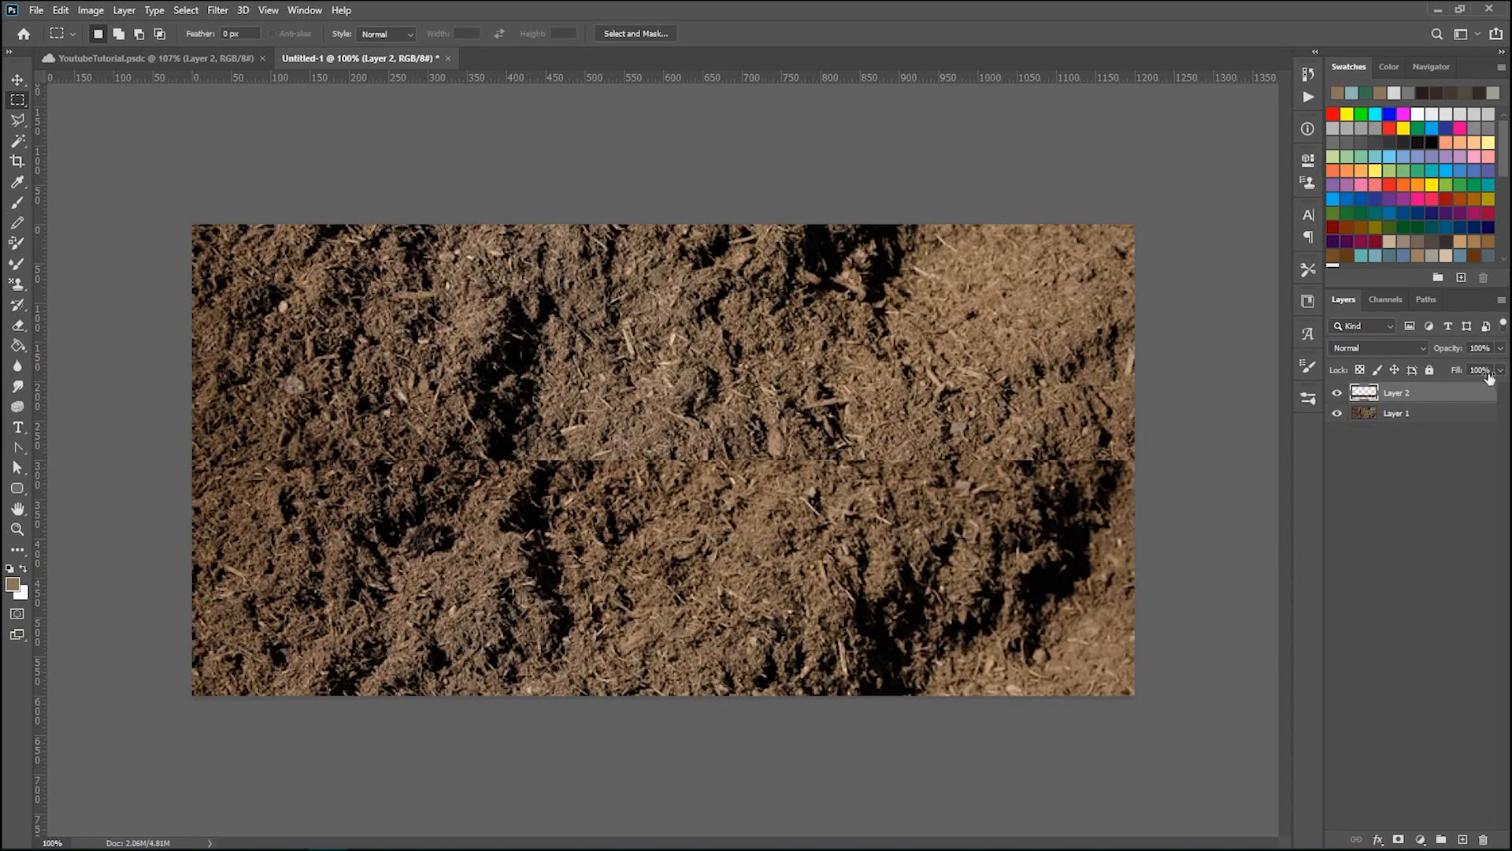
key(ctrl+t)
drag(758, 597, 760, 461)
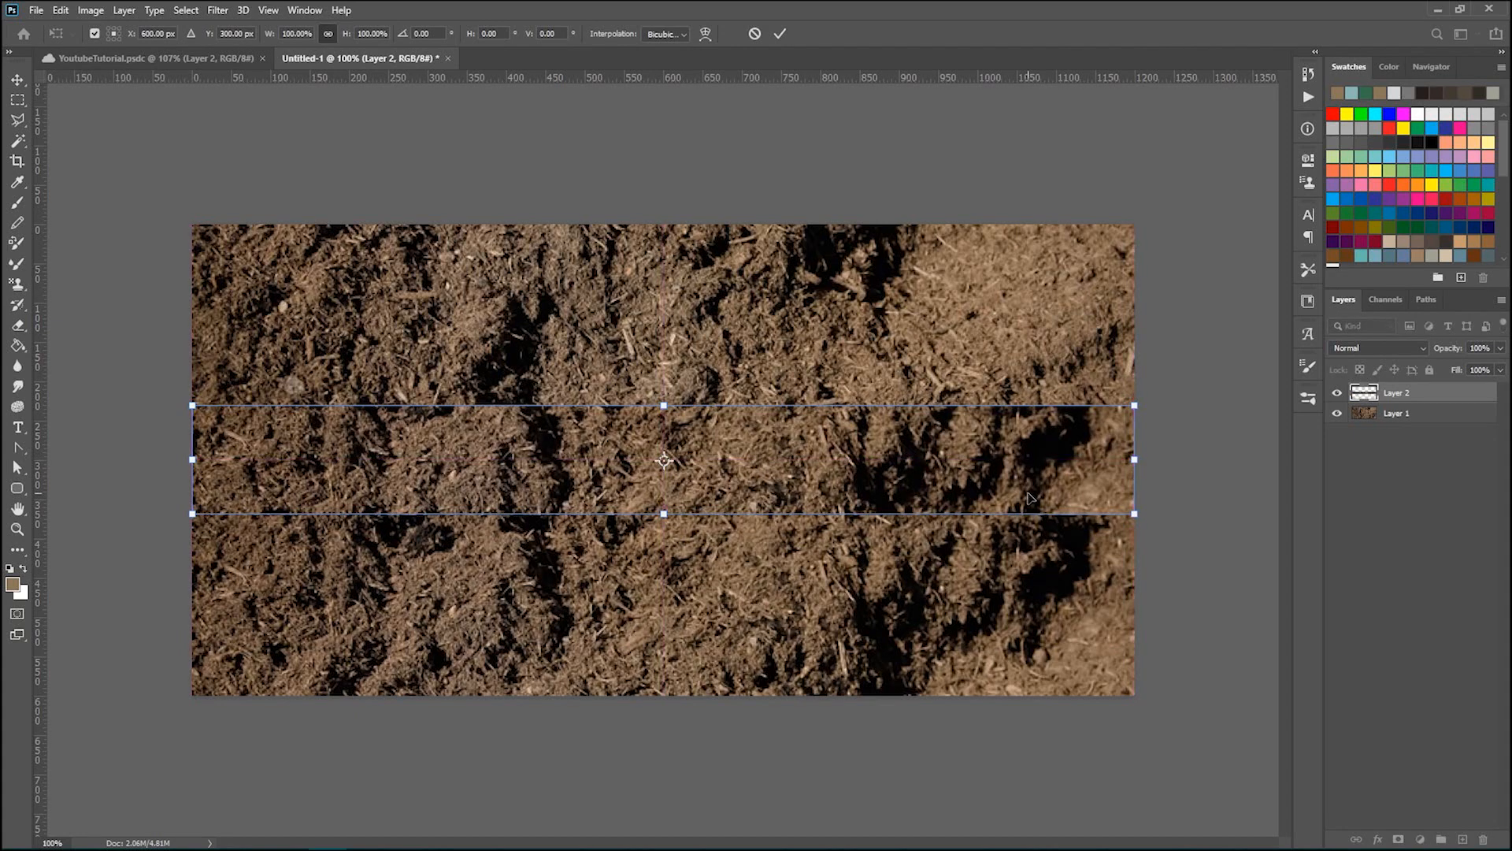
key(Return)
Step: Flip the copied strip vertically in place over the horizontal seam
key(m)
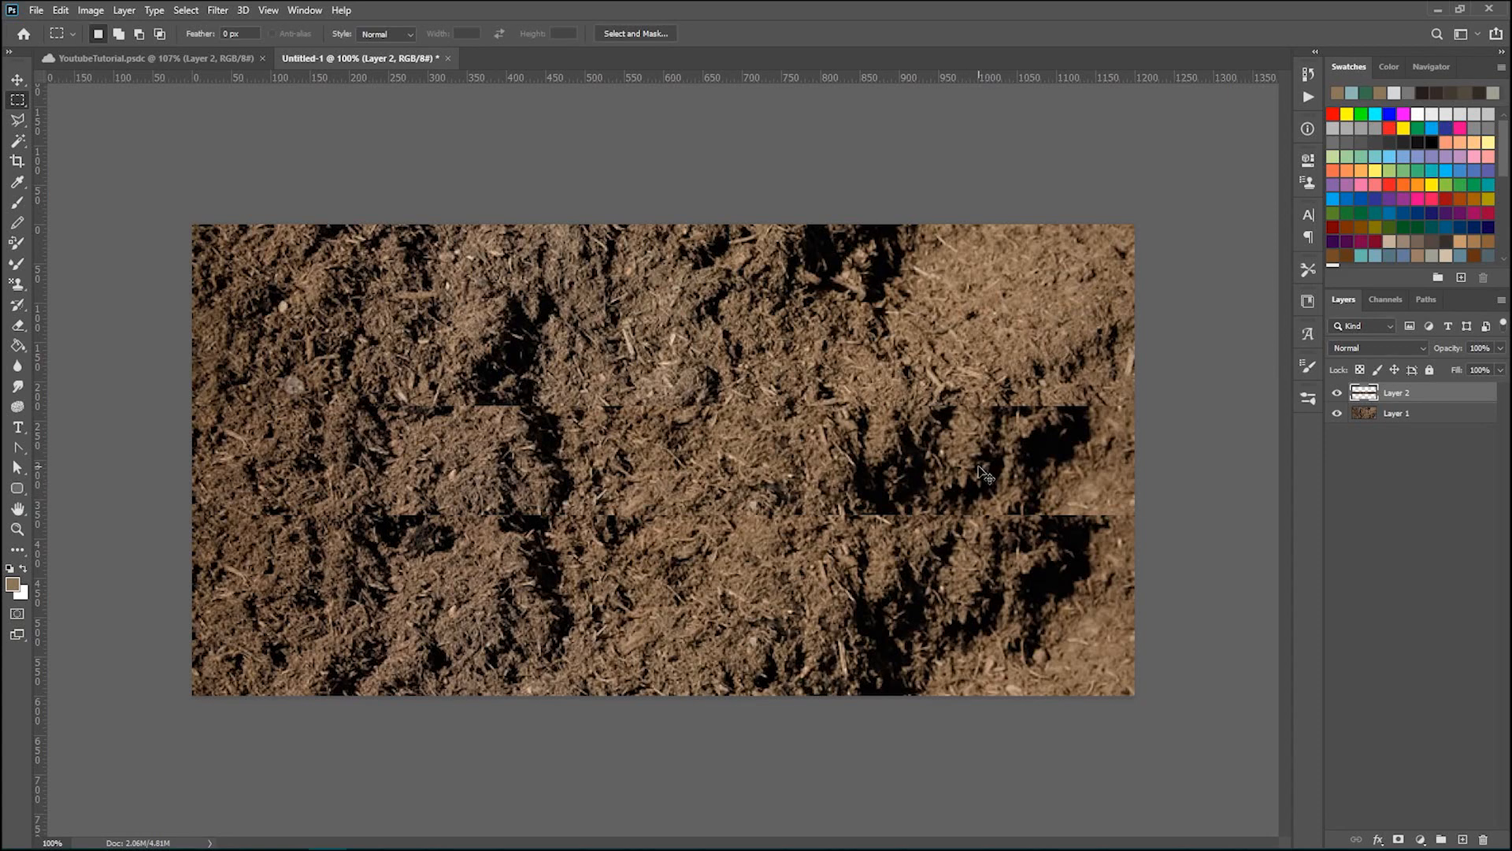
key(ctrl+t)
right_click(929, 466)
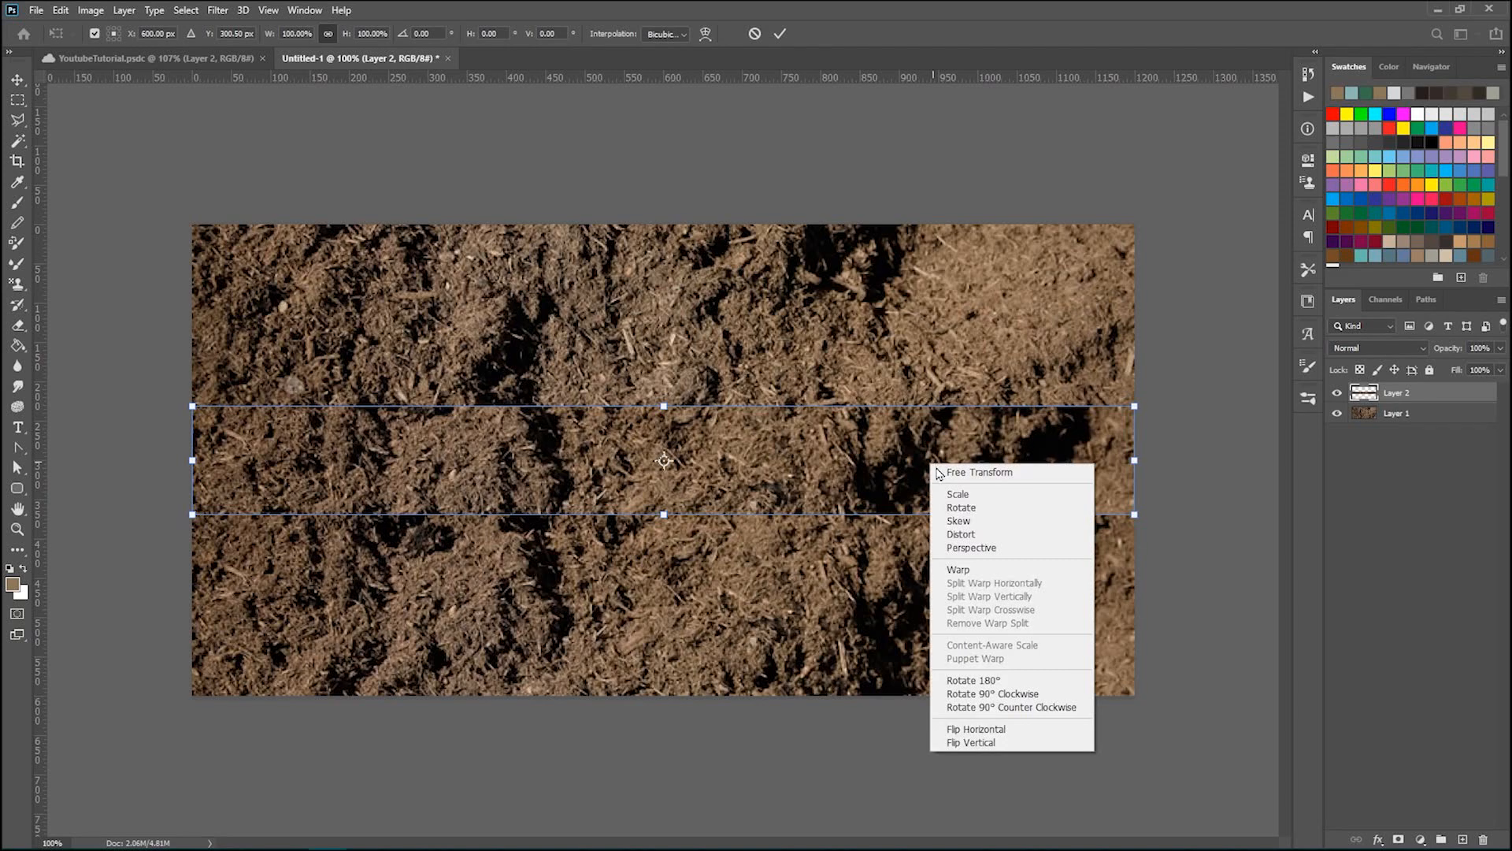
click(1012, 744)
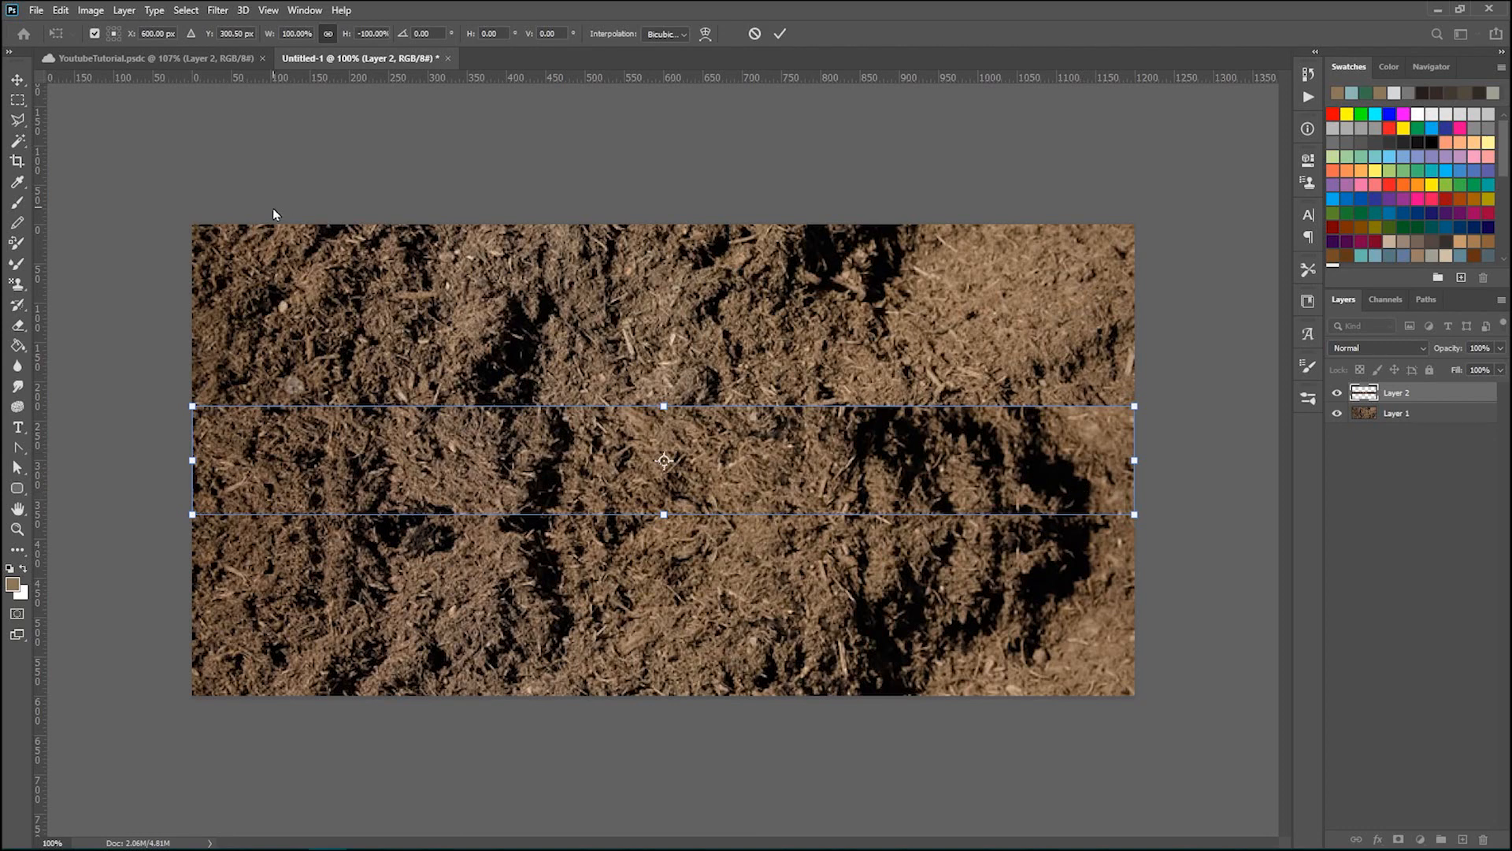
key(m)
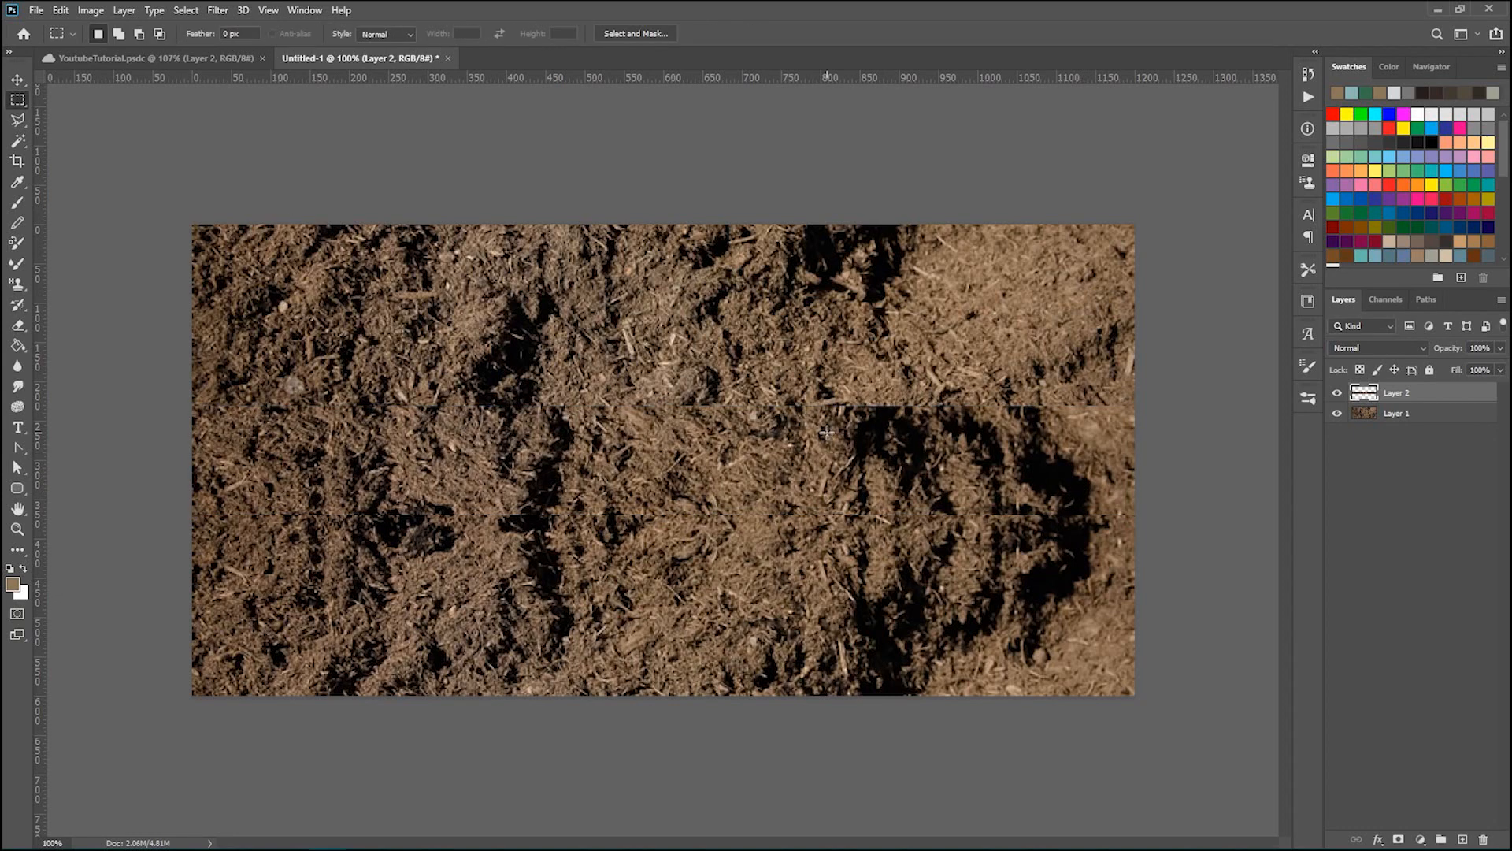
Step: Choose the Soft Round eraser brush, enlarge it to 90 px and soften the right part of the strip's upper edge at 50% opacity
key(e)
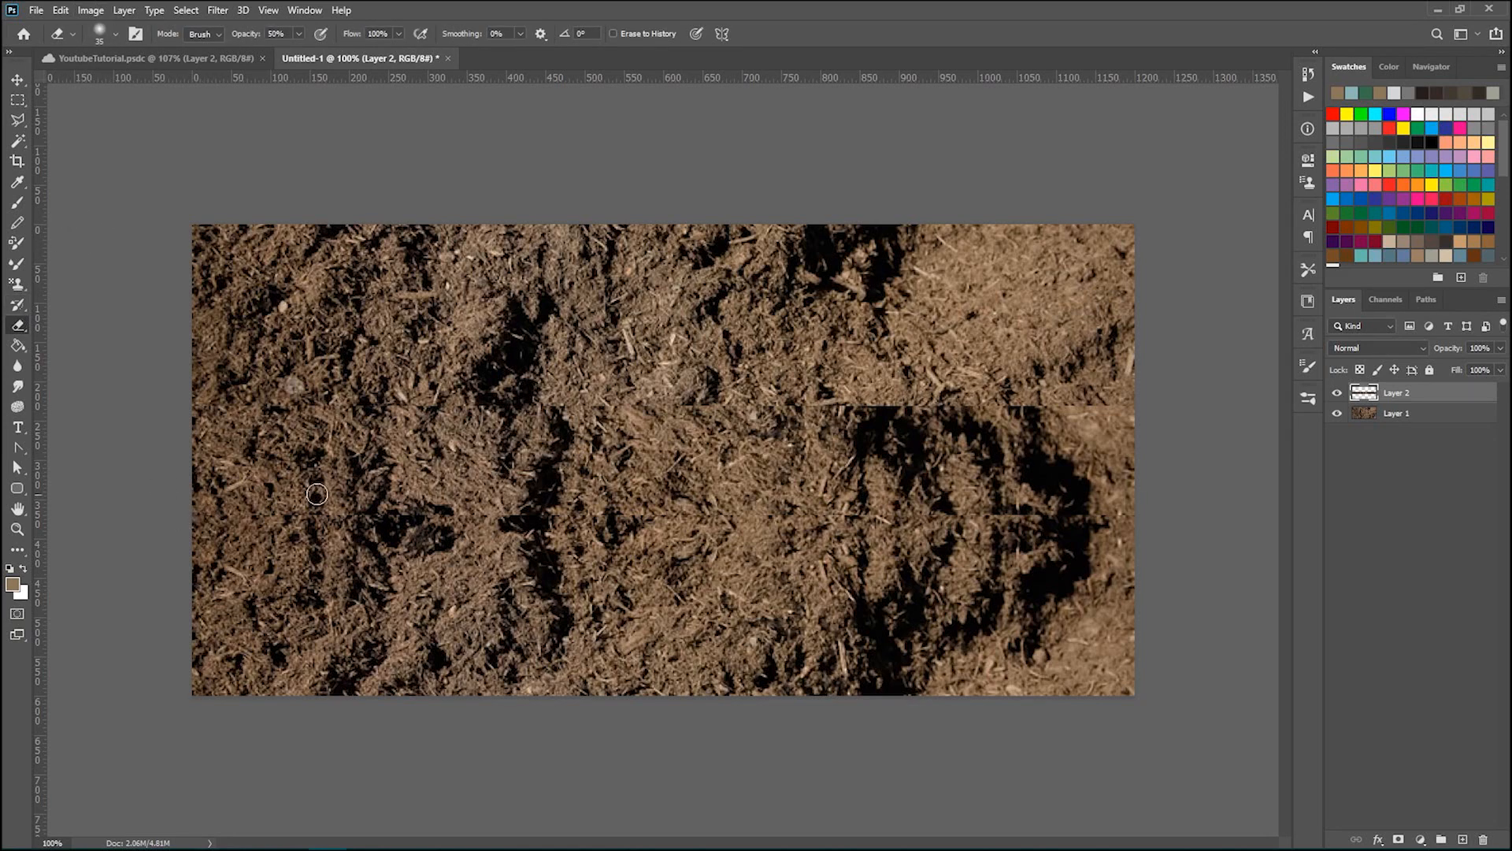
click(115, 34)
click(93, 251)
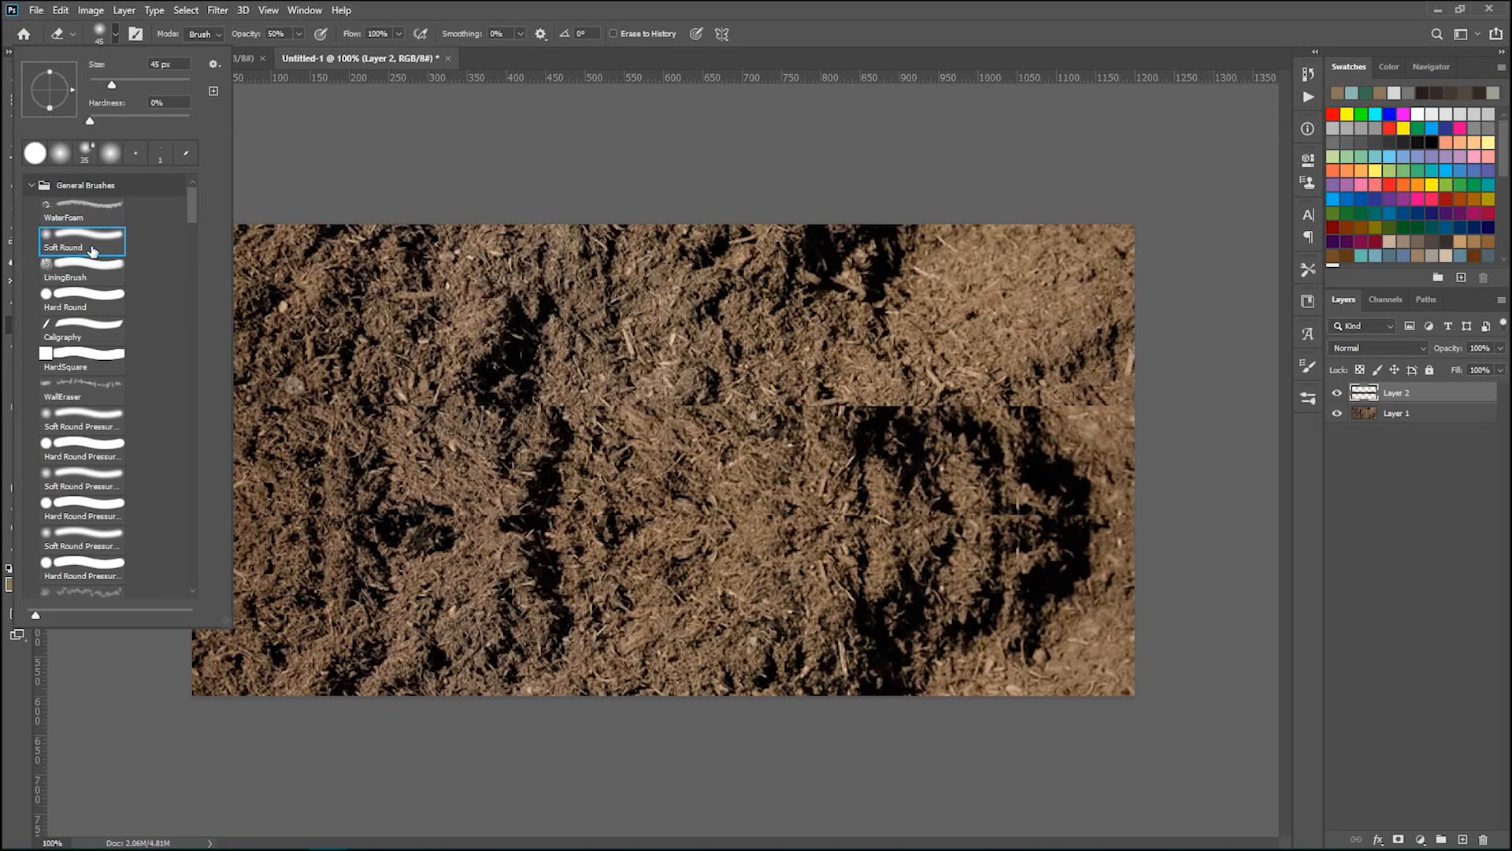
click(409, 5)
key(bracketright)
key(bracketright)
key(bracketright)
key(bracketright)
key(bracketright)
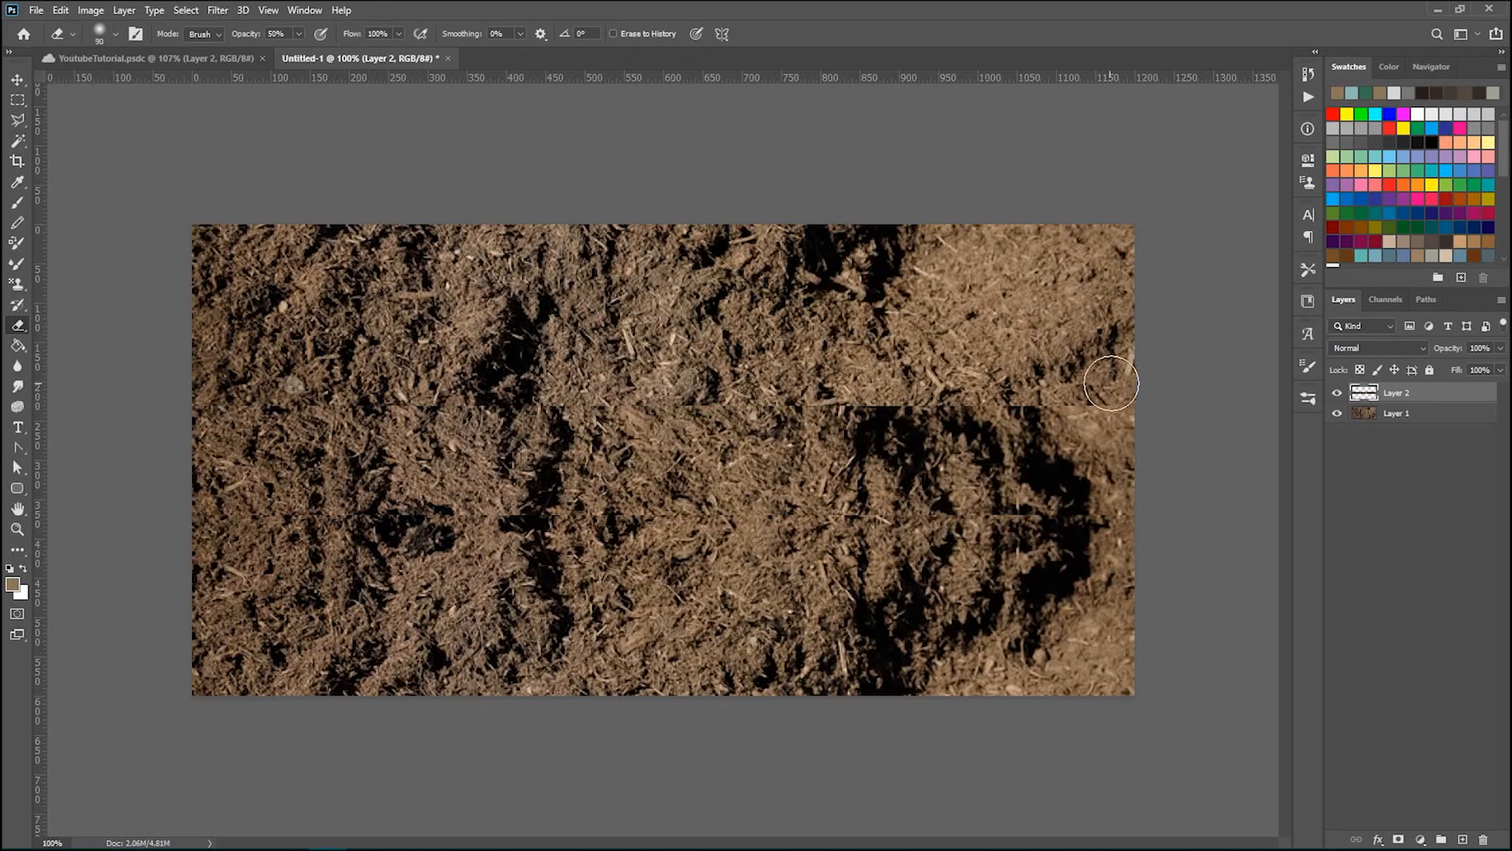
mouse_move(1110, 384)
mouse_down()
mouse_move(837, 400)
mouse_move(951, 390)
mouse_up()
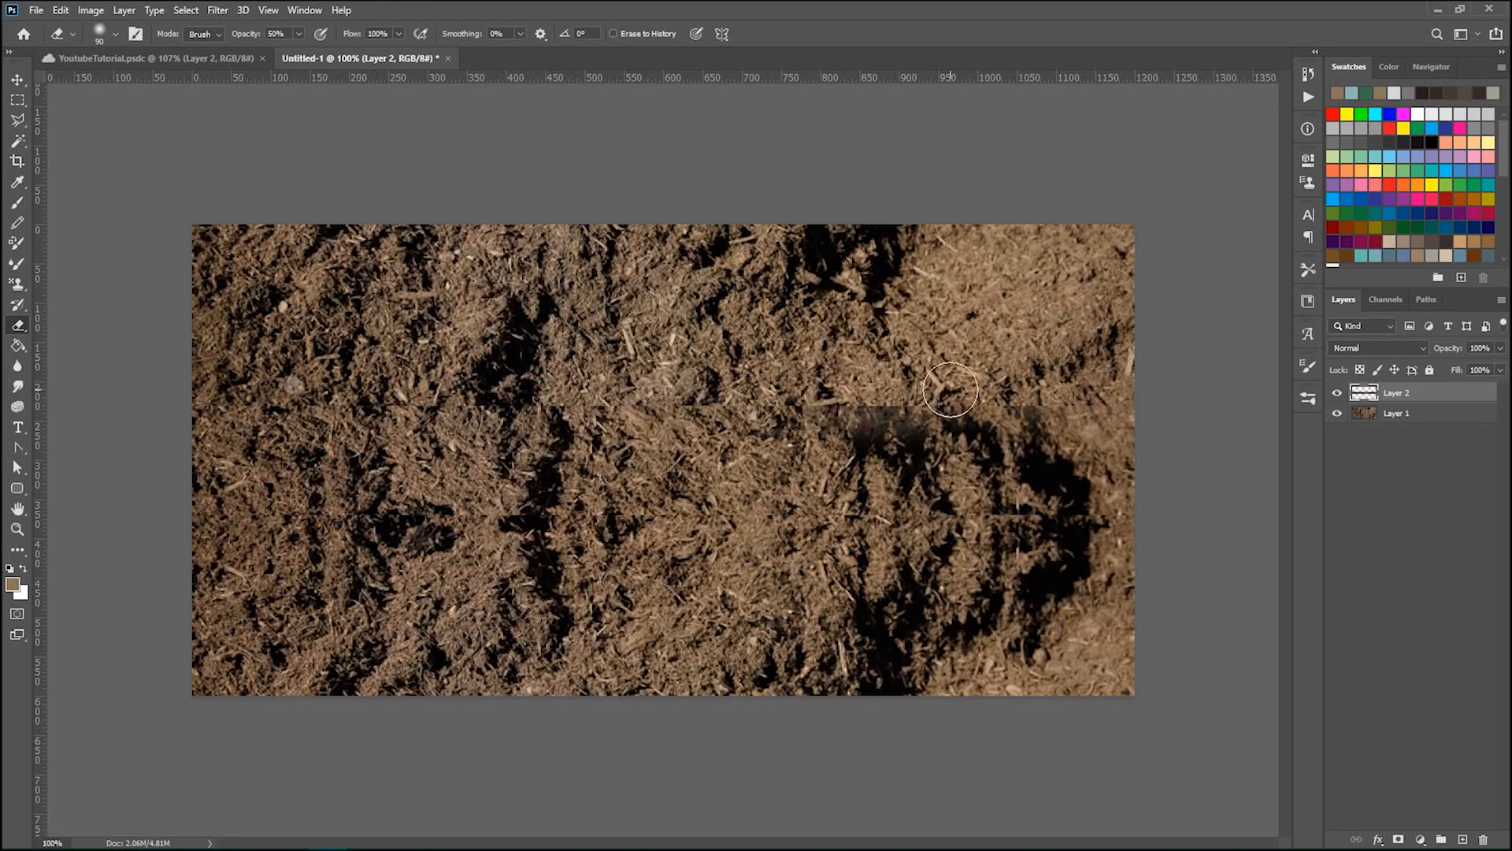
Step: Set the eraser opacity to 100% and erase along the strip's upper and lower edges to blend them into the dirt
click(286, 33)
text(100)
mouse_move(1116, 394)
mouse_down()
mouse_move(831, 402)
mouse_move(774, 378)
mouse_move(713, 397)
mouse_move(844, 386)
mouse_move(396, 392)
mouse_move(486, 372)
mouse_move(539, 389)
mouse_move(449, 361)
mouse_move(273, 400)
mouse_move(213, 385)
mouse_up()
mouse_move(111, 577)
mouse_down()
mouse_move(243, 535)
mouse_move(302, 546)
mouse_move(337, 507)
mouse_move(495, 520)
mouse_move(528, 498)
mouse_move(552, 517)
mouse_move(657, 494)
mouse_move(889, 558)
mouse_move(1136, 507)
mouse_move(1045, 503)
mouse_move(1134, 516)
mouse_move(1028, 526)
mouse_move(990, 518)
mouse_move(996, 499)
mouse_move(975, 491)
mouse_move(1124, 524)
mouse_up()
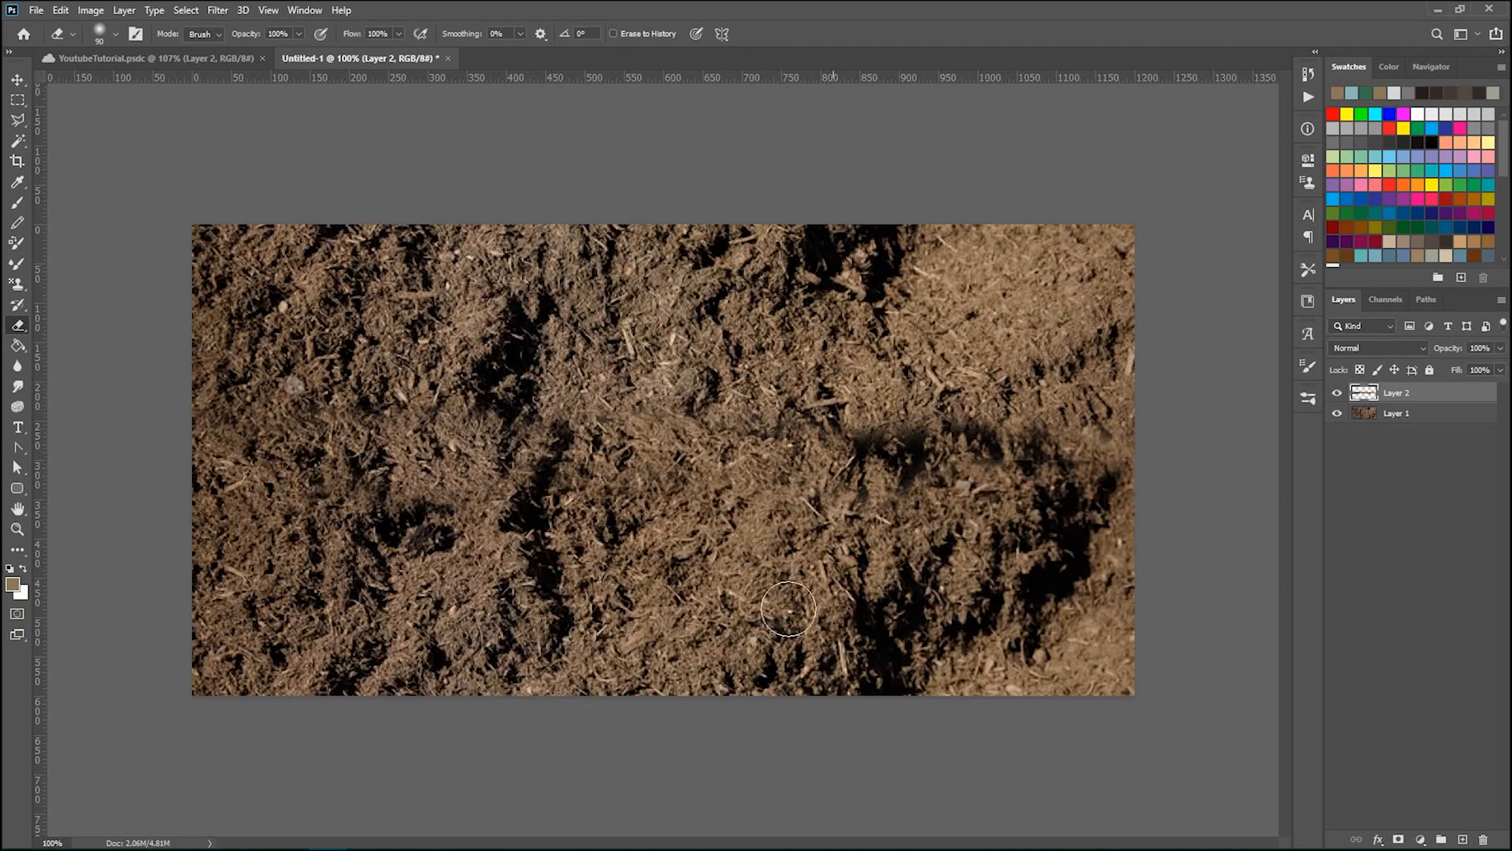
Step: Shift the blended strip slightly downward and erase its lower-left part to soften the remaining overlap
key(ctrl+t)
drag(815, 469, 815, 477)
key(Return)
key(e)
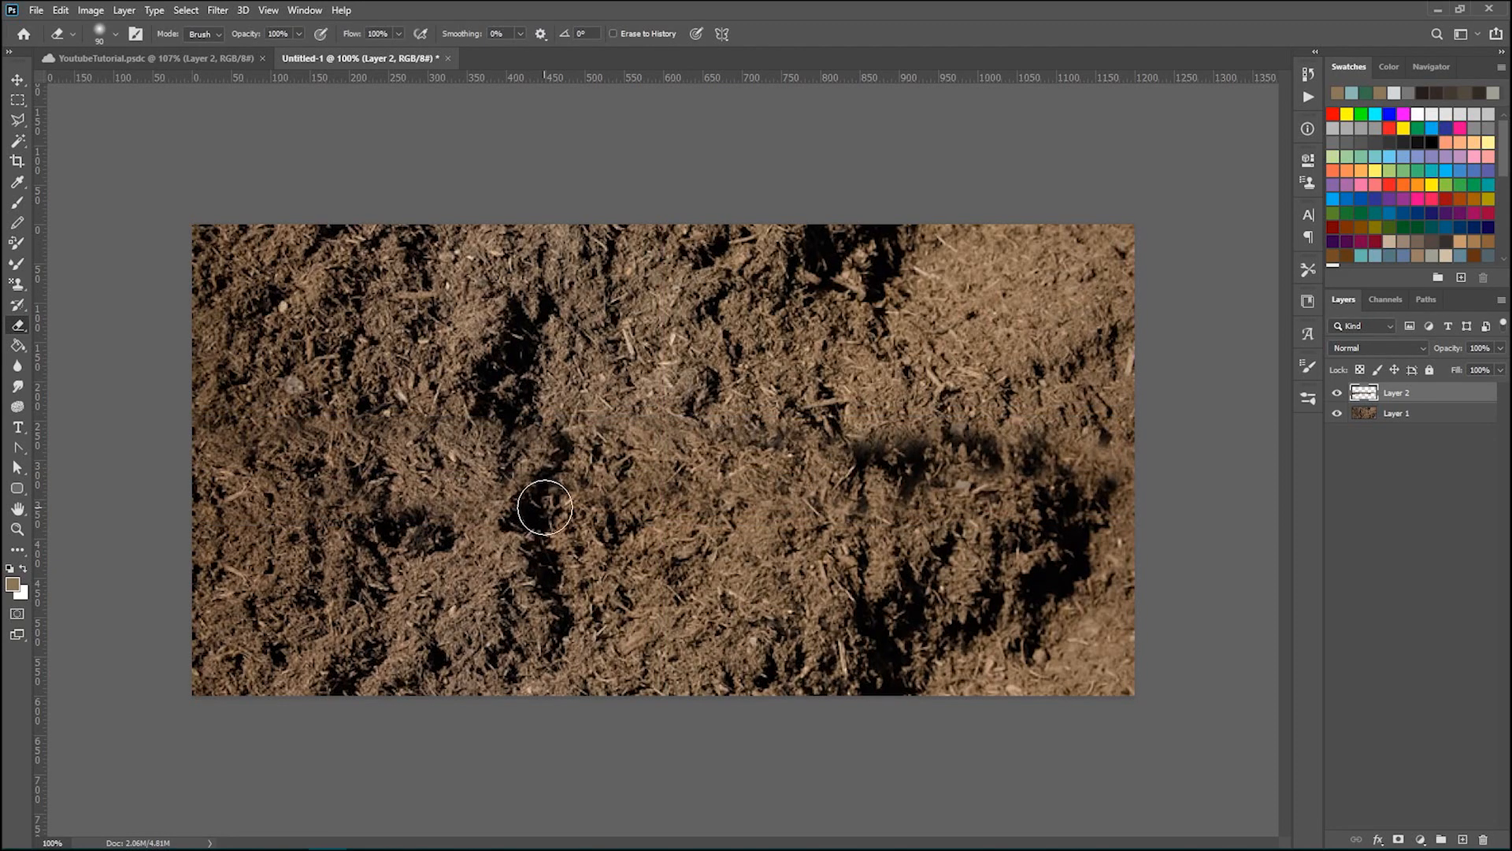
drag(277, 501, 185, 490)
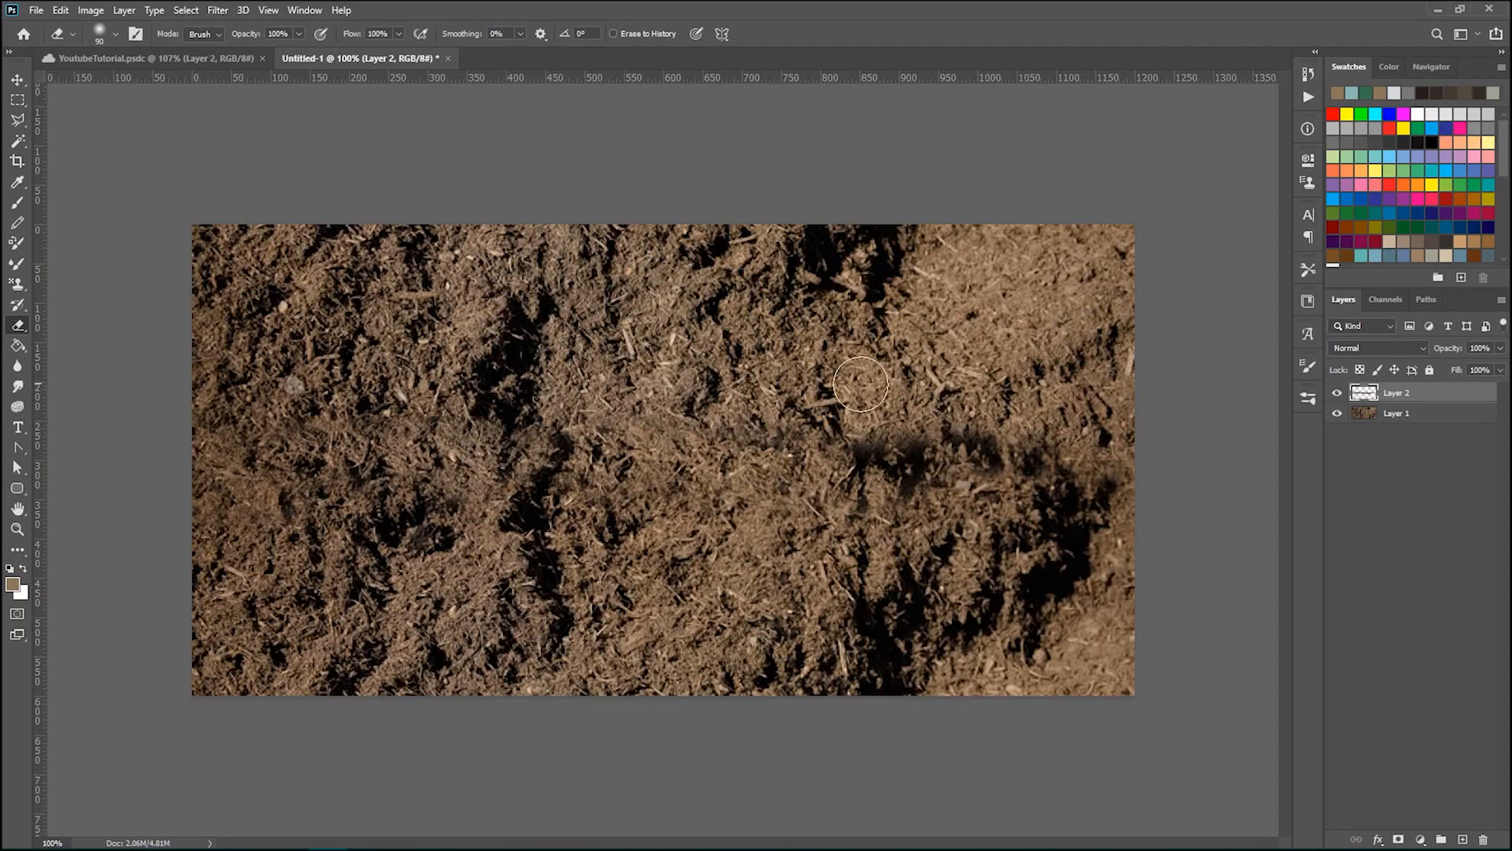
Step: Duplicate Layer 2, pull both ends of the copy inward and shift it to the right along the horizontal seam
scroll(1197, 498, up, 3)
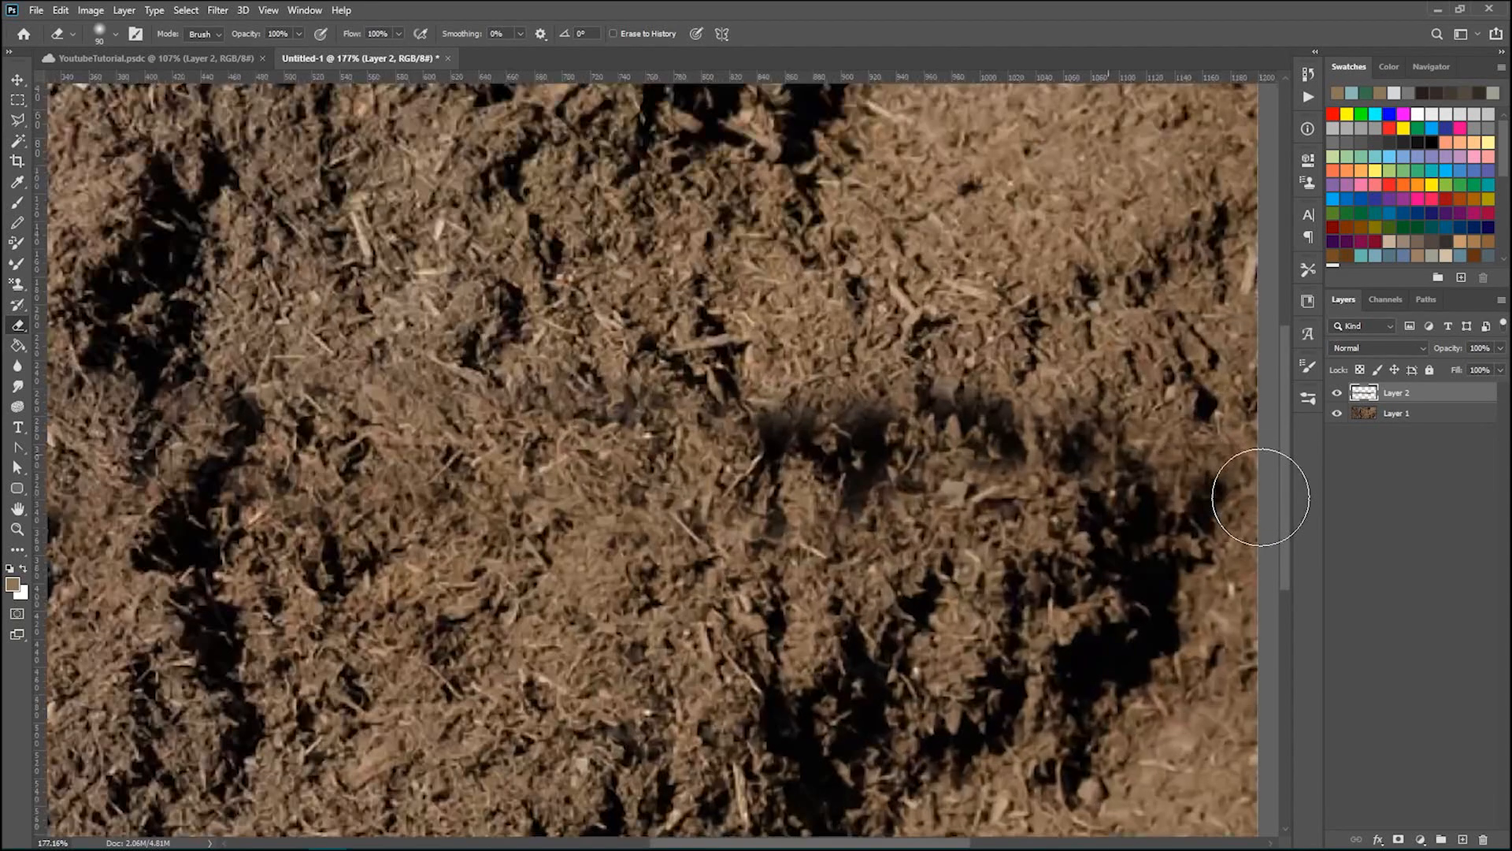
scroll(1086, 513, down, 4)
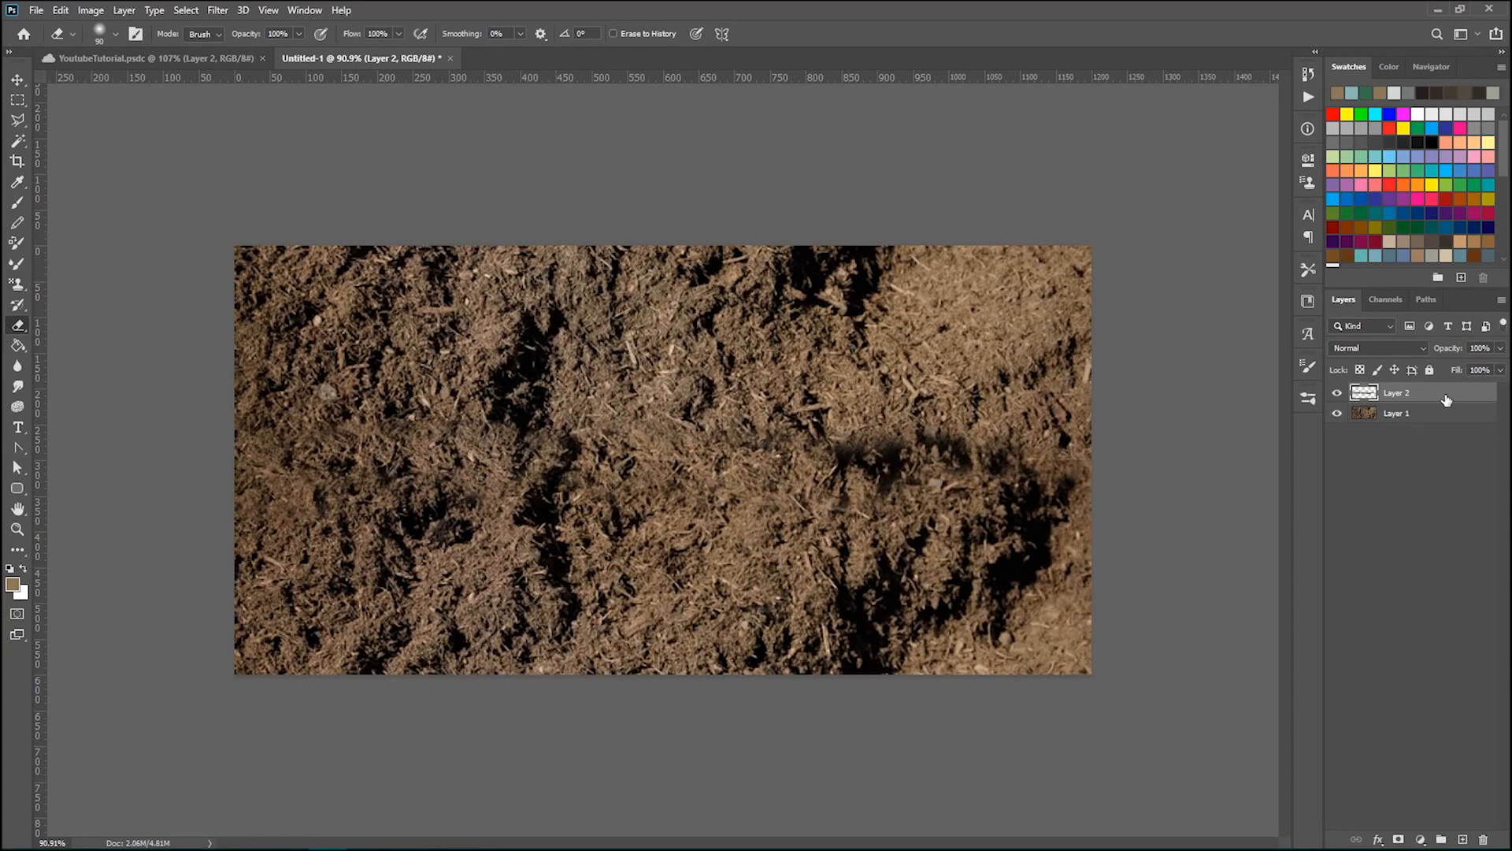
key(ctrl+j)
key(ctrl+t)
drag(908, 481, 950, 465)
drag(1136, 453, 1025, 452)
drag(266, 453, 340, 454)
drag(809, 457, 877, 459)
key(Return)
Step: Erase the right end and middle of the duplicated strip to blend it with the surrounding dirt
key(e)
mouse_move(1075, 453)
mouse_down()
mouse_move(993, 496)
mouse_move(1005, 490)
mouse_move(962, 479)
mouse_move(955, 499)
mouse_move(985, 486)
mouse_move(952, 484)
mouse_up()
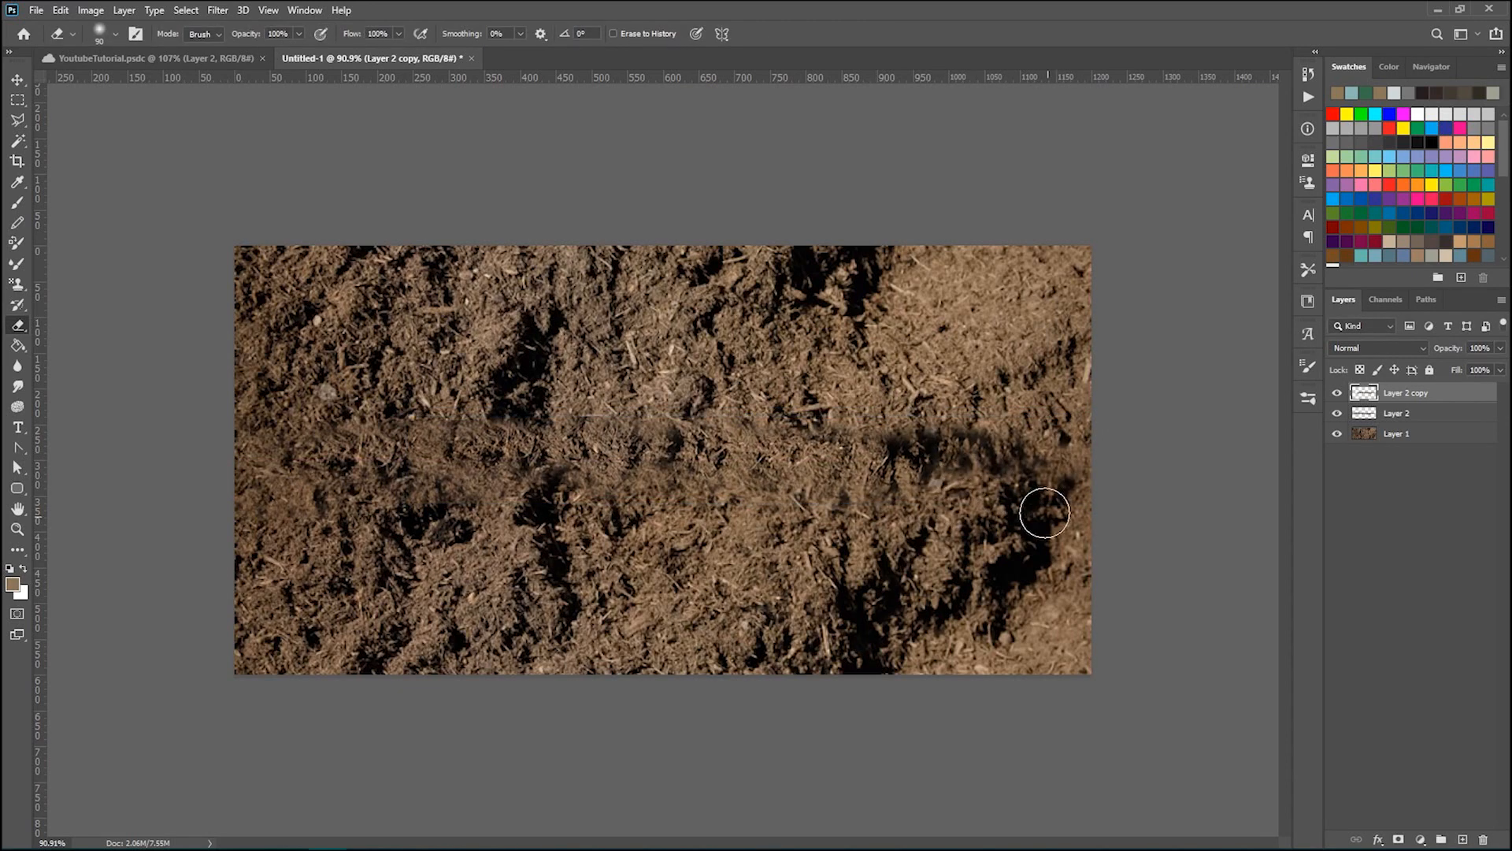
drag(797, 470, 801, 487)
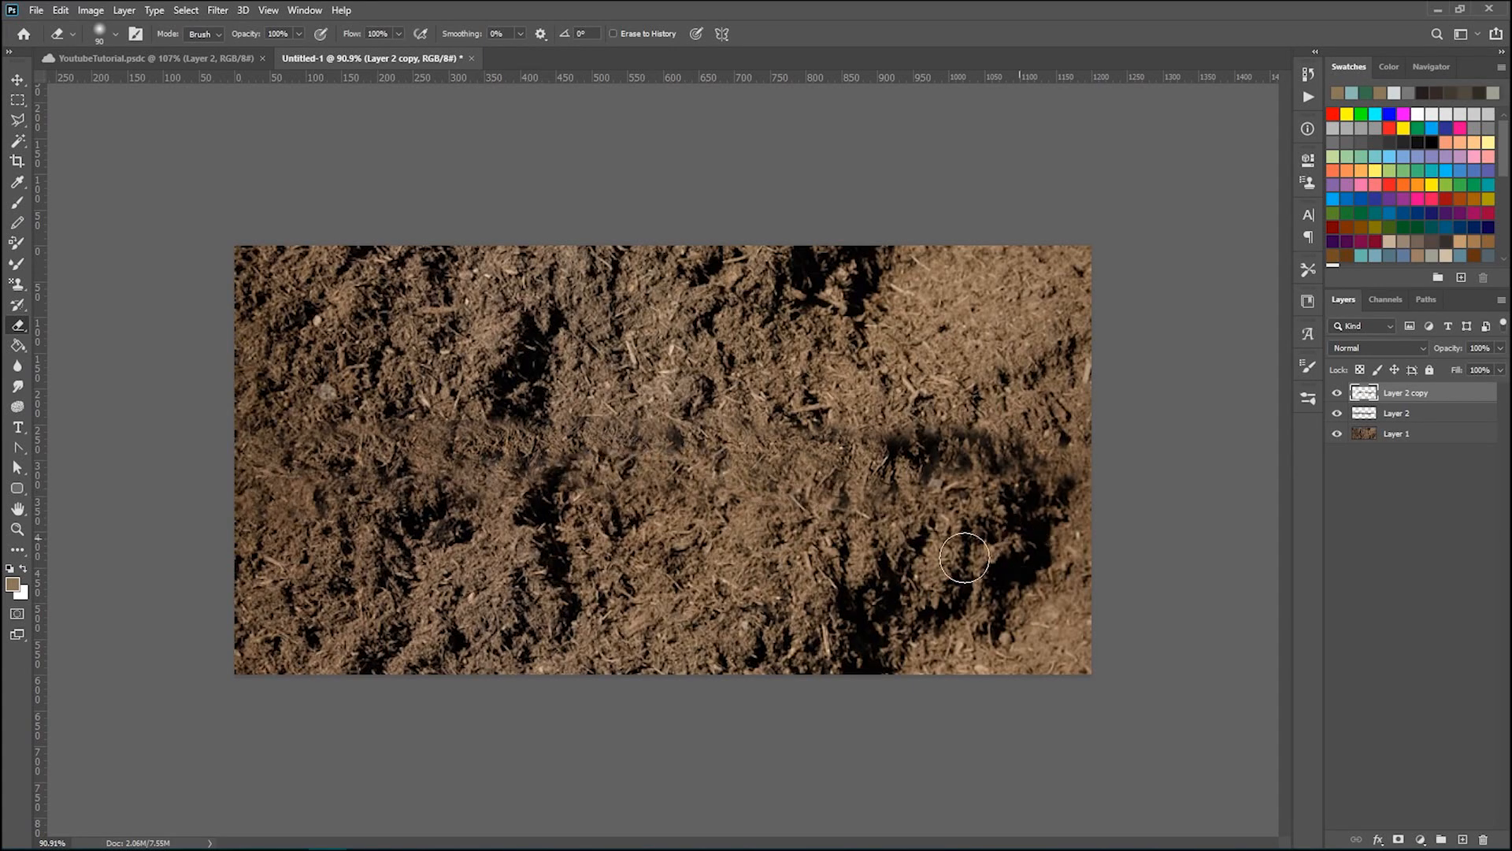
Step: Merge Layer 1, Layer 2 and the duplicated strip into a single layer
scroll(819, 512, down, 2)
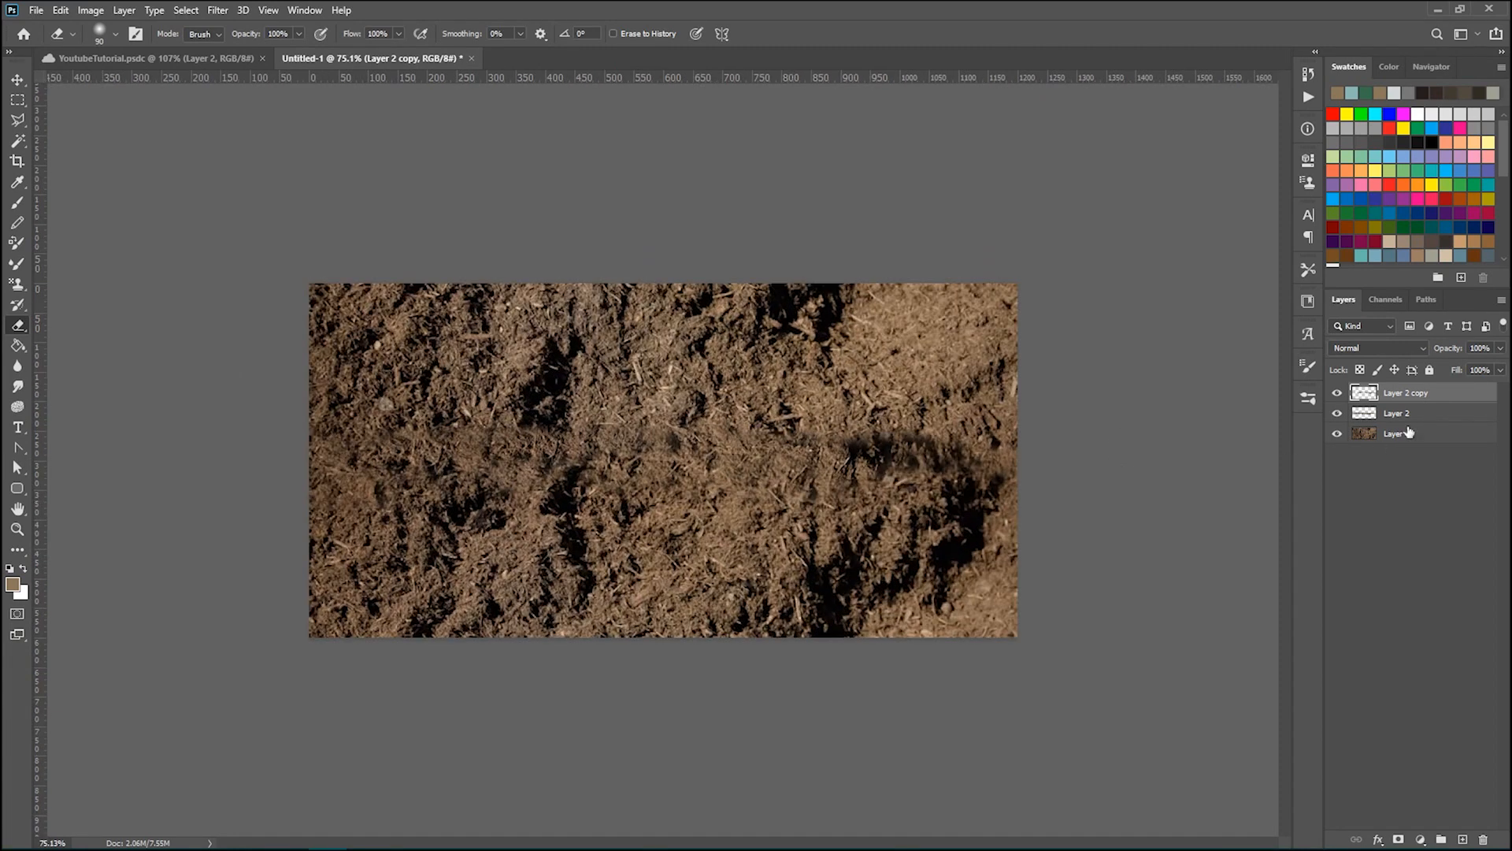
shift+click(1448, 439)
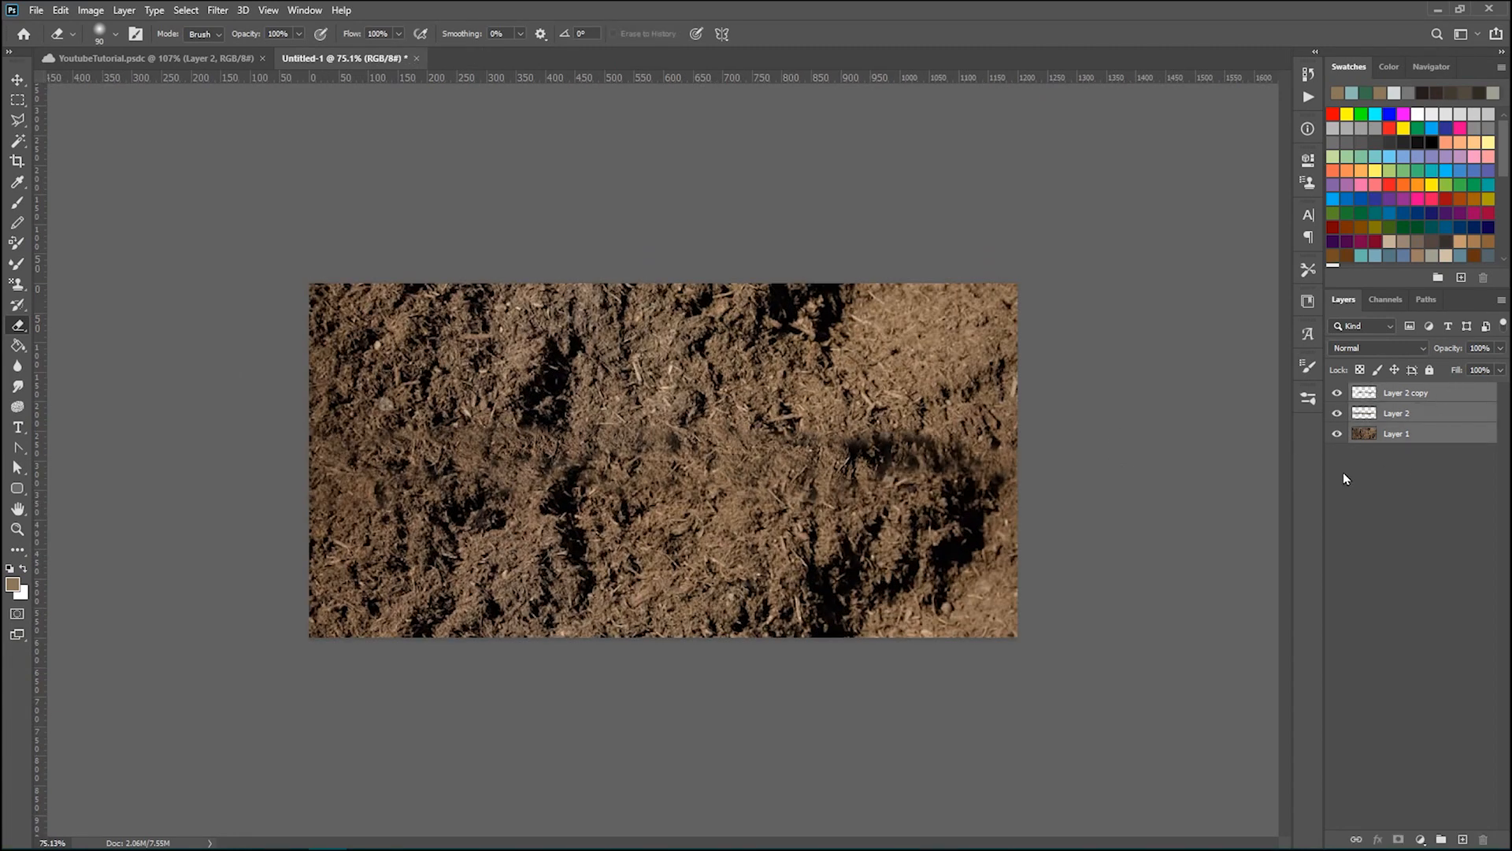
key(ctrl+e)
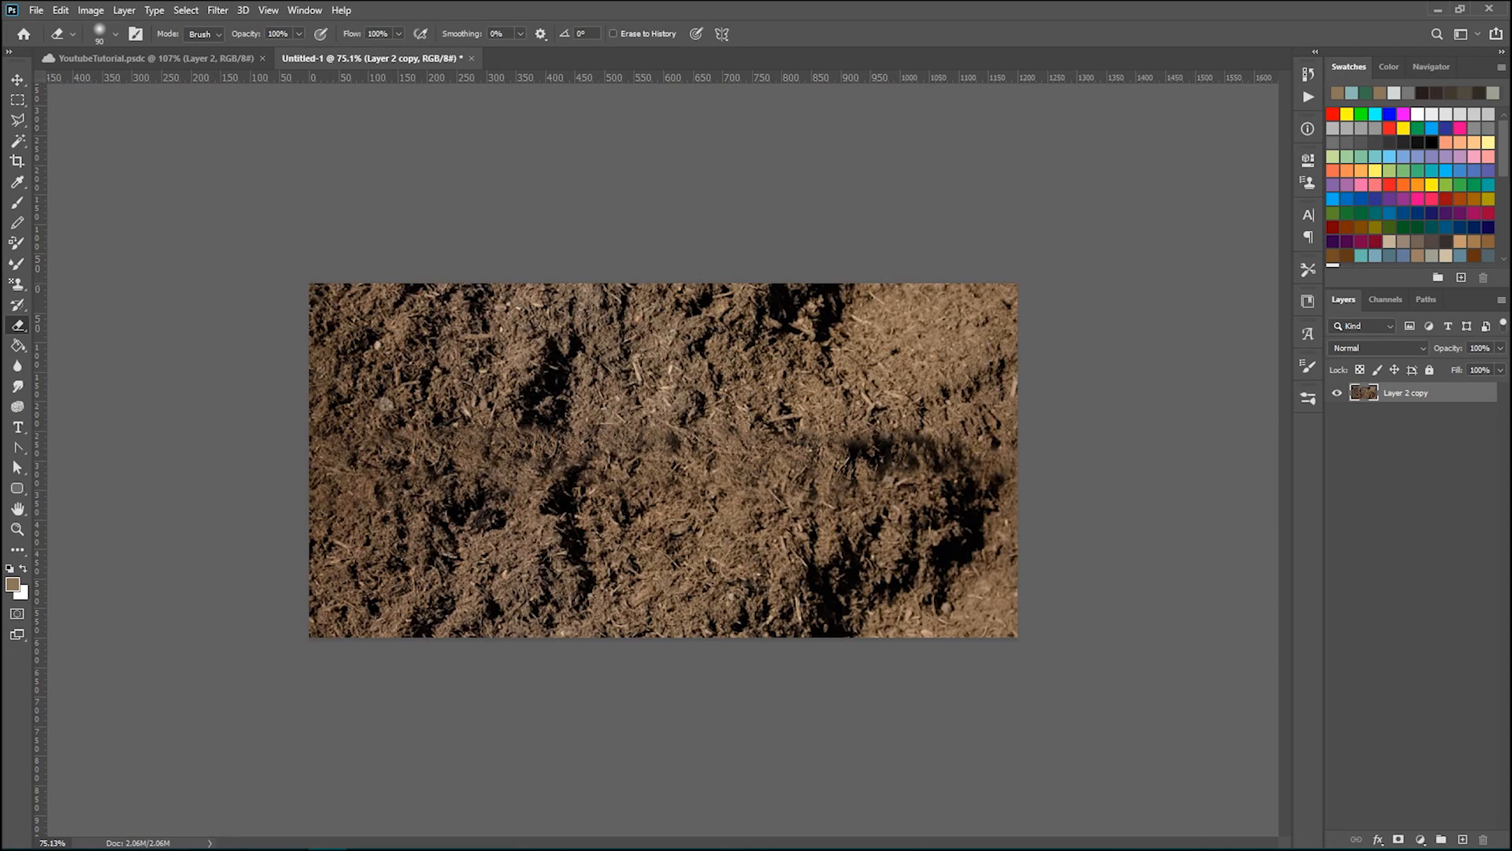
Step: Offset the merged dirt texture by 600 pixels horizontally and -300 pixels vertically with Wrap Around
click(216, 10)
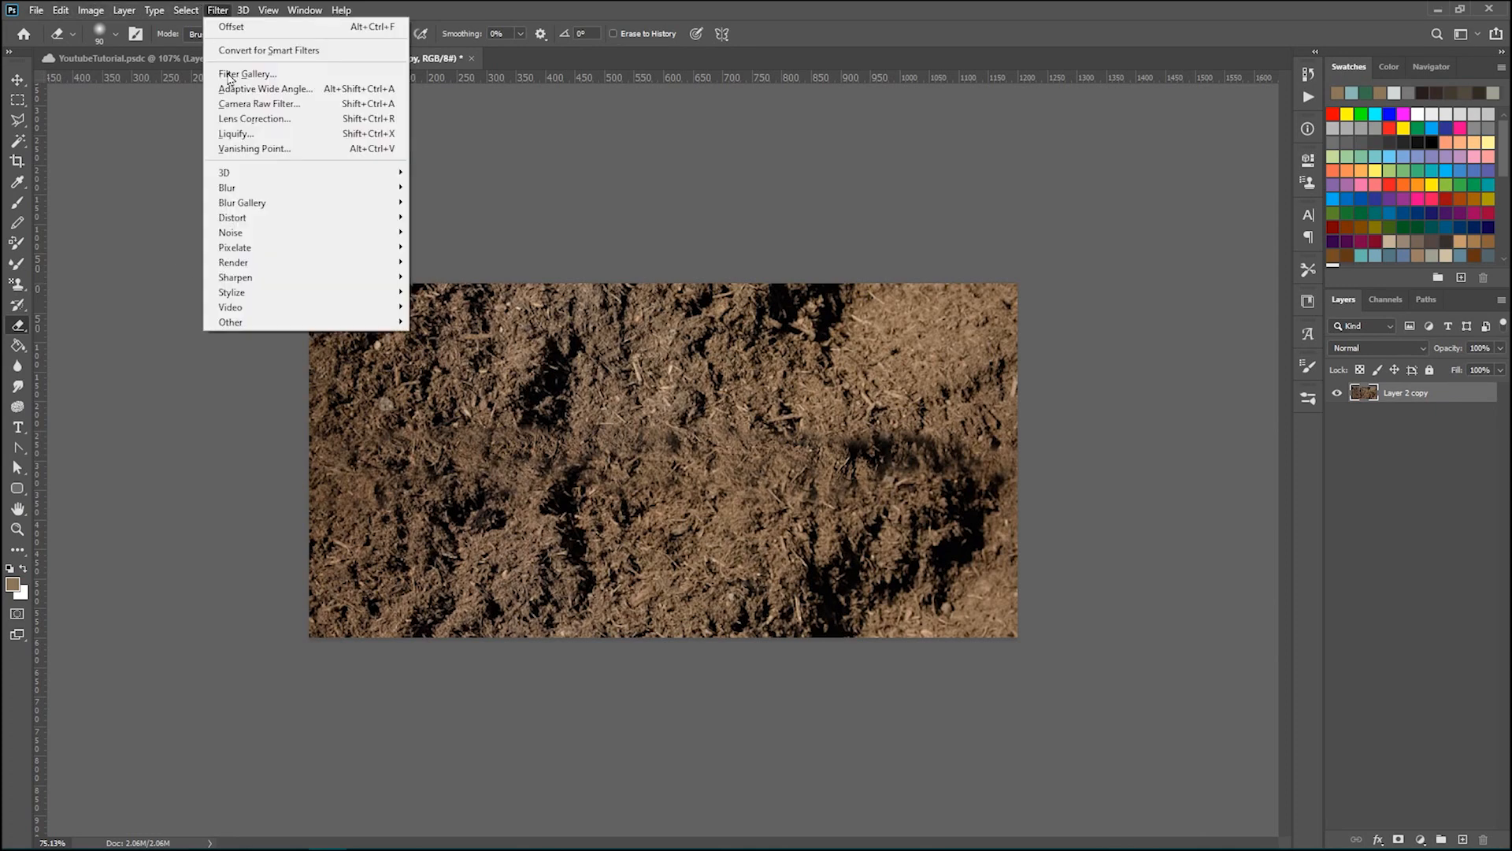
mouse_move(285, 327)
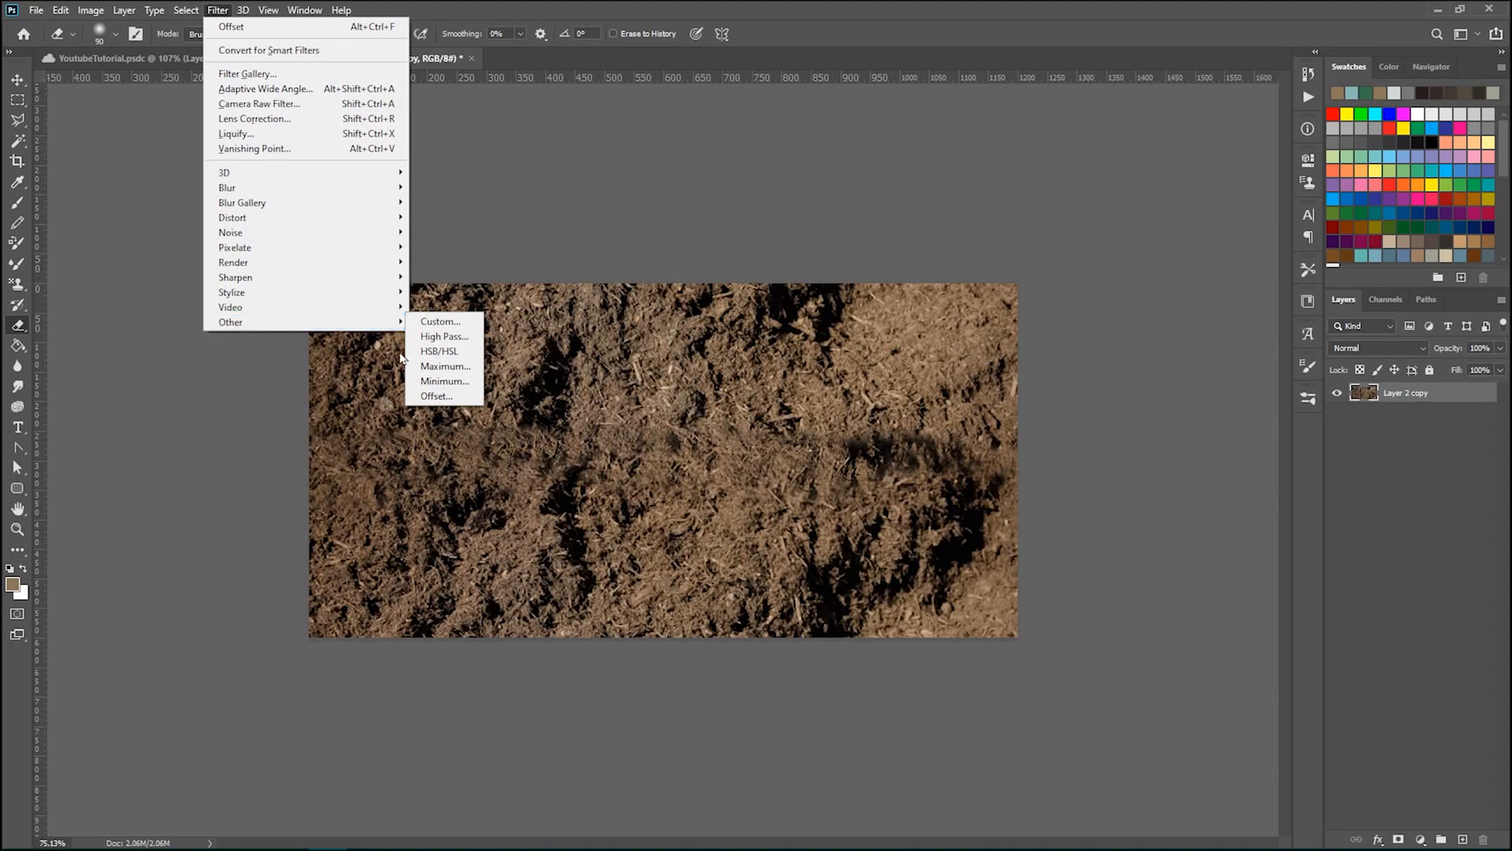
click(436, 396)
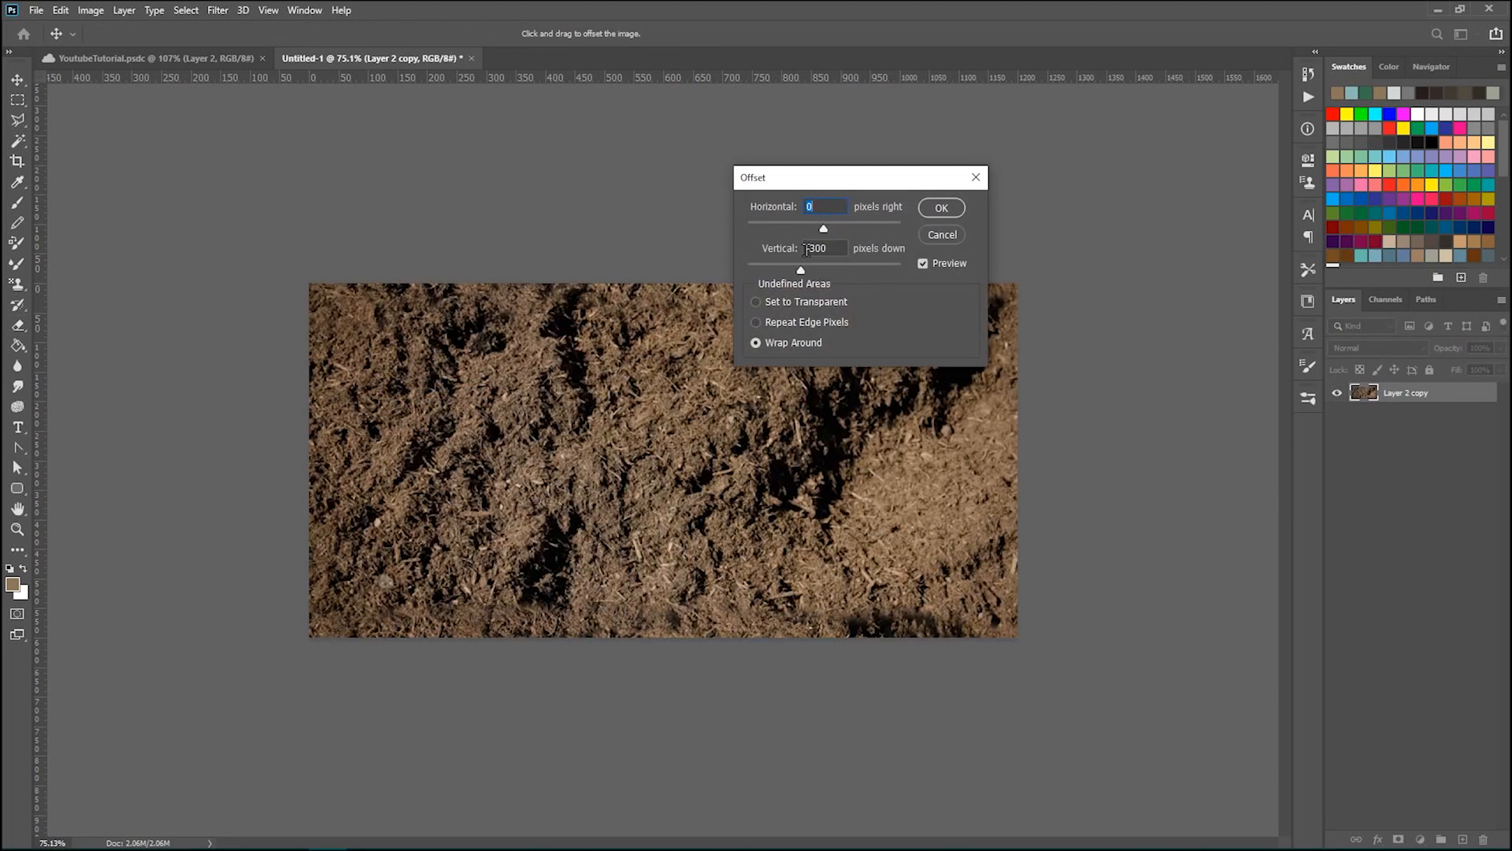
drag(816, 176, 863, 208)
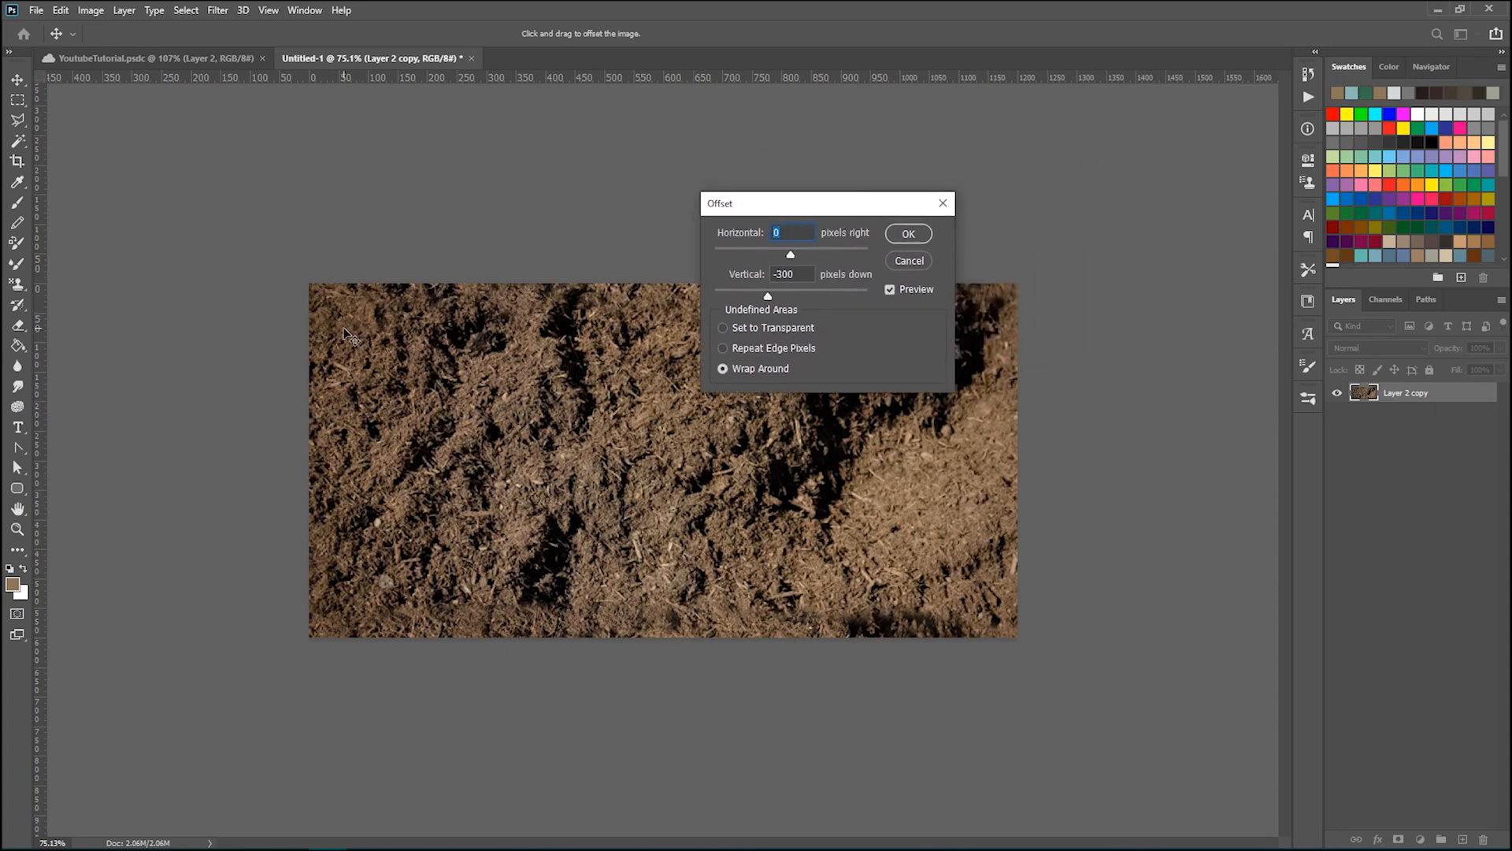
text(00)
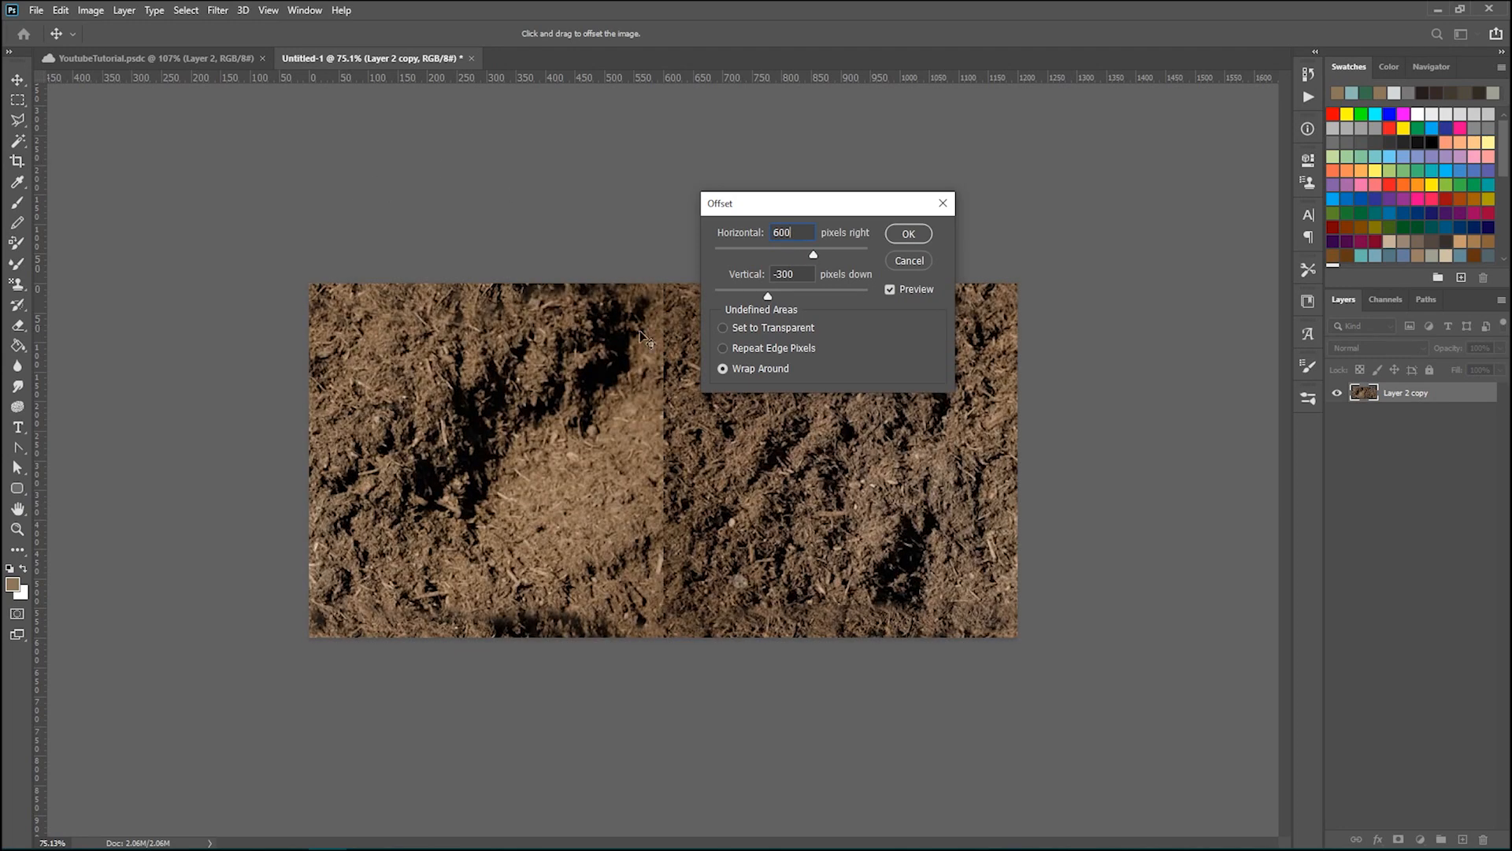
click(909, 234)
Step: Copy a full-height strip from the right half of the dirt to a new layer and move it left over the vertical seam
key(e)
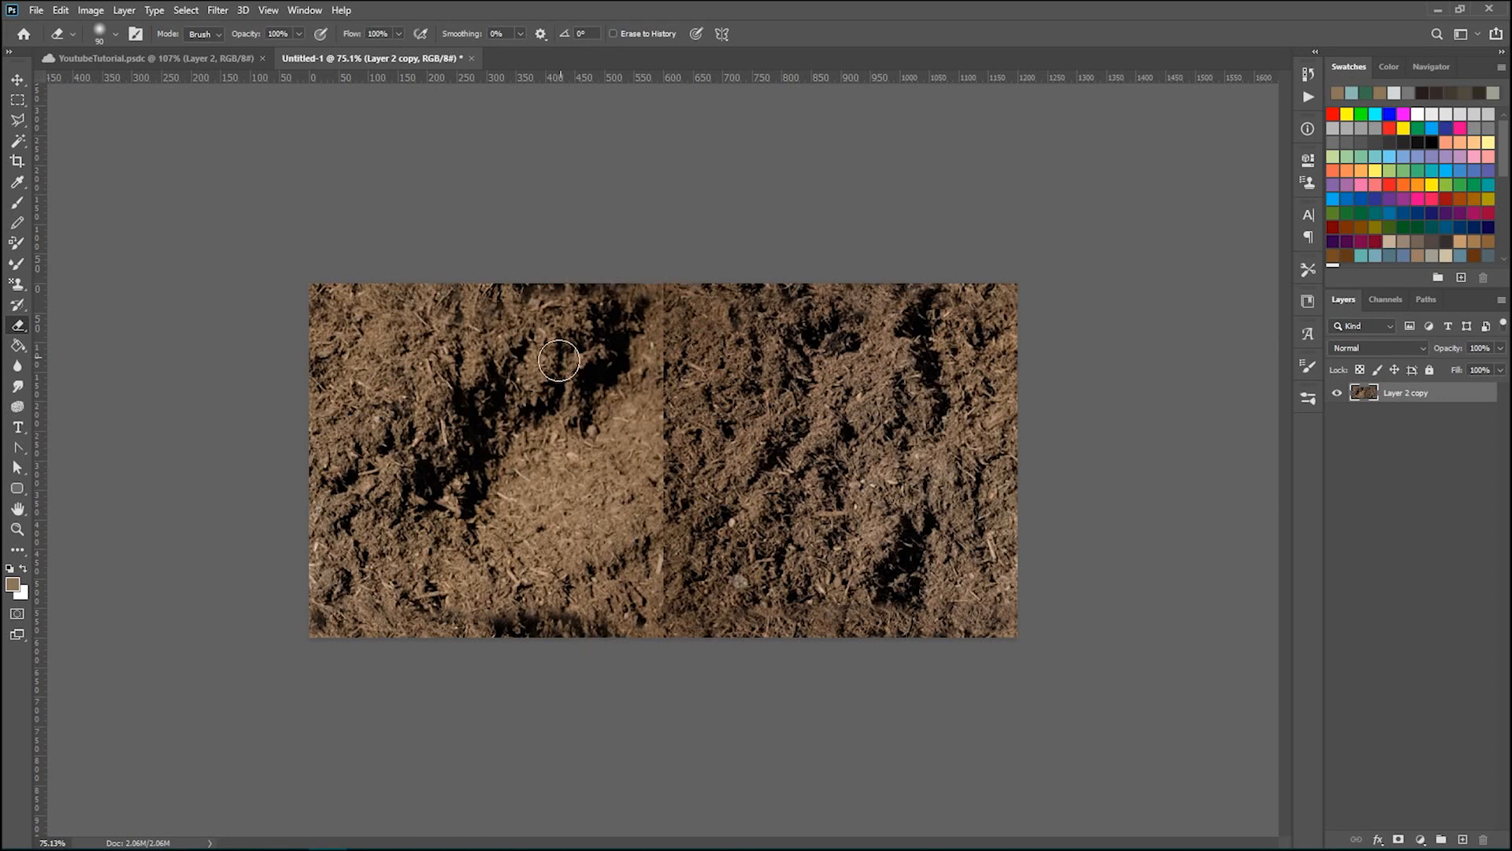
click(14, 102)
drag(780, 278, 962, 665)
click(18, 81)
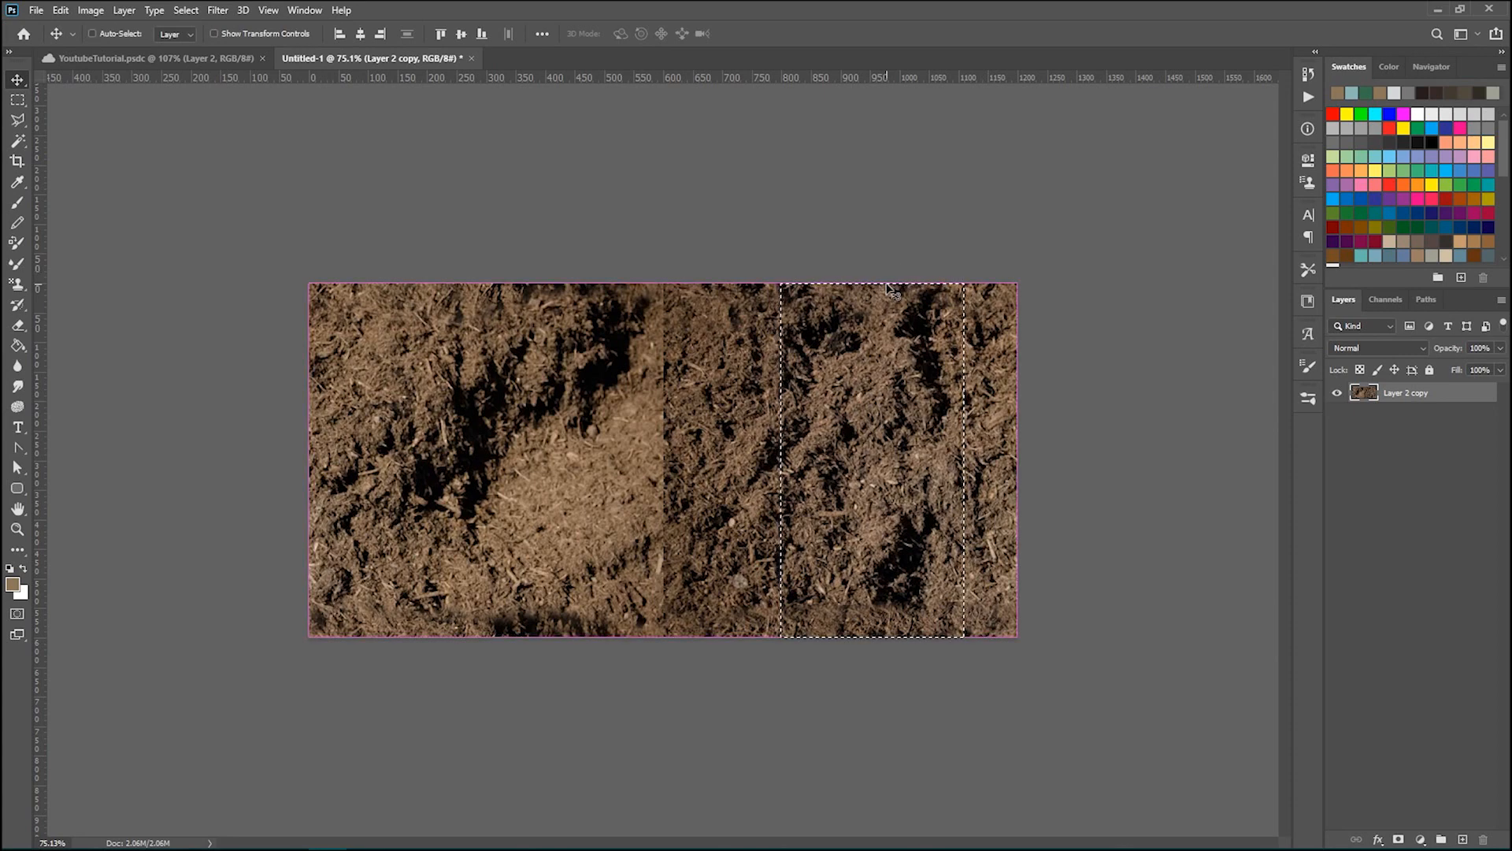
key(ctrl+j)
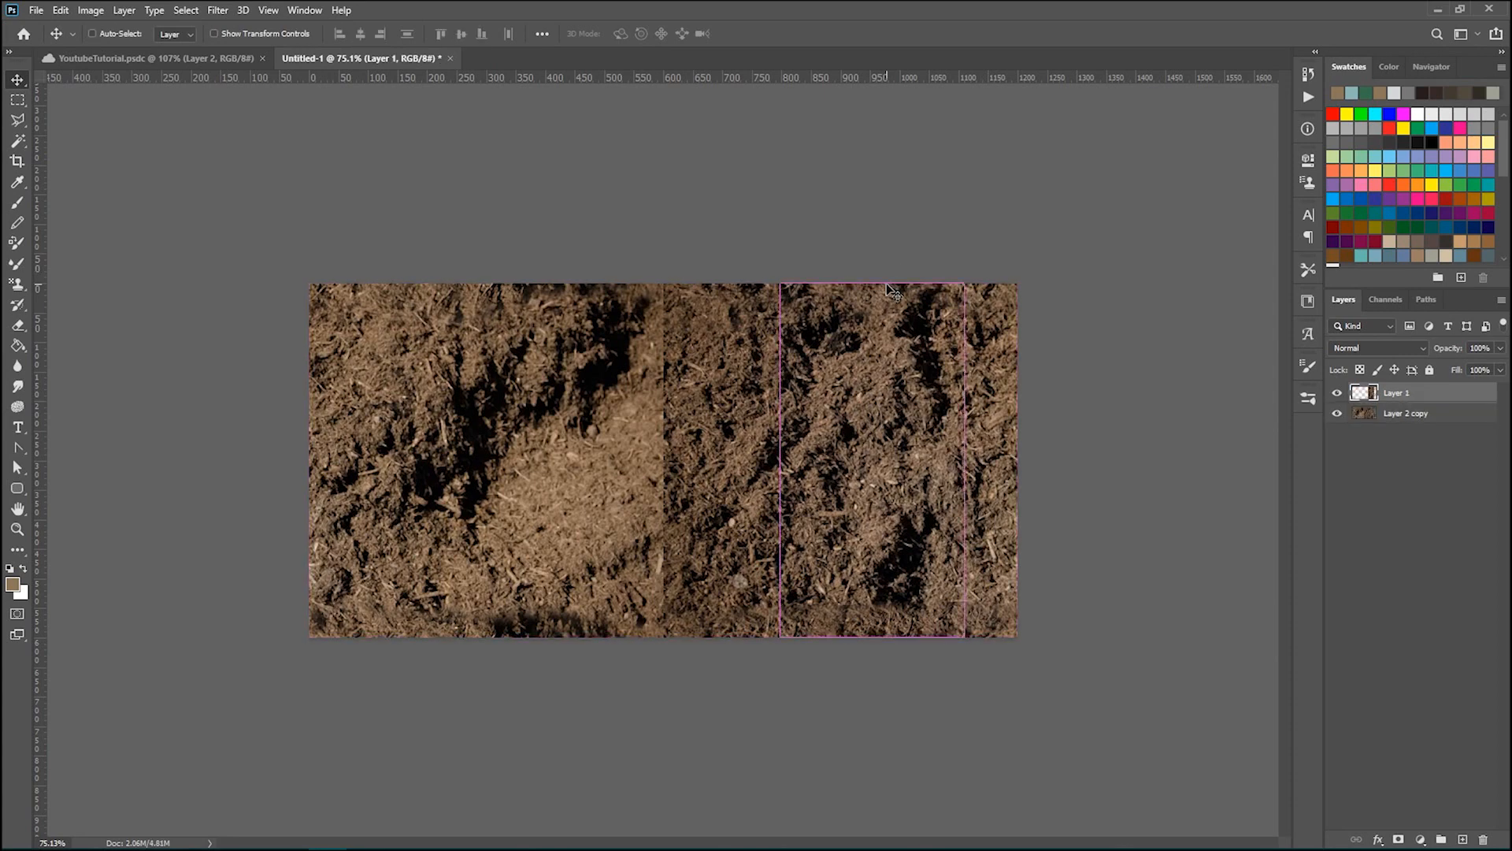
key(ctrl+t)
drag(909, 356, 710, 359)
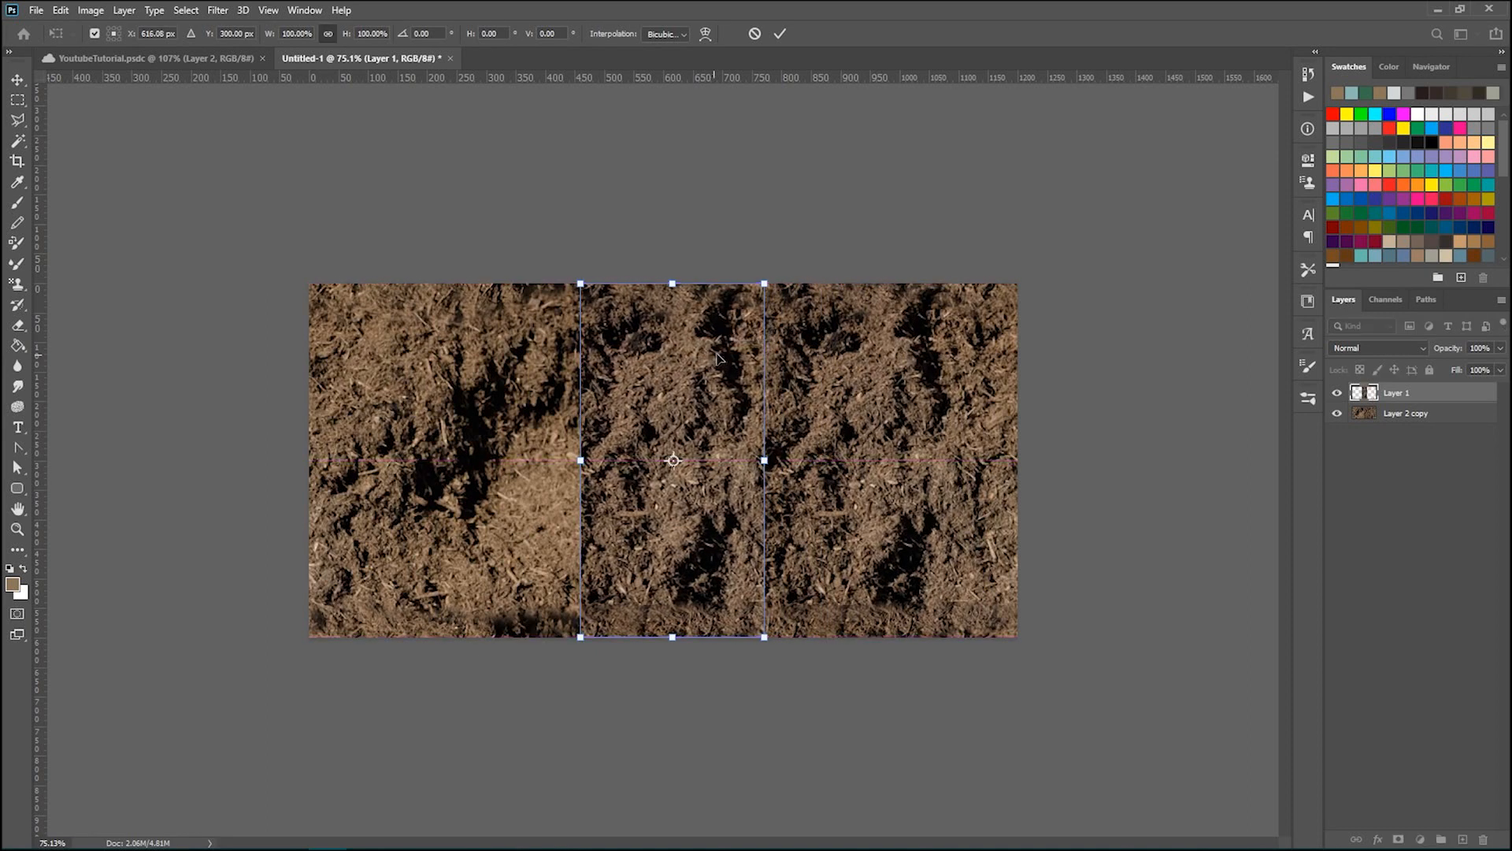
key(Return)
Step: Erase the left and right edges of the copied strip with a soft eraser to blend it into the surrounding dirt
key(e)
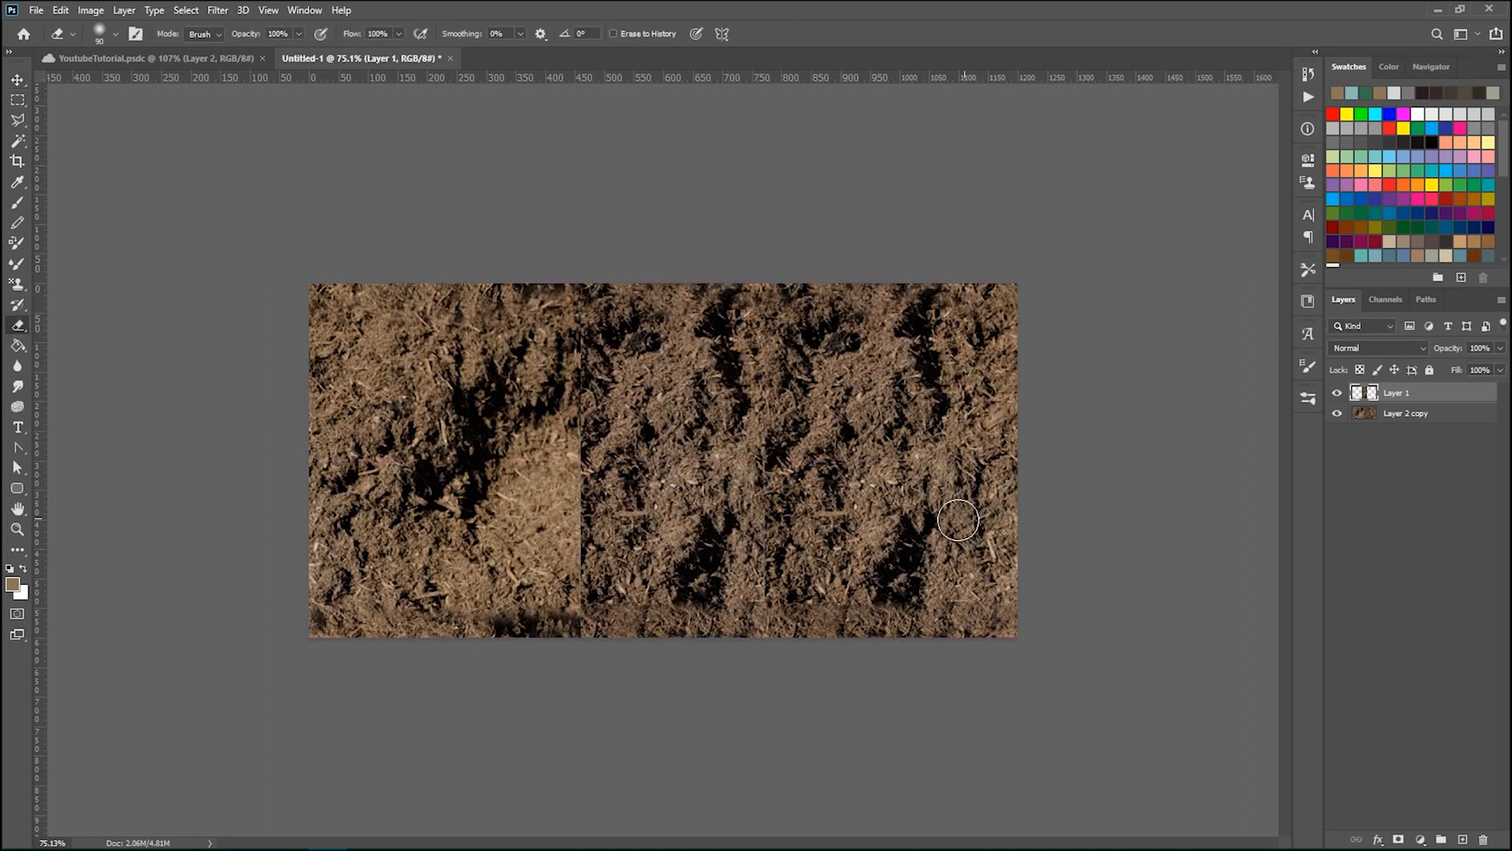
mouse_move(780, 528)
mouse_down()
mouse_move(769, 631)
mouse_move(760, 473)
mouse_move(791, 304)
mouse_up()
mouse_move(559, 289)
mouse_down()
mouse_move(584, 354)
mouse_move(567, 395)
mouse_move(562, 549)
mouse_move(592, 628)
mouse_move(578, 461)
mouse_move(606, 525)
mouse_move(587, 526)
mouse_move(564, 391)
mouse_move(588, 378)
mouse_move(583, 287)
mouse_move(552, 285)
mouse_move(570, 299)
mouse_move(568, 386)
mouse_up()
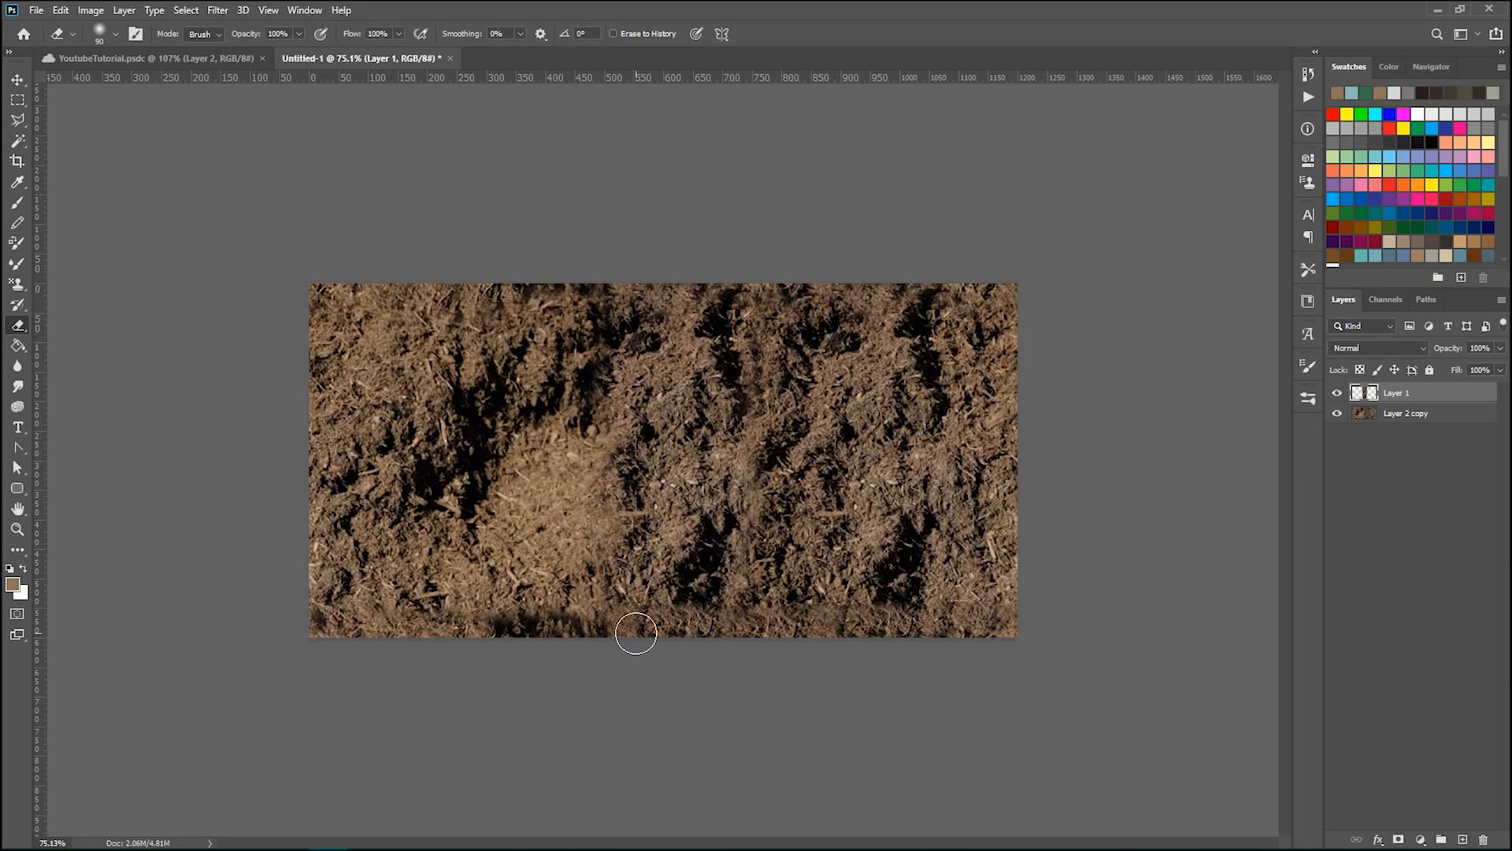
mouse_move(595, 362)
mouse_down()
mouse_move(572, 391)
mouse_move(613, 523)
mouse_move(601, 552)
mouse_move(589, 543)
mouse_move(604, 430)
mouse_up()
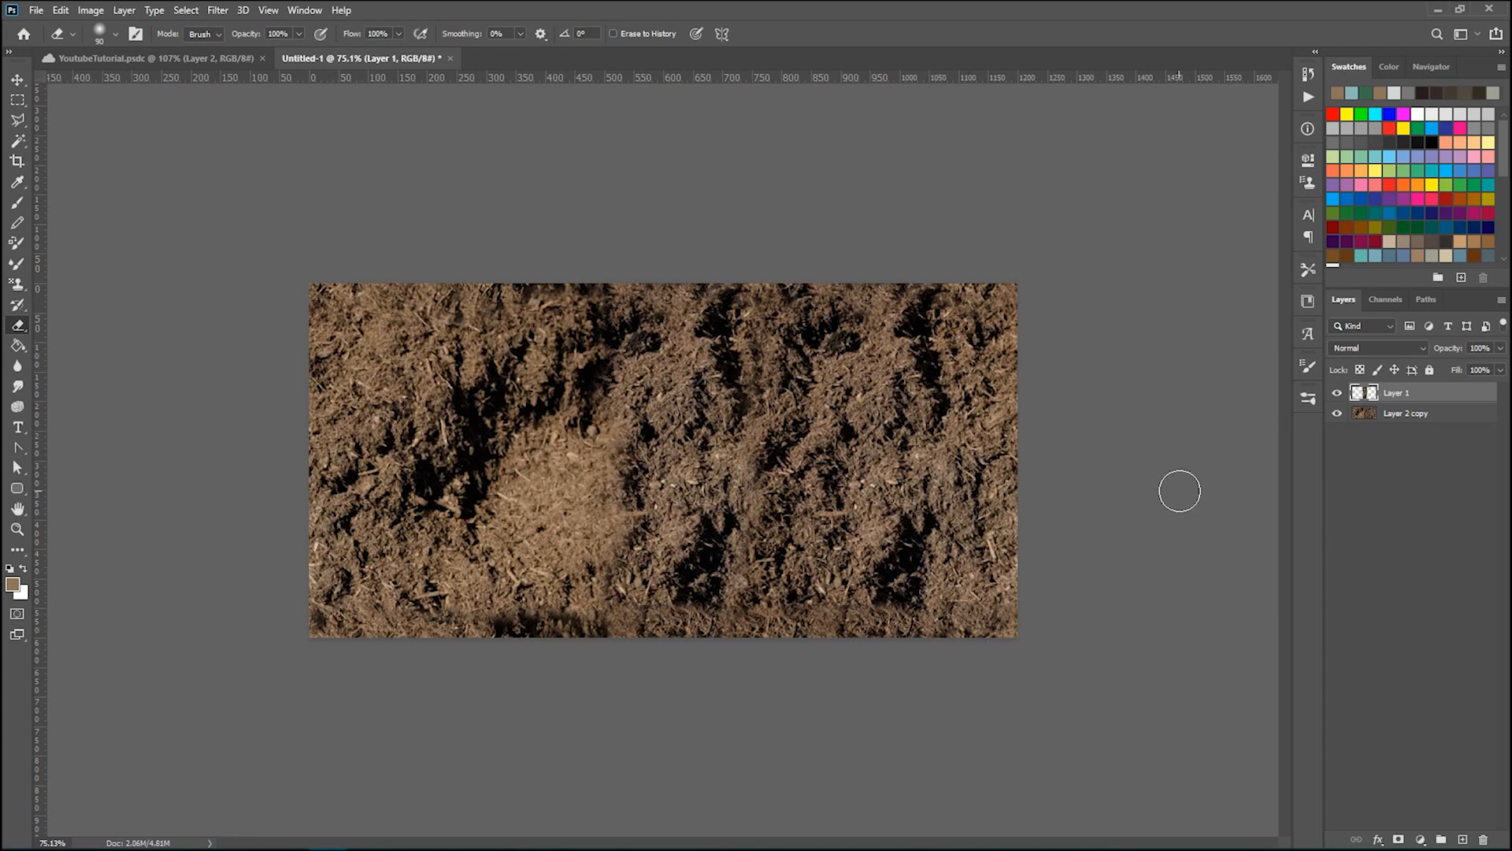
Step: Erase the repeated dark patches in the upper and lower right parts of the copied strip
click(727, 399)
click(742, 423)
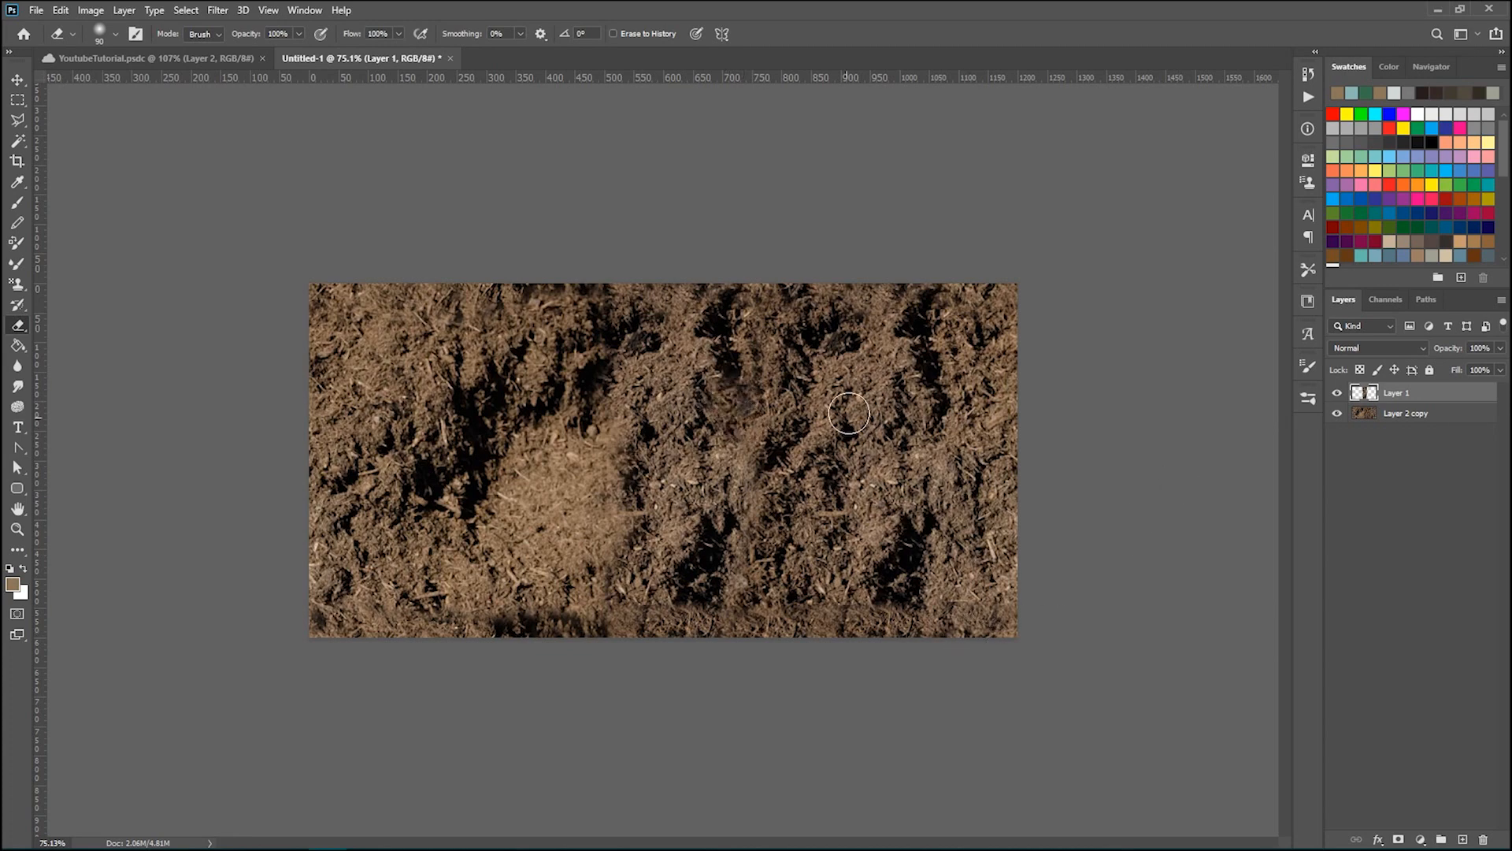
click(744, 347)
click(738, 317)
click(736, 316)
click(699, 330)
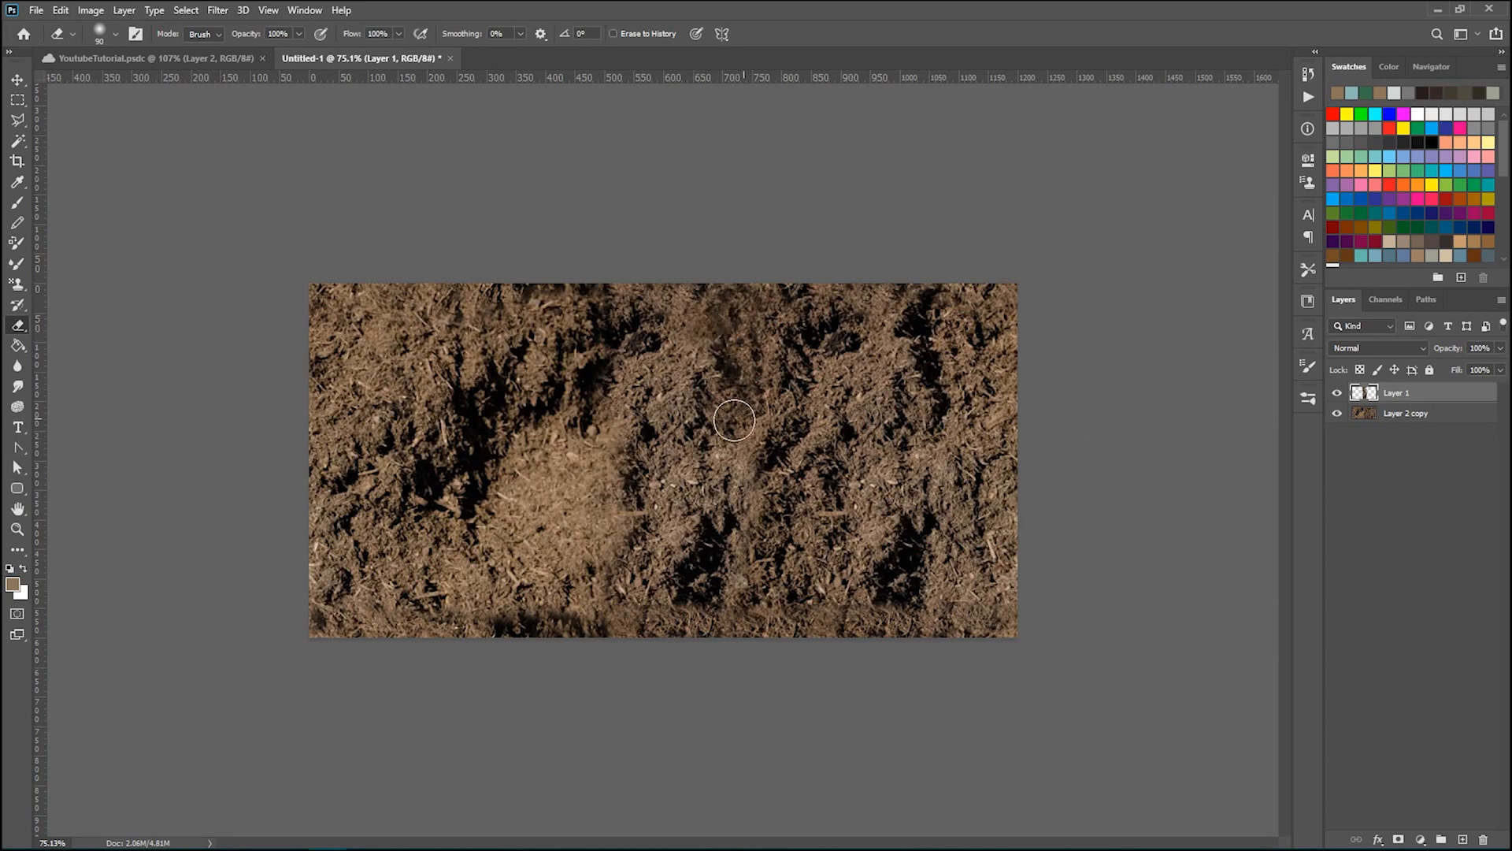
click(708, 586)
click(693, 560)
click(721, 567)
click(713, 529)
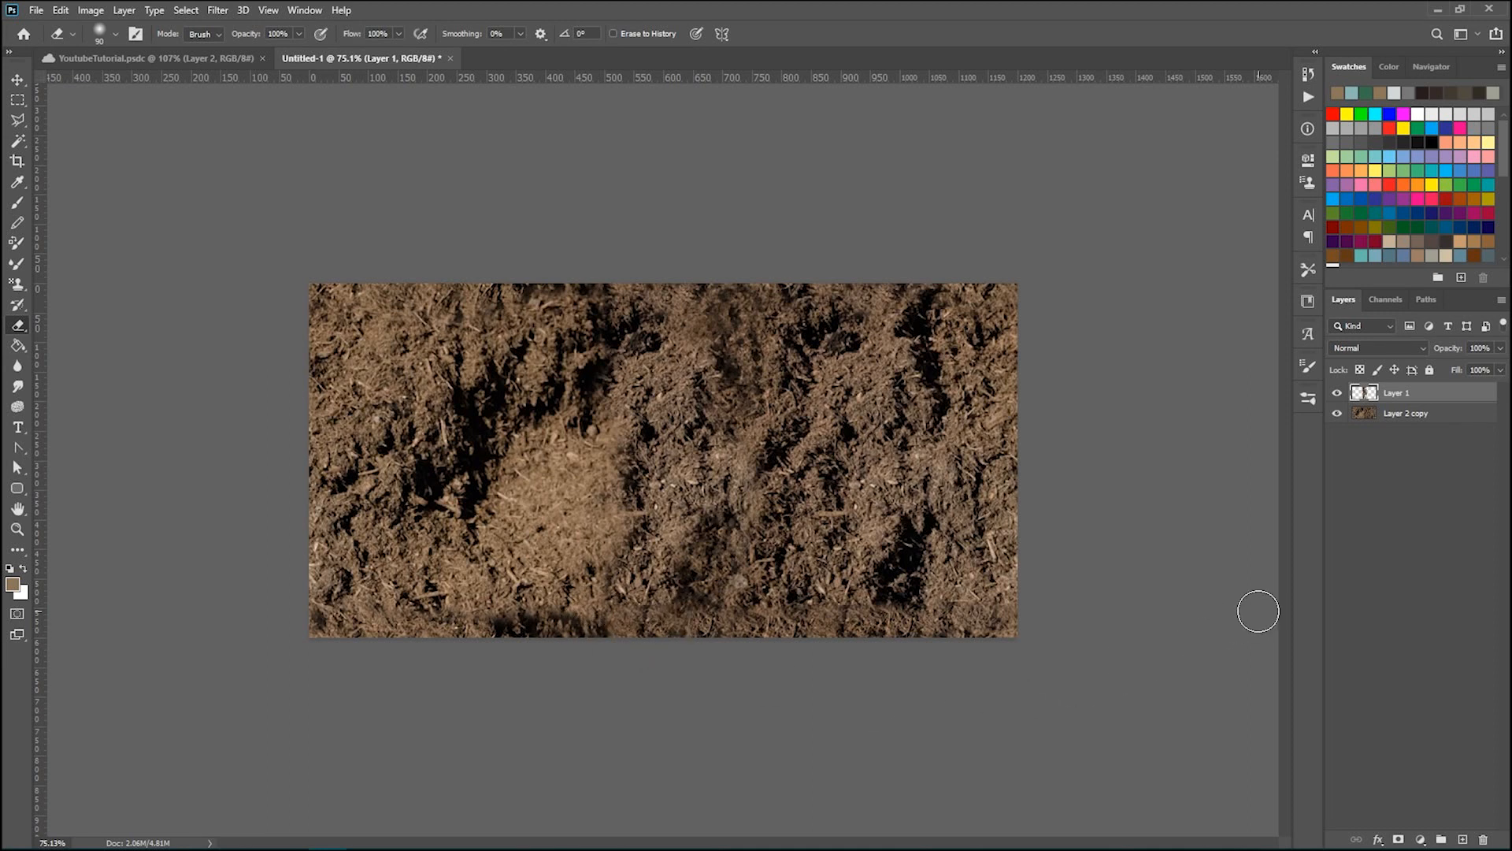
Step: Merge the strip into the dirt layer and offset it by +600 pixels horizontally and -300 pixels vertically with Wrap Around
key(ctrl+e)
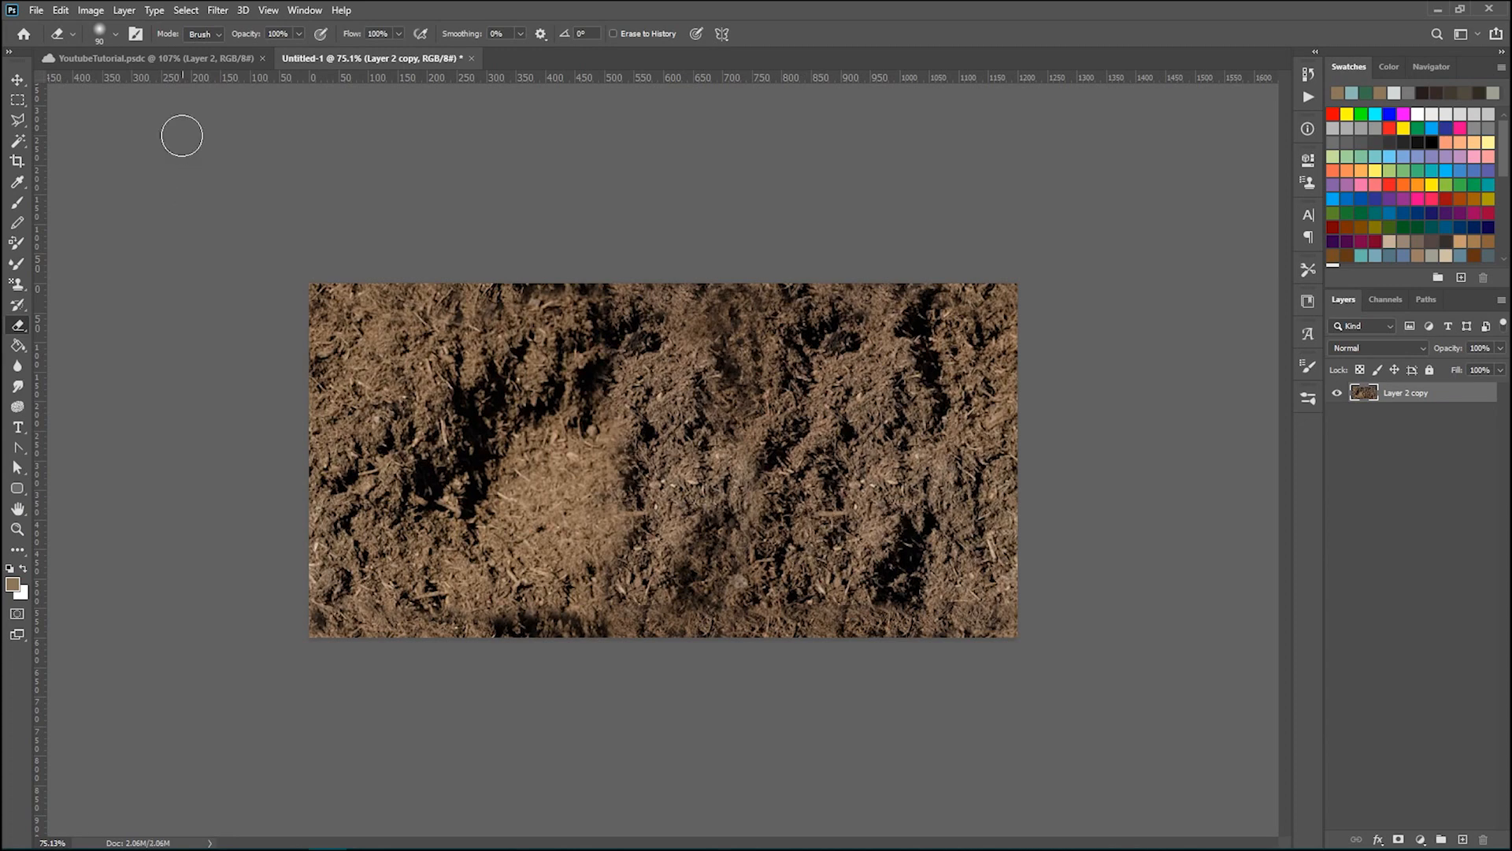
click(217, 10)
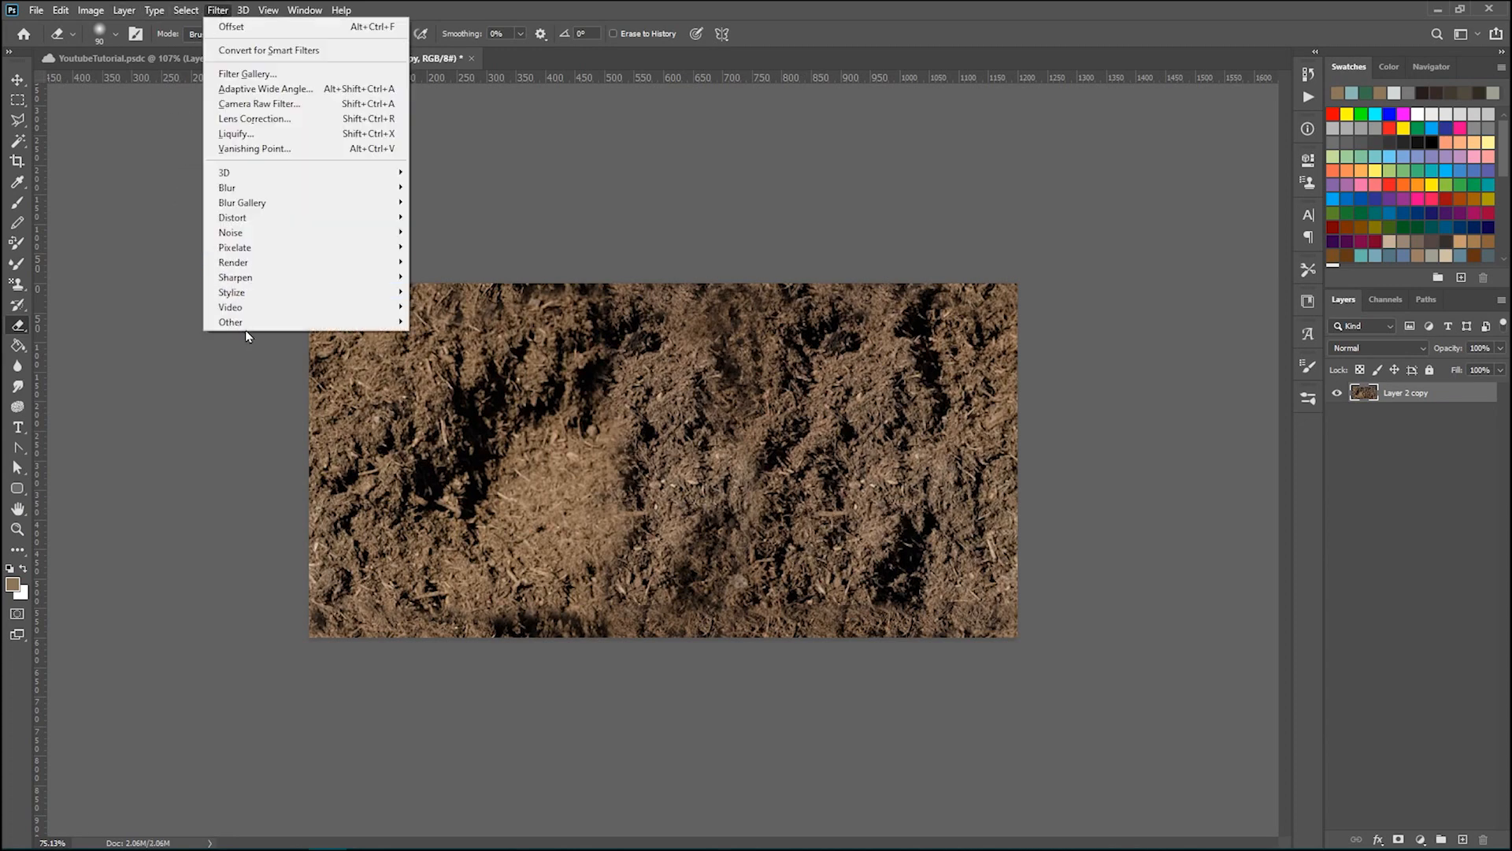
mouse_move(249, 325)
click(436, 396)
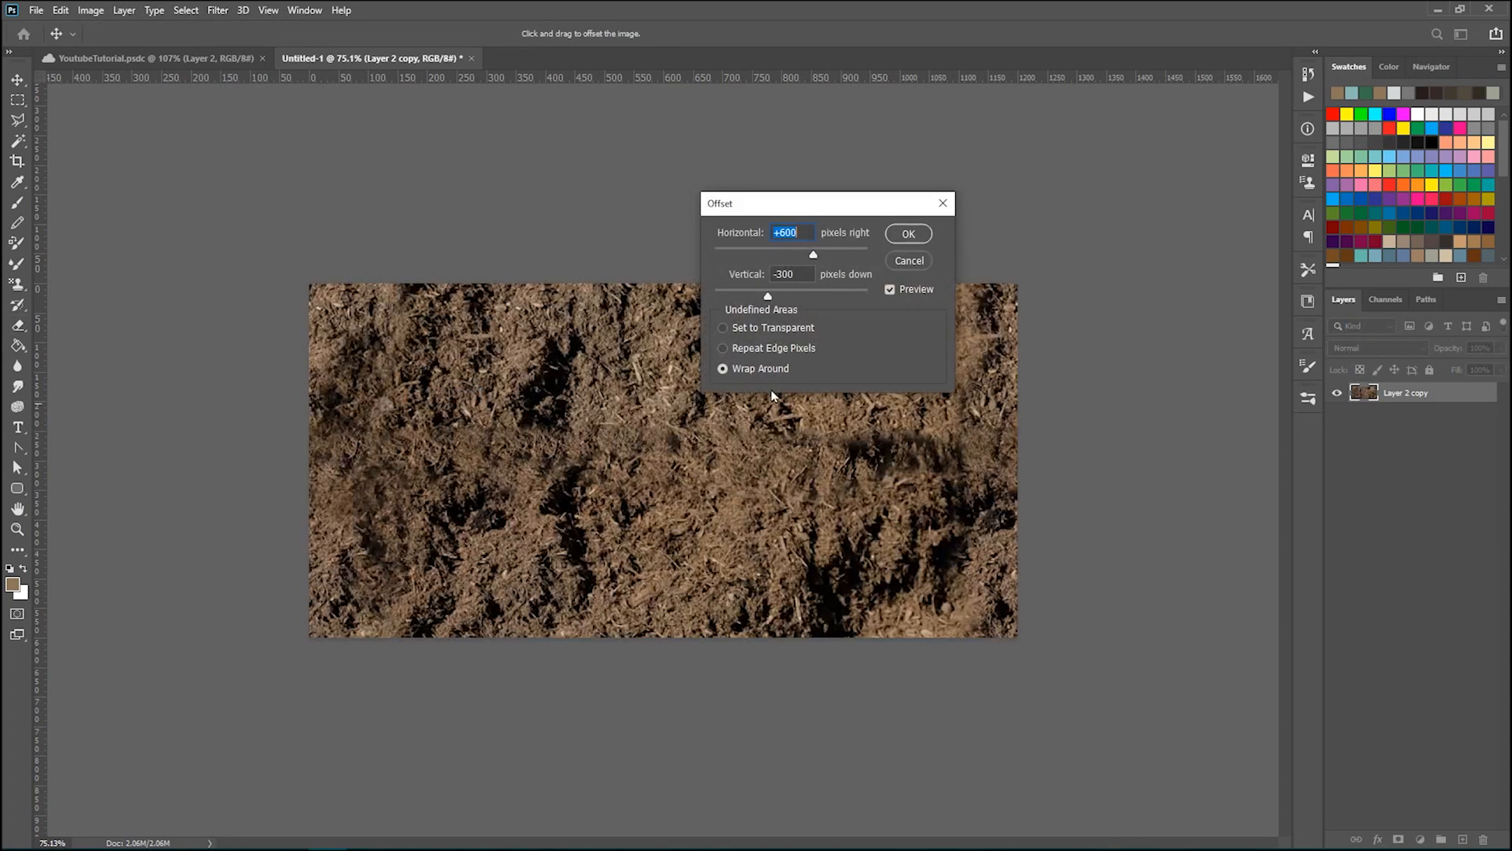
drag(807, 214, 1011, 119)
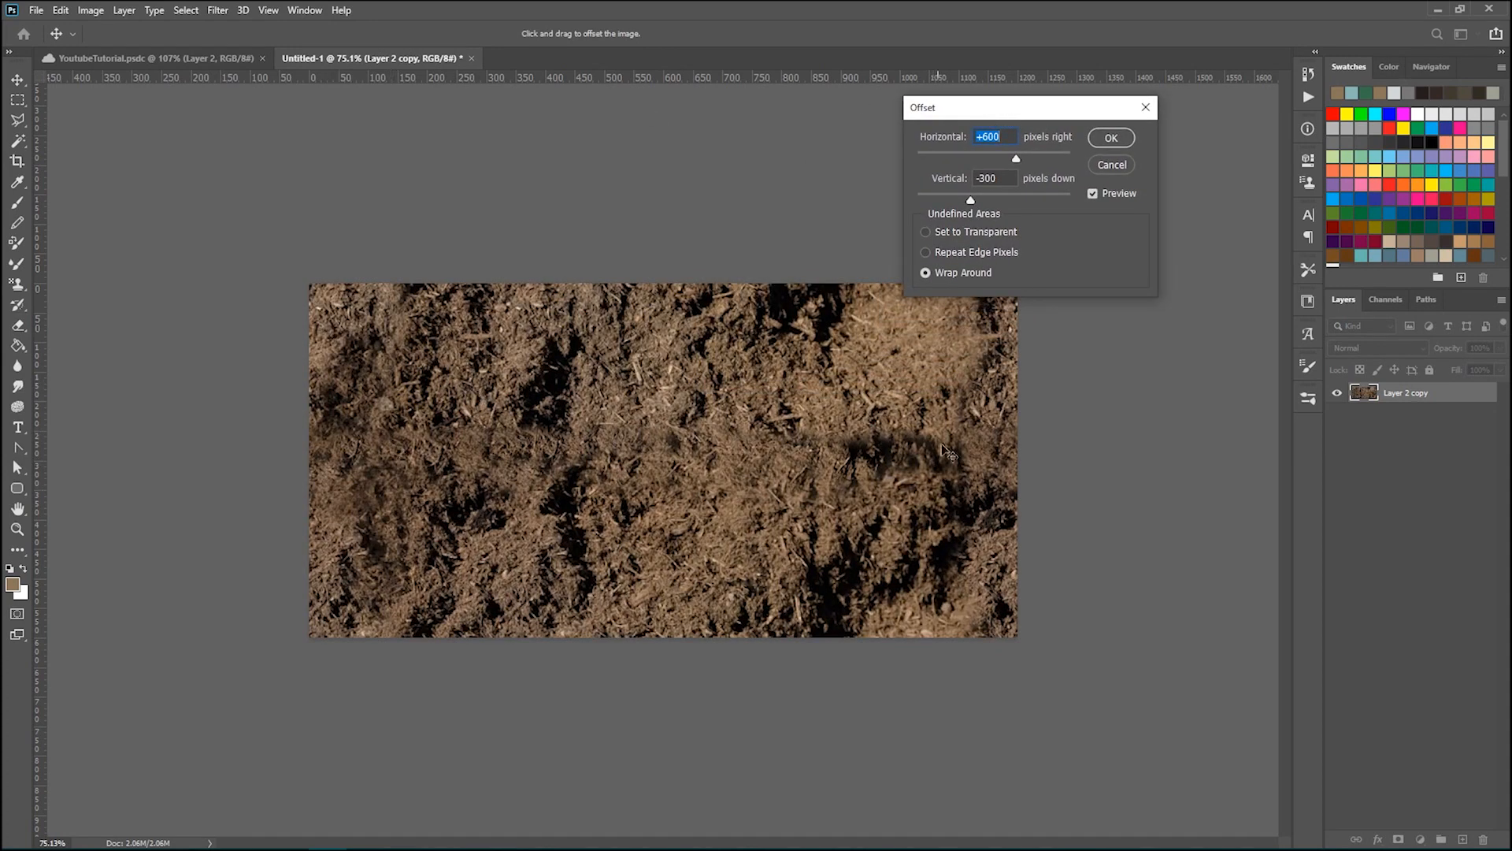
drag(1025, 112, 956, 142)
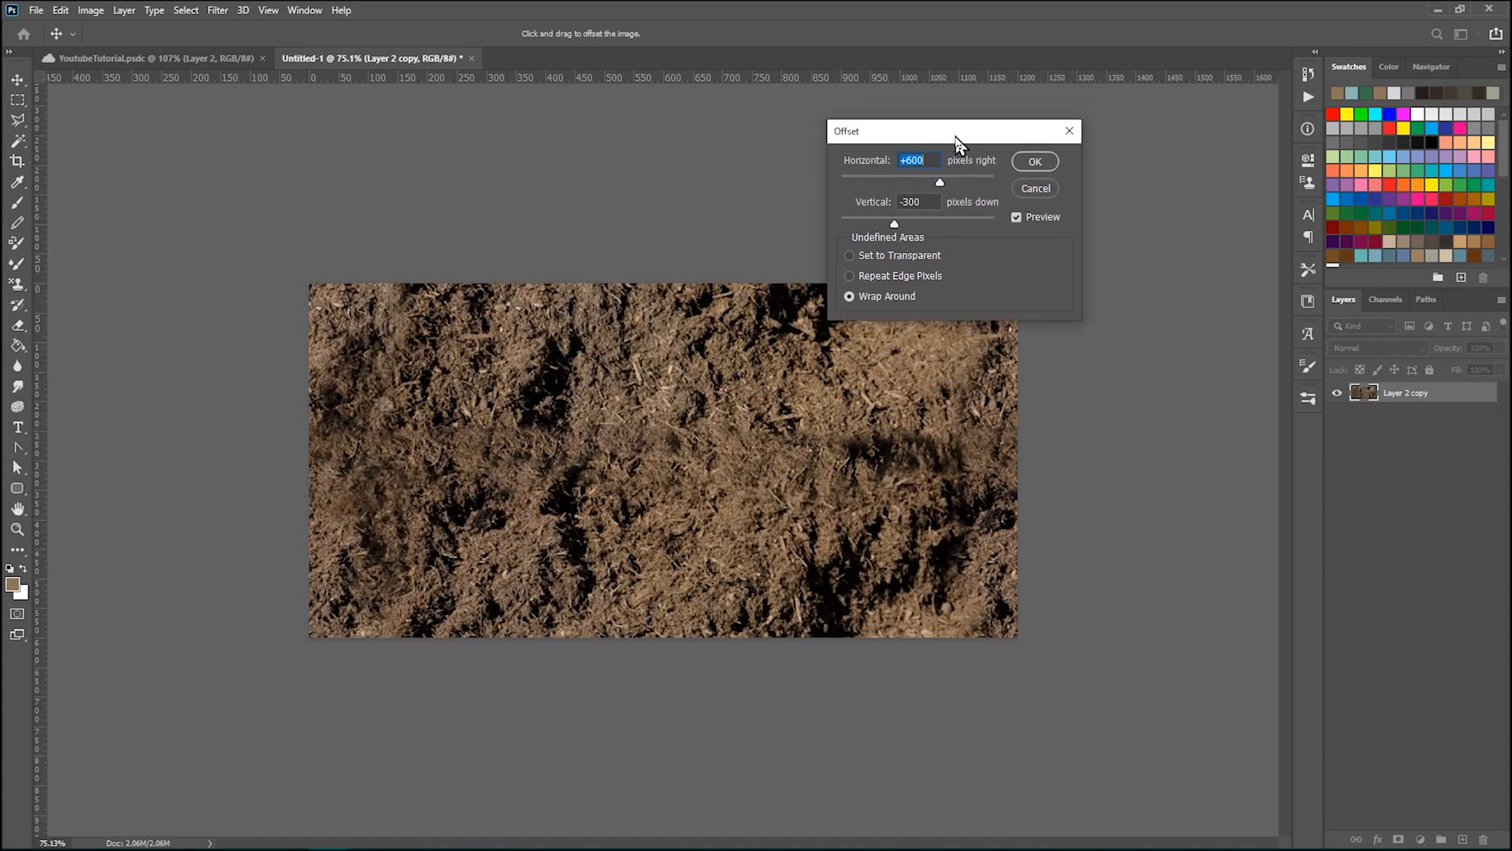
click(1034, 162)
Step: Copy a full-width strip from the upper part of the dirt to a new layer and move it down over the horizontal seam
key(e)
click(18, 100)
drag(304, 299, 1028, 400)
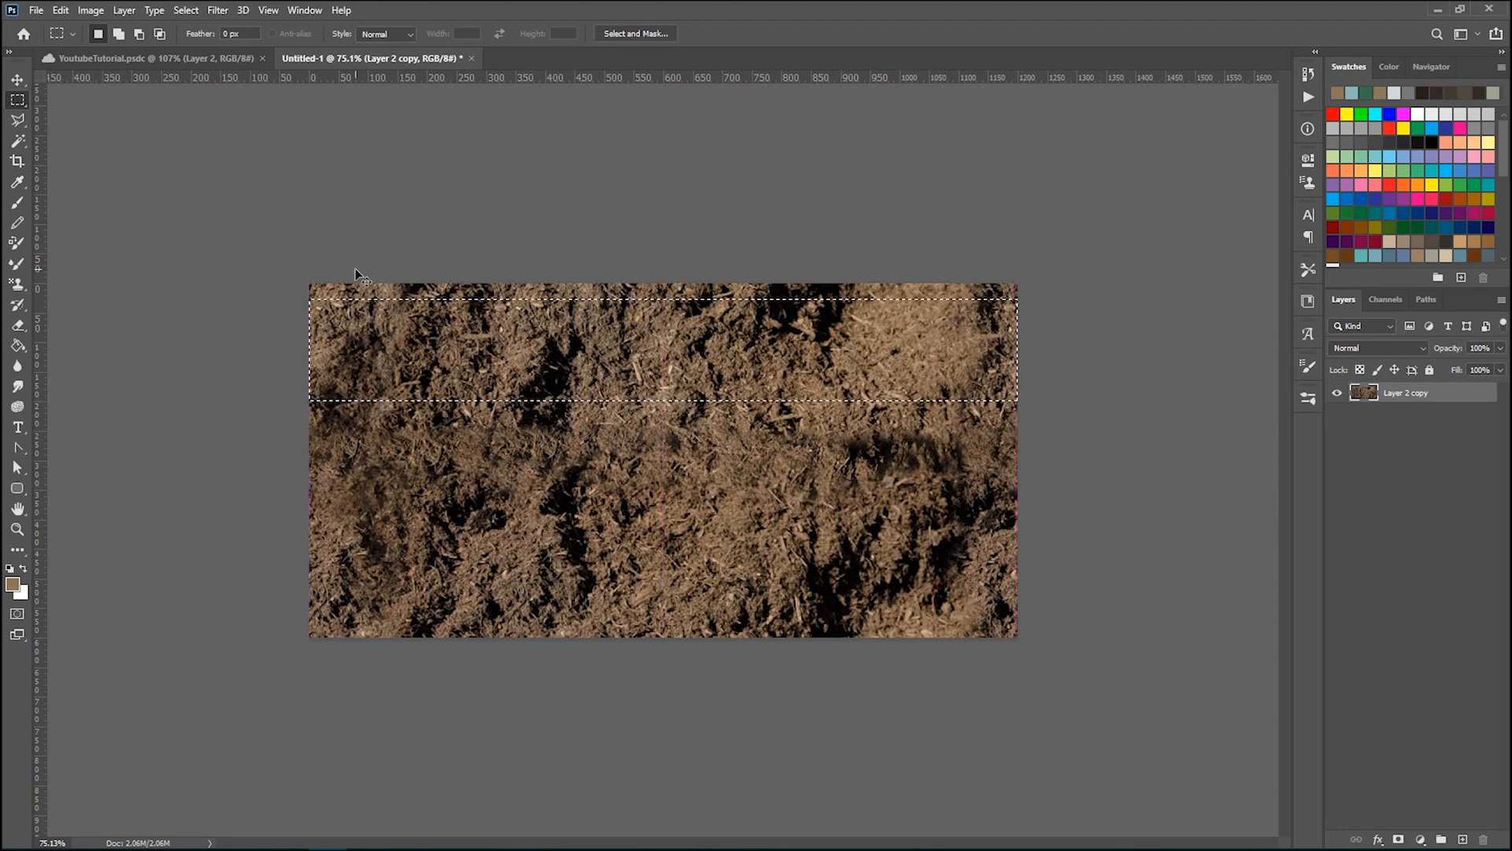
key(ctrl+j)
key(ctrl+t)
drag(755, 389, 780, 450)
key(Return)
Step: Erase the hard top and bottom edges and the repeated dark patches of the horizontal strip to blend it in
key(m)
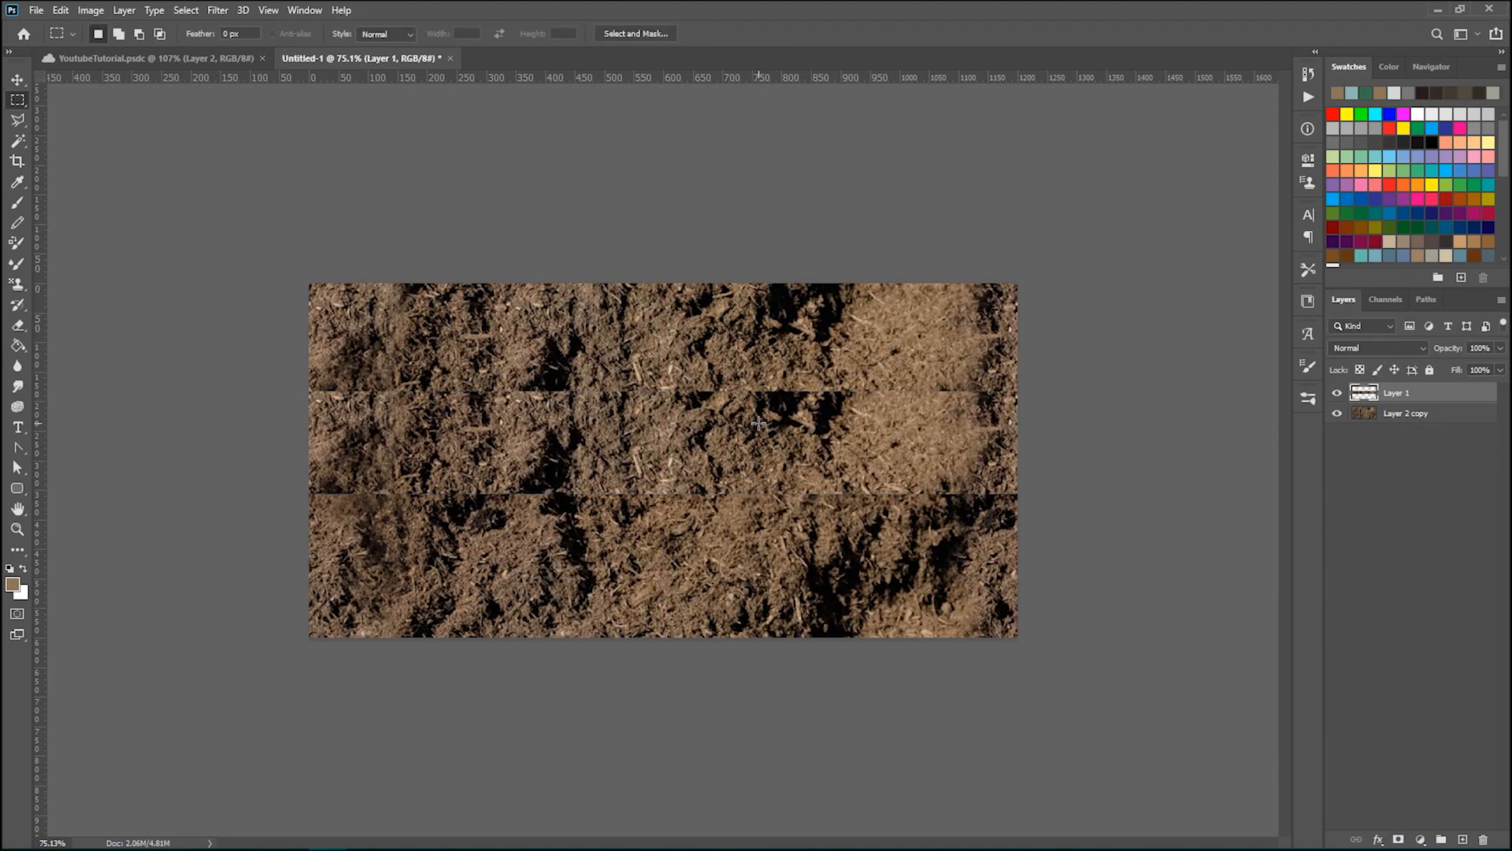
key(e)
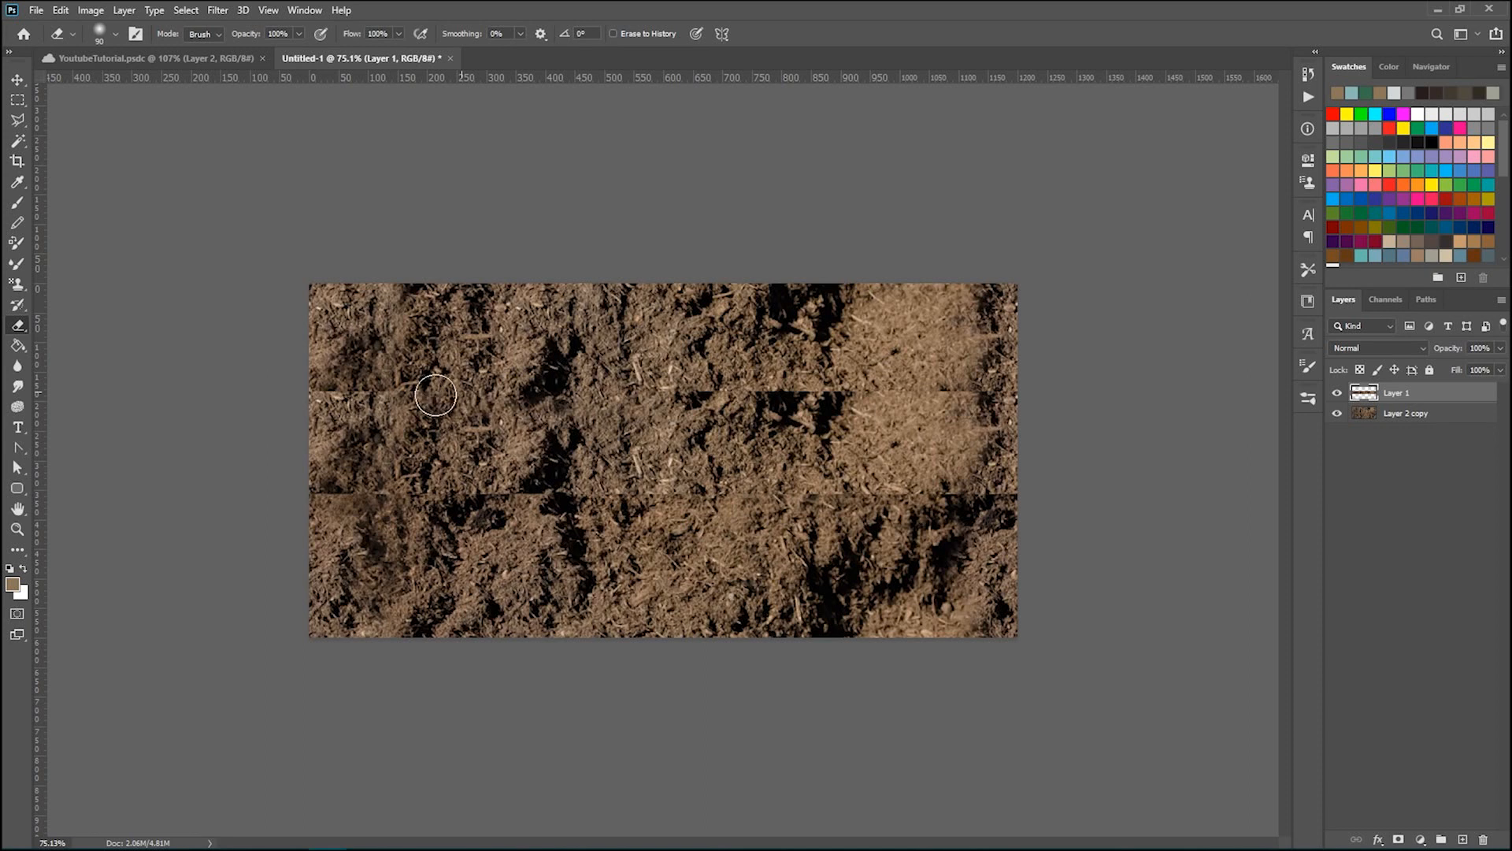
drag(435, 395, 313, 378)
mouse_move(683, 374)
mouse_down()
mouse_move(798, 377)
mouse_move(819, 393)
mouse_move(892, 361)
mouse_move(748, 418)
mouse_up()
mouse_move(549, 429)
mouse_down()
mouse_move(648, 441)
mouse_move(654, 423)
mouse_move(523, 457)
mouse_move(614, 504)
mouse_move(795, 485)
mouse_move(899, 531)
mouse_up()
mouse_move(532, 501)
mouse_down()
mouse_move(339, 499)
mouse_move(486, 518)
mouse_move(323, 468)
mouse_up()
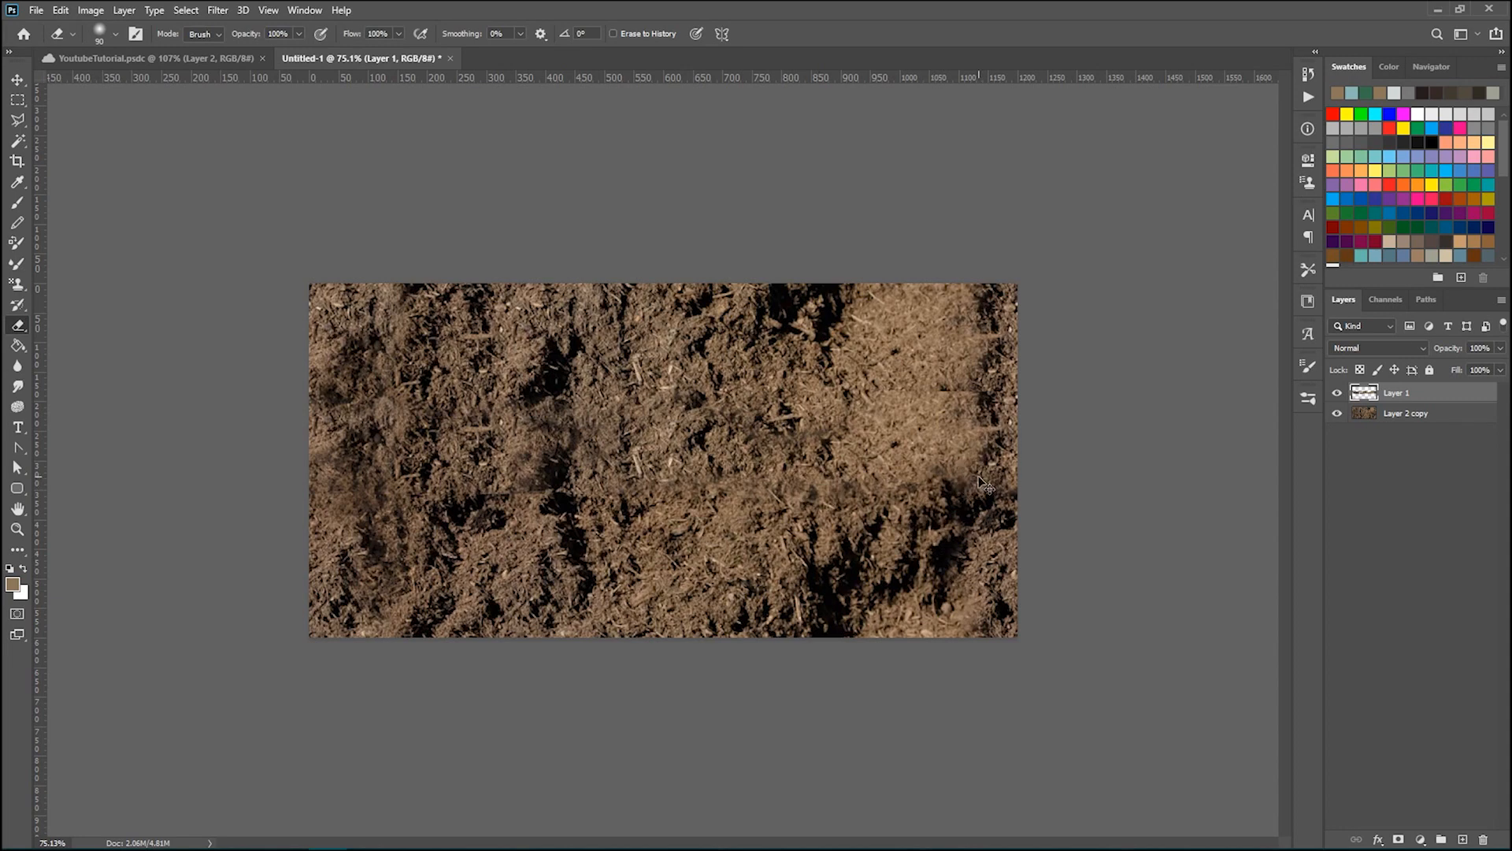
Step: Stretch the strip's lower edge slightly downward and erase along that edge to blend it with the dirt below
key(ctrl+t)
drag(665, 493, 665, 518)
key(Return)
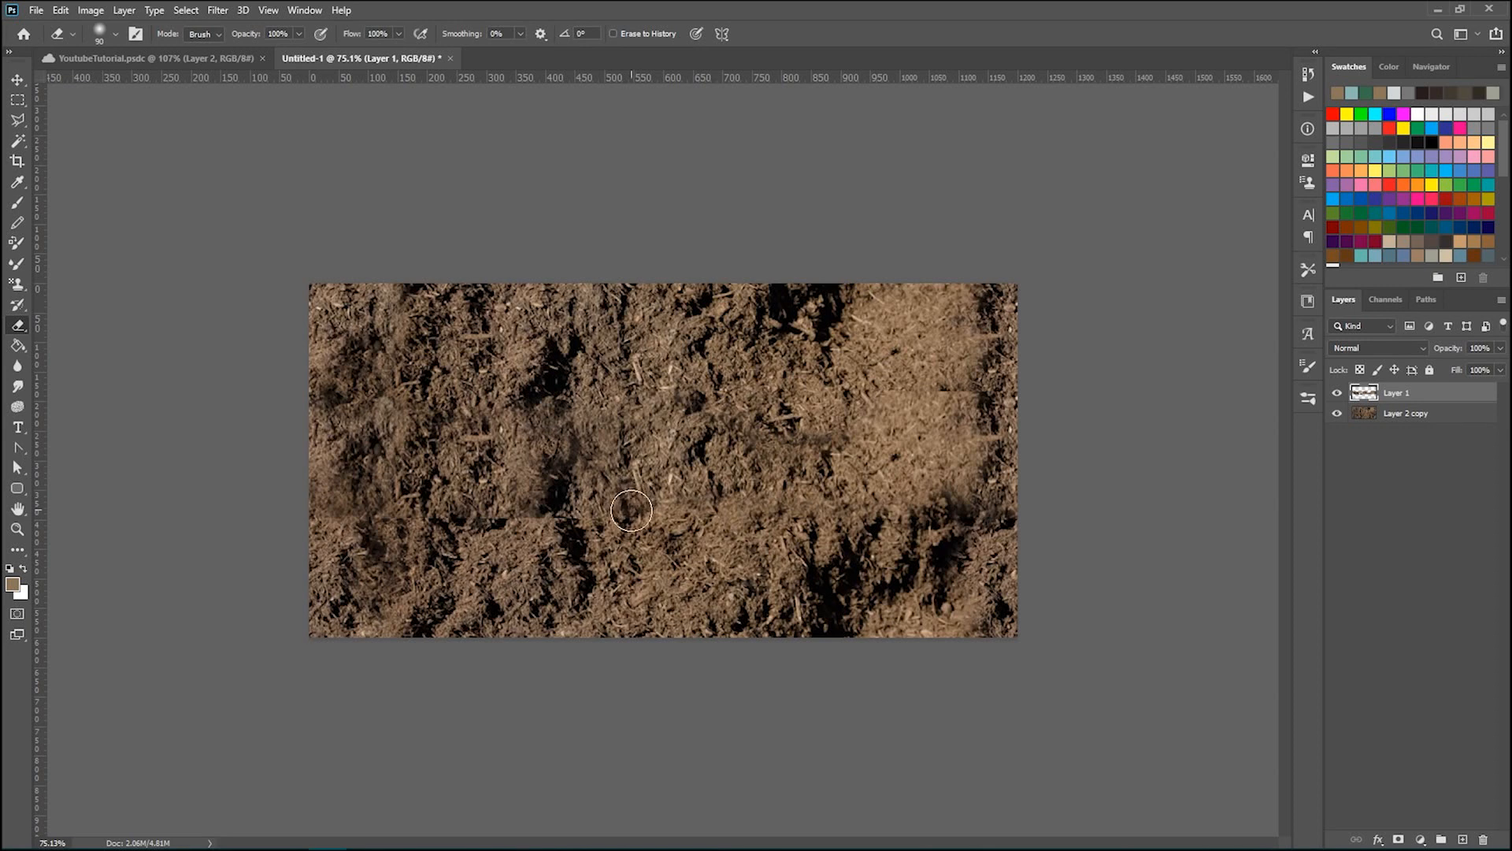
mouse_move(543, 519)
mouse_down()
mouse_move(433, 538)
mouse_move(339, 530)
mouse_up()
mouse_move(932, 535)
mouse_down()
mouse_move(966, 523)
mouse_move(936, 514)
mouse_move(897, 355)
mouse_move(948, 529)
mouse_move(995, 526)
mouse_up()
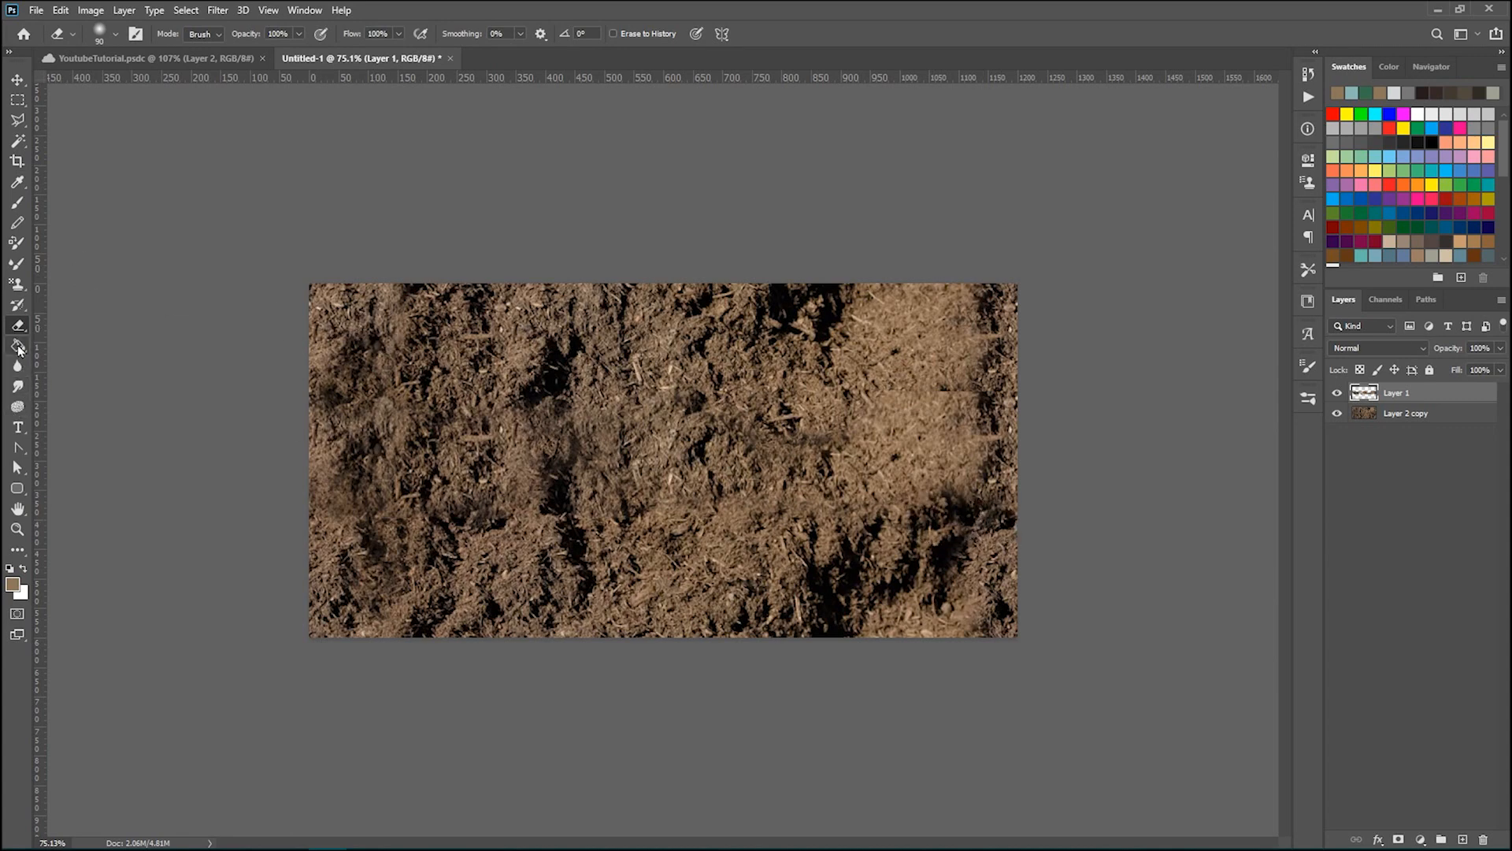
Step: Merge the strip into the dirt layer and retouch the light patch and the central dirt using the Clone Stamp at brush size 40
click(20, 288)
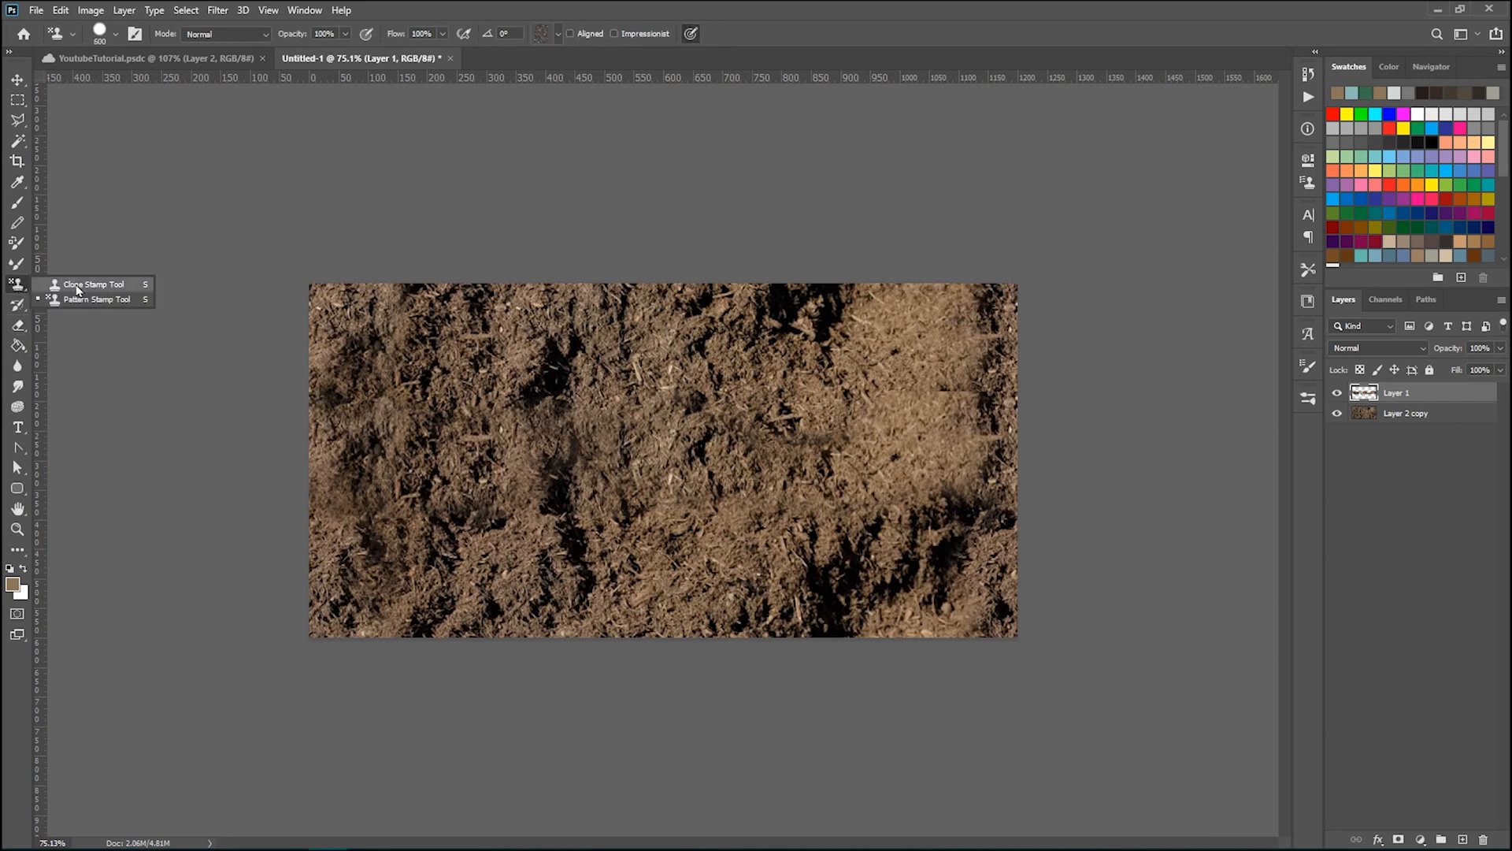
click(70, 287)
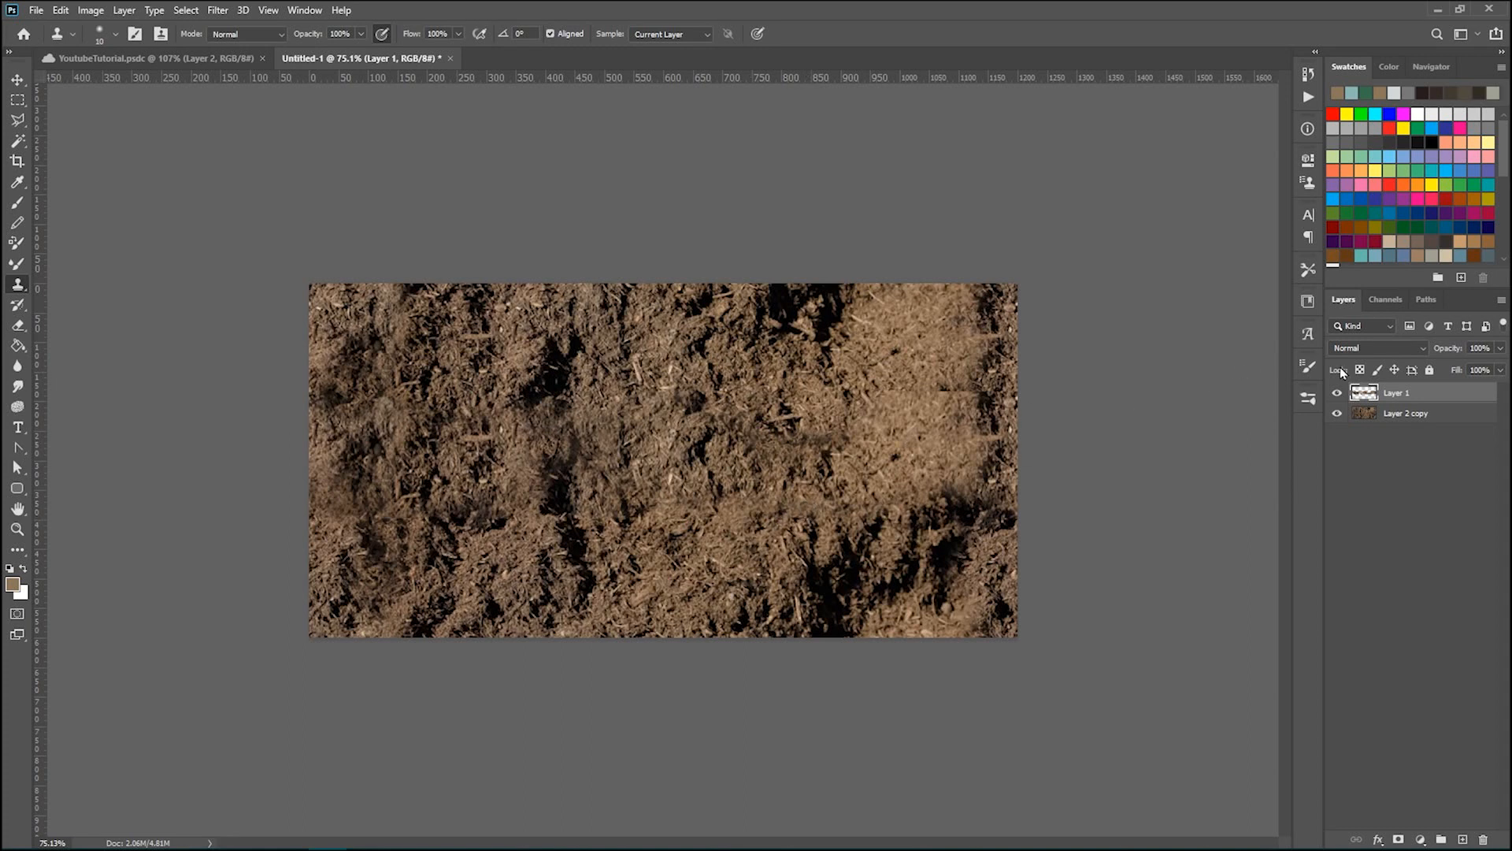
key(ctrl+e)
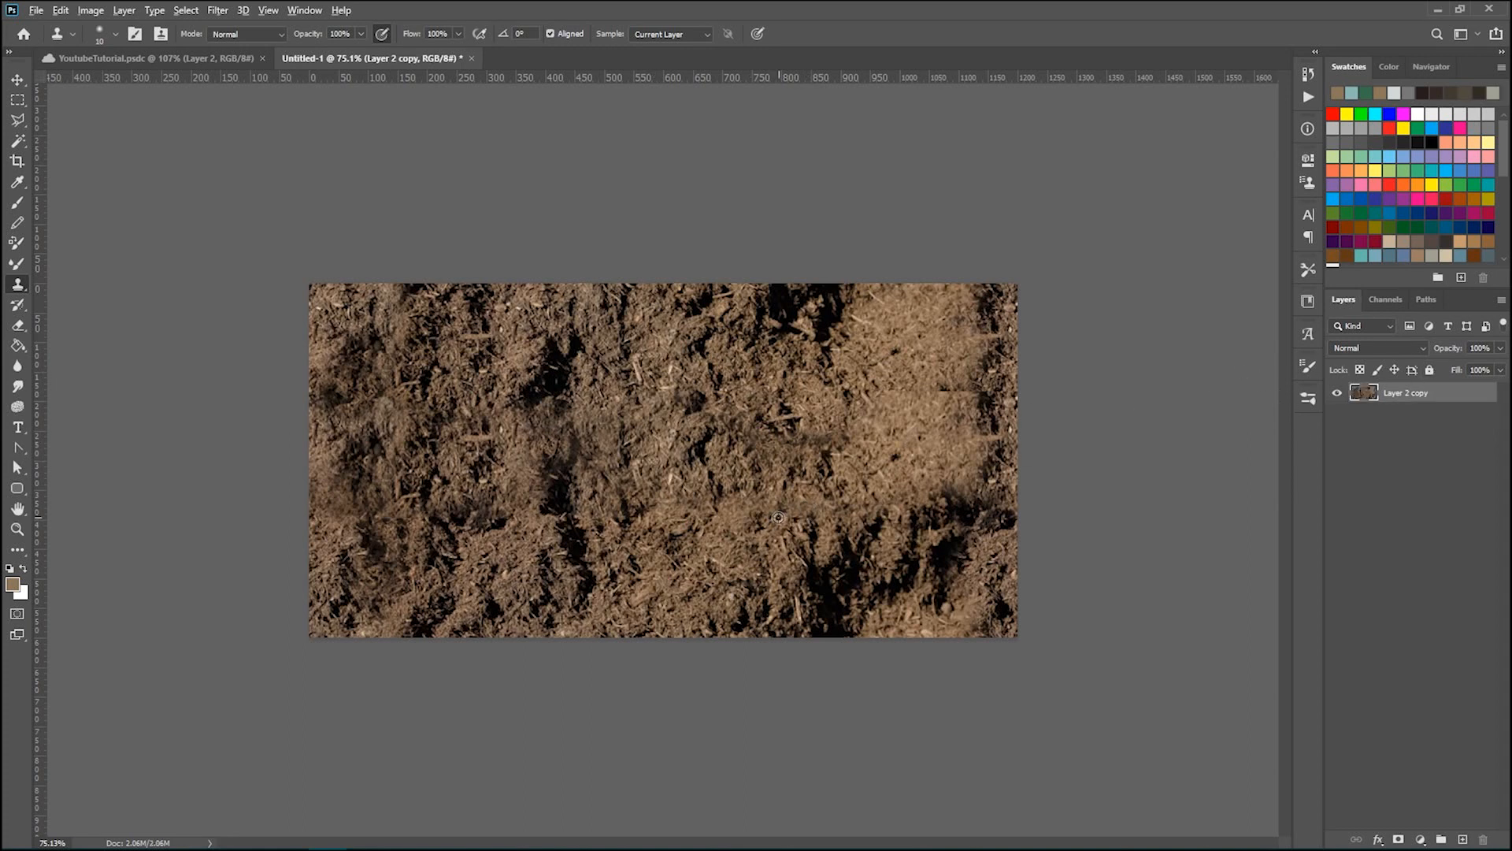
key(bracketright)
key(bracketright)
key(bracketright)
mouse_move(897, 347)
mouse_down()
mouse_move(898, 397)
mouse_move(955, 389)
mouse_up()
click(896, 441)
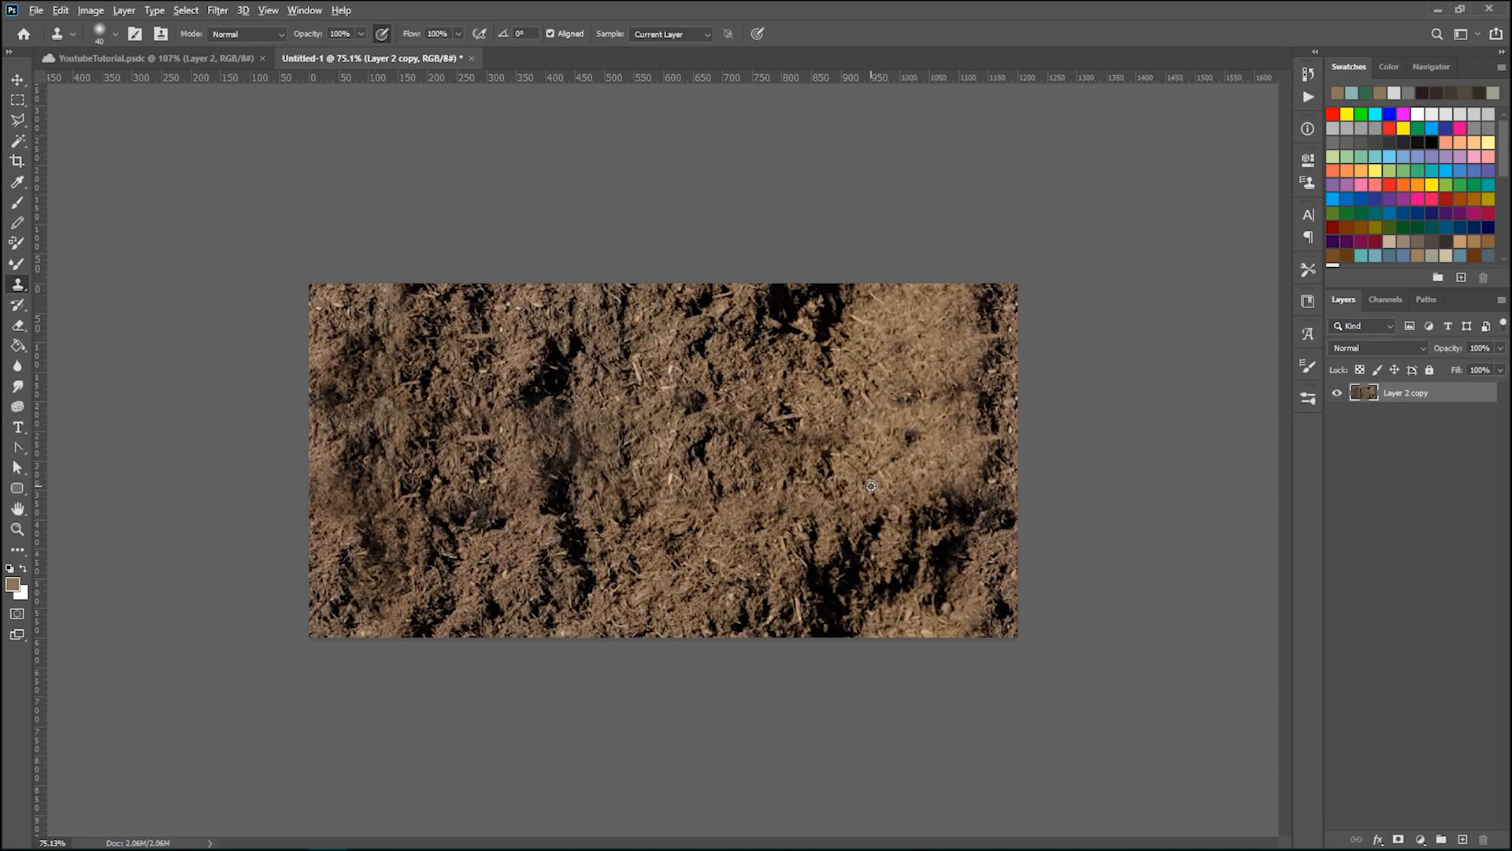
alt+click(826, 518)
drag(712, 446, 713, 461)
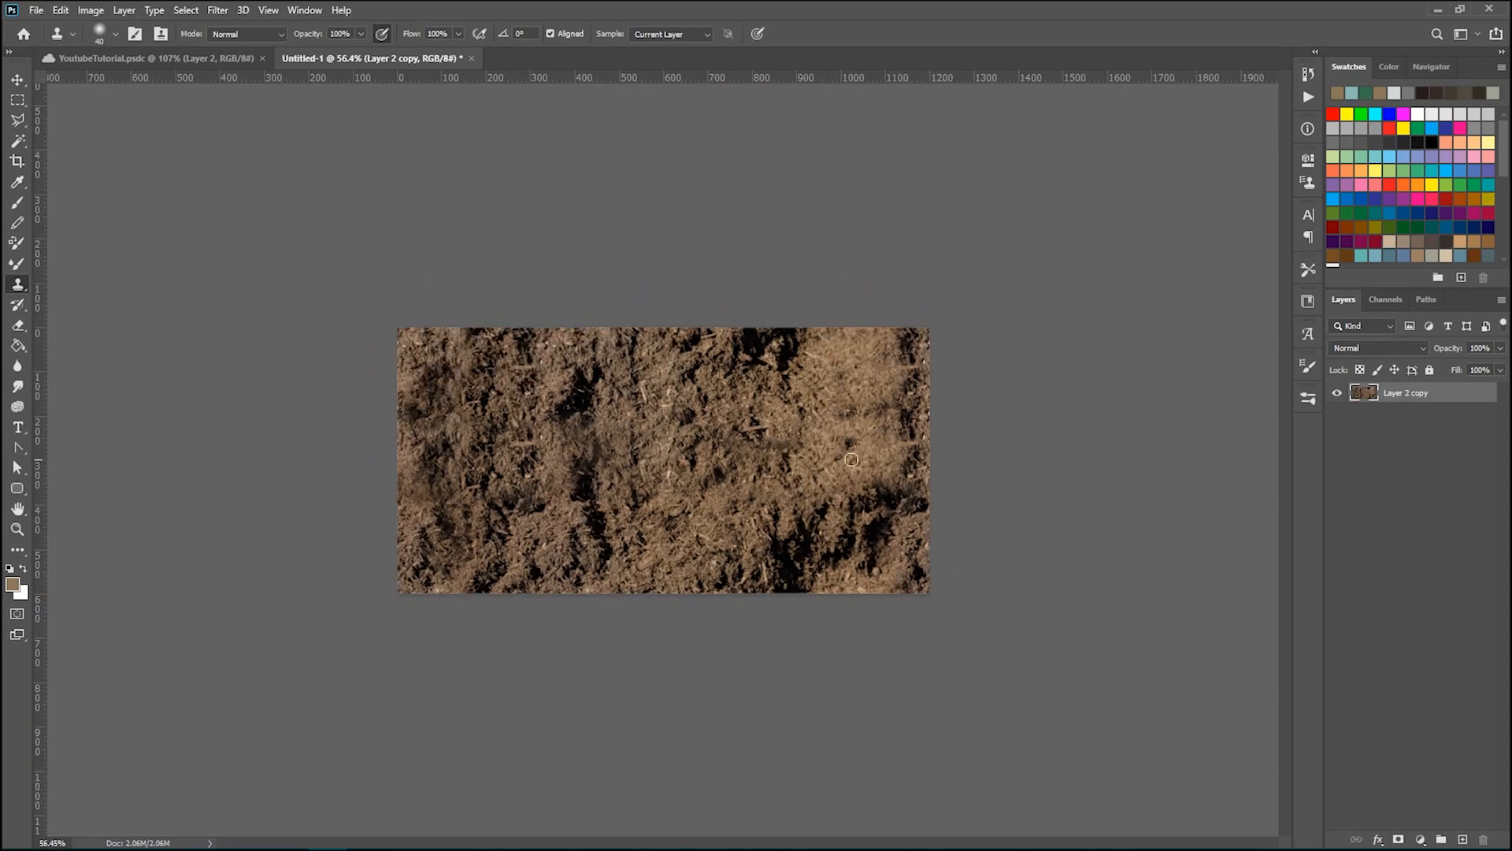
Step: Offset the dirt texture by 0 pixels horizontally and 300 pixels vertically with Wrap Around
scroll(647, 487, up, 1)
scroll(957, 454, down, 1)
scroll(659, 455, down, 1)
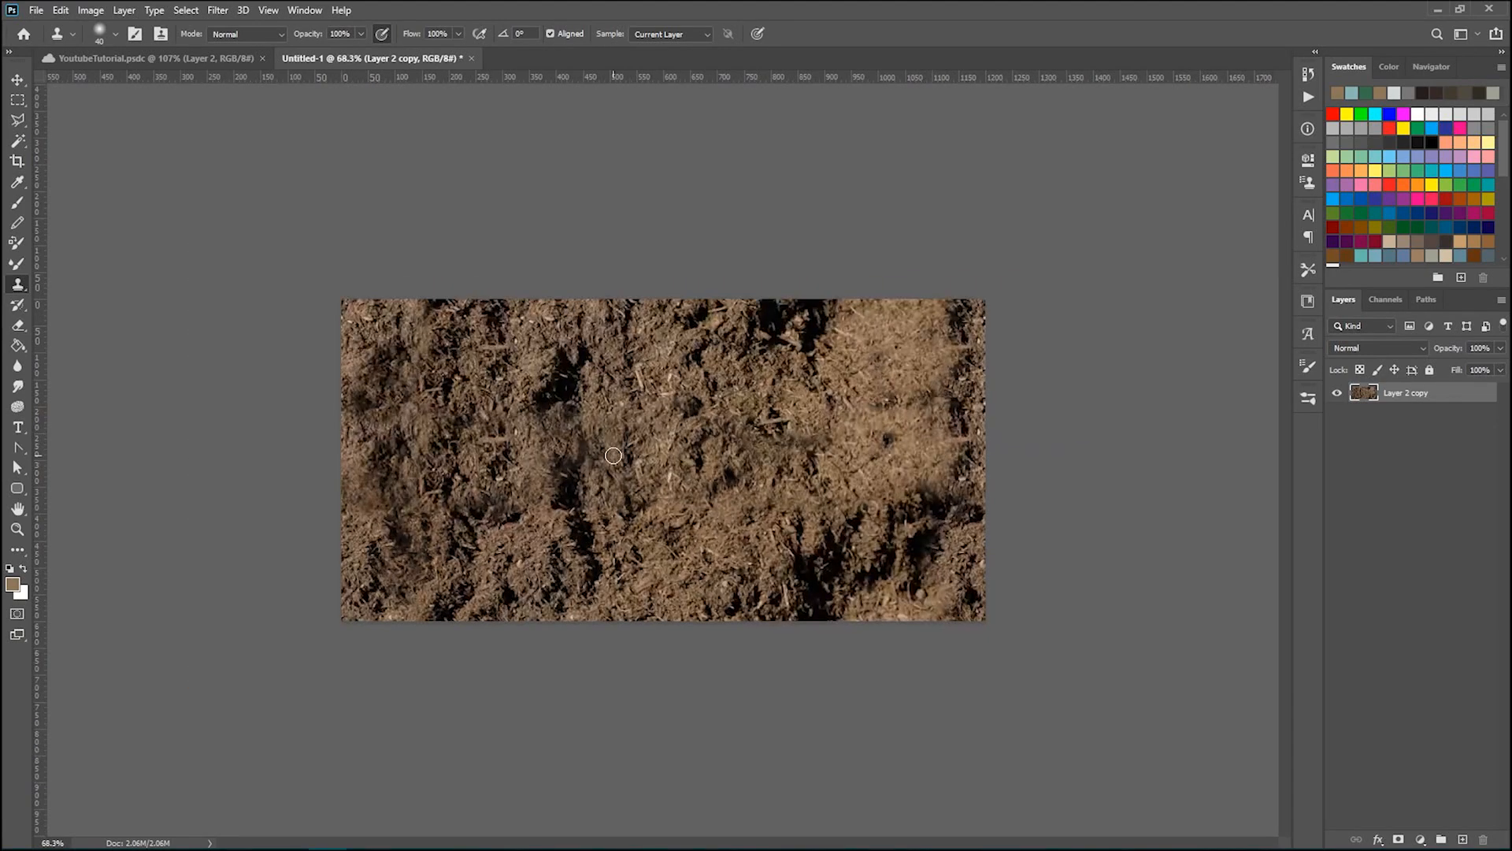
click(218, 11)
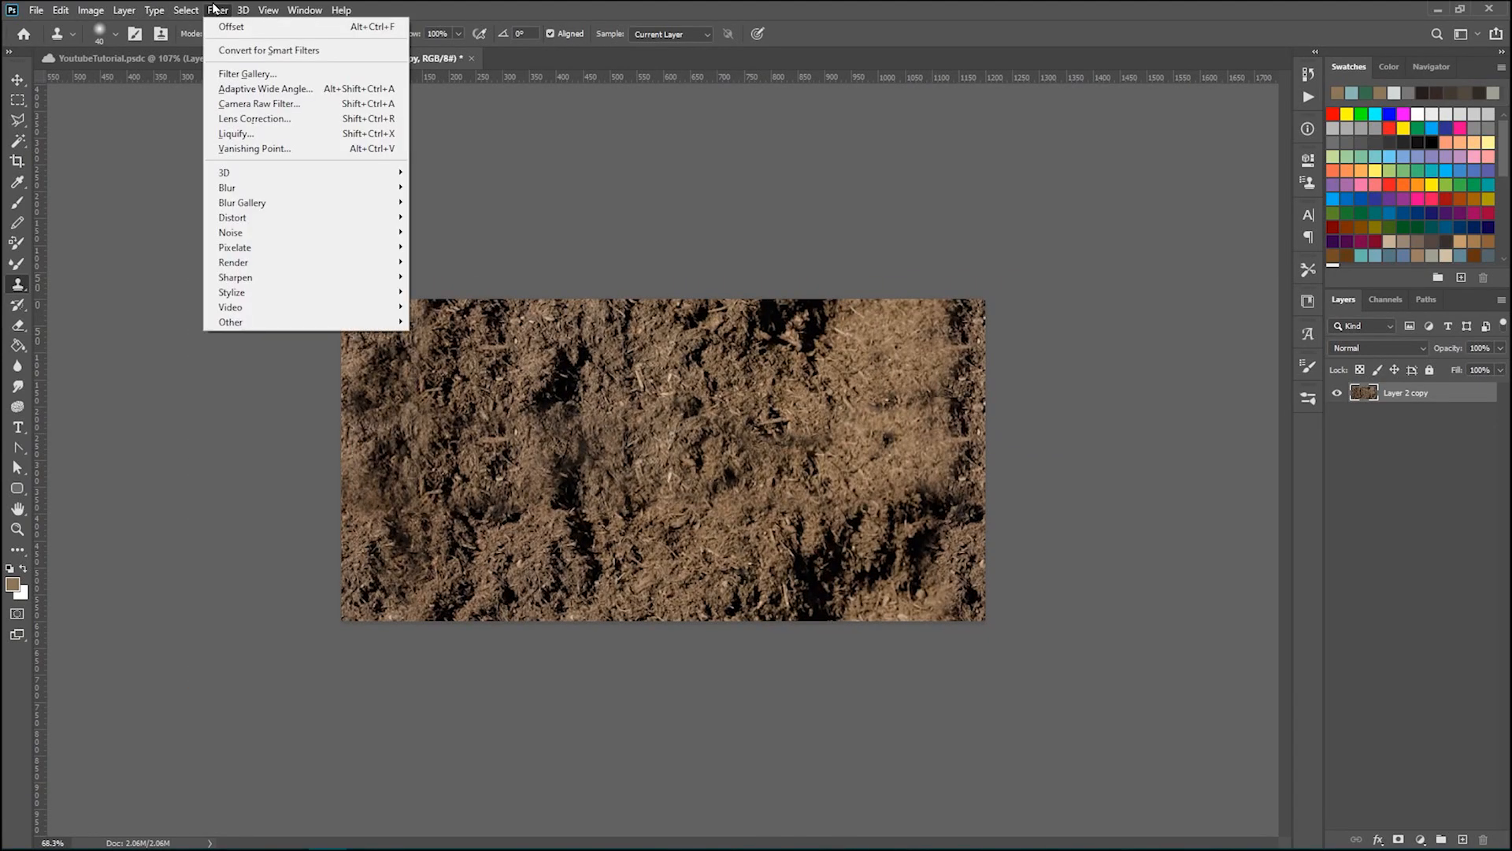
mouse_move(236, 321)
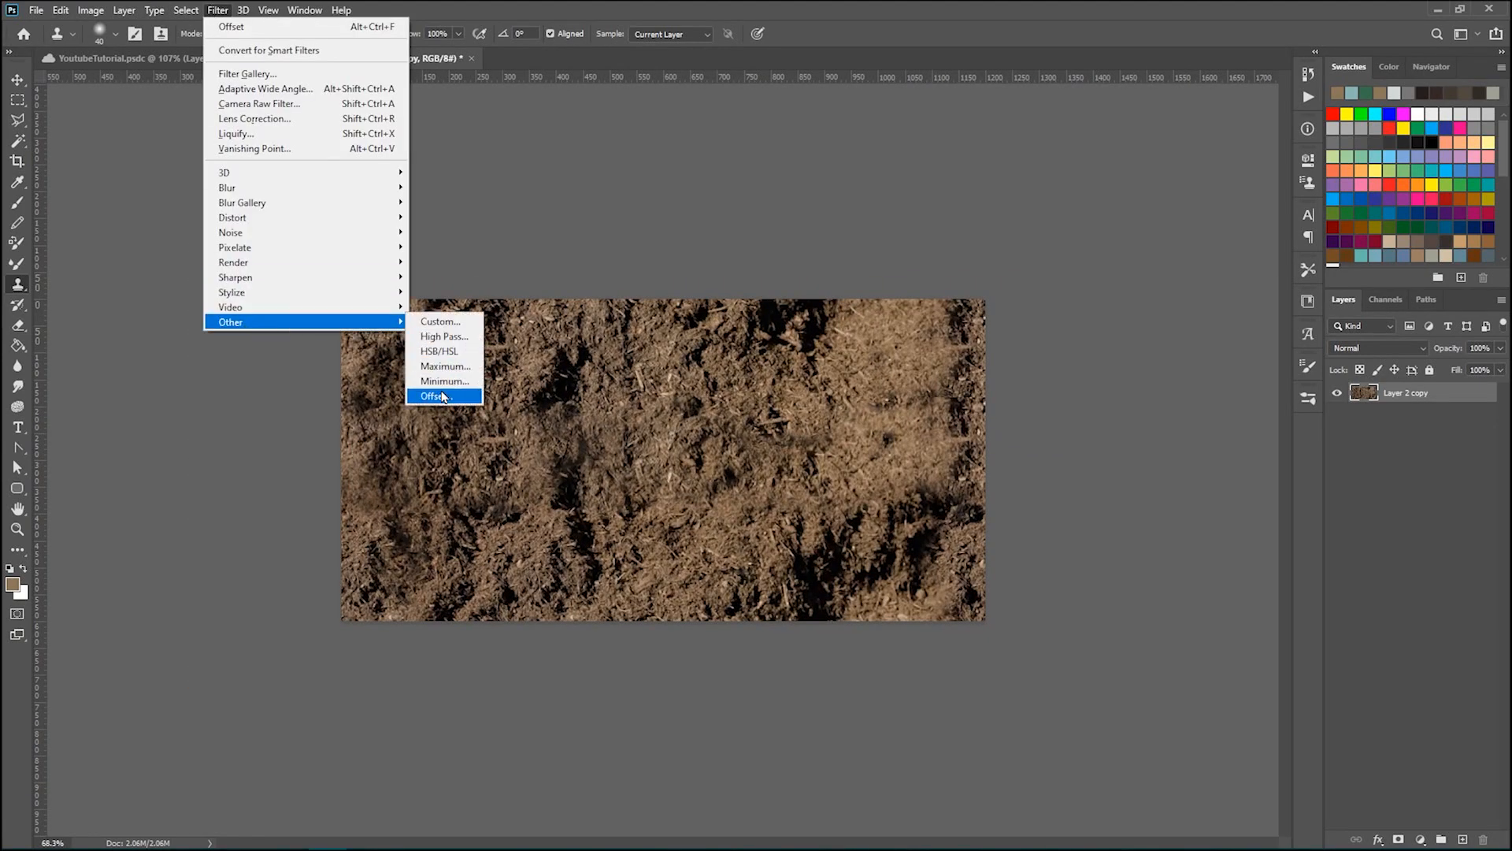
click(425, 392)
drag(912, 133, 1014, 123)
double_click(1016, 190)
text(0)
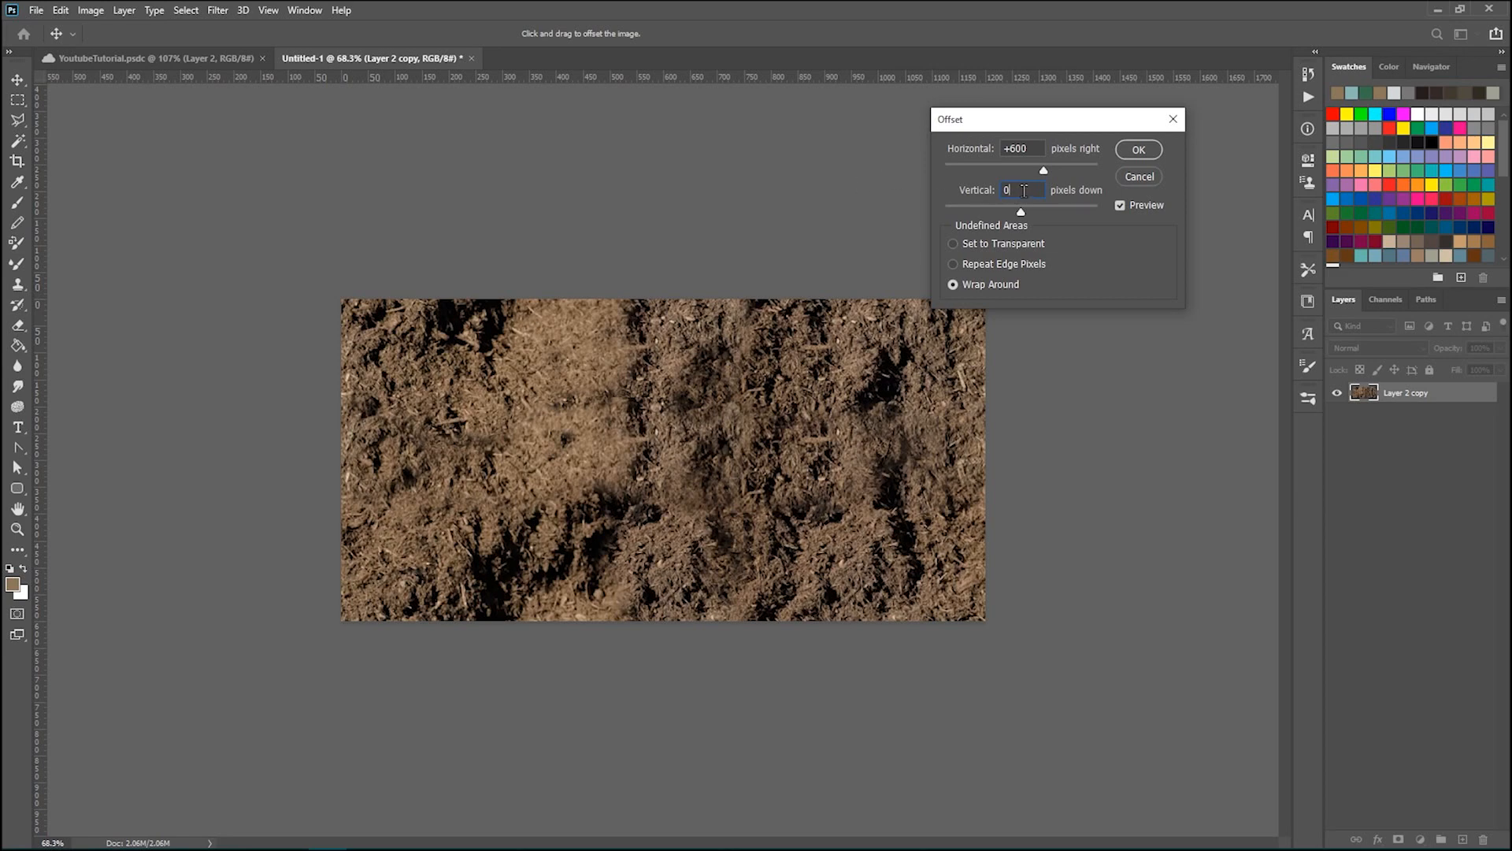
key(BackSpace)
text(300)
click(1030, 144)
text(0)
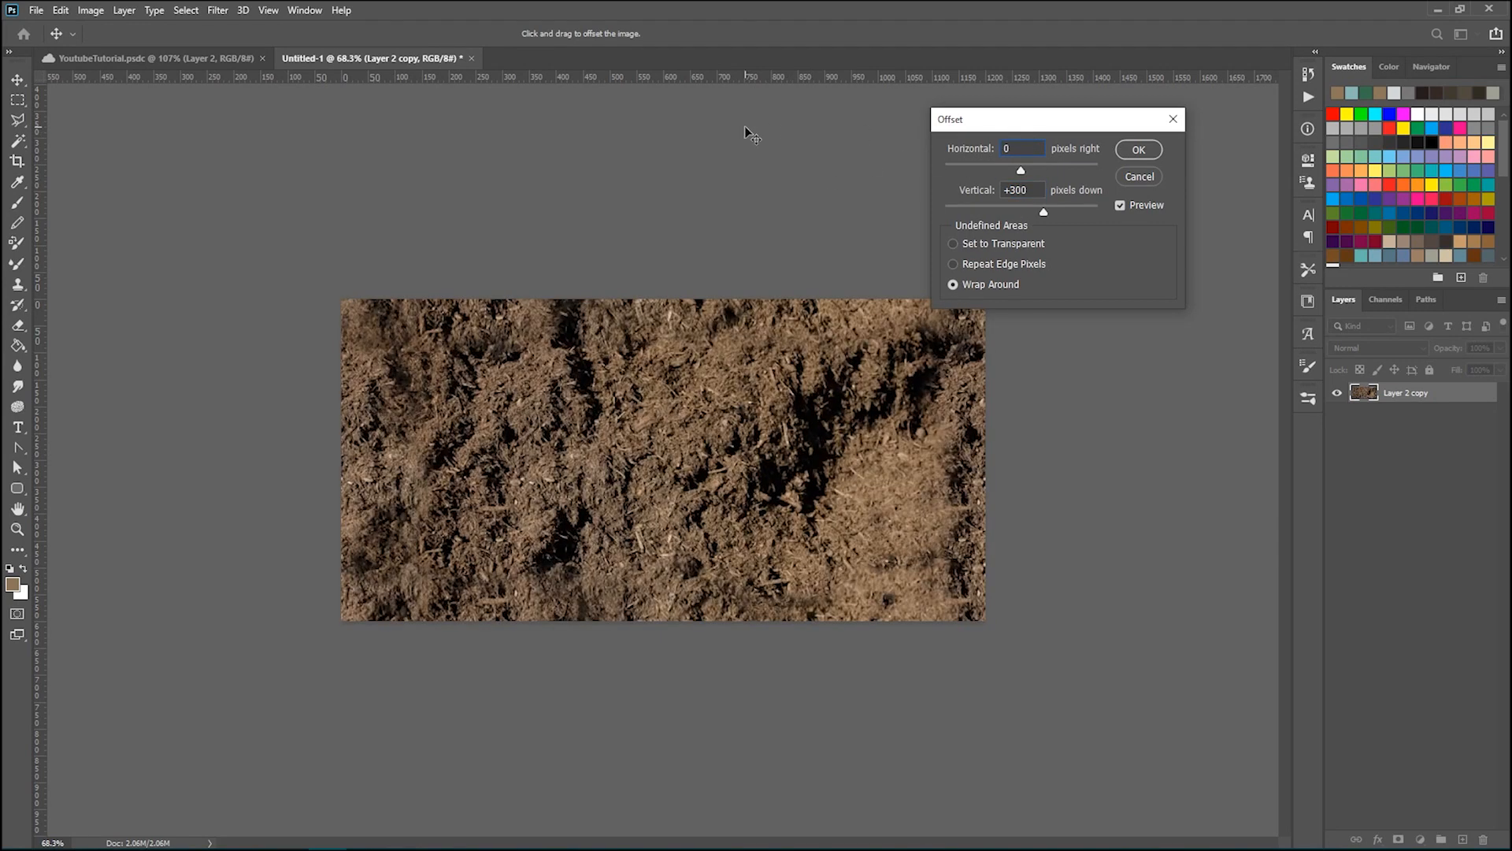
drag(1101, 118, 906, 120)
click(949, 151)
Step: Desaturate the offset dirt texture completely by setting its saturation to -100
key(s)
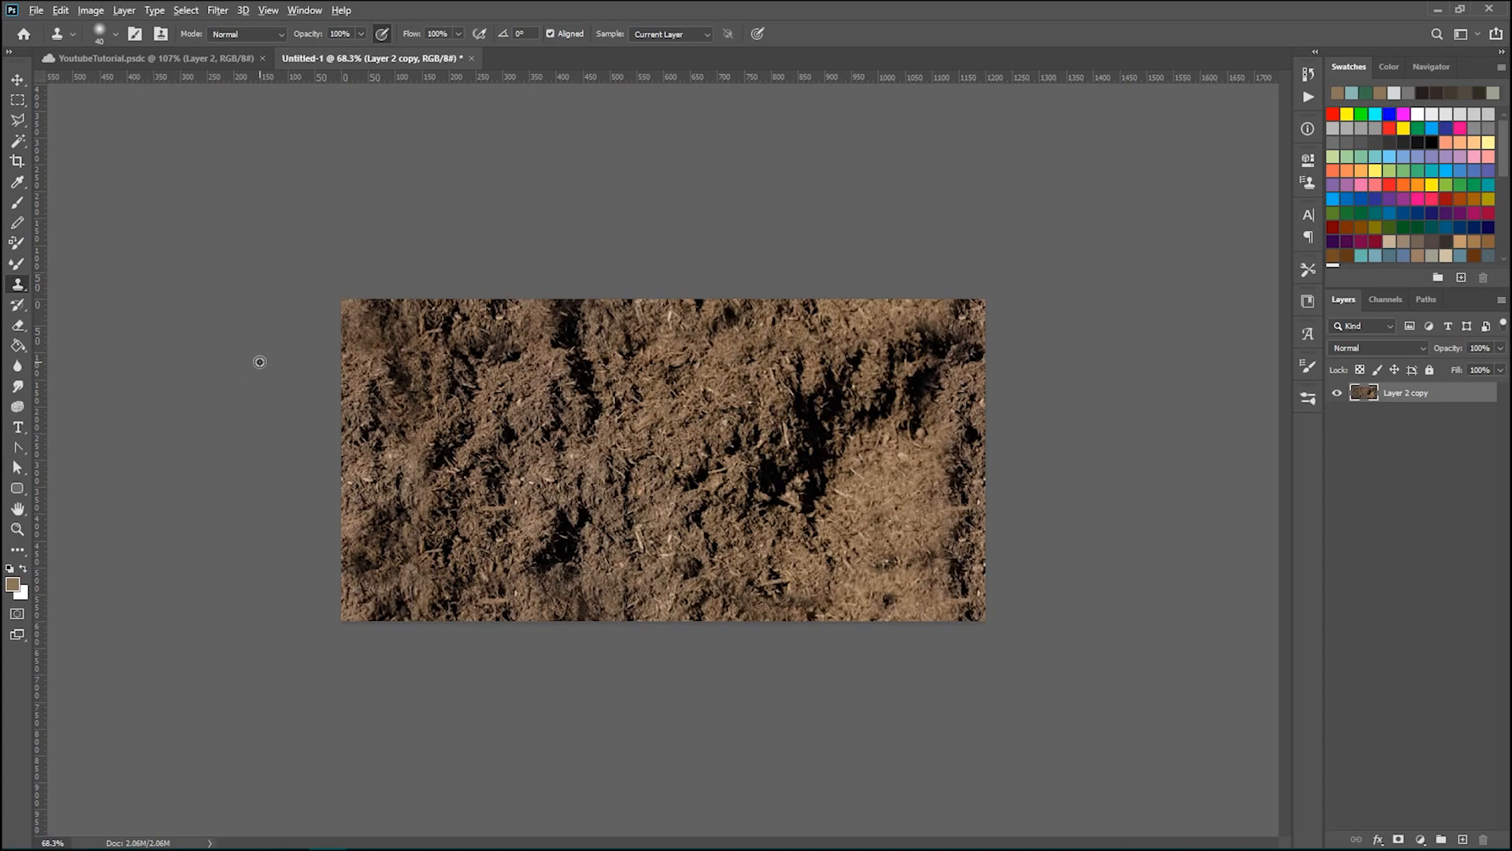
scroll(280, 361, up, 2)
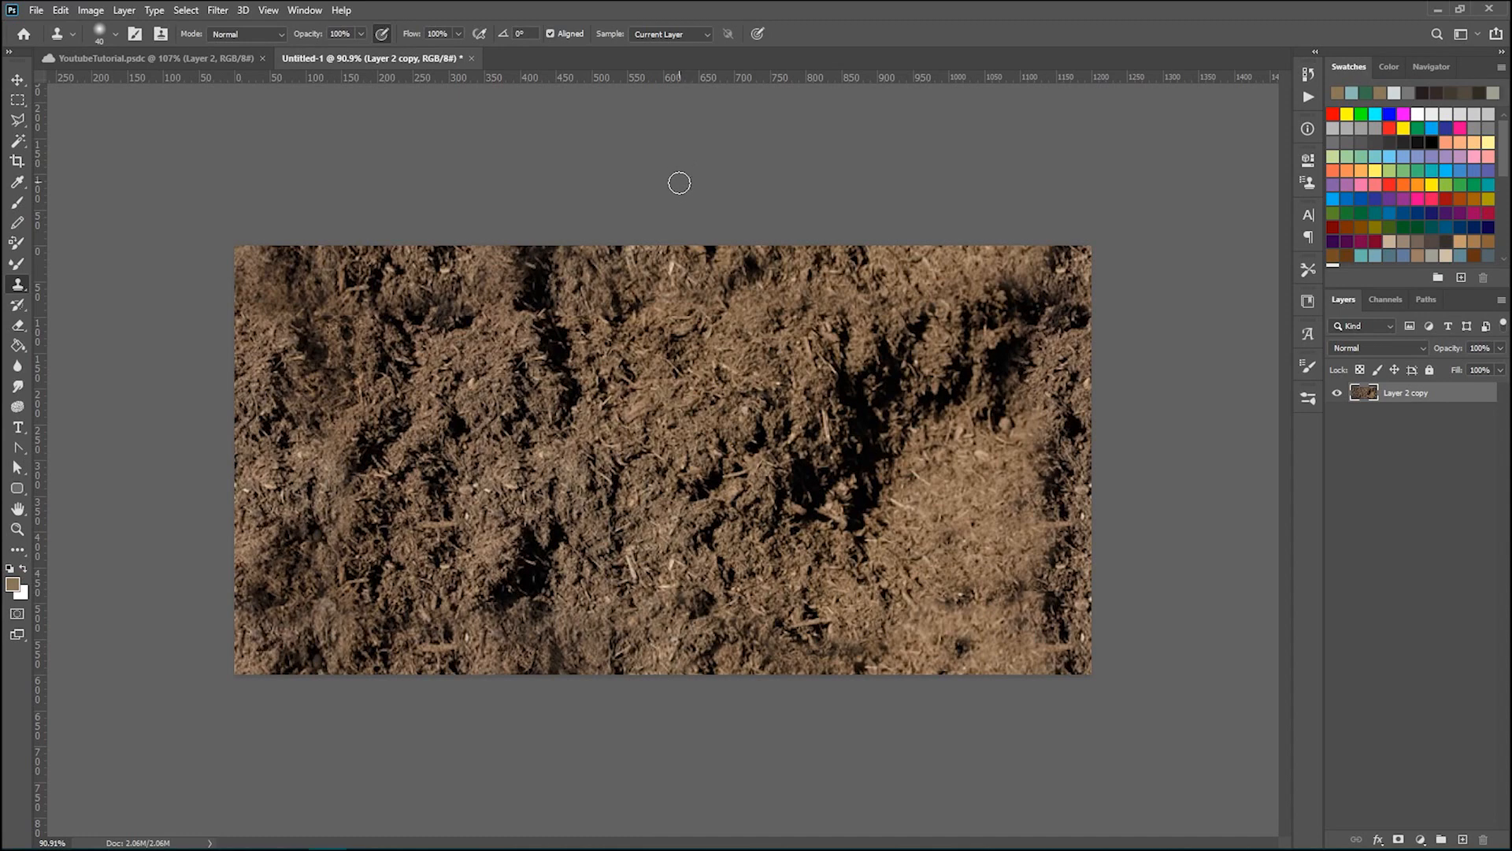
scroll(679, 183, down, 1)
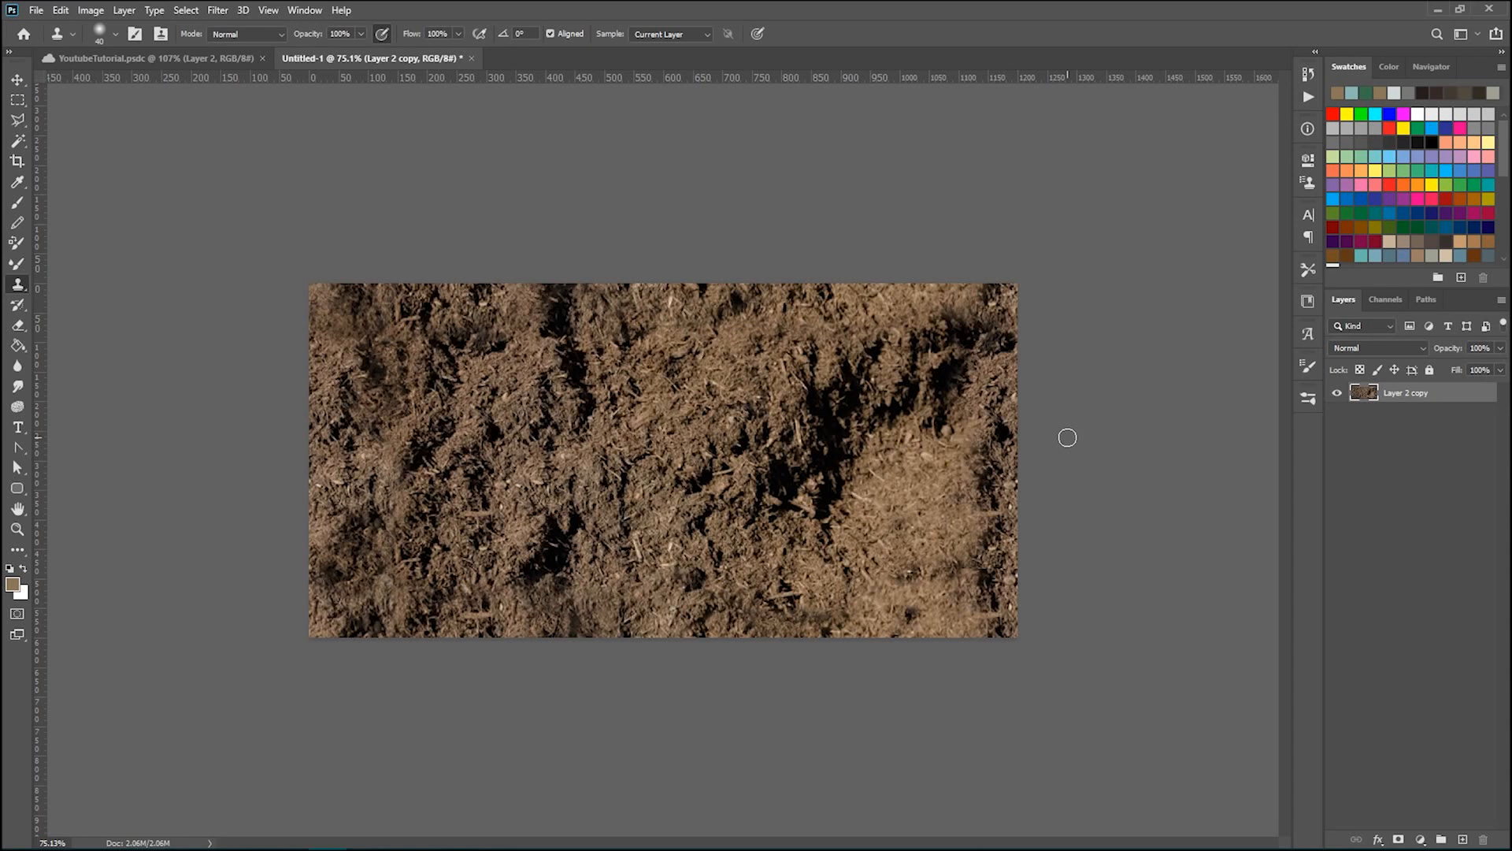
key(ctrl+u)
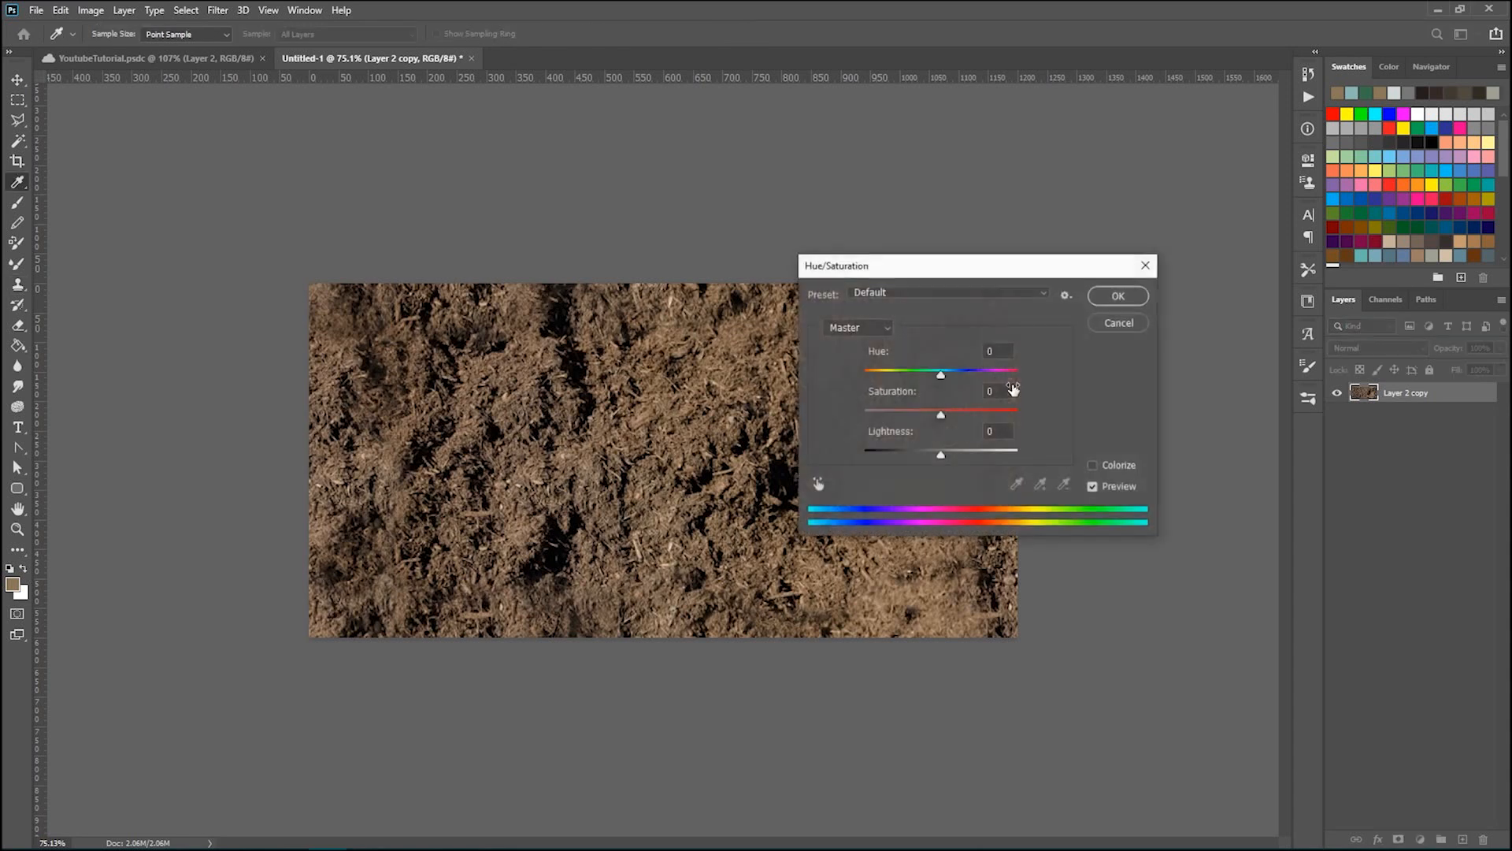
drag(941, 417, 669, 417)
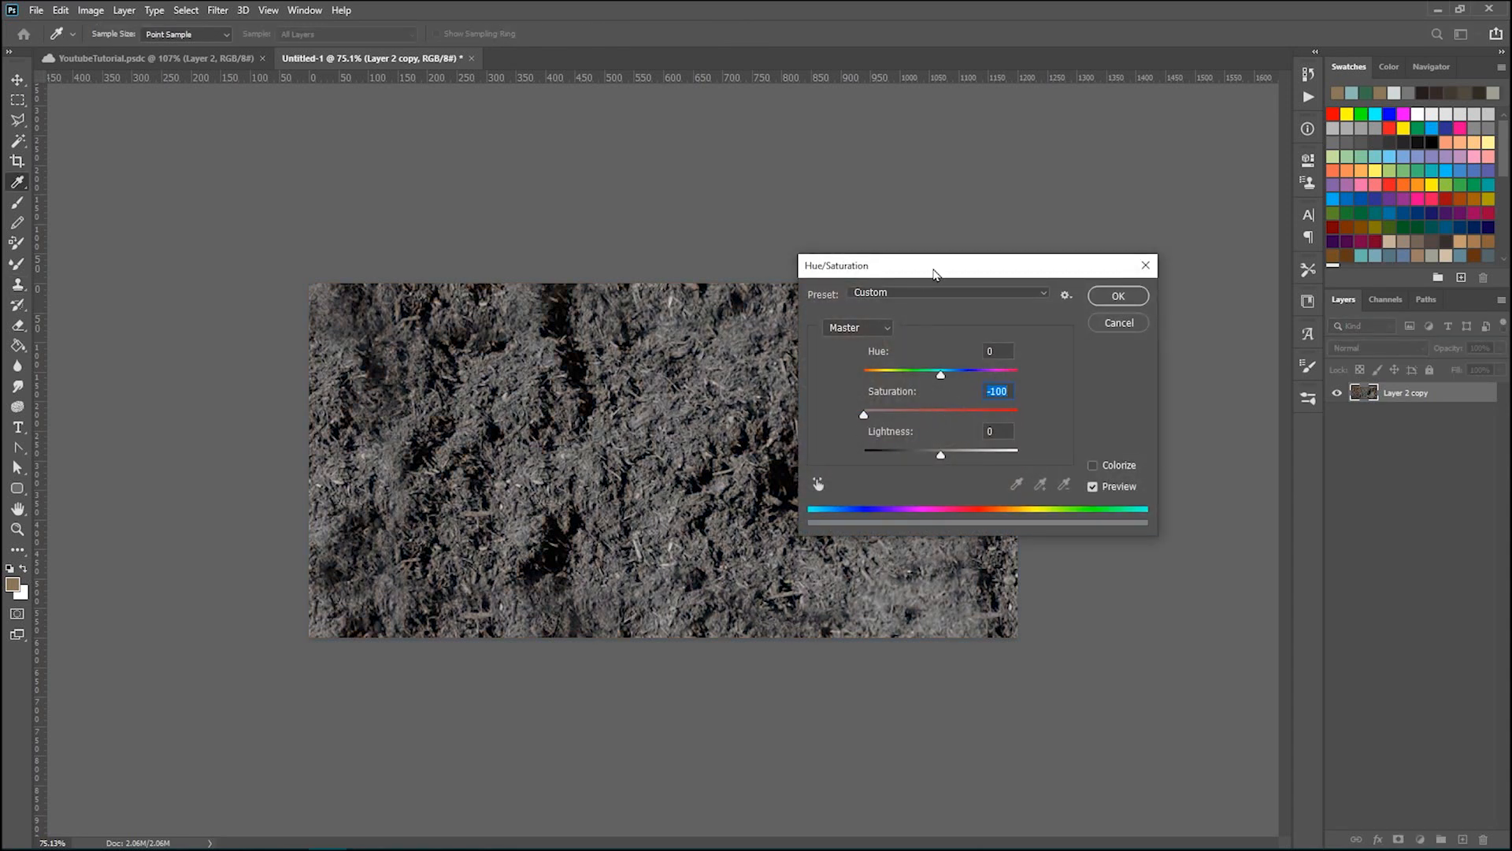
drag(932, 270, 723, 254)
click(905, 278)
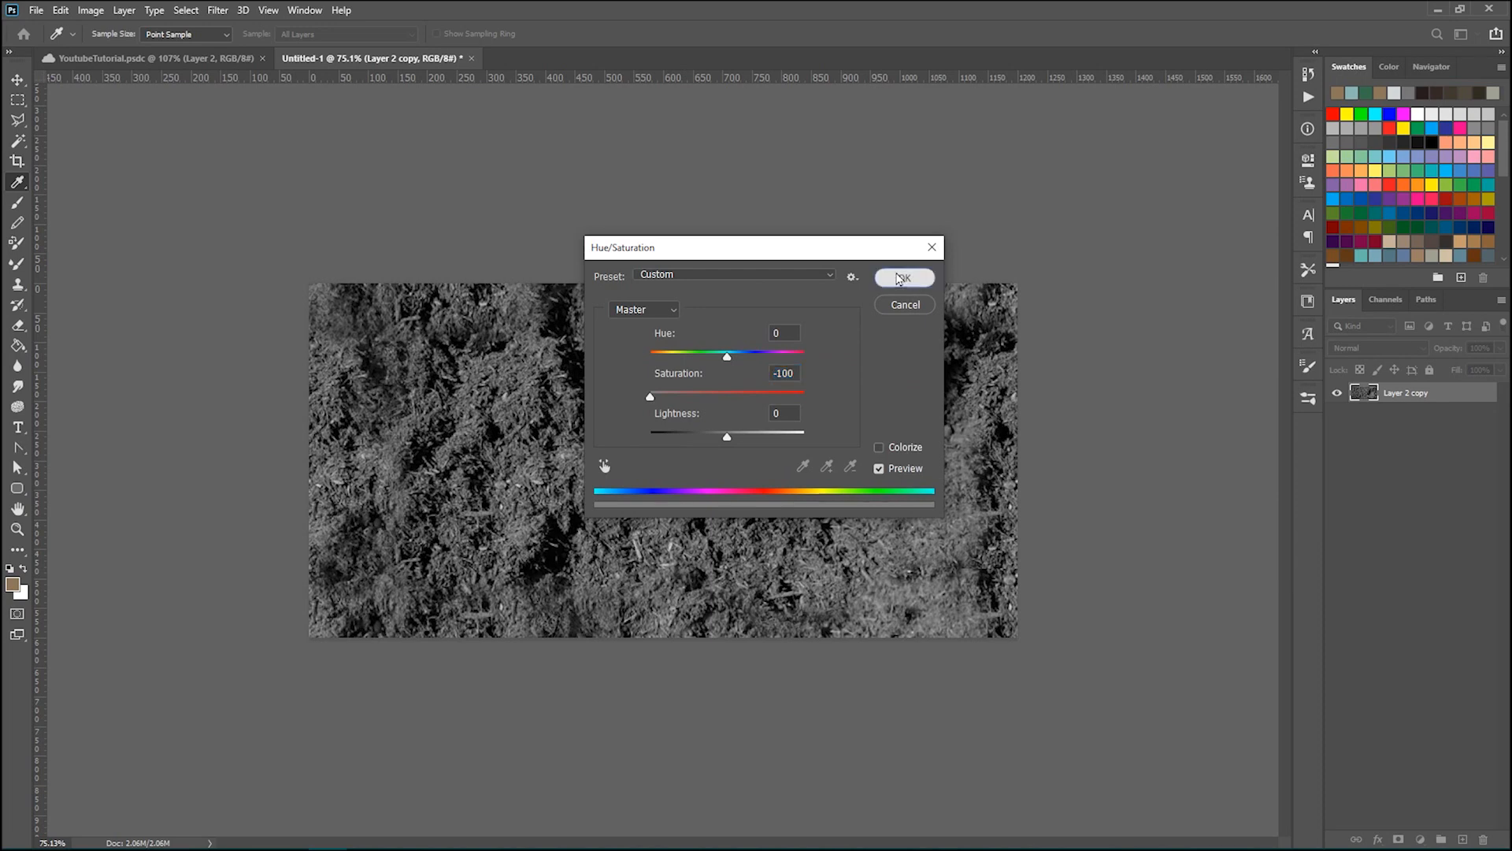
key(s)
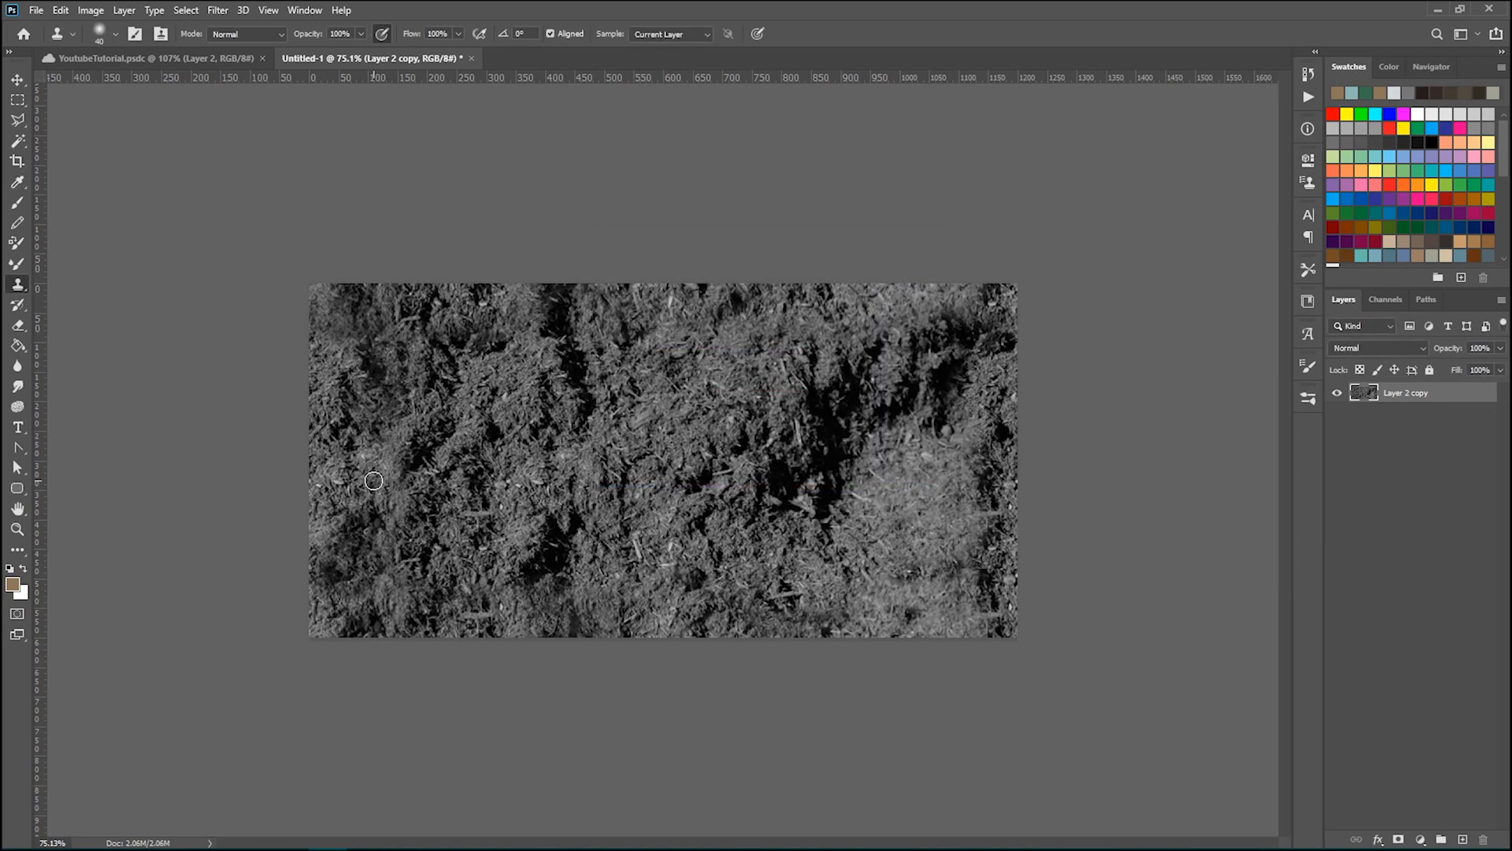
Step: Duplicate the grey dirt layer and invert the copy, blending it with Color Dodge
key(ctrl+j)
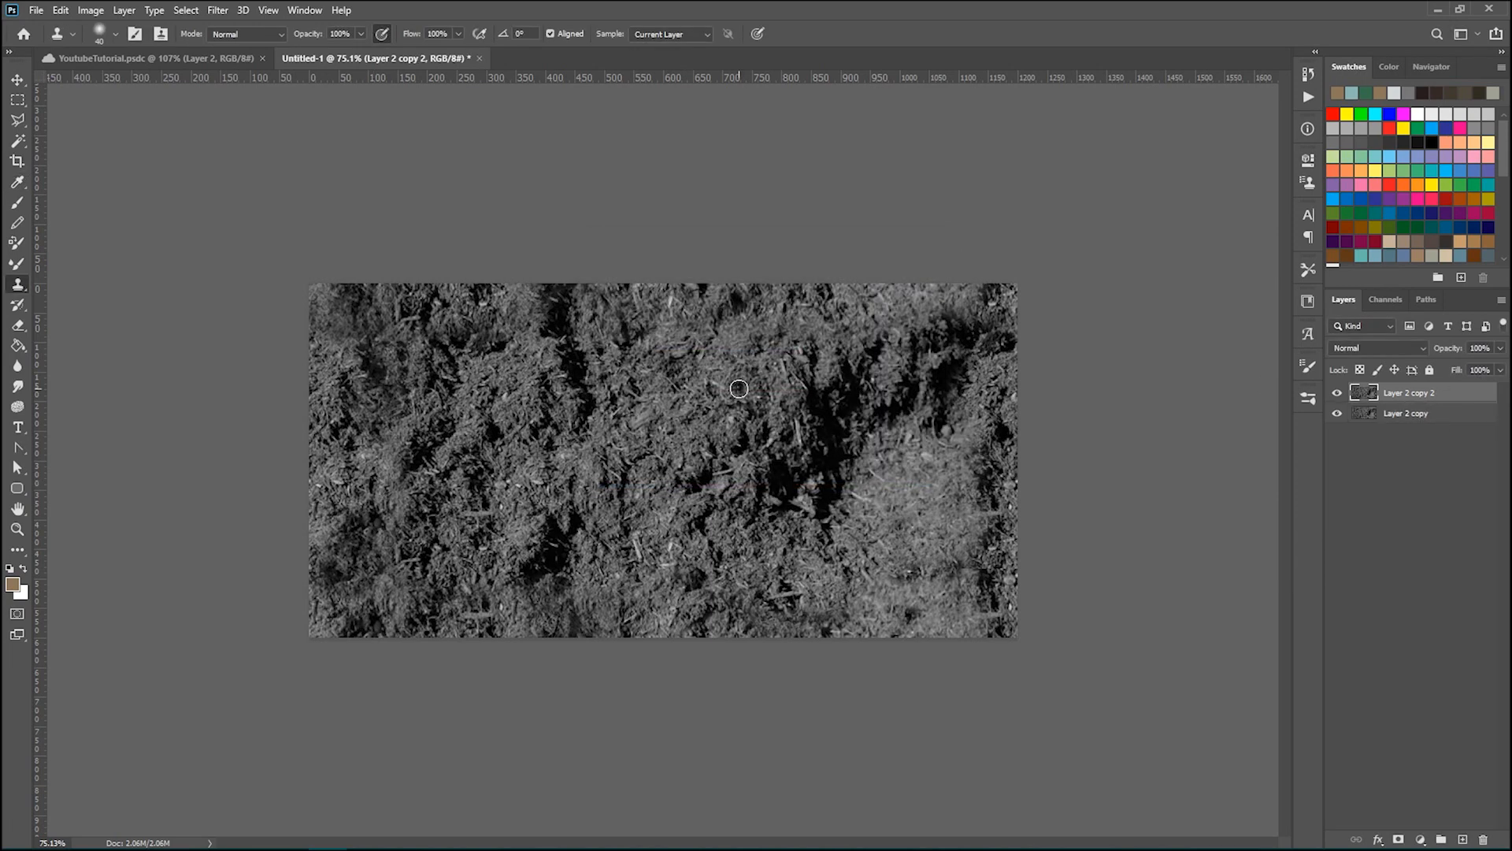
key(ctrl+i)
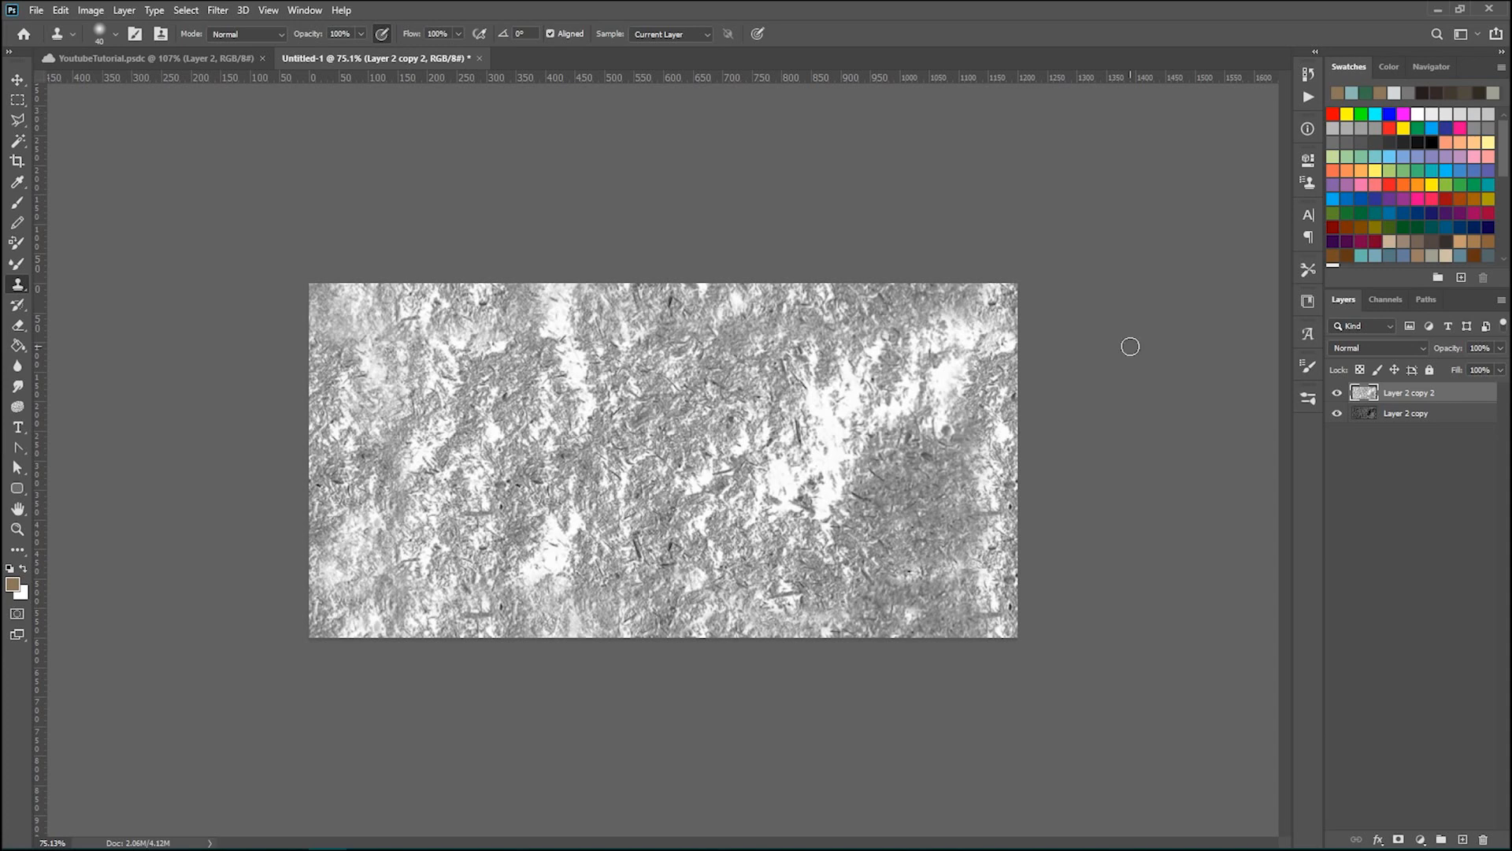
click(1384, 347)
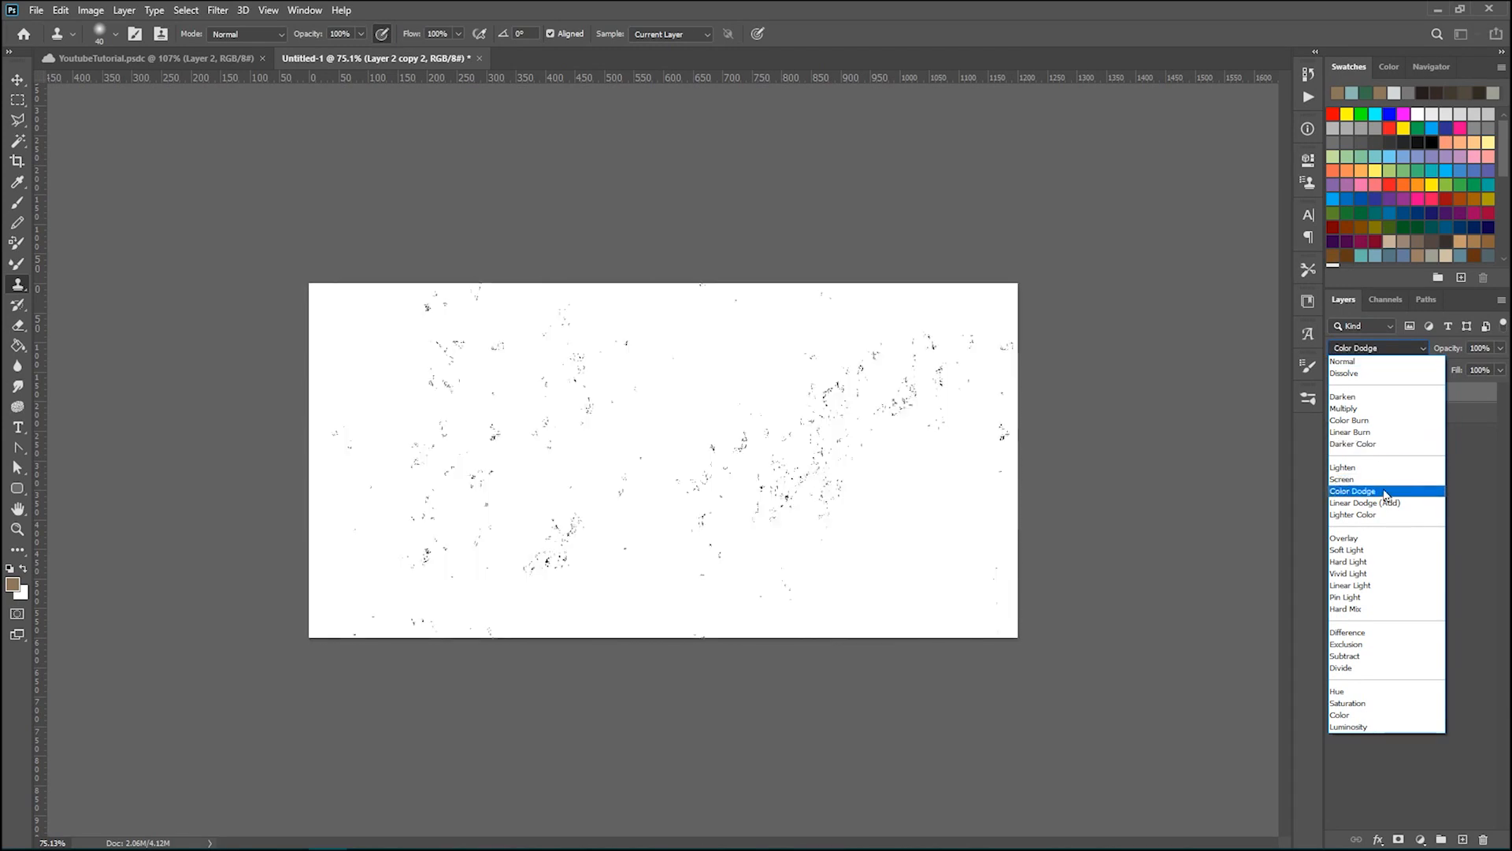
click(1374, 490)
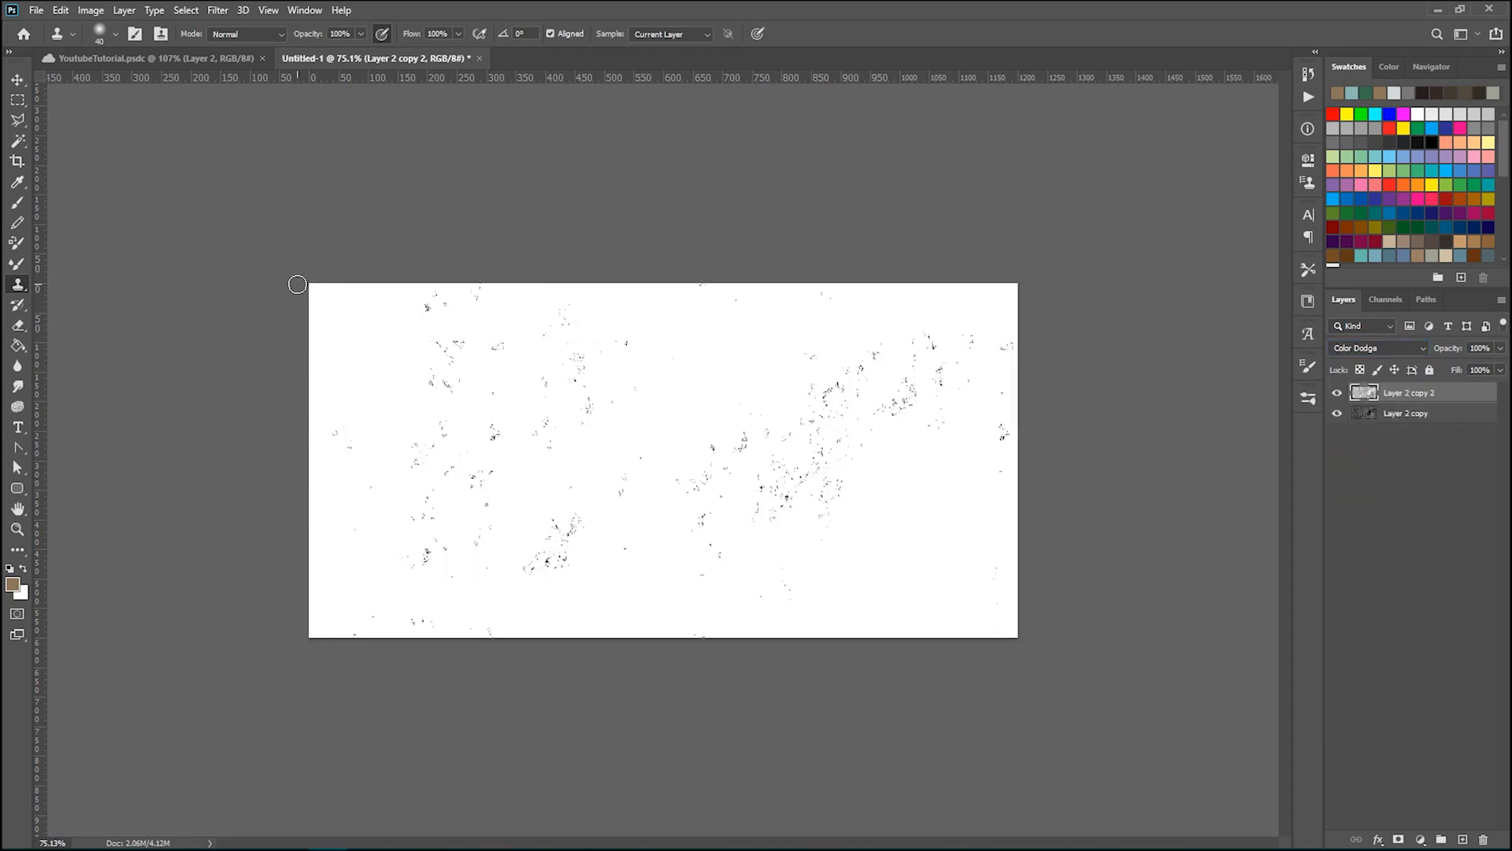
click(511, 436)
Step: Open the Minimum filter for the inverted Color Dodge layer, keeping the texture in view
click(217, 10)
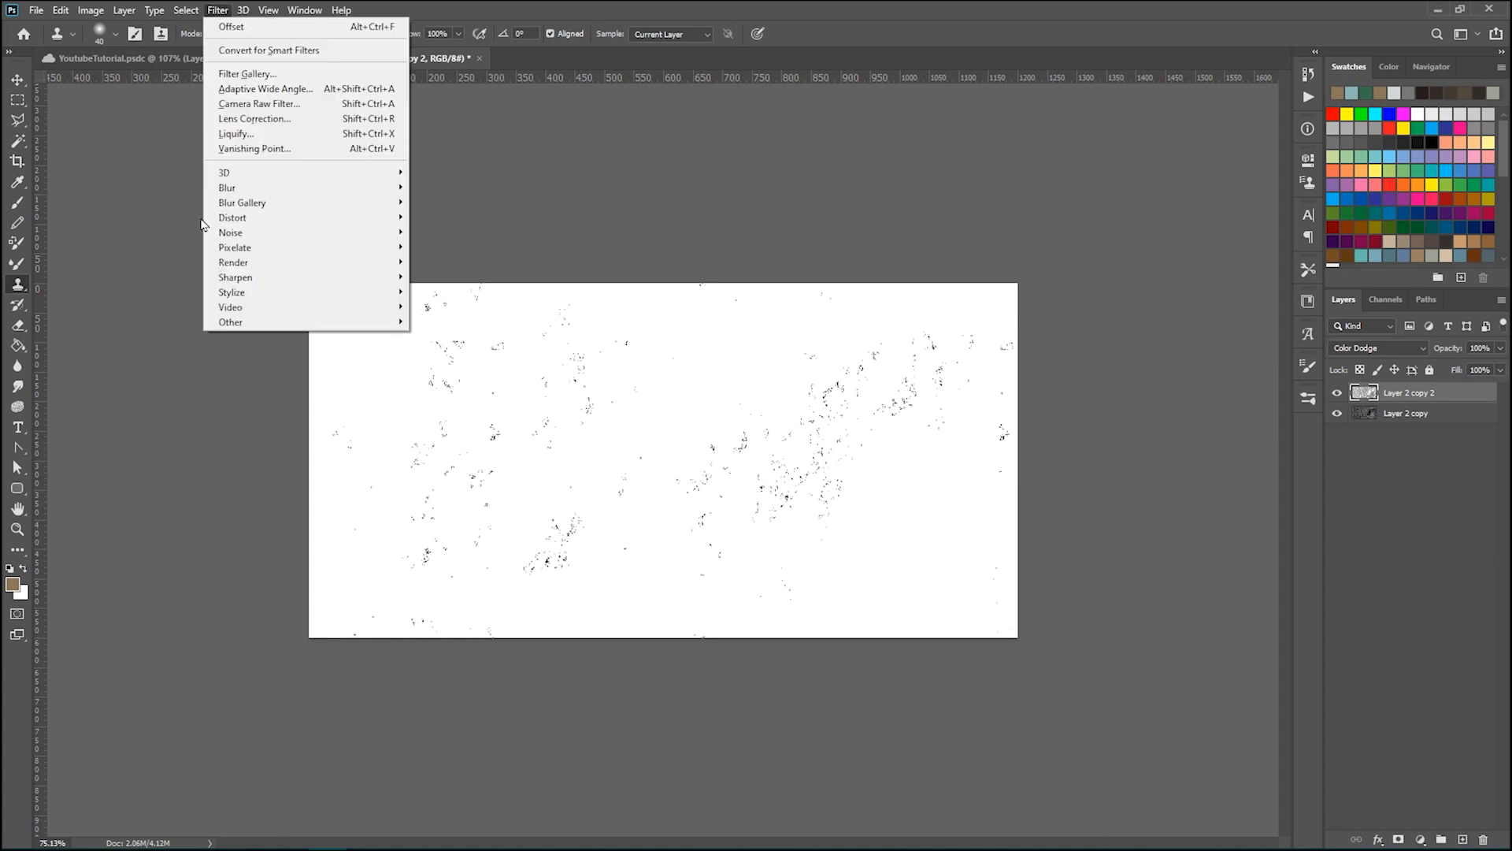
mouse_move(234, 326)
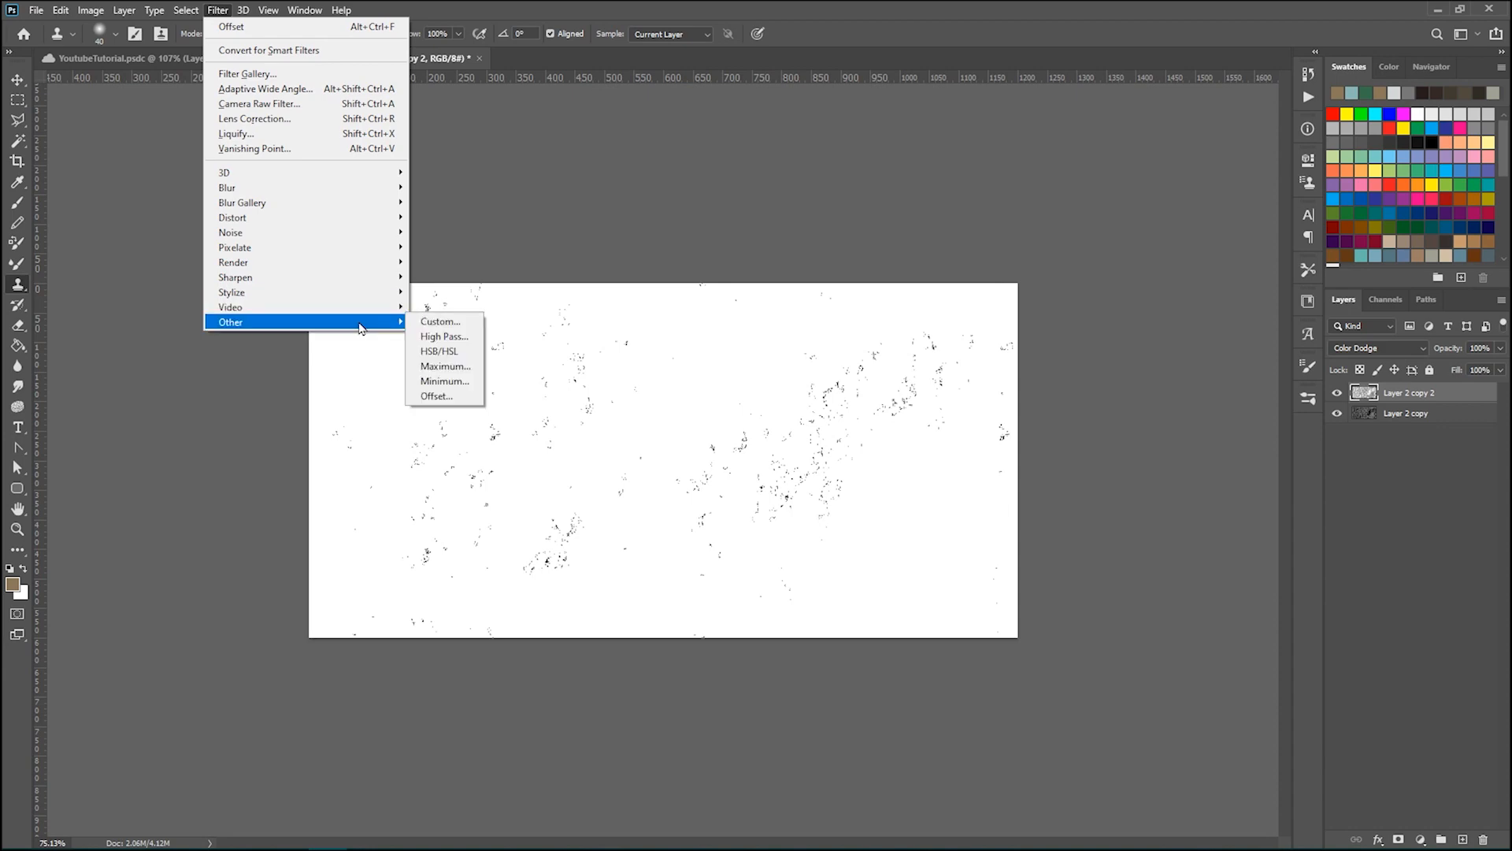
click(450, 384)
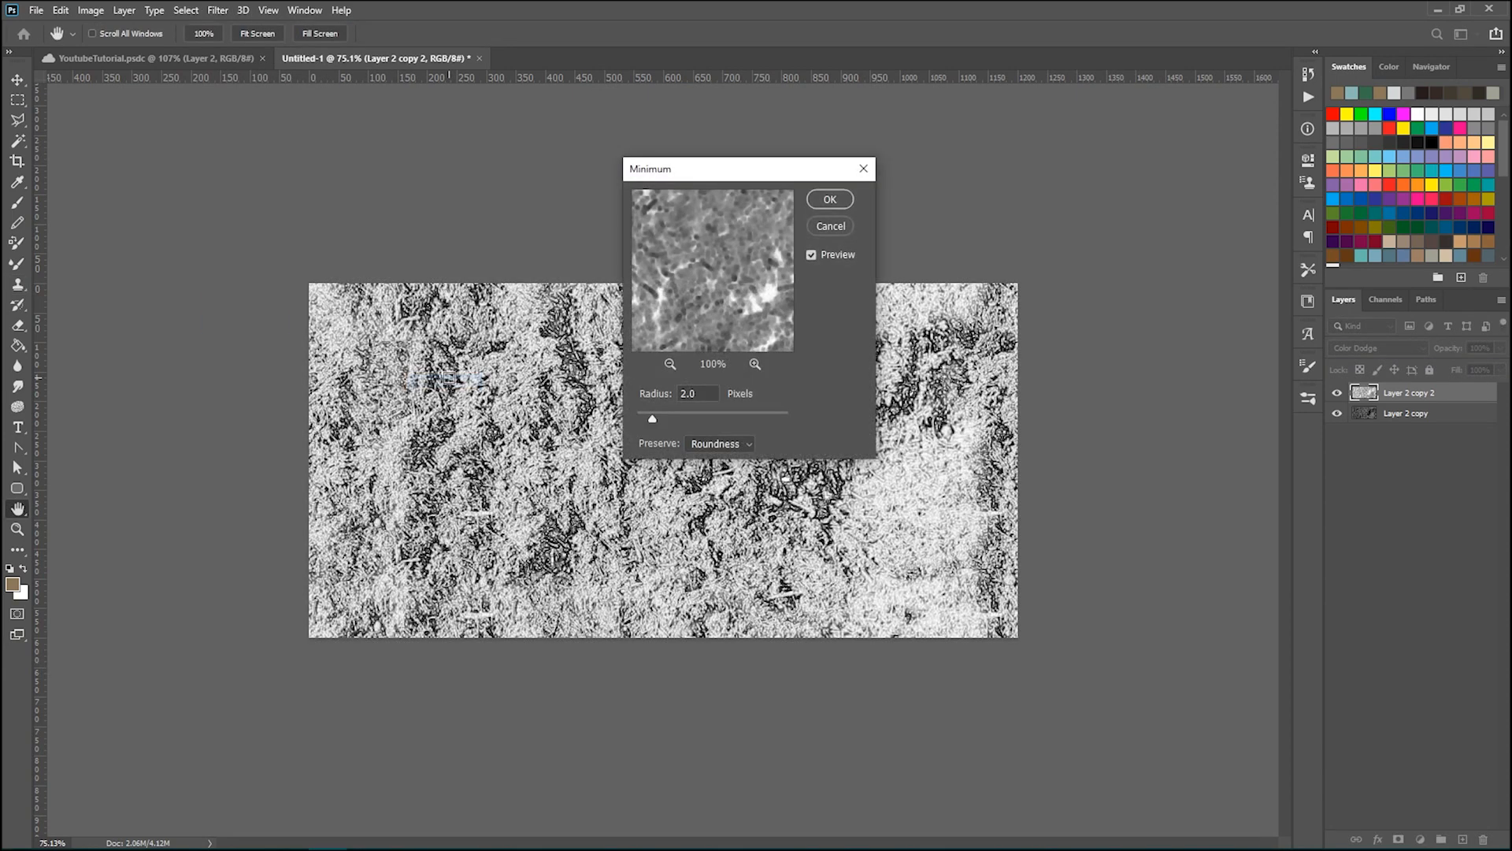
drag(706, 168, 1032, 201)
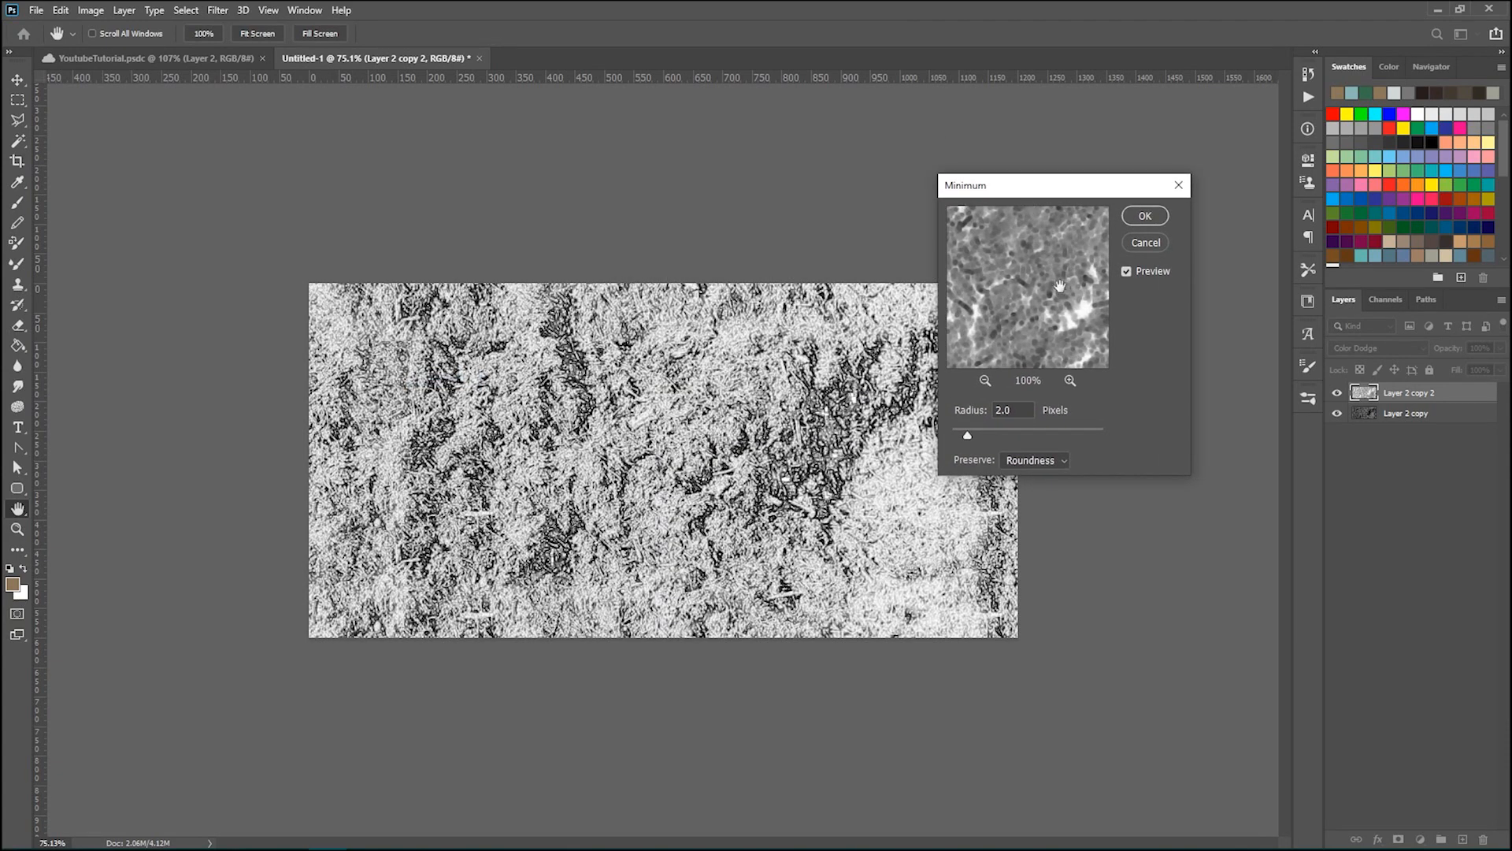
Step: Try Minimum radii of 0.7, 0.2, 0.8 and 1.6 pixels to compare the line effect on the texture
key(alt)
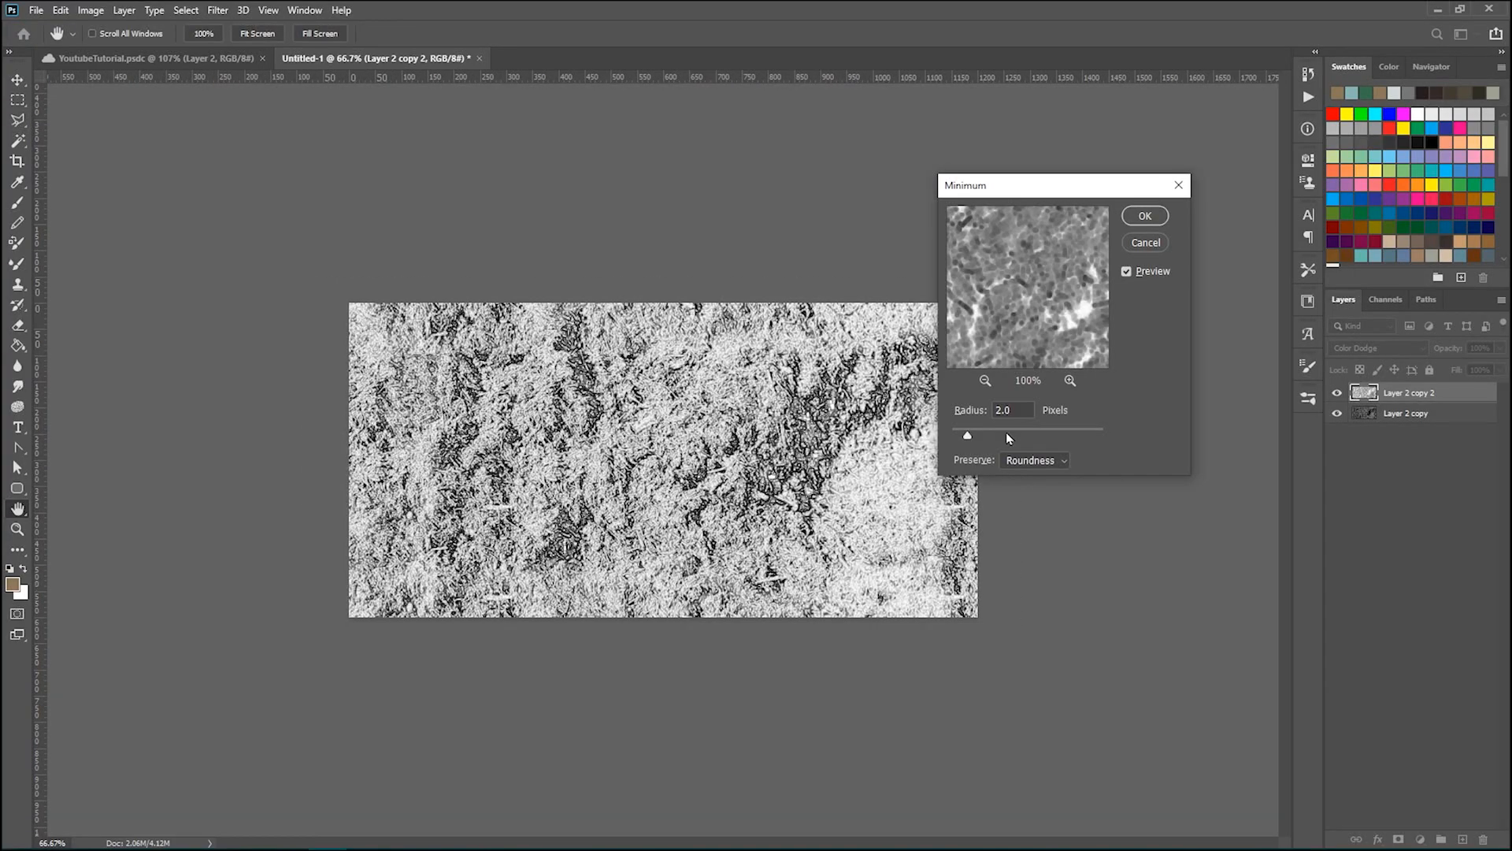
key(ctrl+plus)
key(ctrl+plus)
drag(972, 437, 956, 436)
key(ctrl+minus)
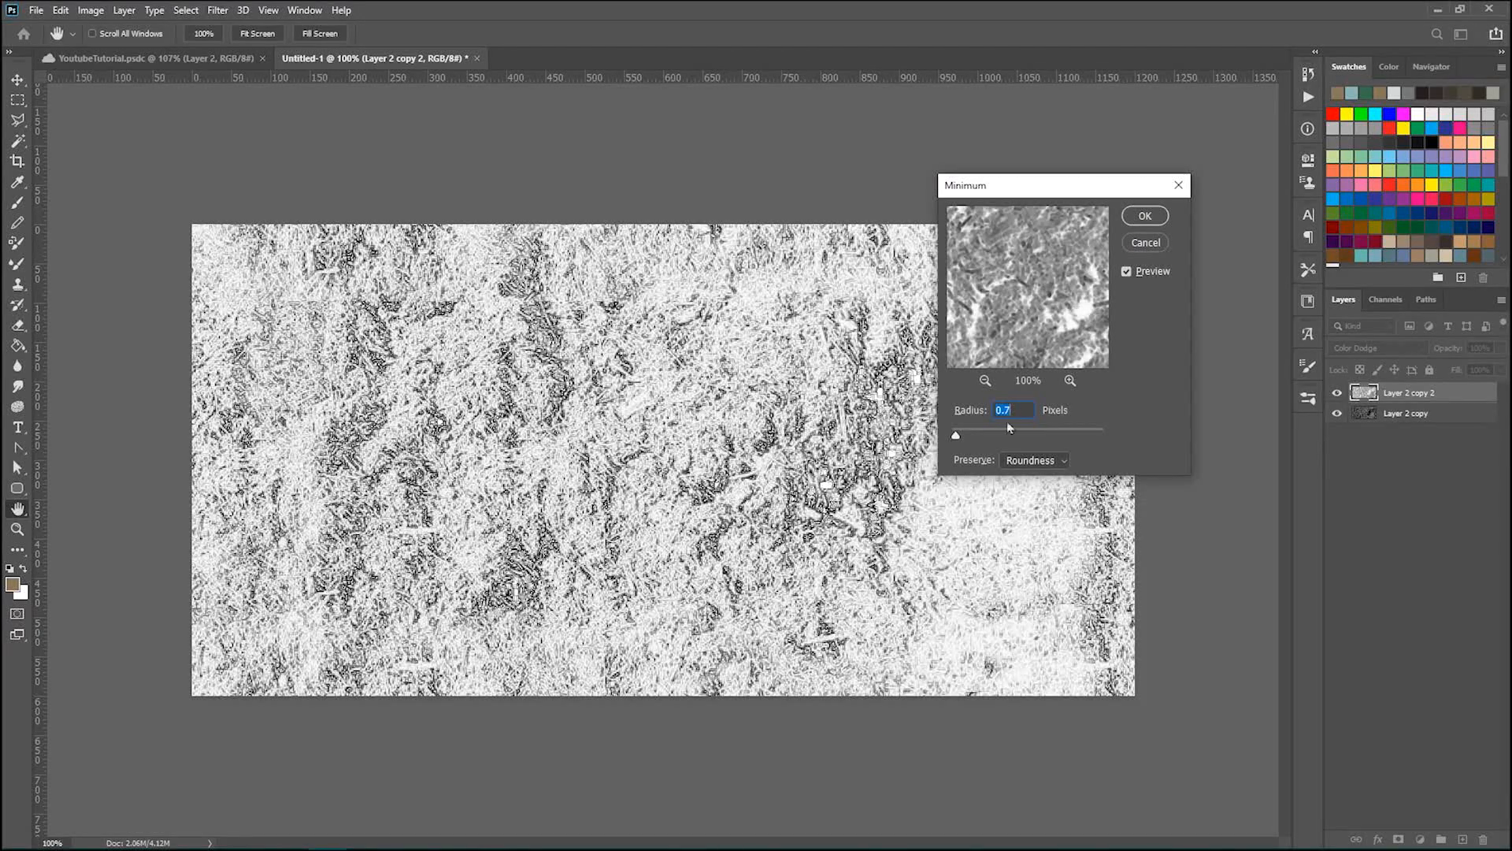
drag(956, 435, 952, 436)
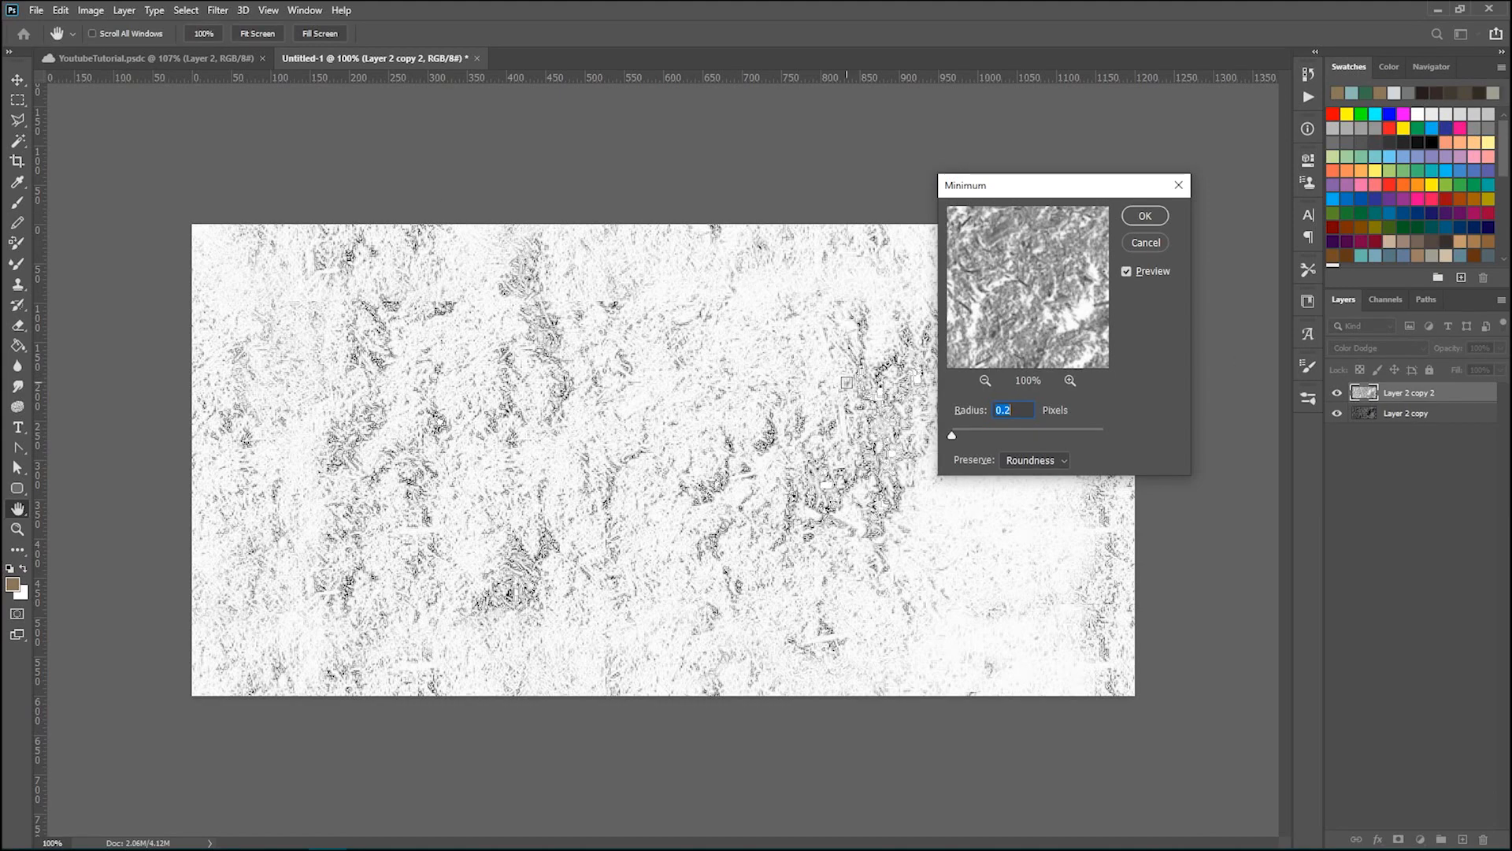
drag(951, 435, 957, 436)
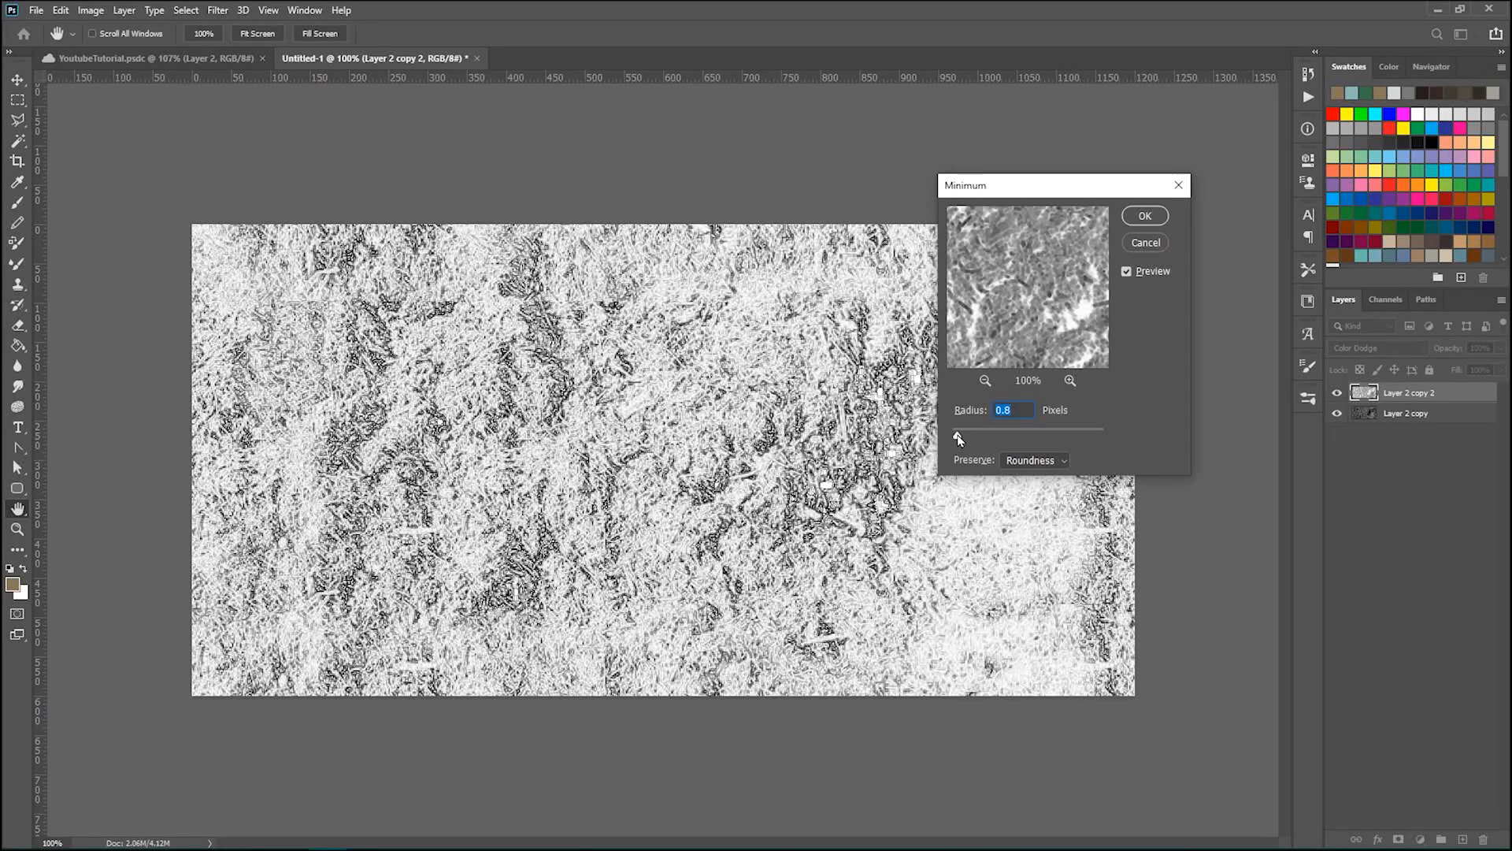
drag(957, 435, 963, 438)
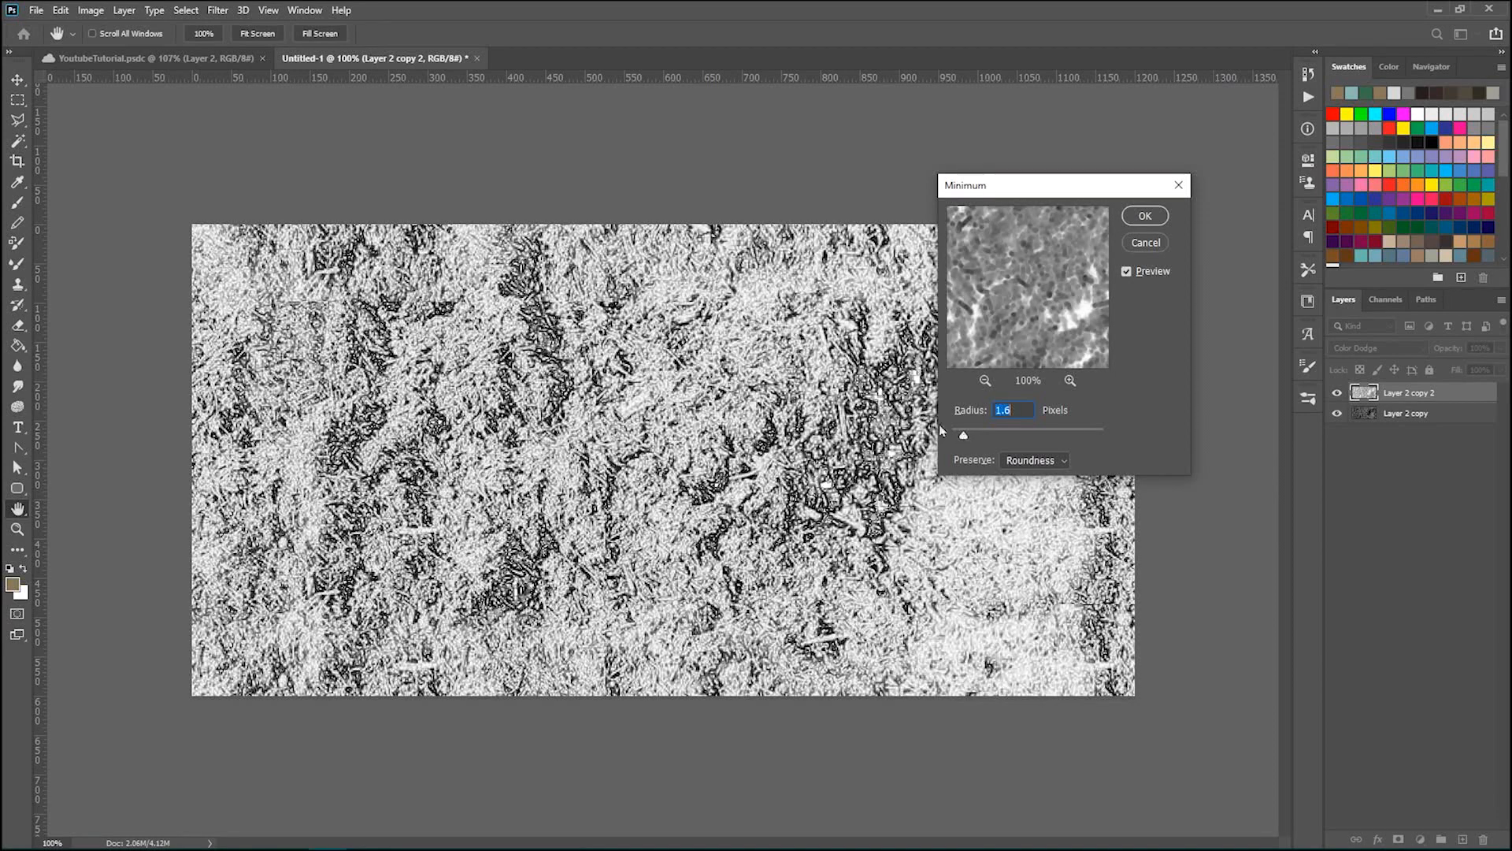
Step: Apply the Minimum filter to the inverted layer with a radius of 1 pixel
drag(1028, 194, 905, 117)
mouse_move(841, 360)
mouse_down()
mouse_move(854, 360)
mouse_move(838, 361)
mouse_up()
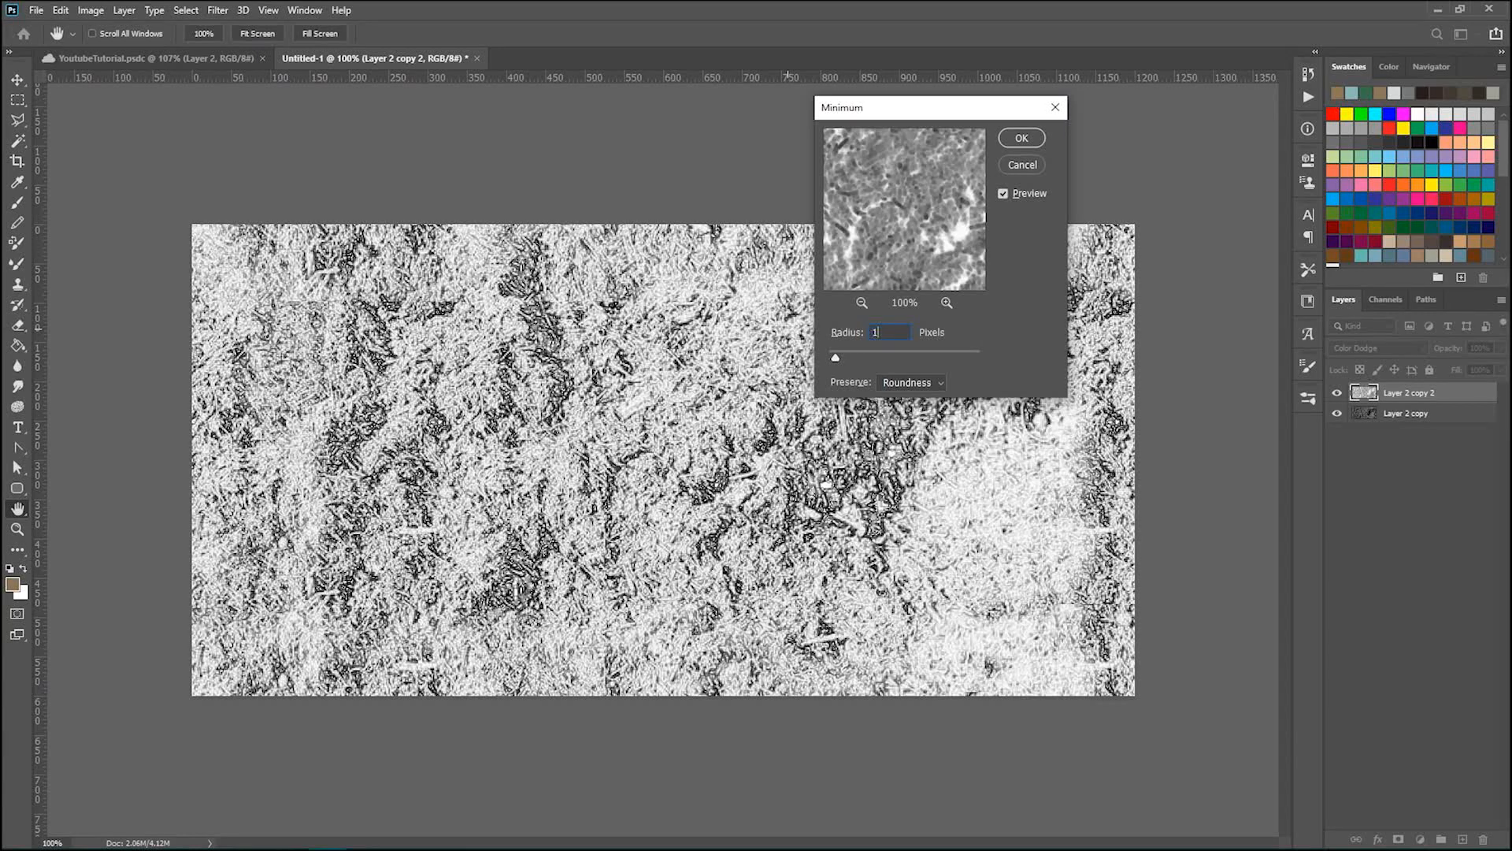
key(Return)
key(s)
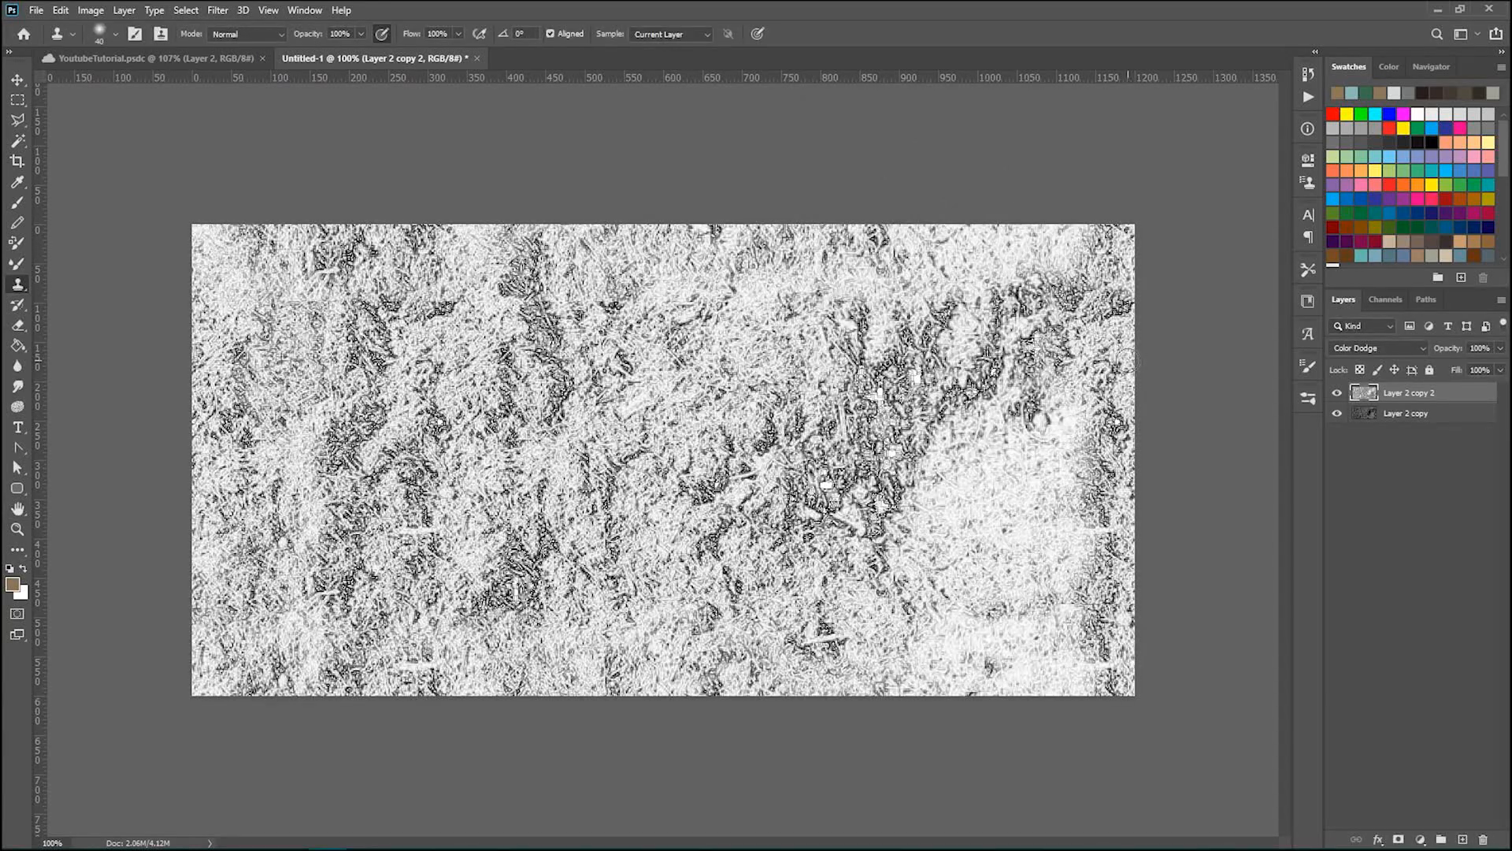
Step: Darken the lower dirt layer with Levels, setting the input black point to 3 and the midtones to 0.8
click(1437, 415)
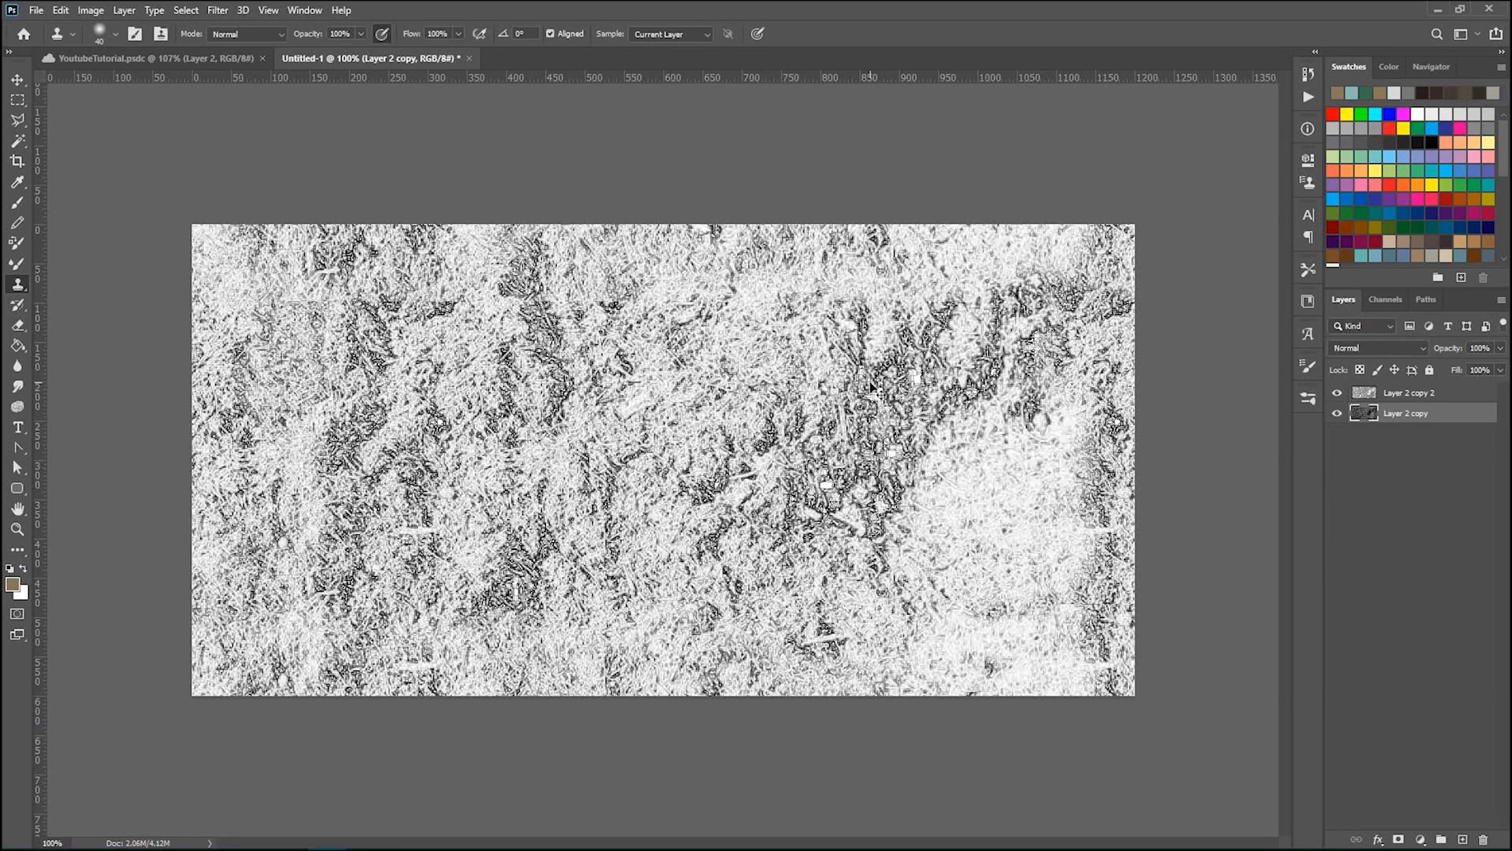
key(ctrl+l)
drag(924, 173, 1137, 323)
drag(1108, 501, 1117, 502)
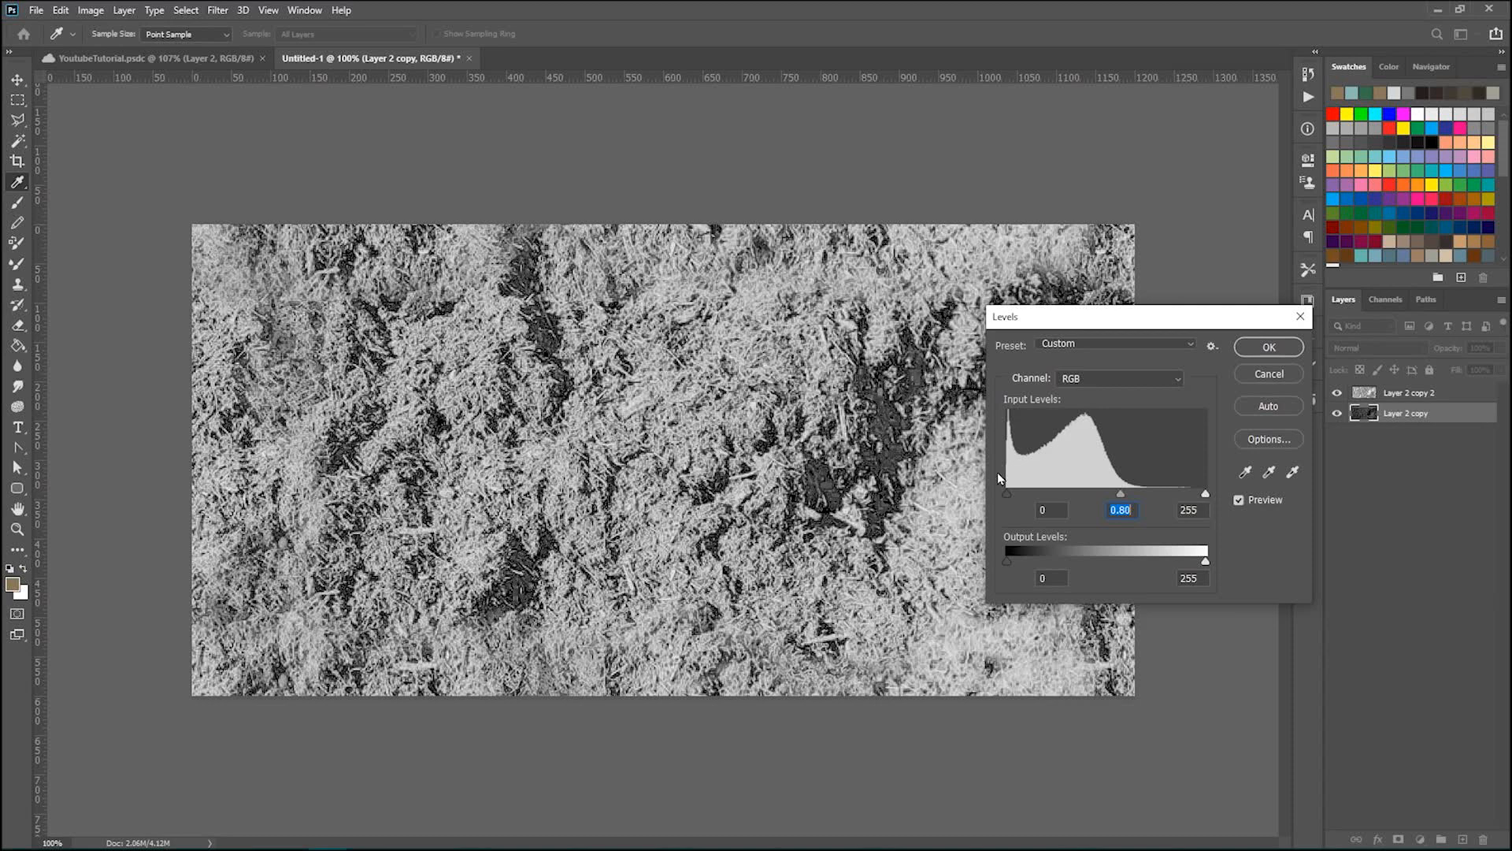
drag(1005, 493, 1009, 494)
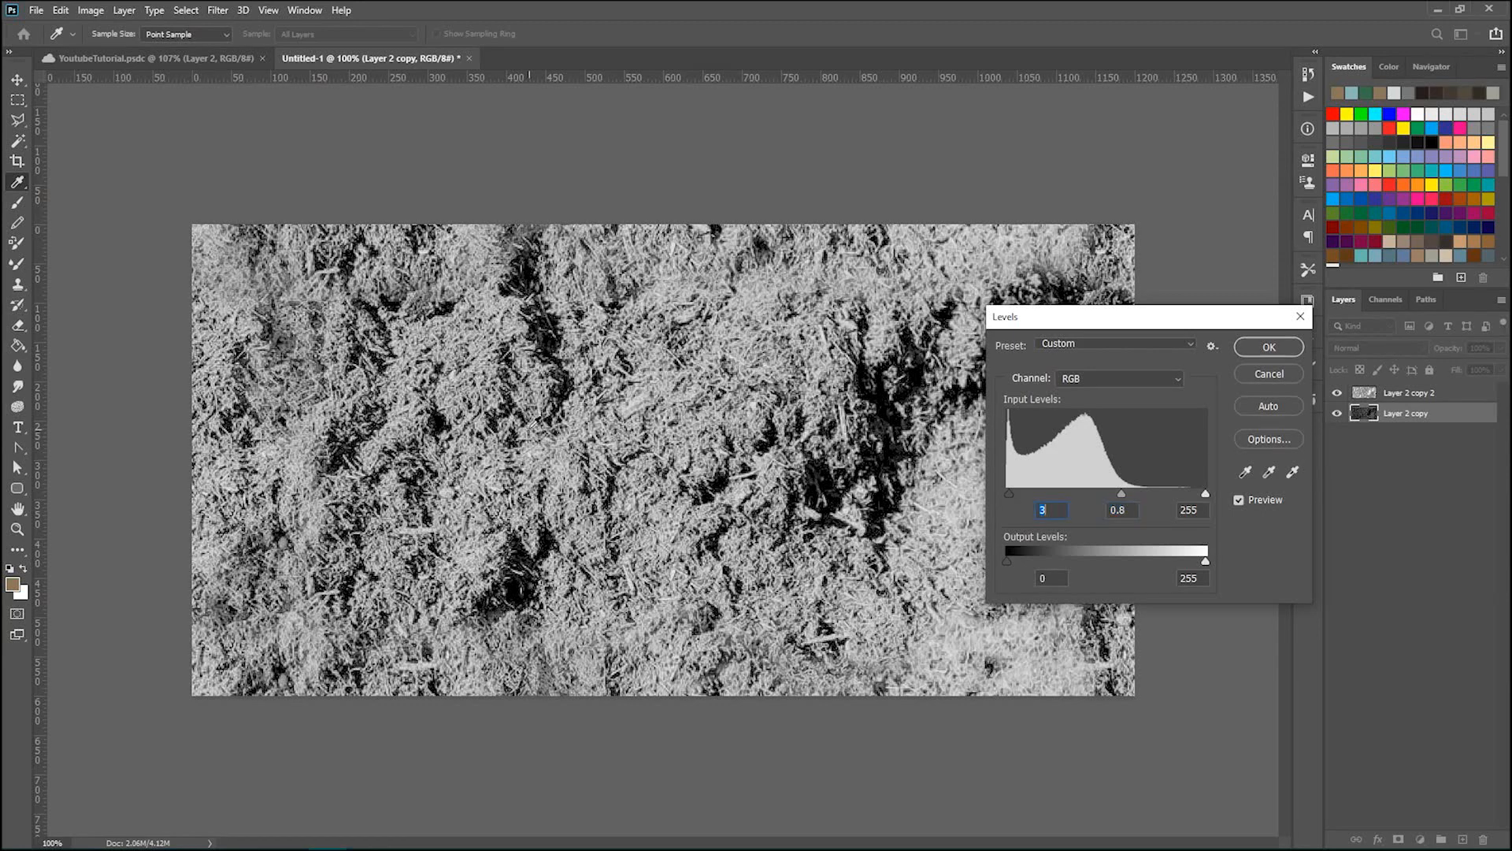
click(1268, 346)
Step: Check the texture at smaller scales and merge the Color Dodge layer down into the dirt layer
scroll(919, 461, down, 4)
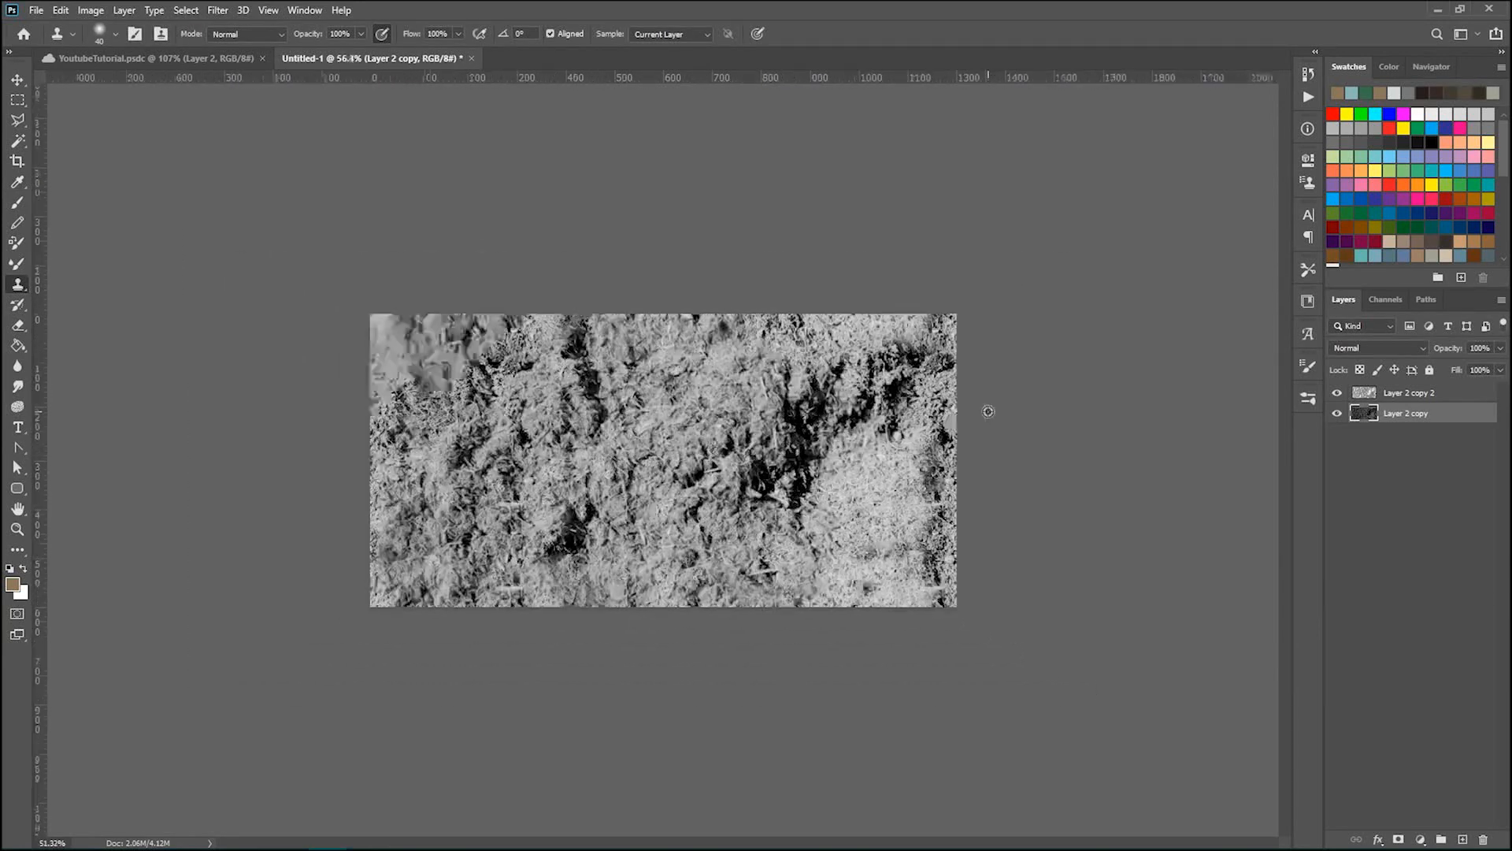
scroll(1073, 459, down, 2)
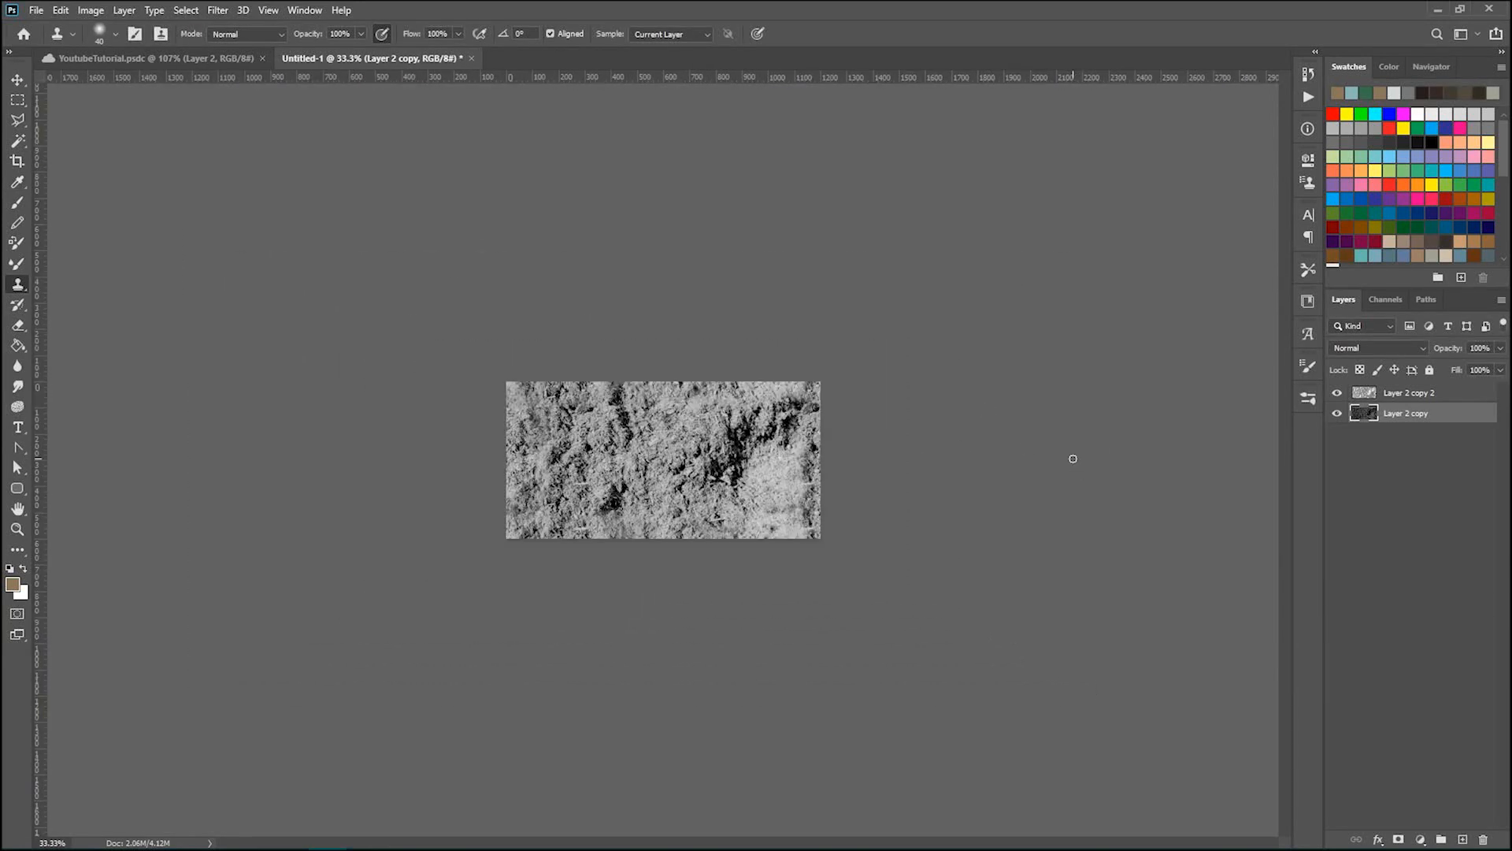
scroll(608, 523, up, 1)
scroll(610, 524, up, 1)
scroll(610, 524, down, 1)
scroll(610, 524, up, 1)
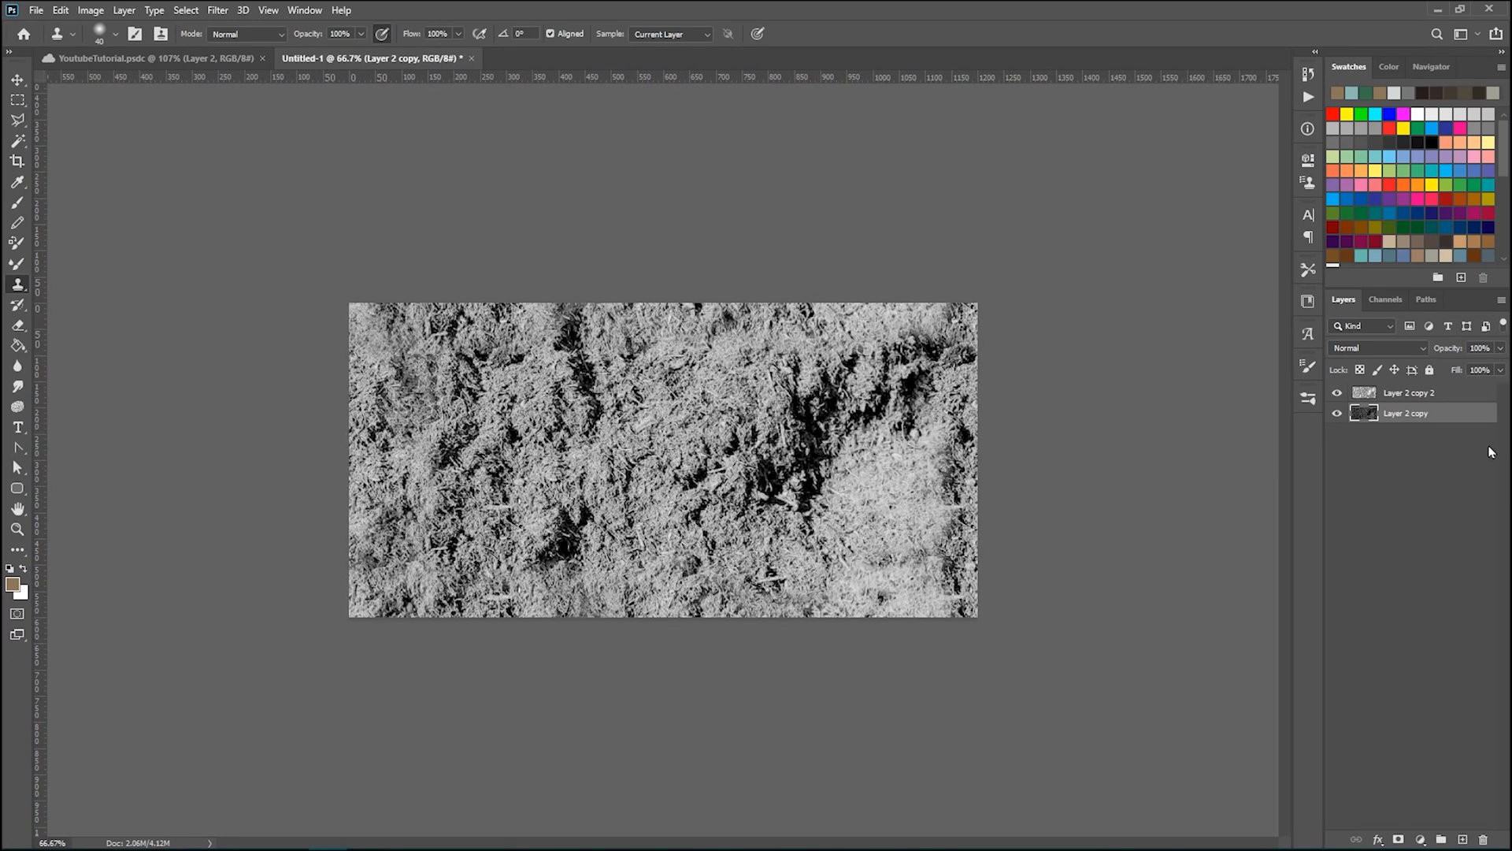
click(1471, 398)
key(ctrl+e)
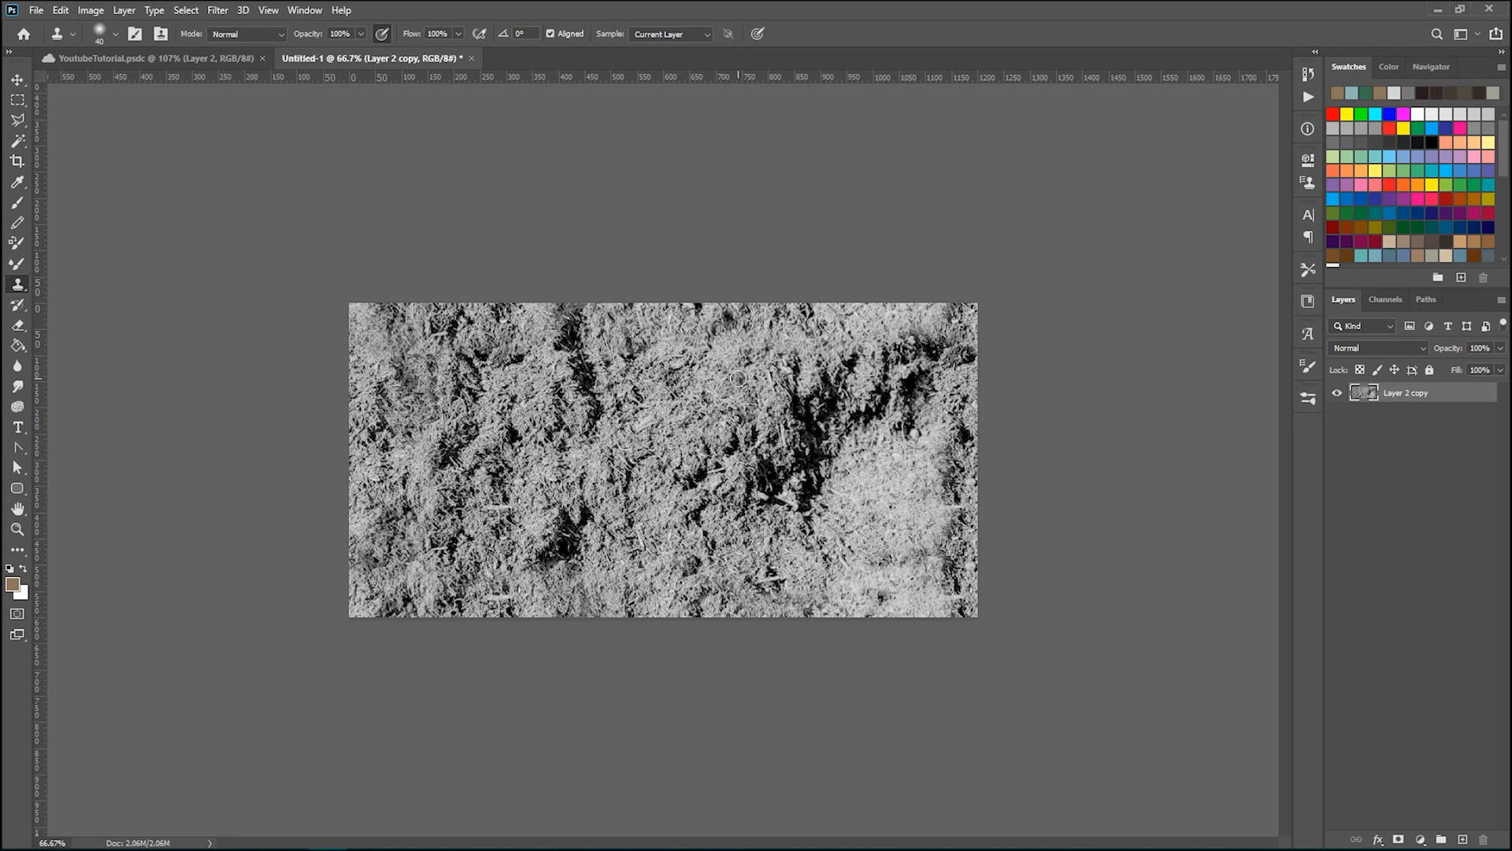
Step: Scale the merged dirt texture proportionally to 50% of its size
key(ctrl+t)
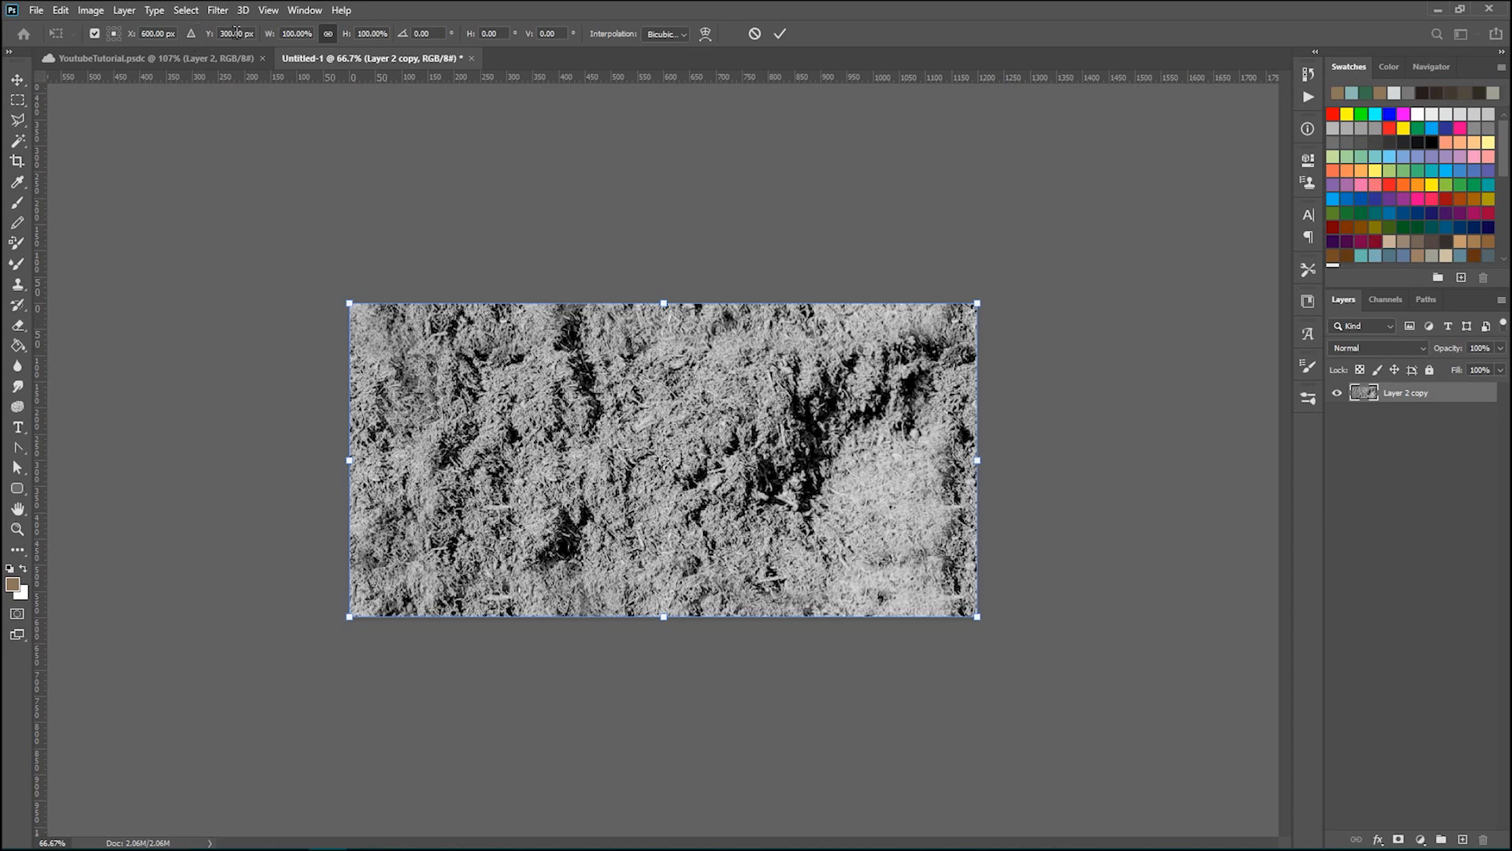
click(297, 34)
text(50)
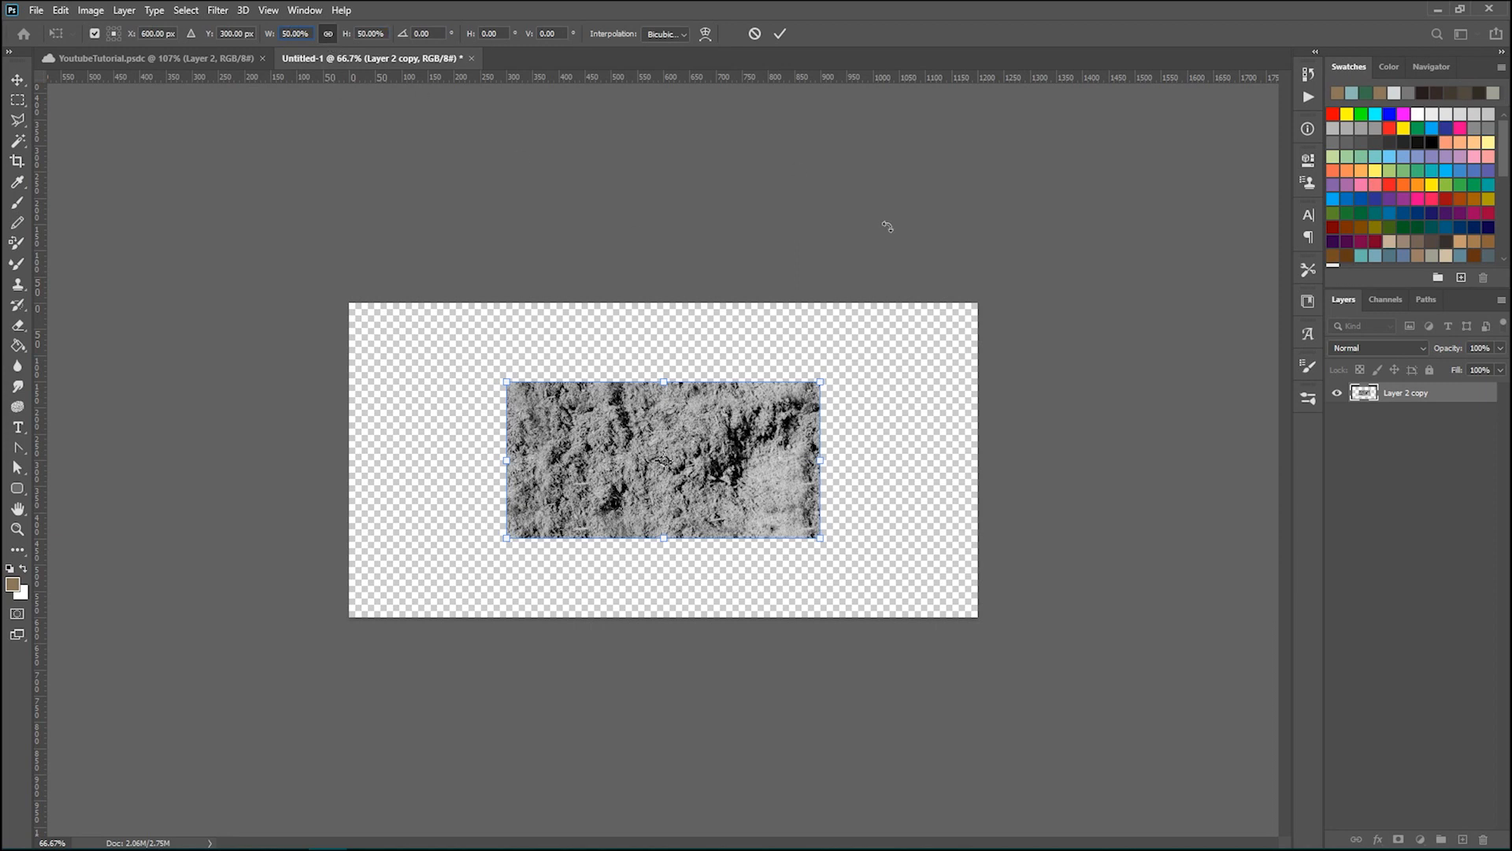
key(Return)
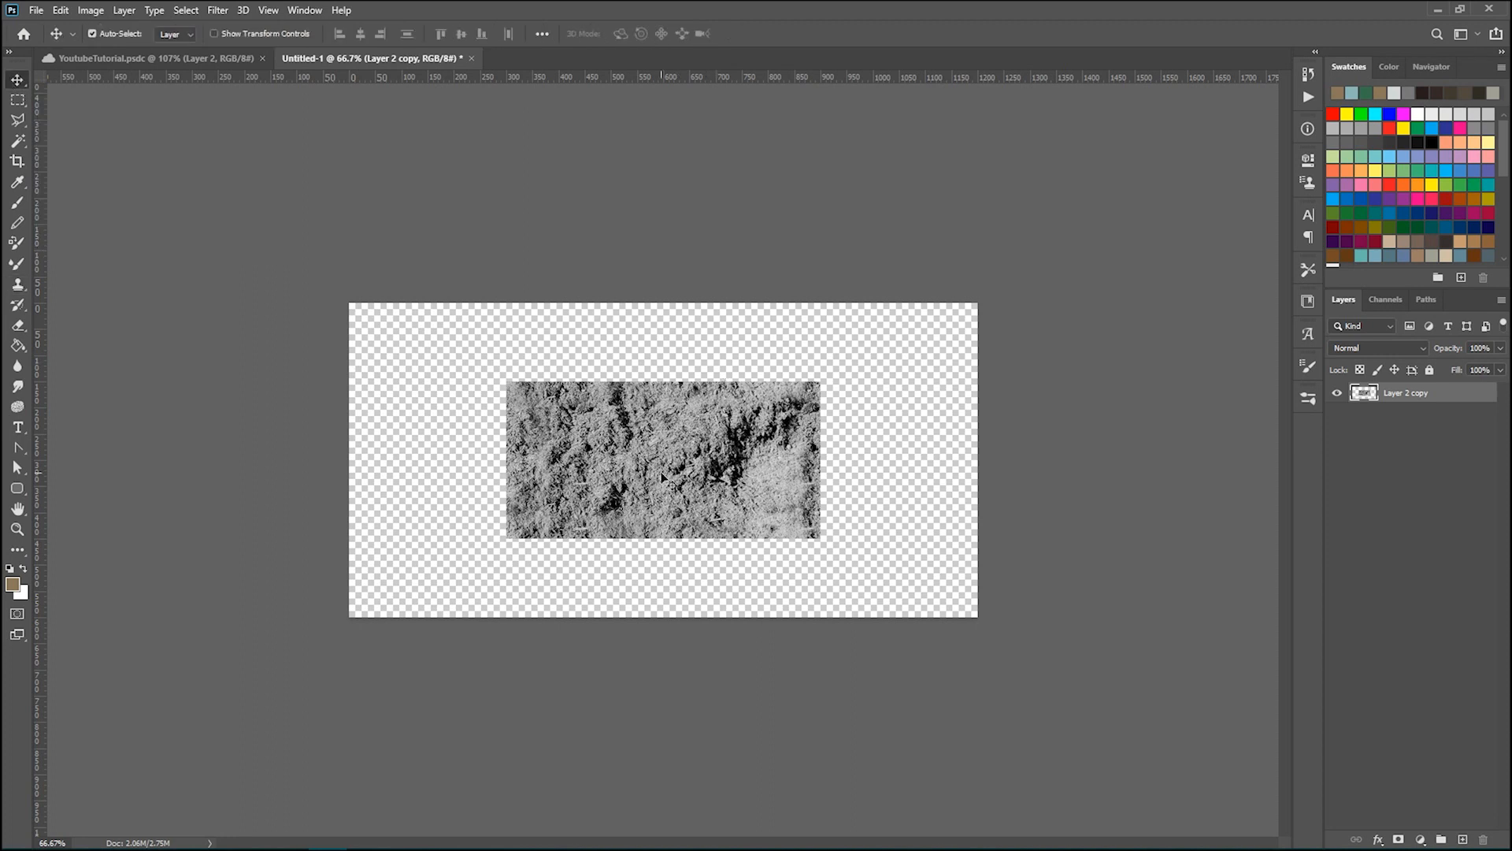
Step: Place the reduced texture in the canvas's upper-left quarter and fill the other three quarters with snapped copies
drag(698, 452, 544, 369)
drag(596, 426, 876, 426)
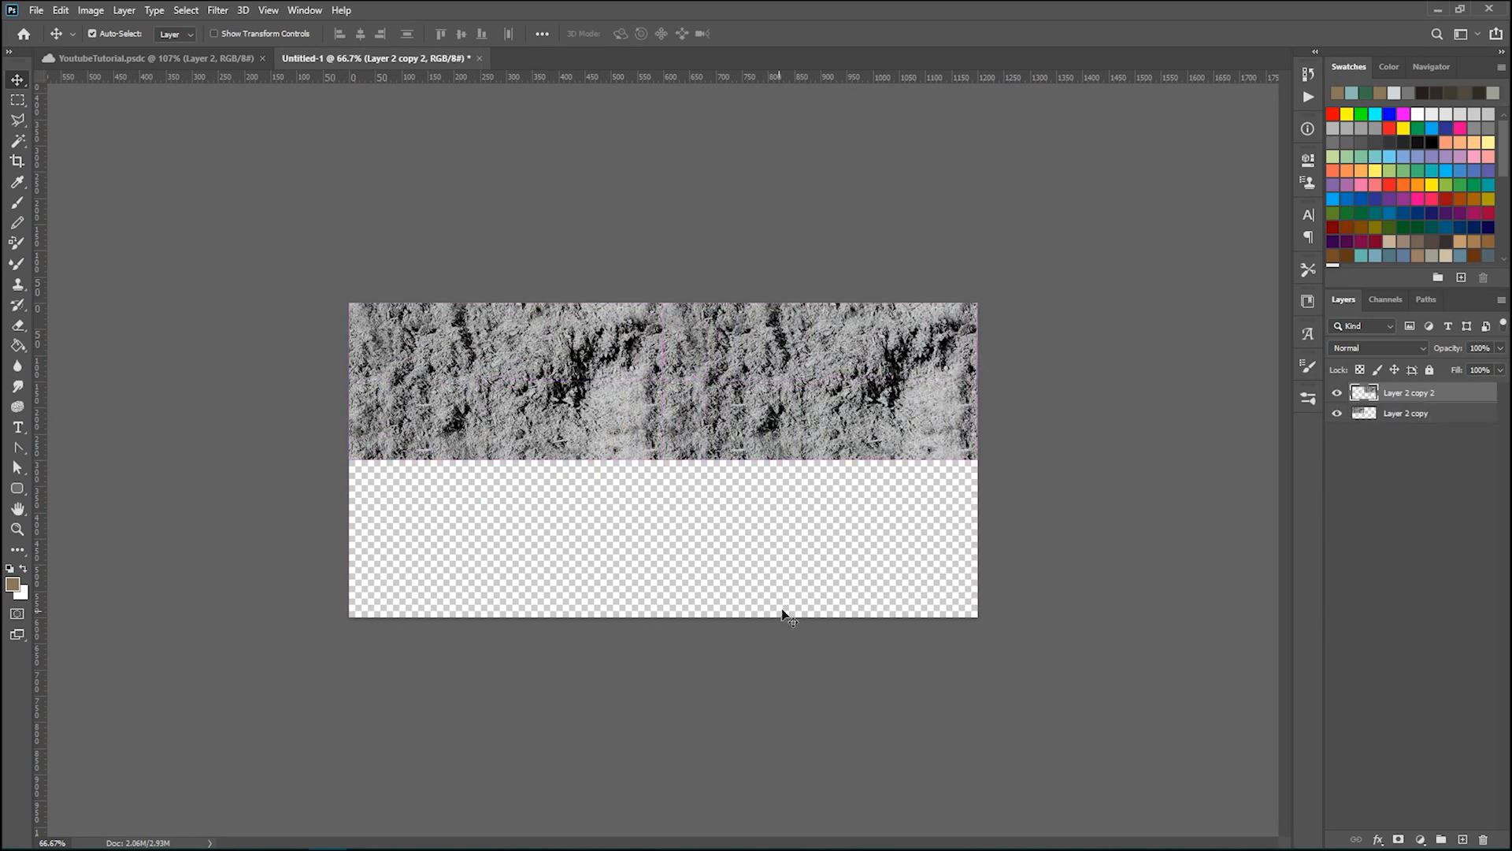
drag(896, 364, 897, 522)
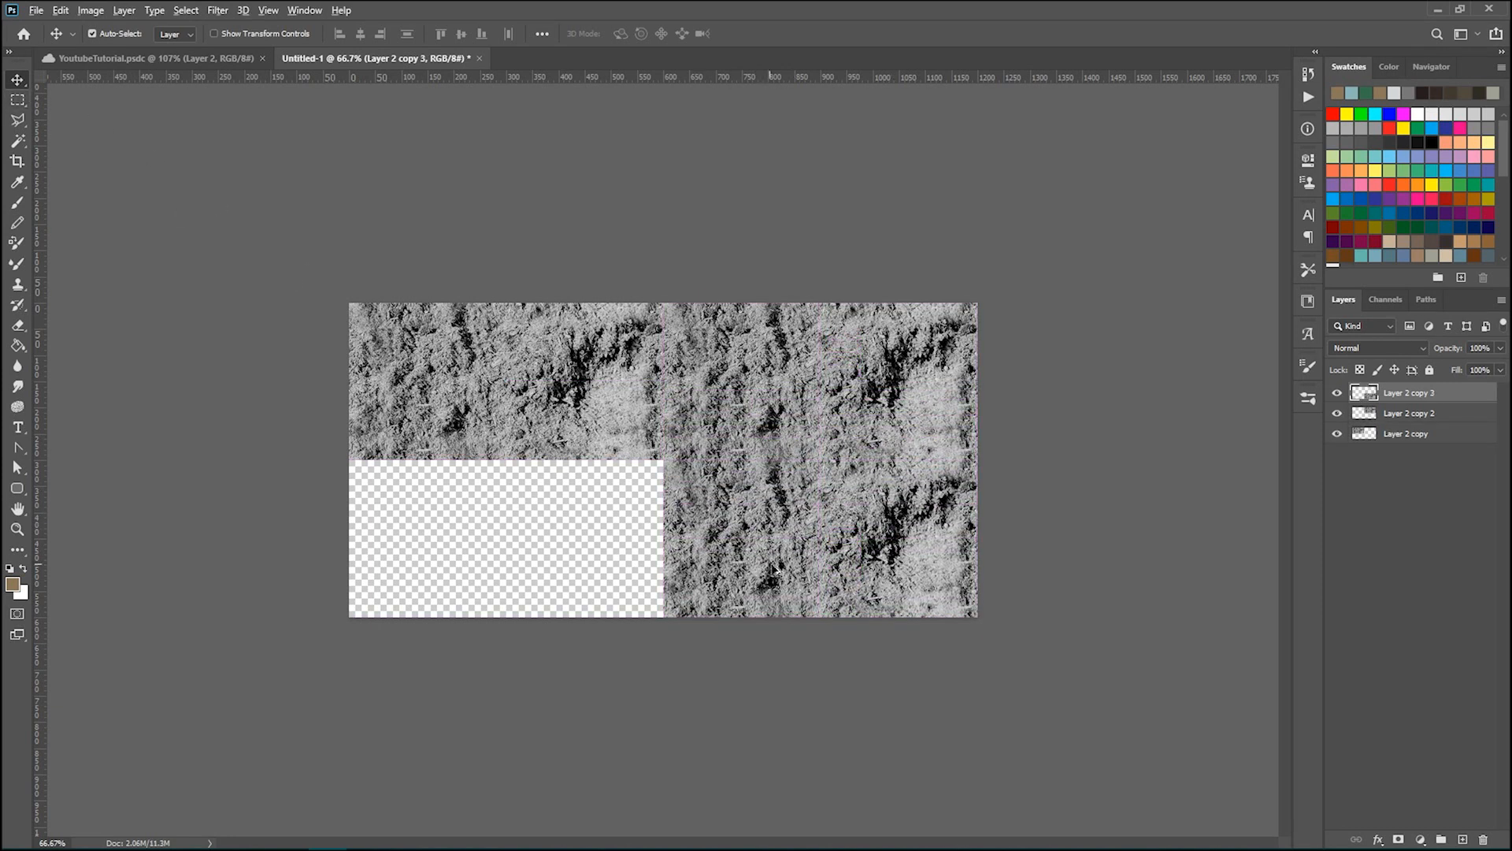
drag(885, 561, 557, 555)
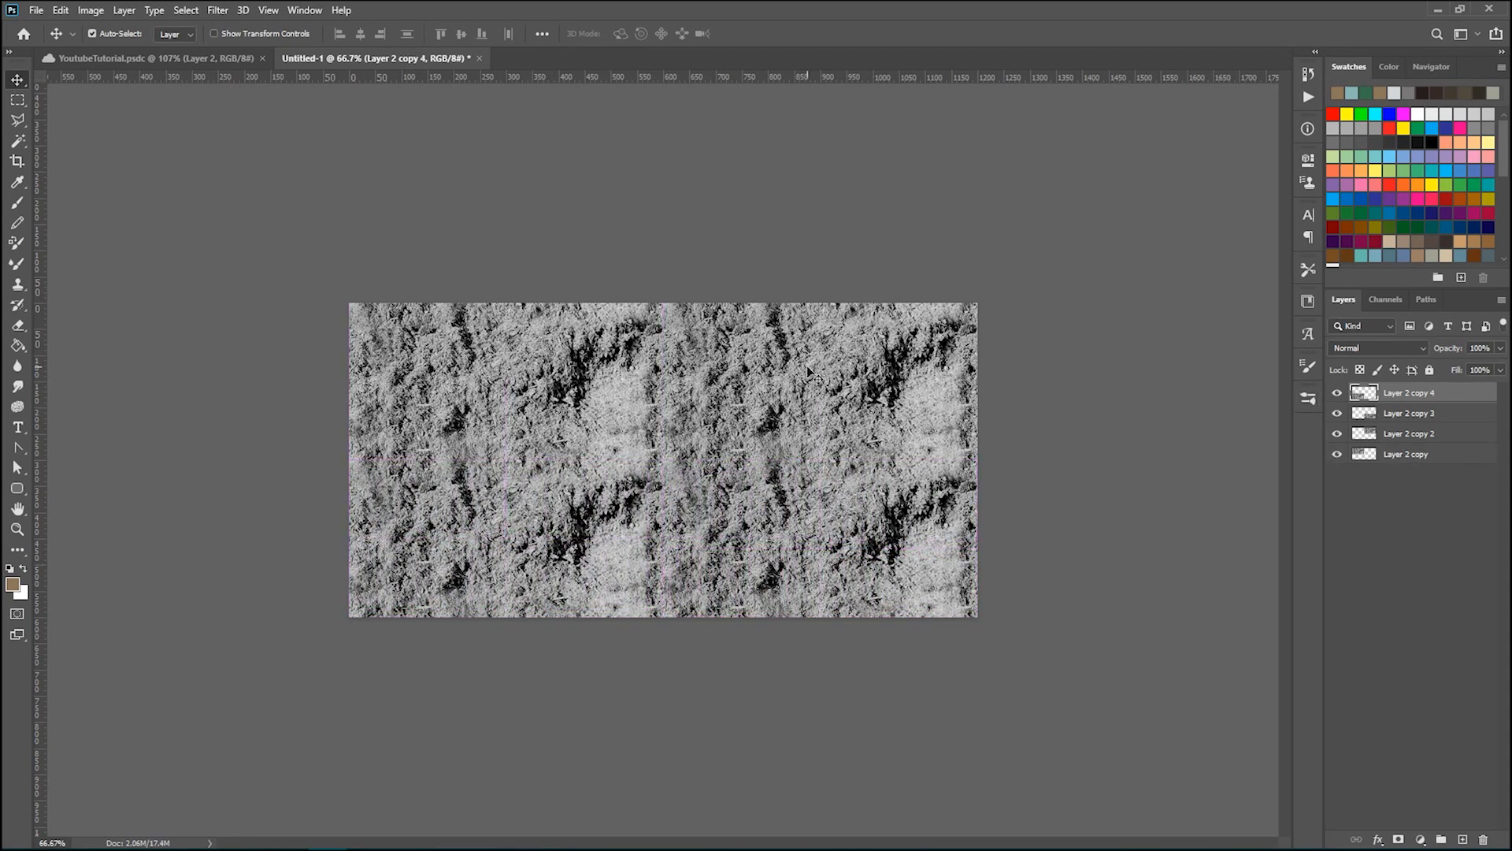
Step: Merge the four texture copies into a single layer and activate the Clone Stamp tool
shift+click(1453, 457)
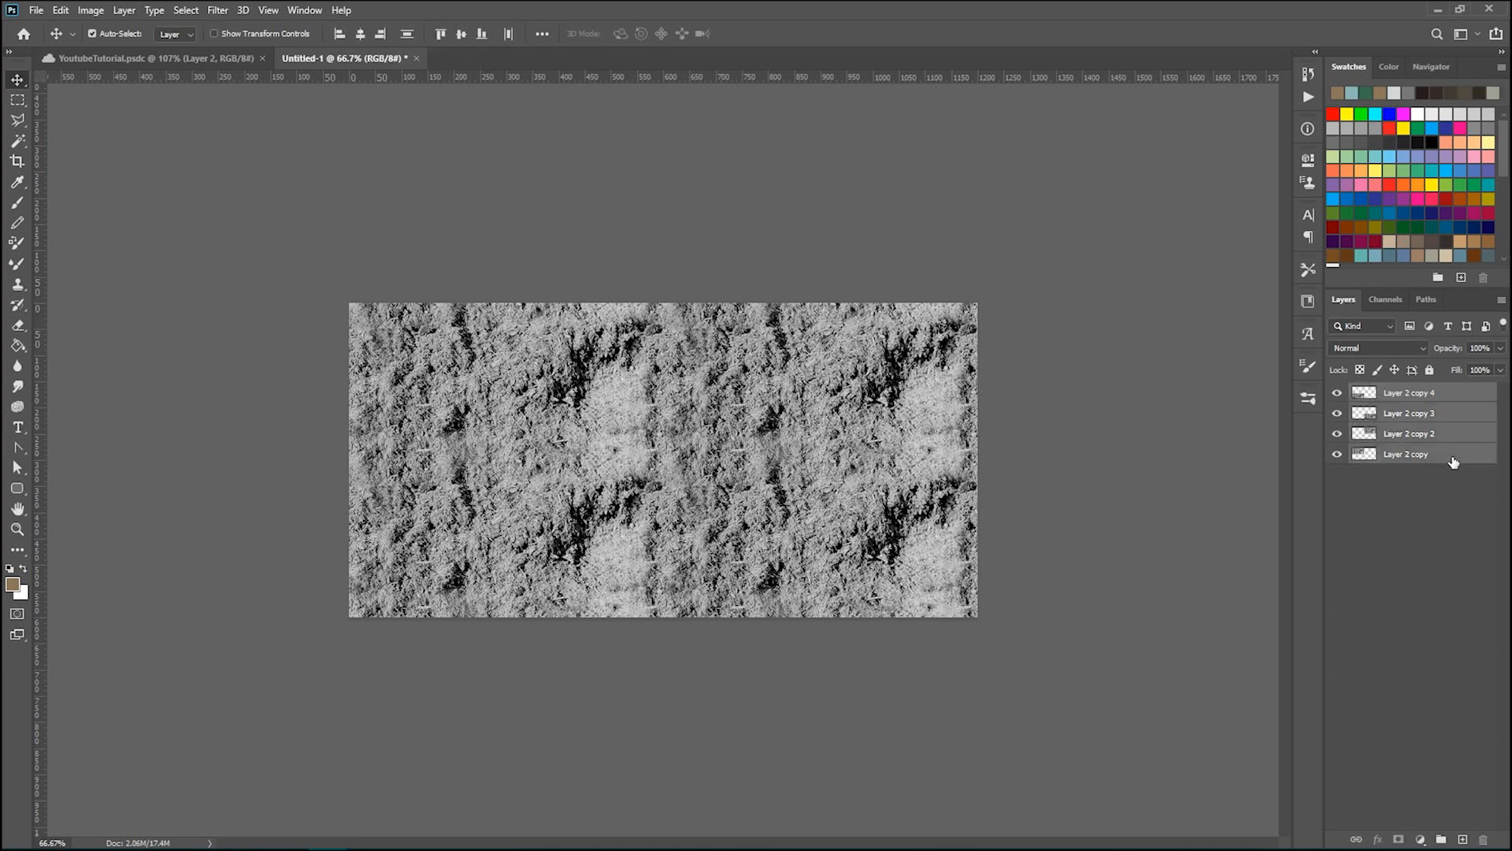
key(ctrl+e)
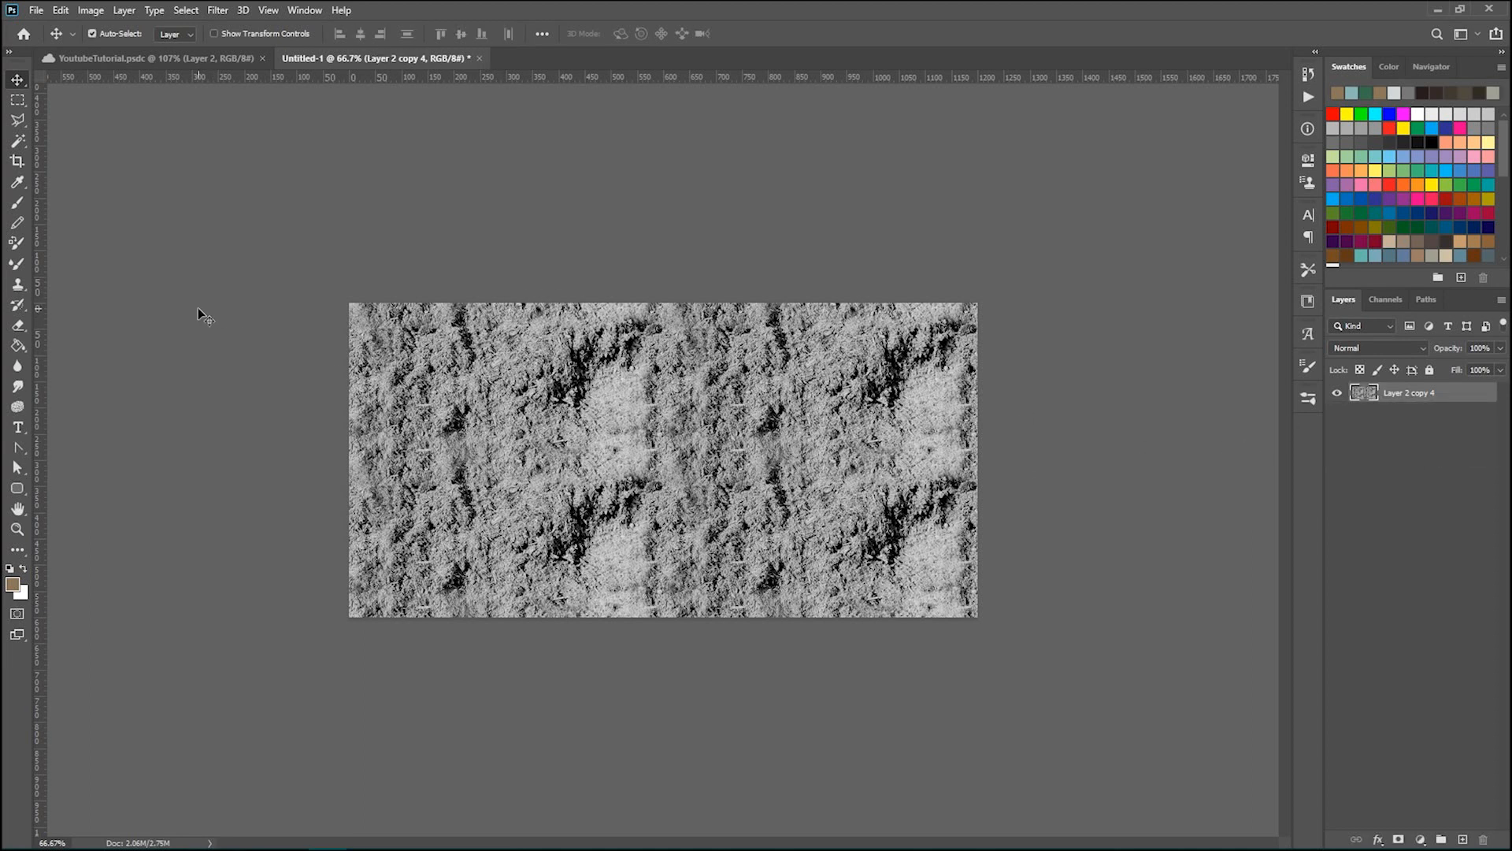
click(19, 290)
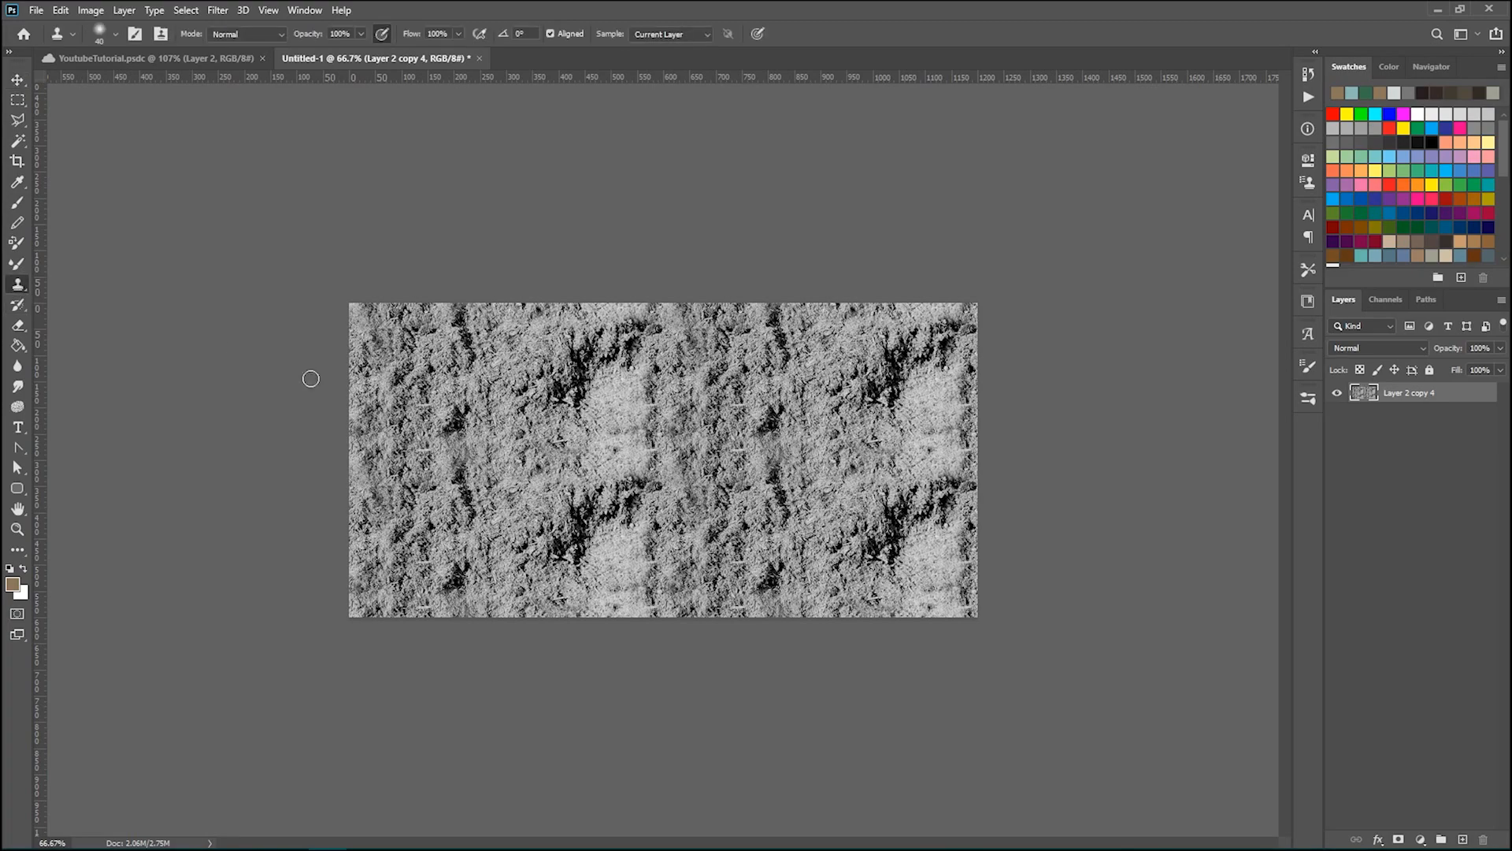
scroll(459, 435, up, 6)
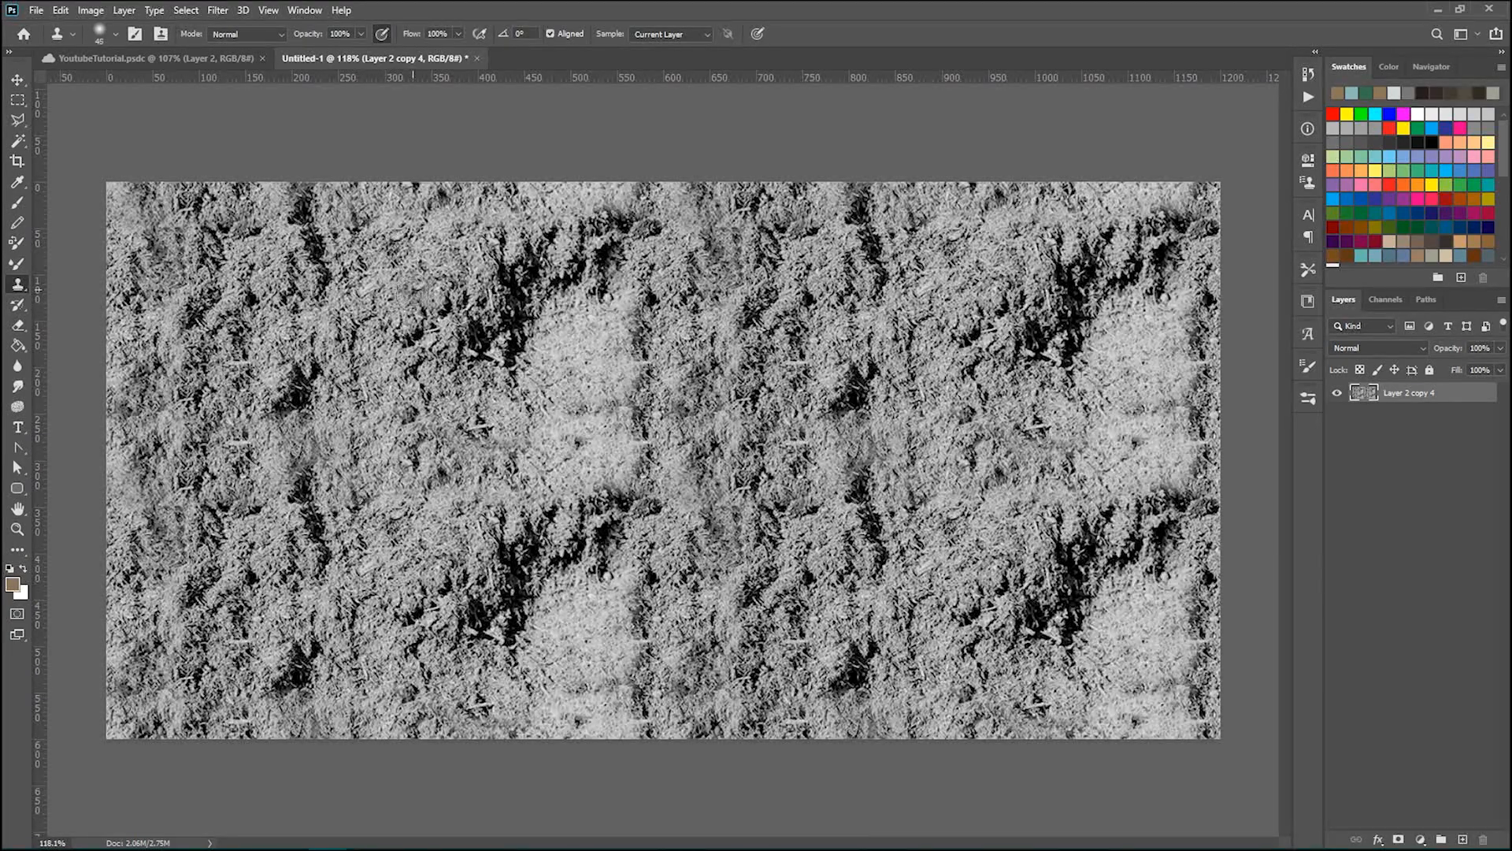
Step: Enlarge the clone brush to 100 px and clone dirt over the dark spots in the texture's left half
key(bracketright)
key(bracketright)
key(bracketright)
key(bracketright)
key(bracketright)
key(bracketright)
mouse_move(336, 359)
mouse_down()
mouse_move(321, 363)
mouse_move(373, 349)
mouse_up()
drag(329, 433, 316, 477)
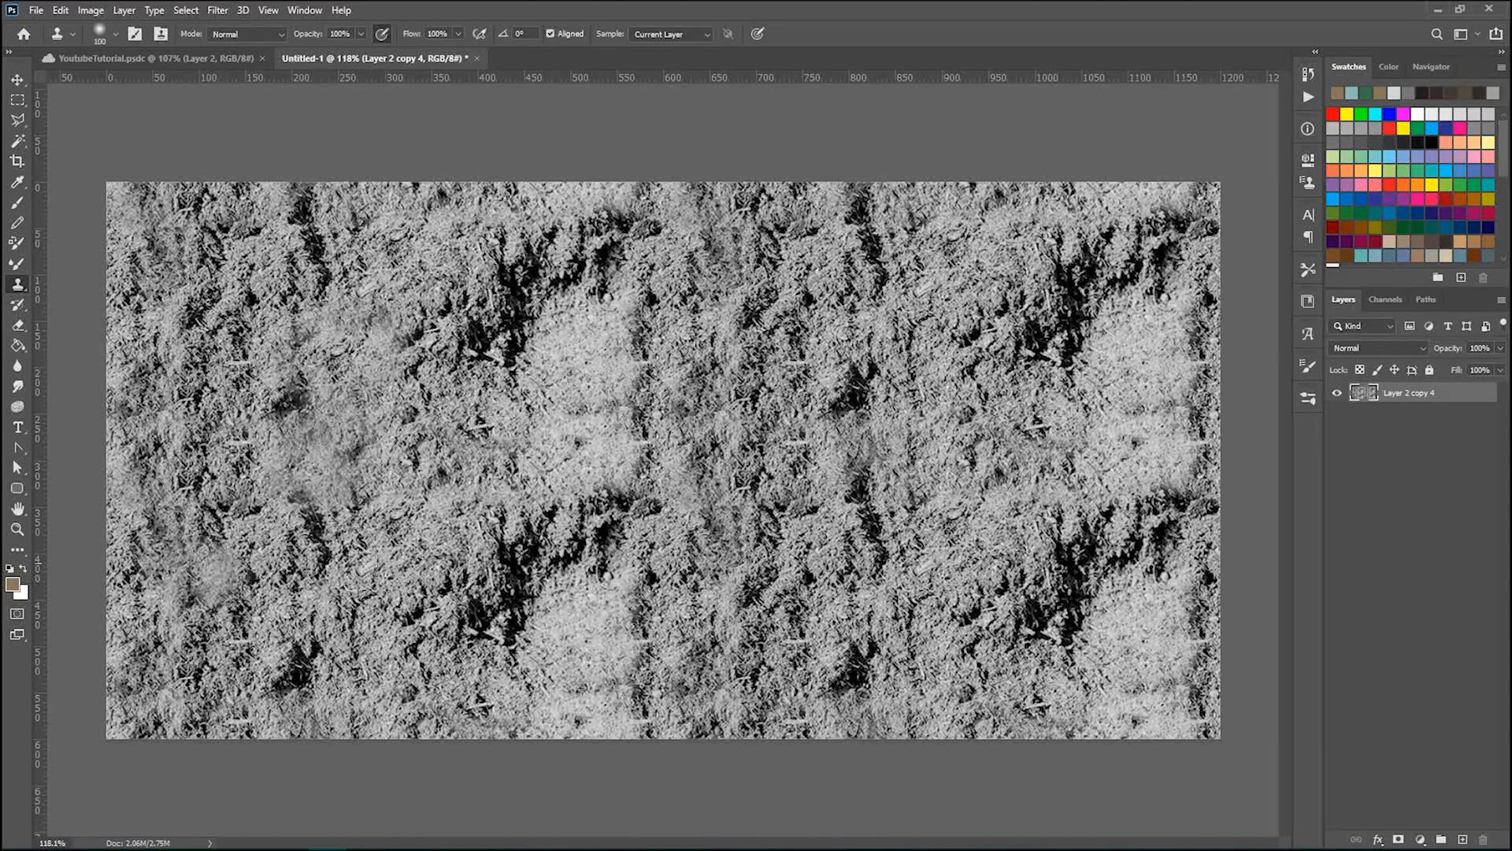
Step: Reduce the clone brush to 50 px and clone lighter dirt over the large dark patch in the lower-left tile
scroll(788, 504, down, 3)
mouse_move(589, 548)
mouse_down()
mouse_move(575, 537)
mouse_move(569, 558)
mouse_up()
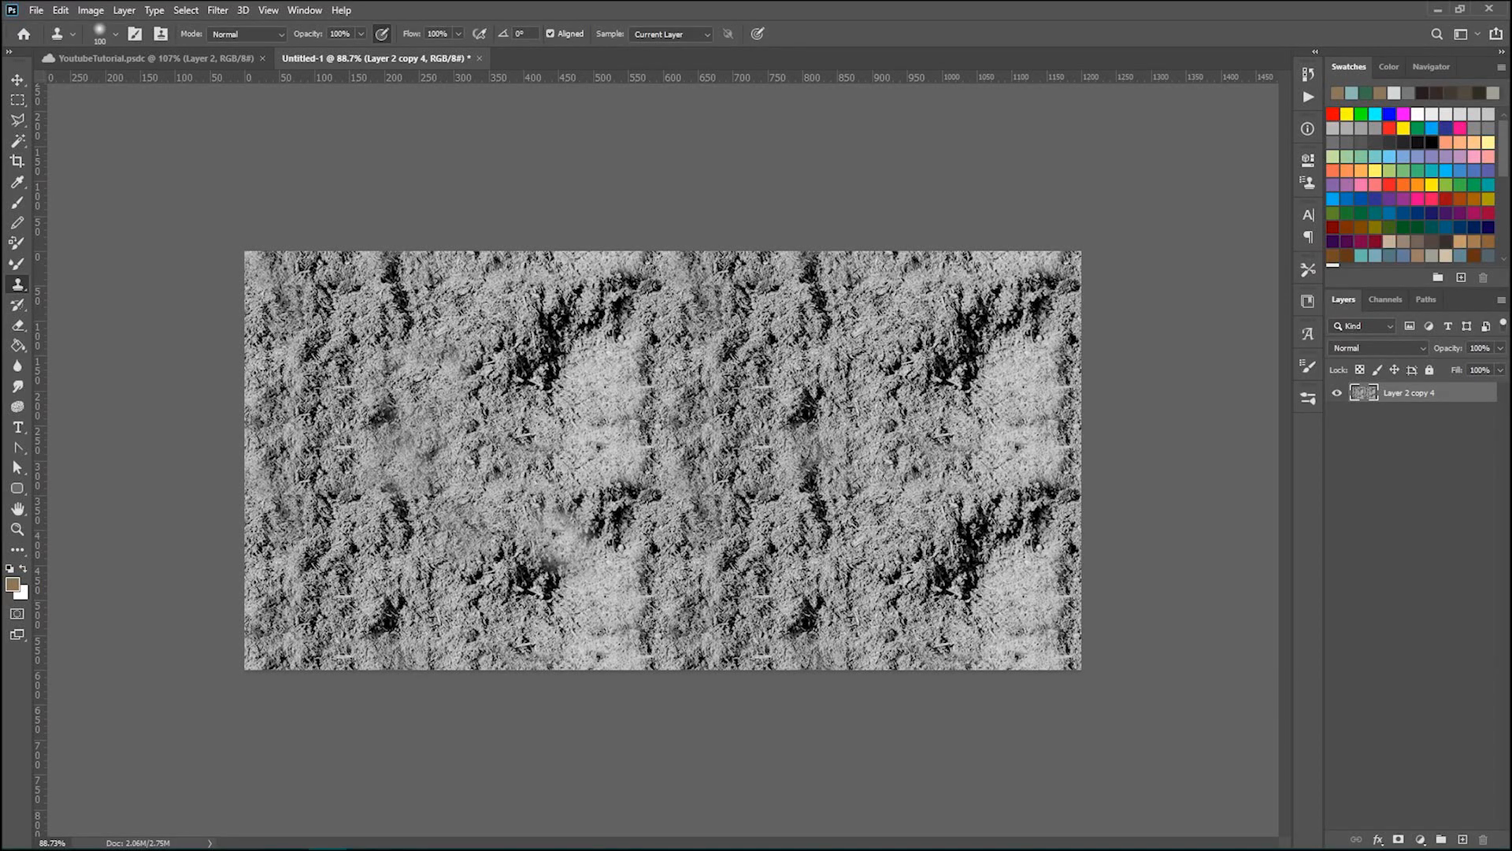
key(bracketleft)
key(bracketleft)
key(bracketleft)
key(bracketleft)
key(bracketleft)
mouse_move(590, 541)
mouse_down()
mouse_move(574, 501)
mouse_move(542, 549)
mouse_move(429, 616)
mouse_move(578, 503)
mouse_move(601, 583)
mouse_move(549, 525)
mouse_move(581, 573)
mouse_up()
alt+click(603, 374)
drag(596, 448, 613, 445)
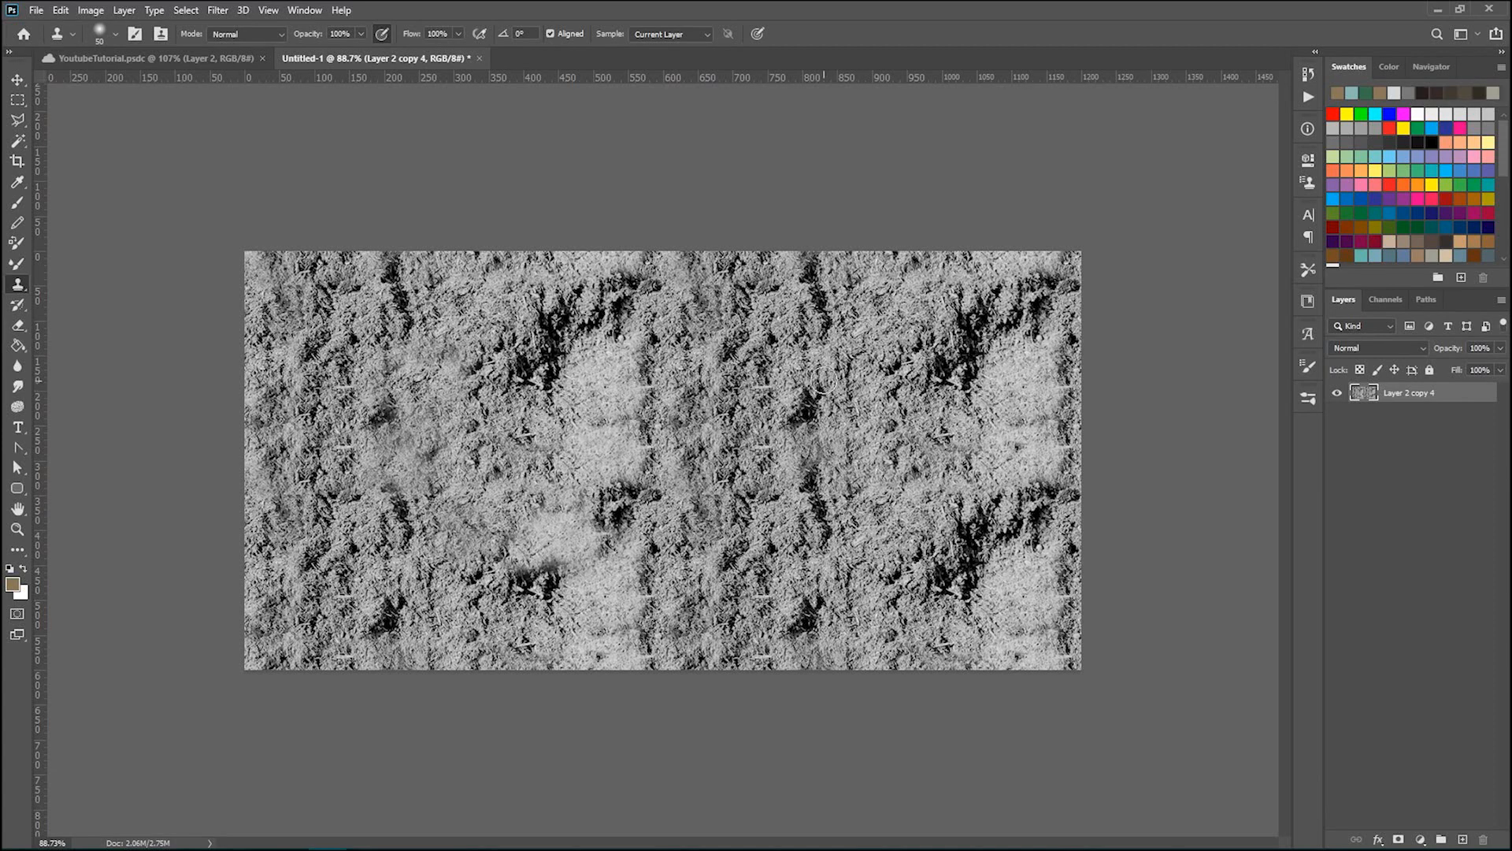
Step: Clone freshly sampled dirt over the repeating dark patches in the upper-right and lower-right tiles
alt+click(683, 280)
mouse_move(722, 339)
mouse_down()
mouse_move(752, 364)
mouse_move(748, 395)
mouse_up()
alt+click(1014, 388)
mouse_move(971, 348)
mouse_down()
mouse_move(890, 359)
mouse_move(913, 307)
mouse_move(951, 330)
mouse_up()
mouse_move(955, 385)
mouse_down()
mouse_move(938, 383)
mouse_move(973, 372)
mouse_up()
alt+click(1001, 268)
drag(990, 298, 985, 313)
alt+click(919, 504)
mouse_move(967, 530)
mouse_down()
mouse_move(973, 571)
mouse_move(914, 591)
mouse_move(1000, 618)
mouse_move(1030, 537)
mouse_up()
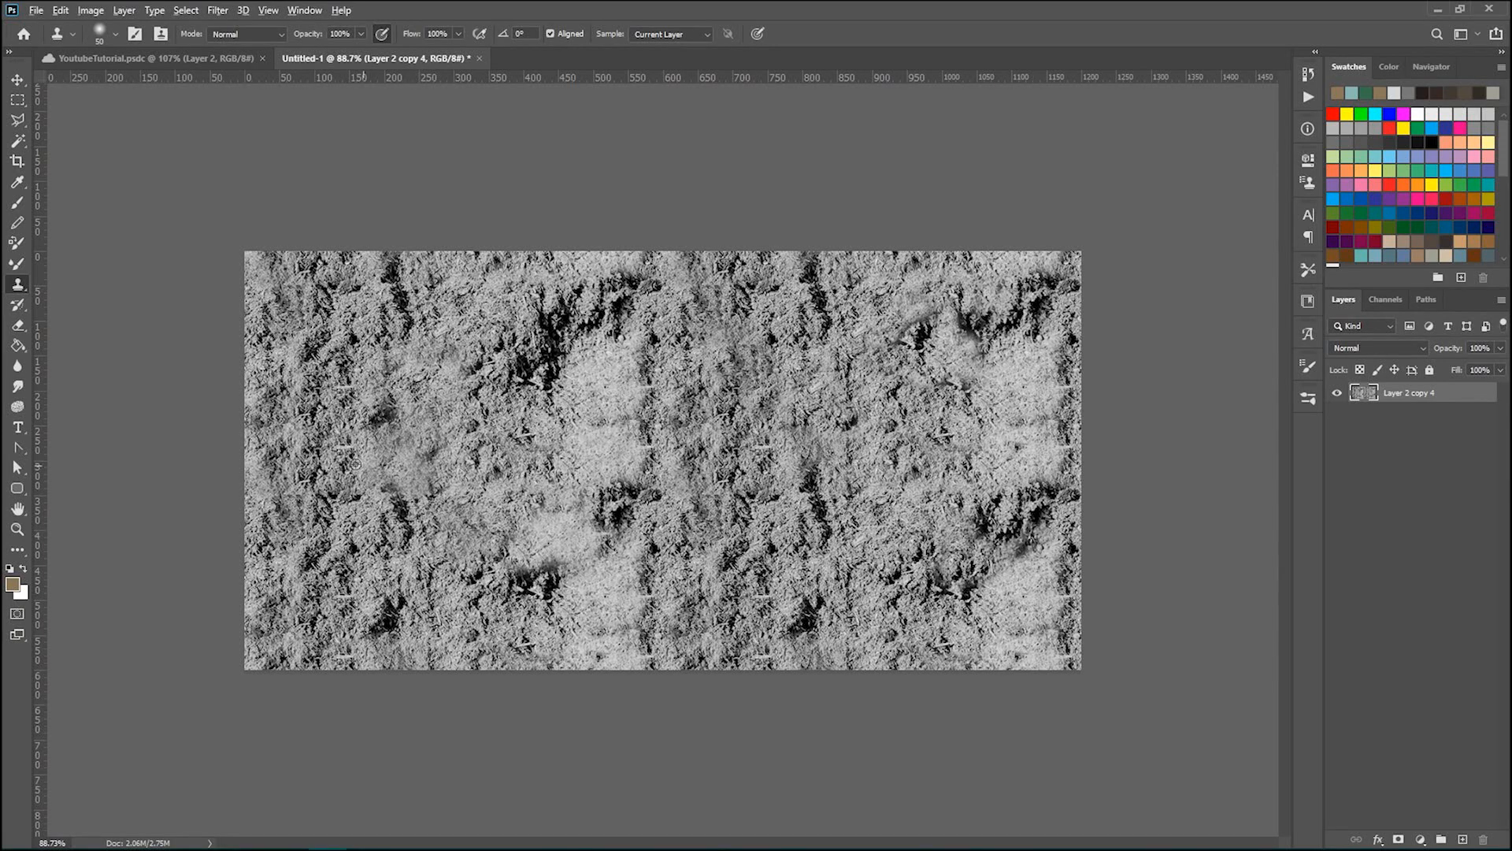
Step: Clone over the remaining dark spot in the upper-left tile and break up the smooth light areas beside the dark patches
alt+click(433, 352)
mouse_move(402, 371)
mouse_down()
mouse_move(367, 408)
mouse_move(289, 430)
mouse_up()
key(alt)
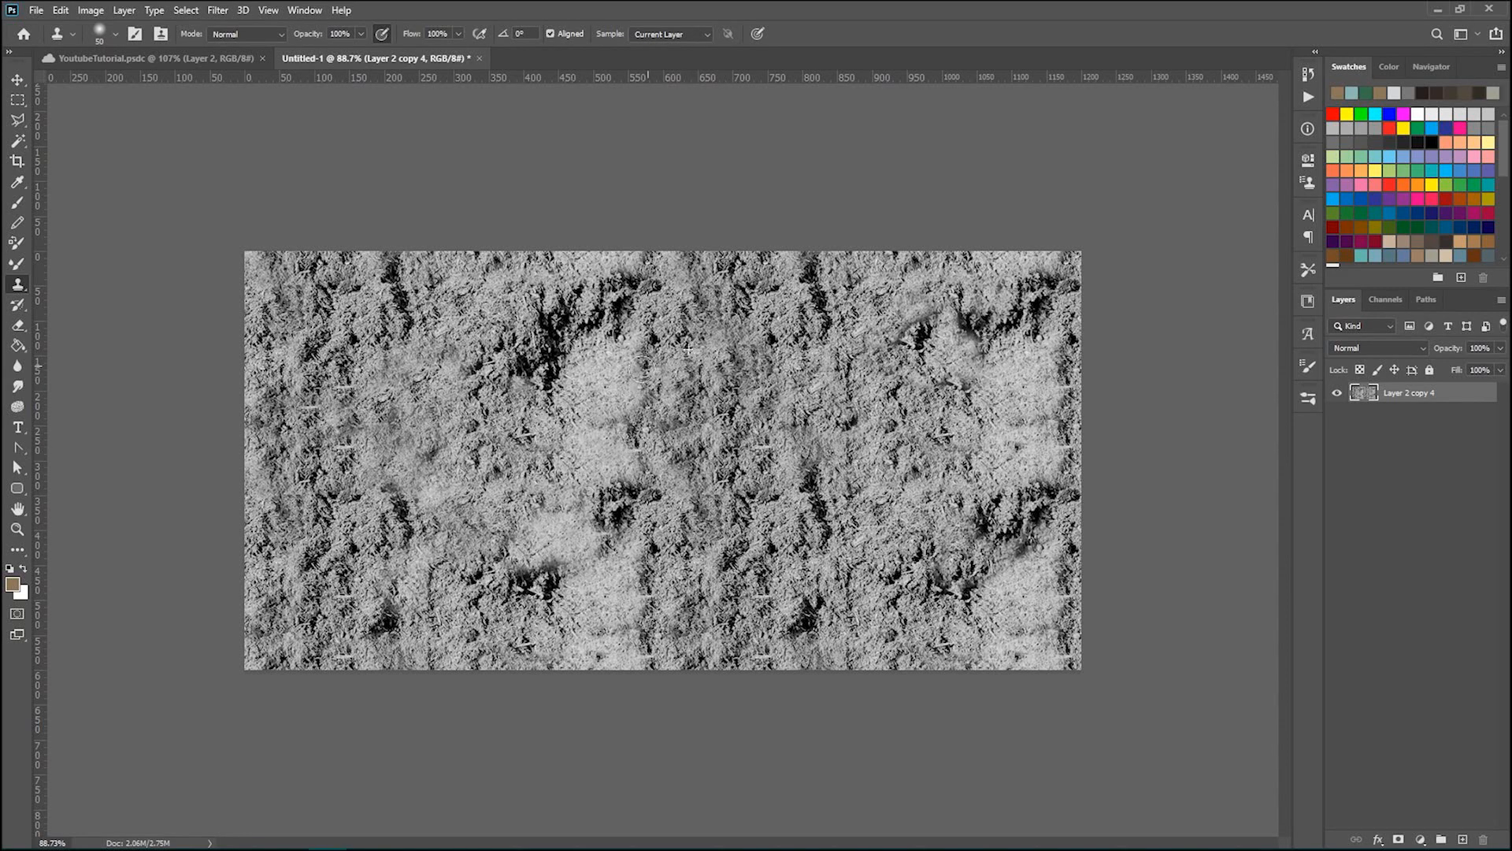
mouse_move(650, 621)
mouse_down()
mouse_move(632, 593)
mouse_move(597, 594)
mouse_move(639, 616)
mouse_move(570, 562)
mouse_move(526, 542)
mouse_up()
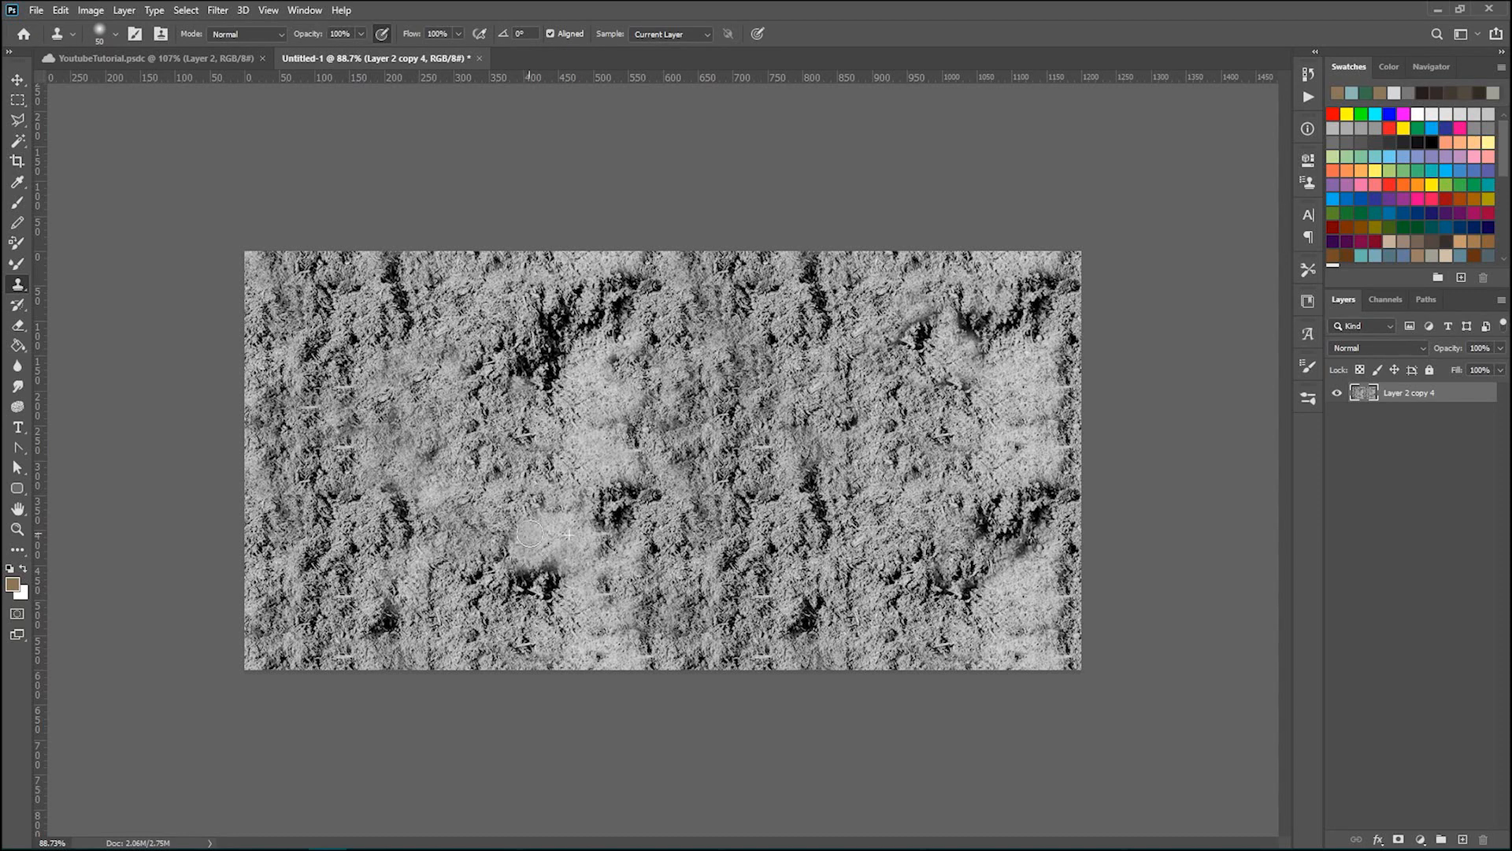
drag(975, 392, 983, 437)
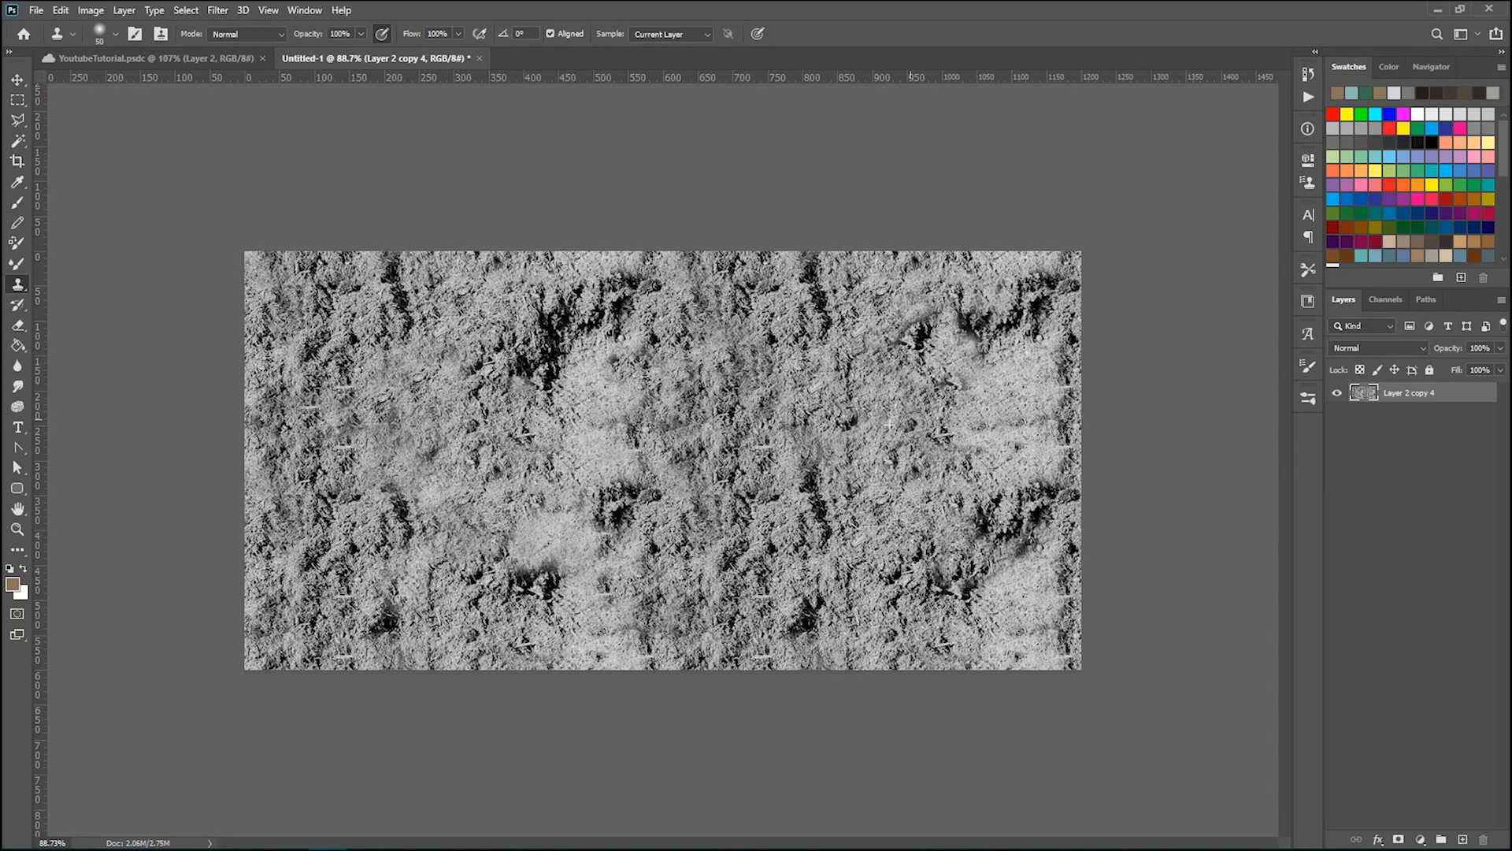
Step: Clone mid-toned dirt over the dark patch and light area in the lower-right tile
scroll(729, 425, down, 5)
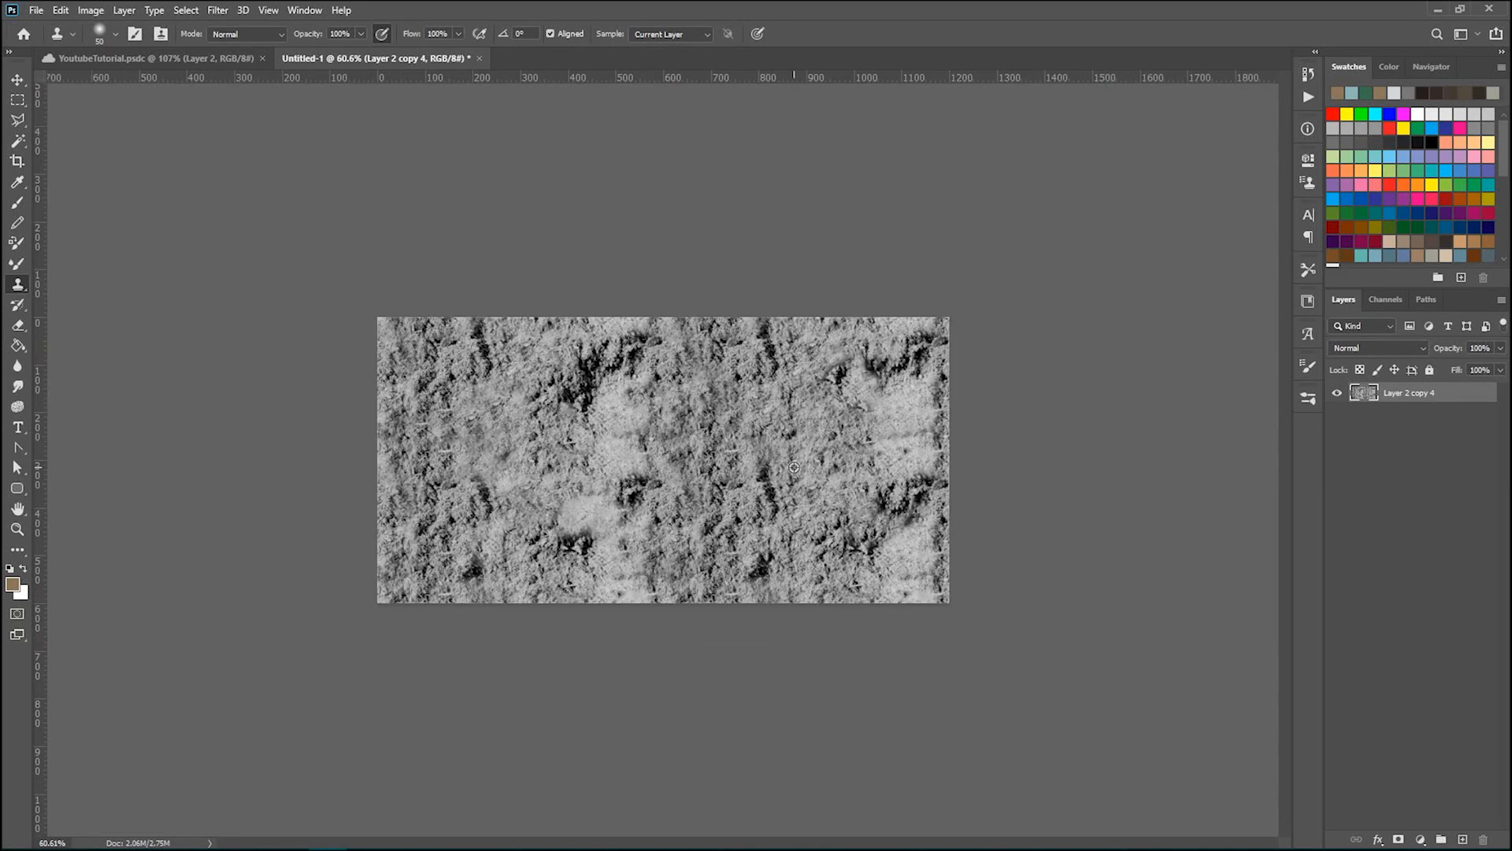
scroll(729, 425, up, 3)
key(ctrl+plus)
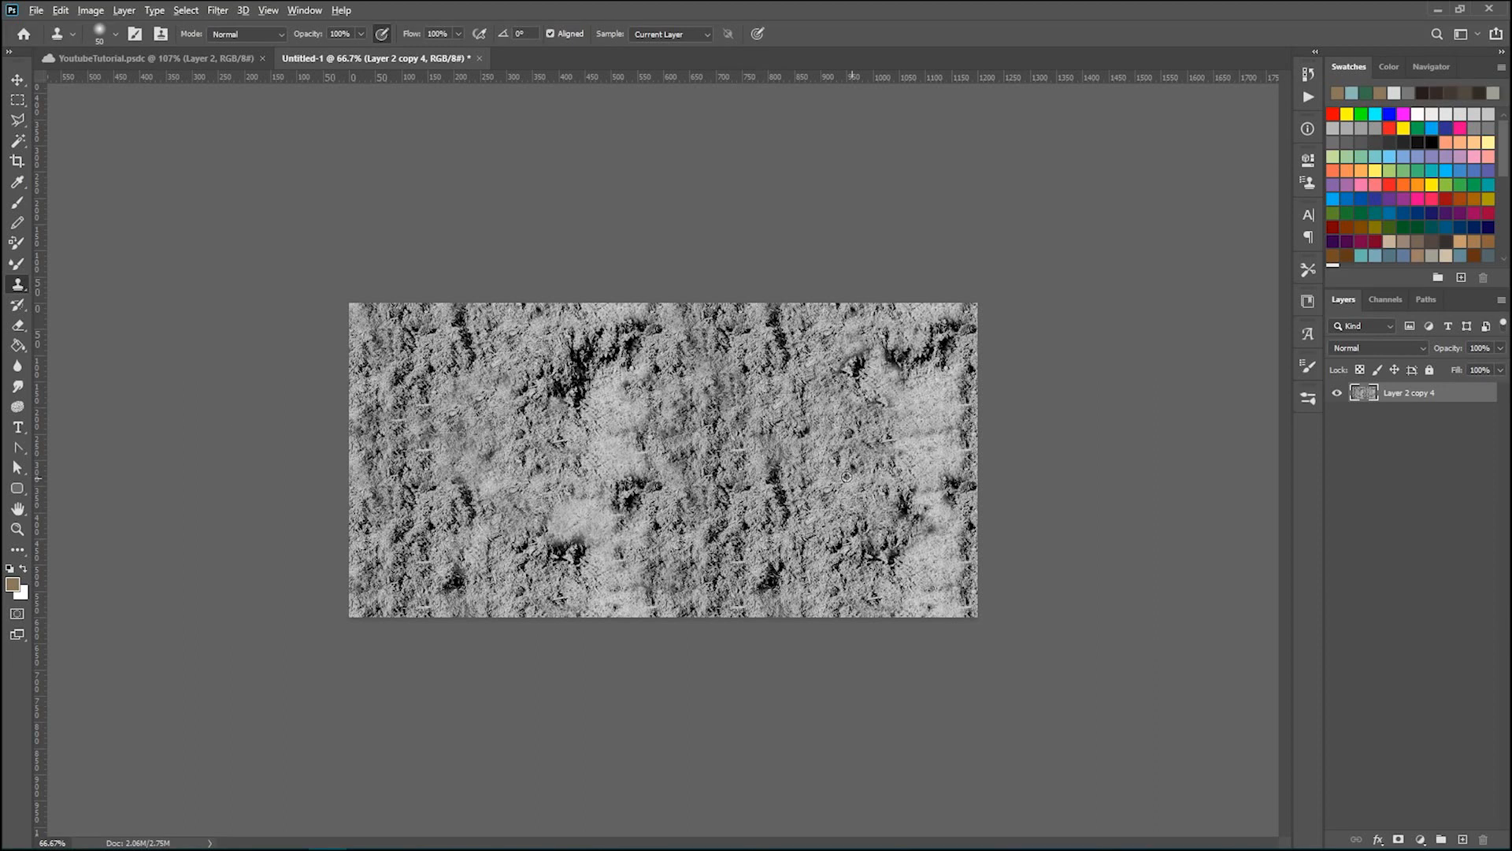
alt+click(781, 436)
mouse_move(896, 508)
mouse_down()
mouse_move(934, 528)
mouse_move(947, 506)
mouse_move(949, 467)
mouse_move(921, 472)
mouse_move(918, 451)
mouse_move(954, 469)
mouse_move(931, 414)
mouse_move(936, 561)
mouse_up()
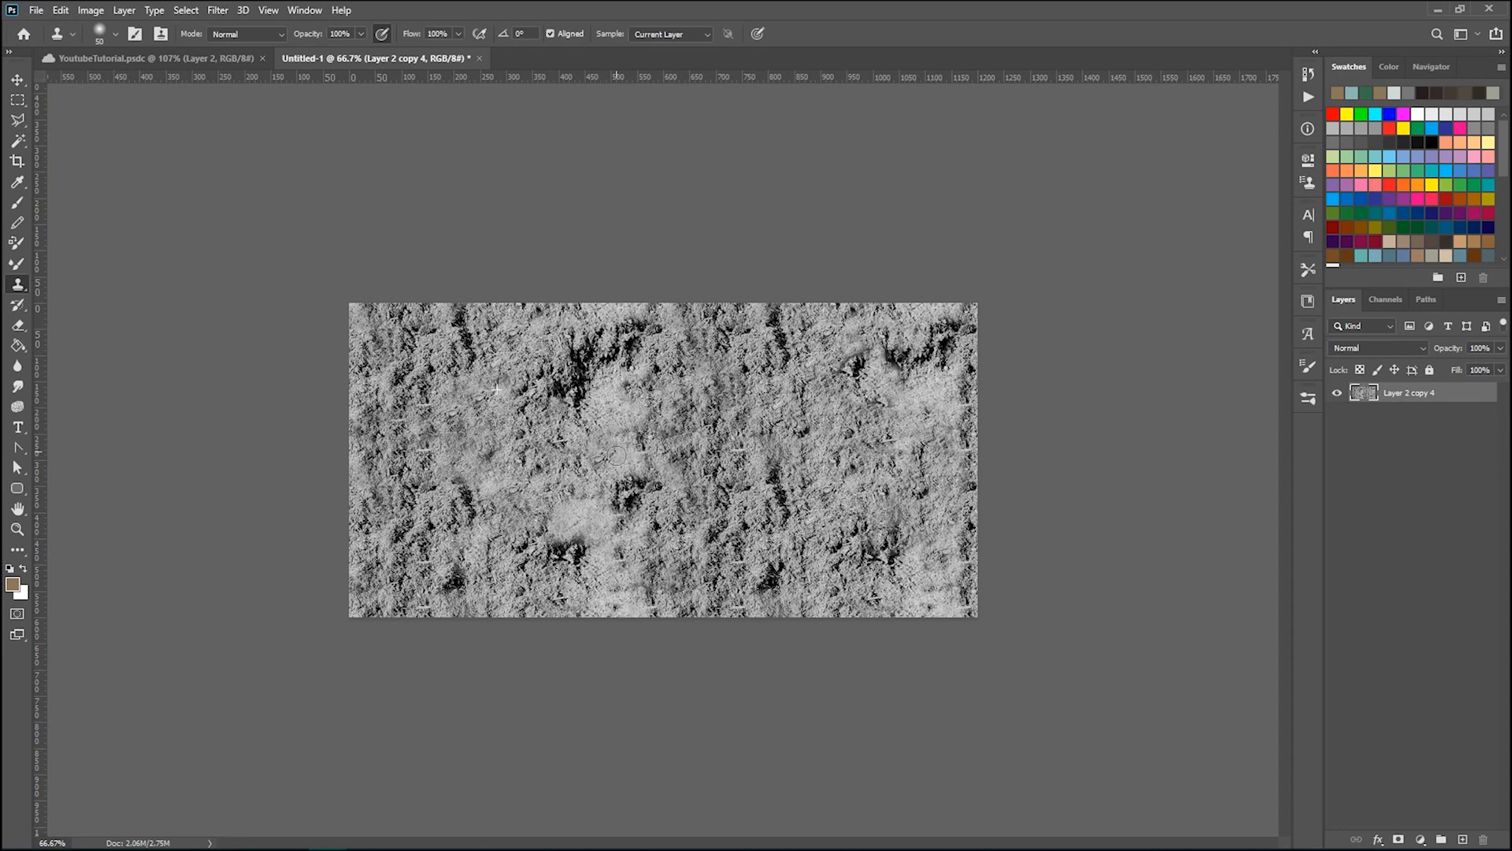
Step: Check the repetition at smaller scales and define the texture as a pattern named Tutorial
scroll(723, 443, down, 3)
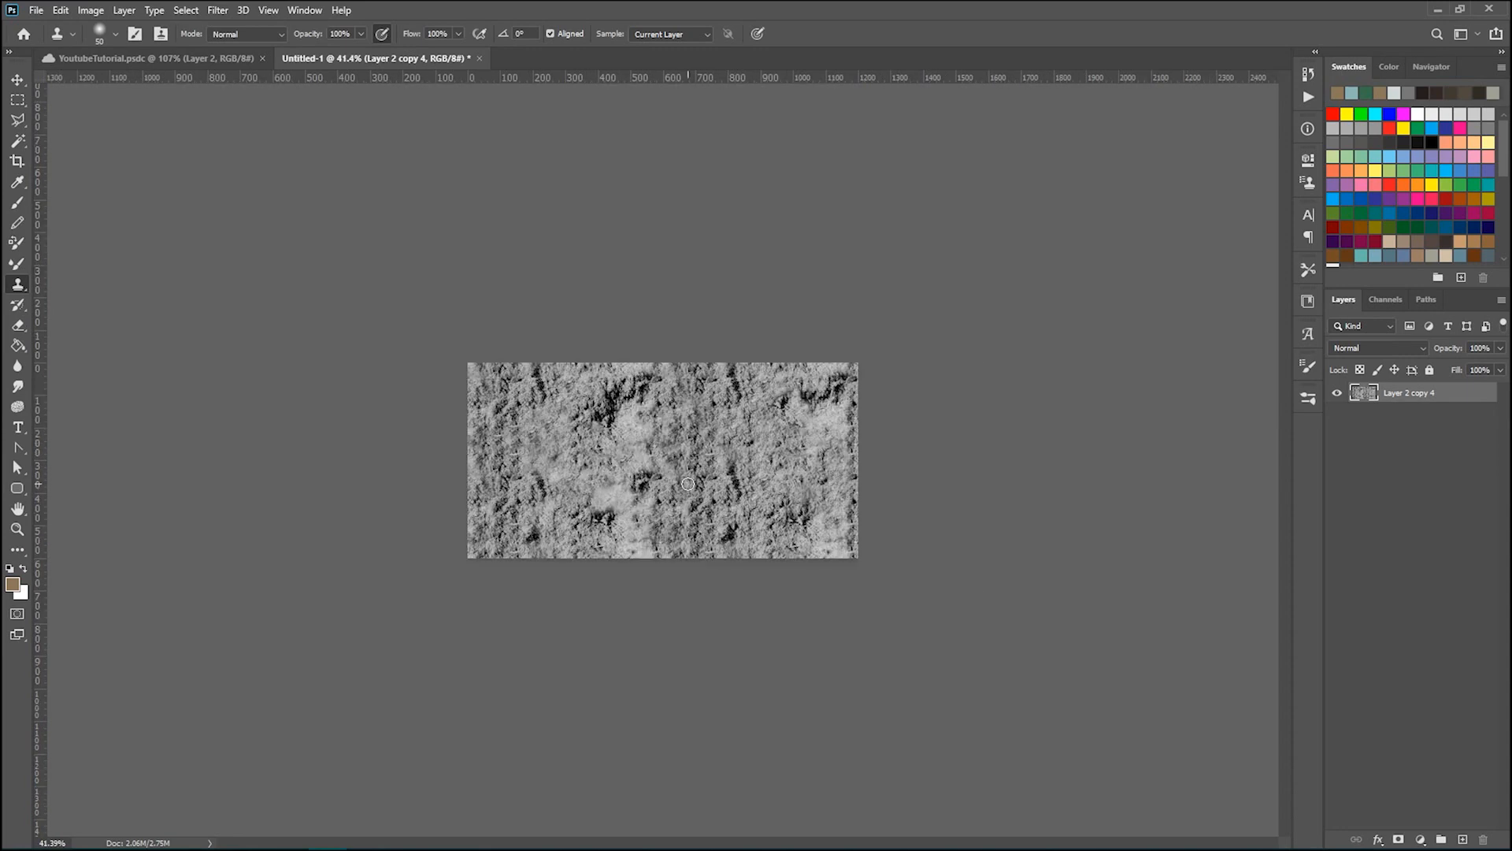
scroll(738, 414, up, 2)
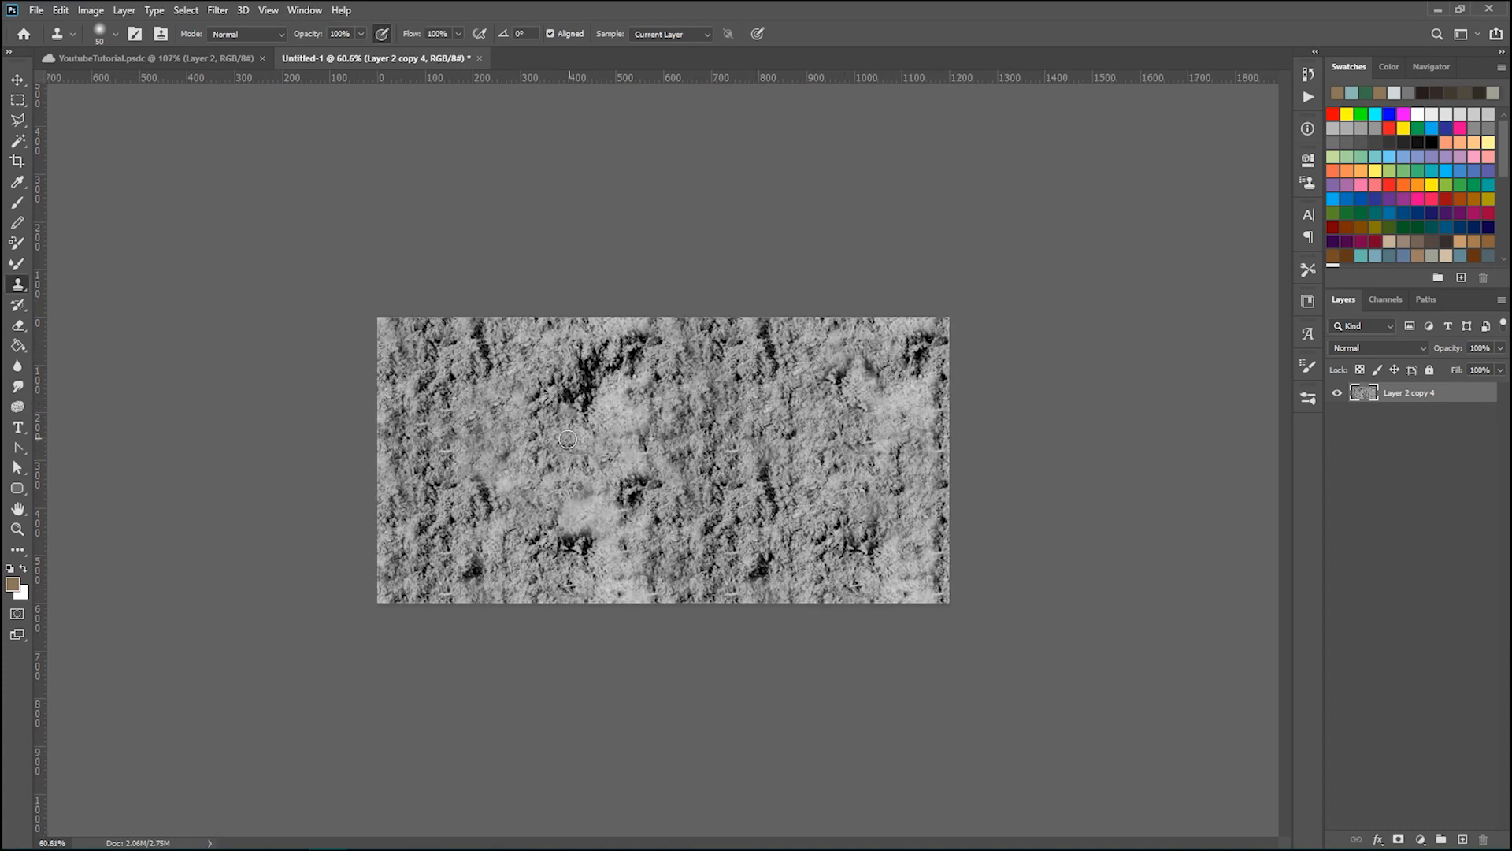
scroll(786, 386, down, 1)
scroll(785, 386, down, 1)
scroll(712, 489, up, 1)
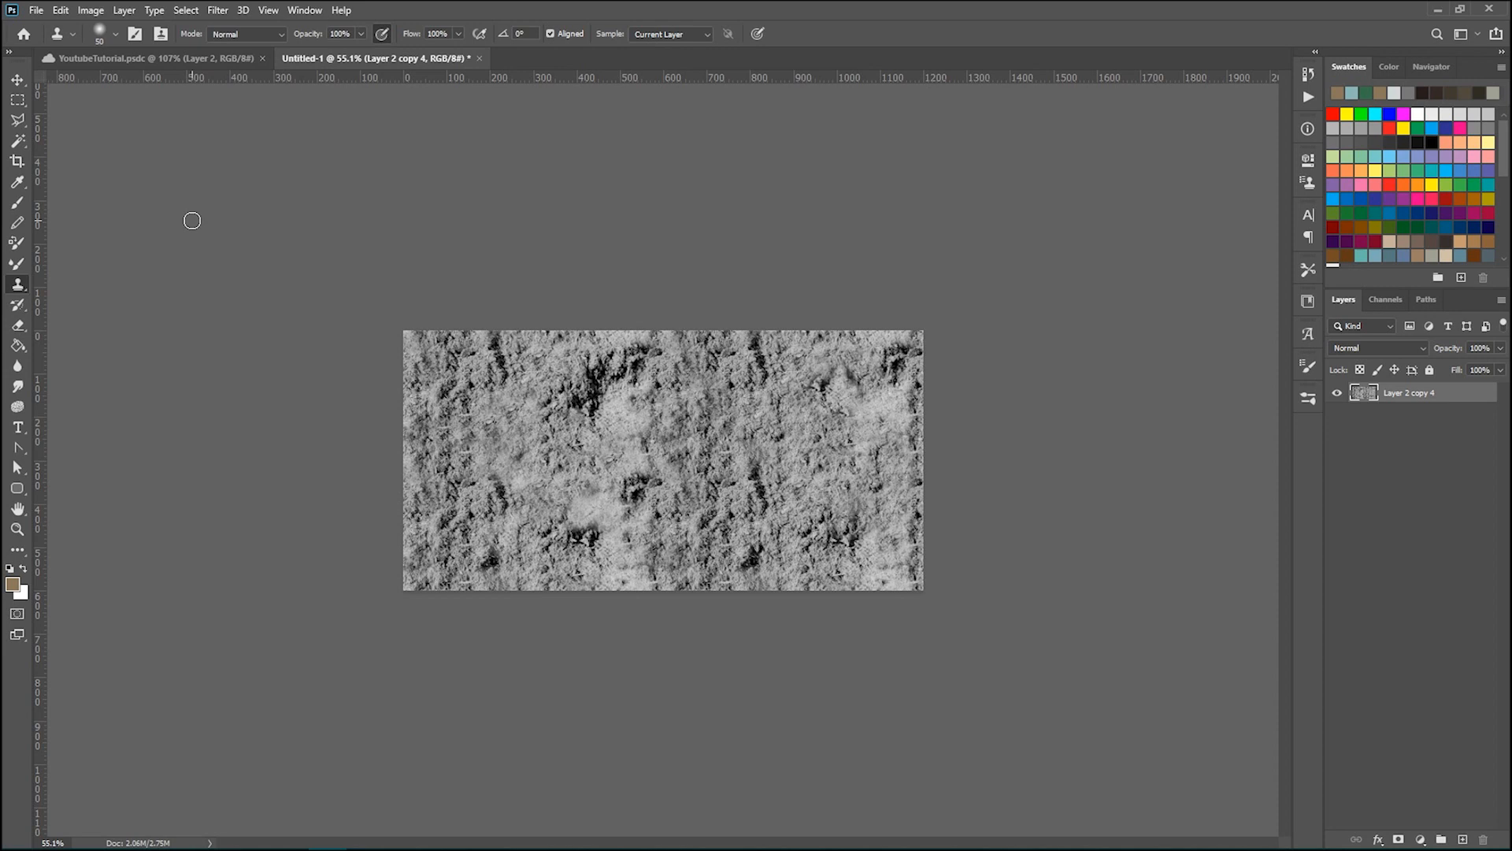
click(62, 10)
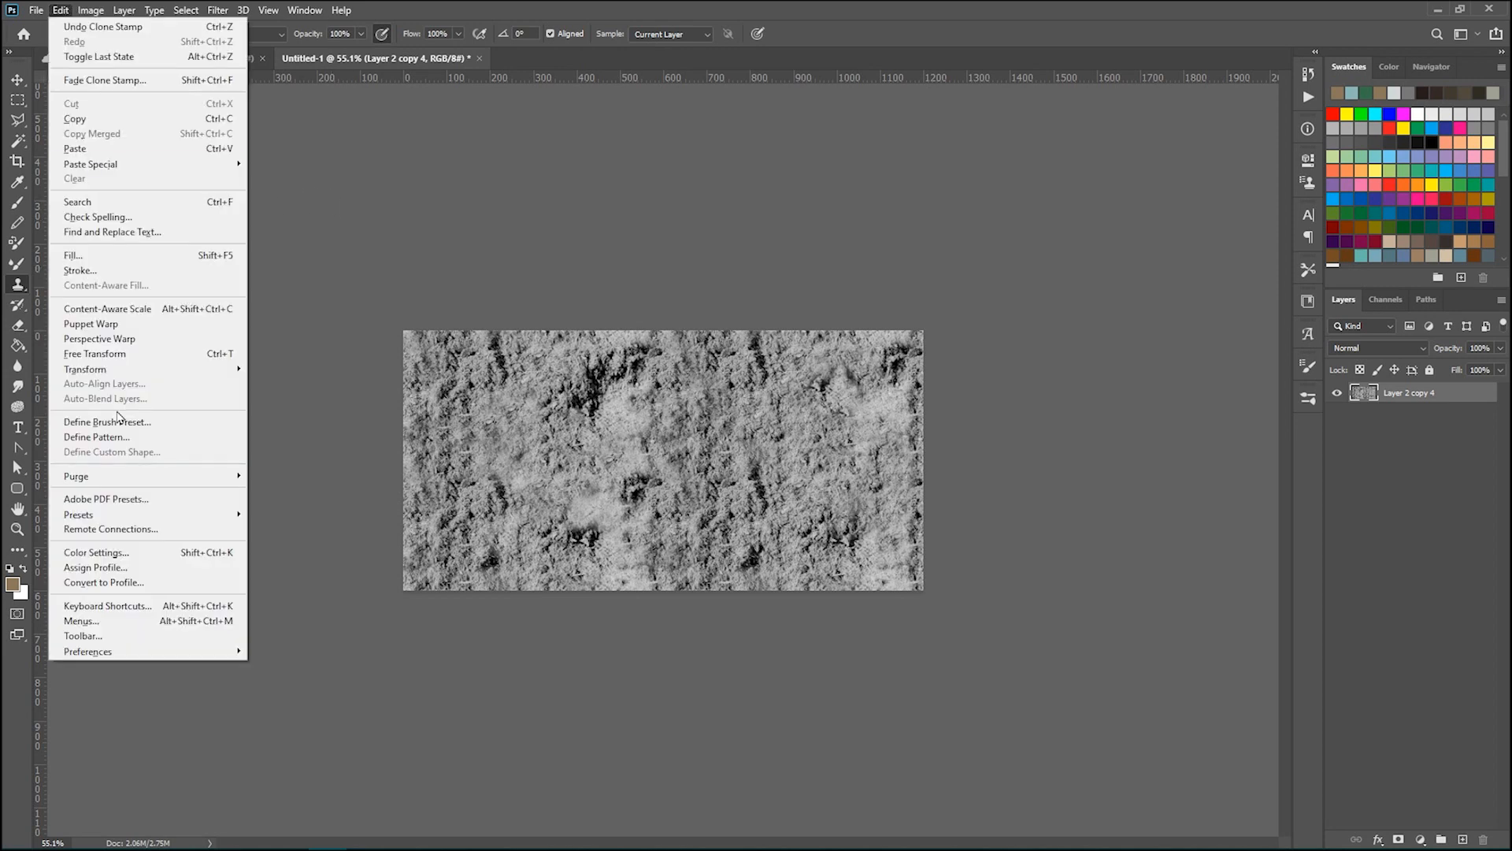
click(168, 436)
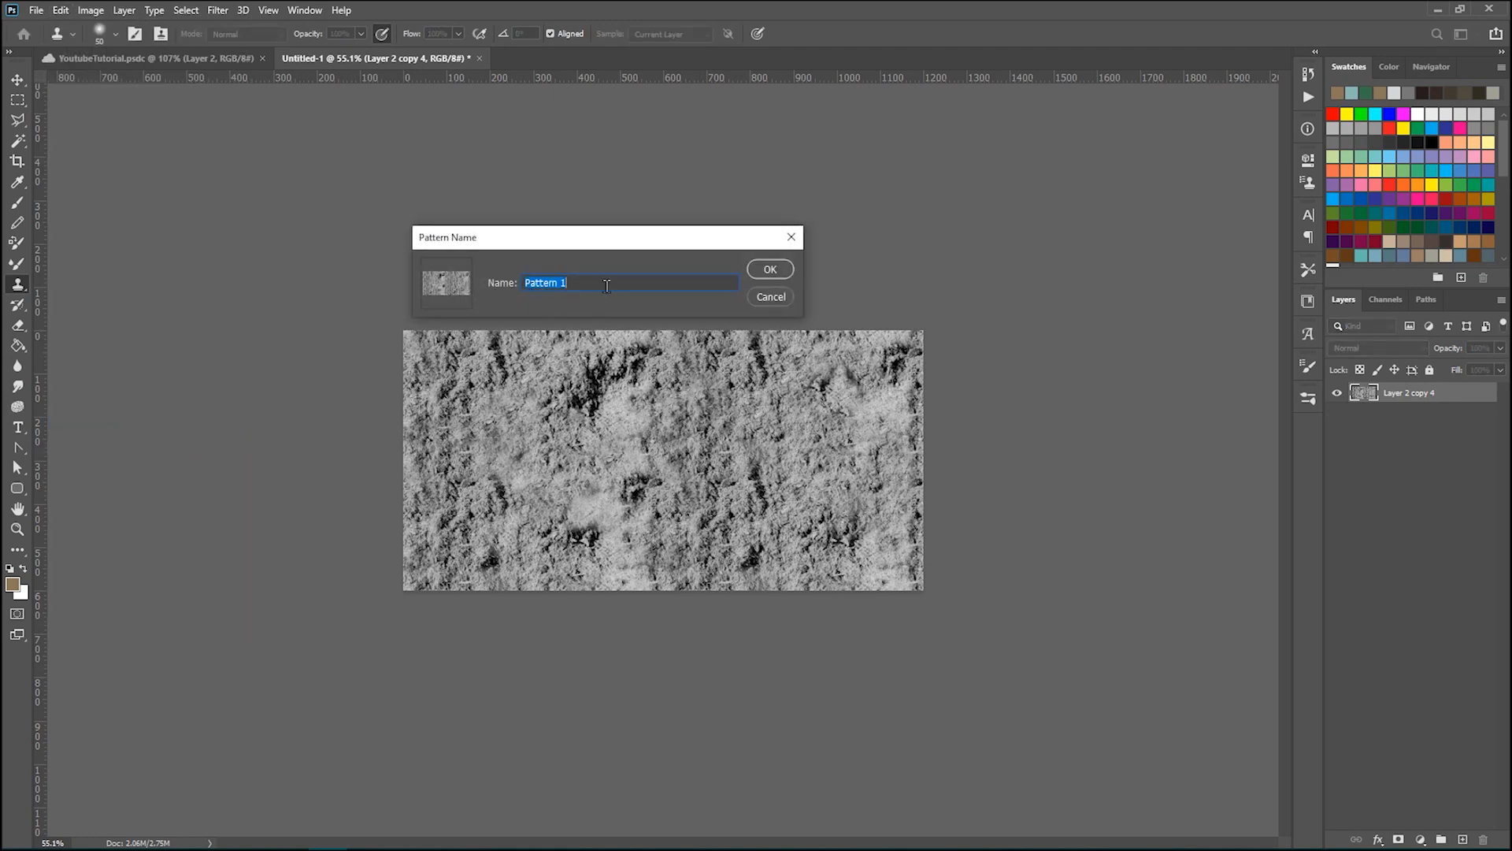
text(Tutorial)
key(Return)
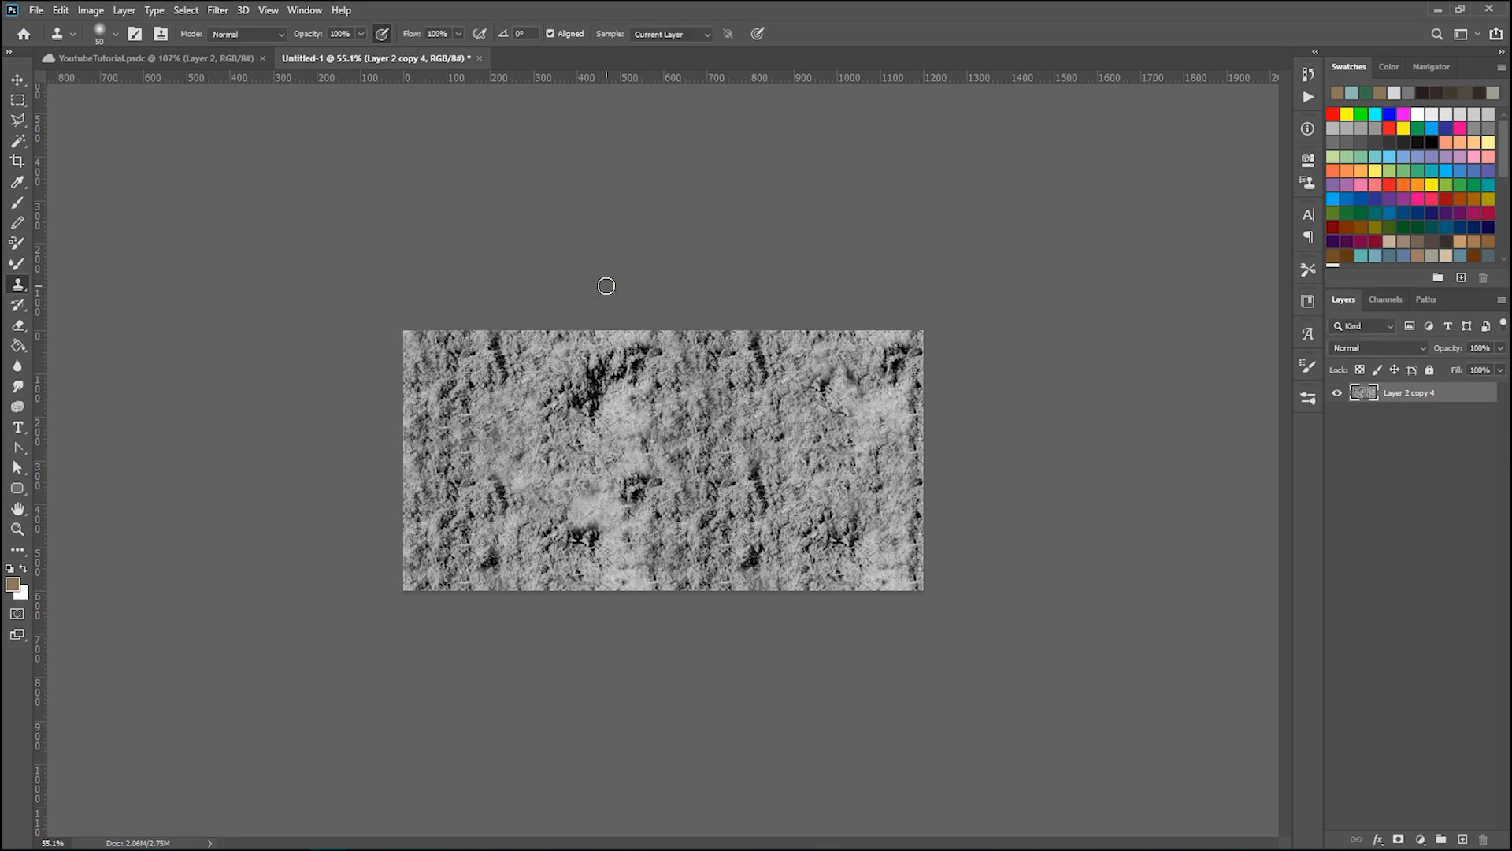
Step: Switch to the YoutubeTutorial.psdc map and set up the Pattern Stamp tool with the newly defined dirt pattern
key(ctrl+Tab)
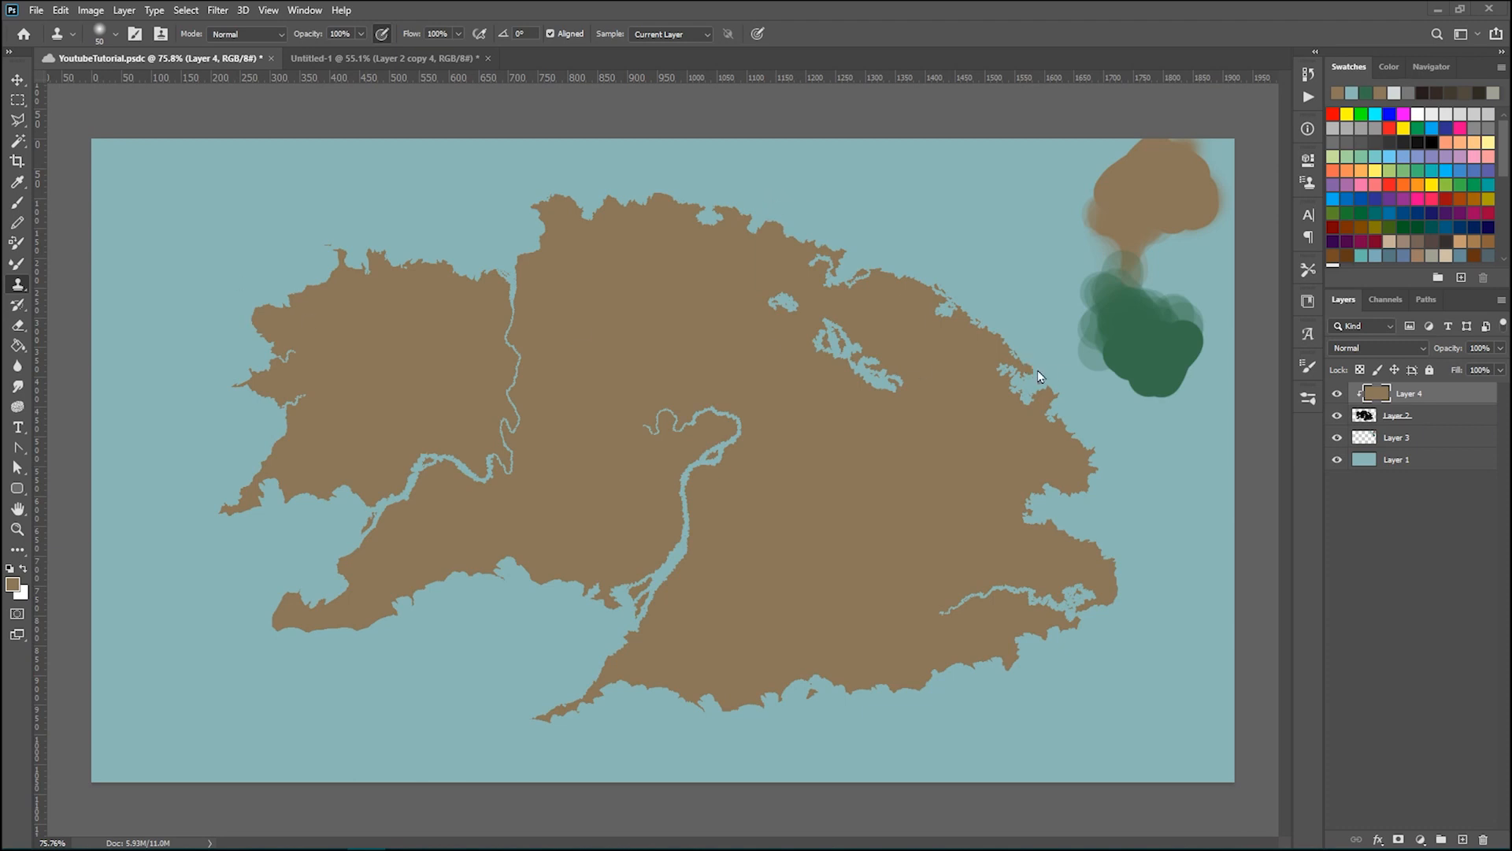
right_click(15, 290)
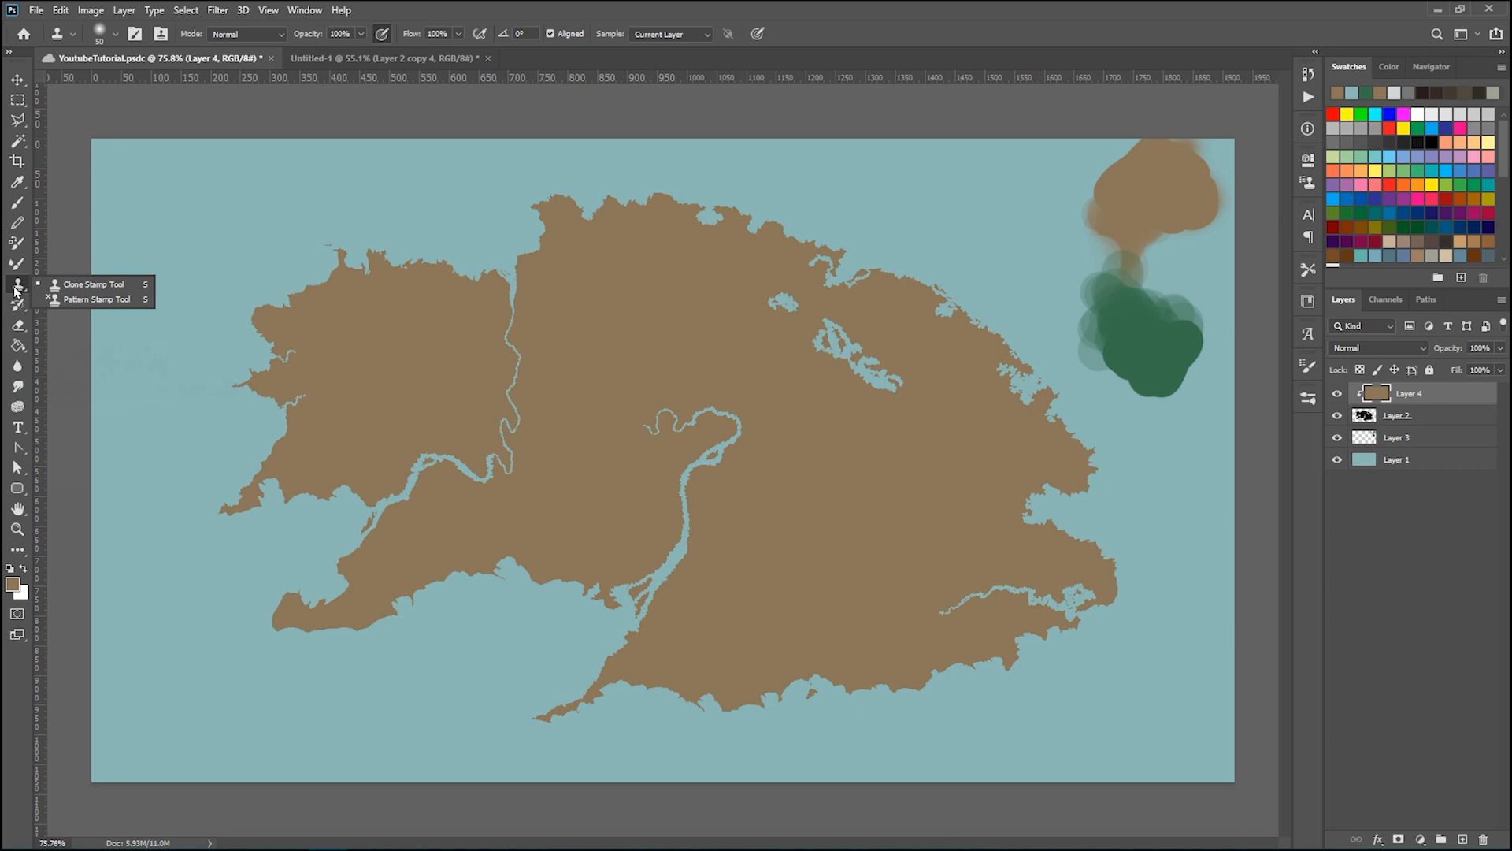
click(95, 299)
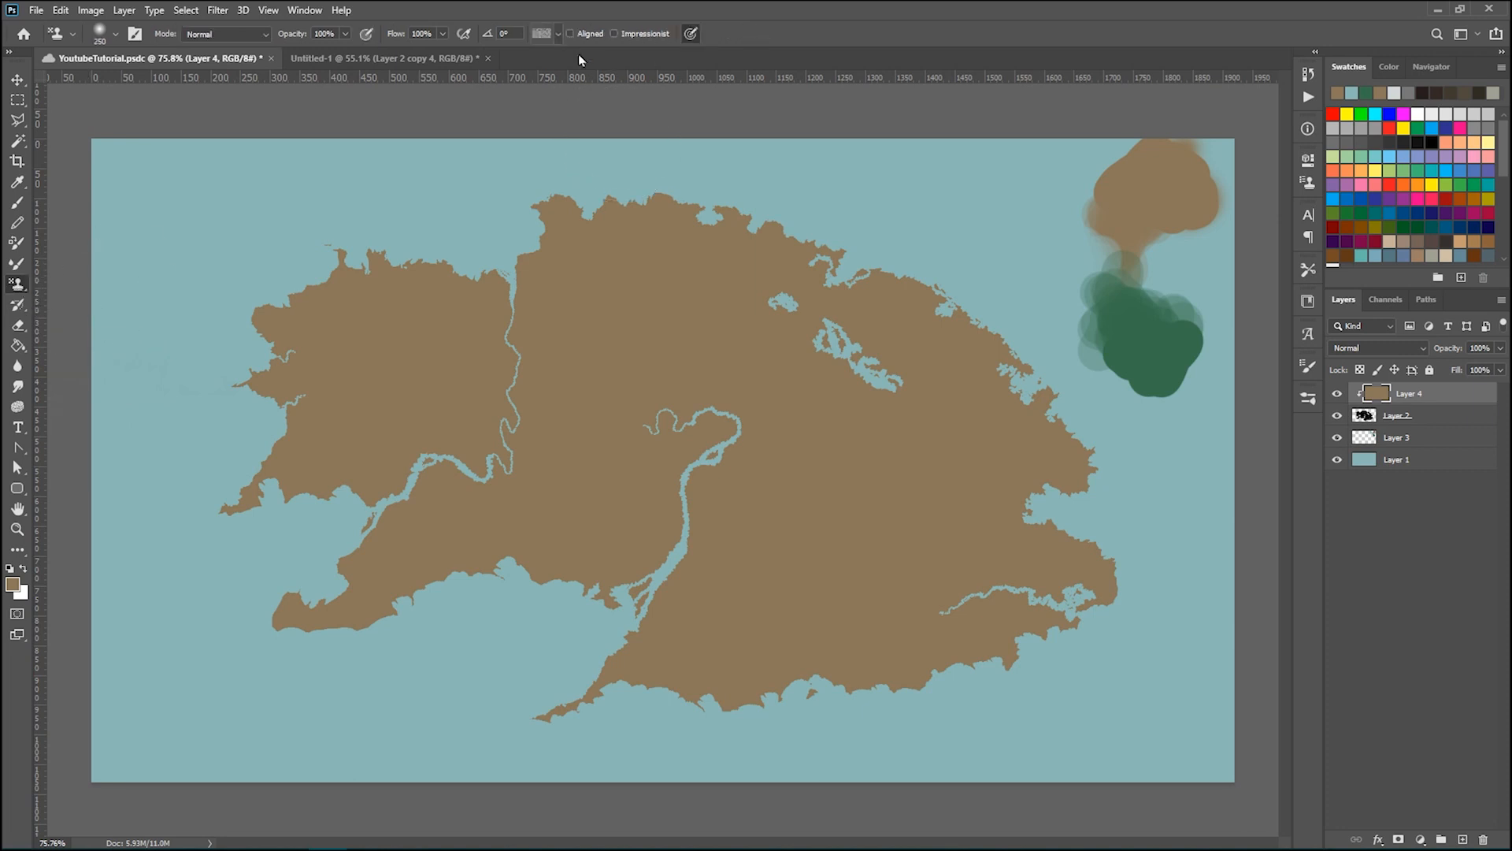
click(556, 35)
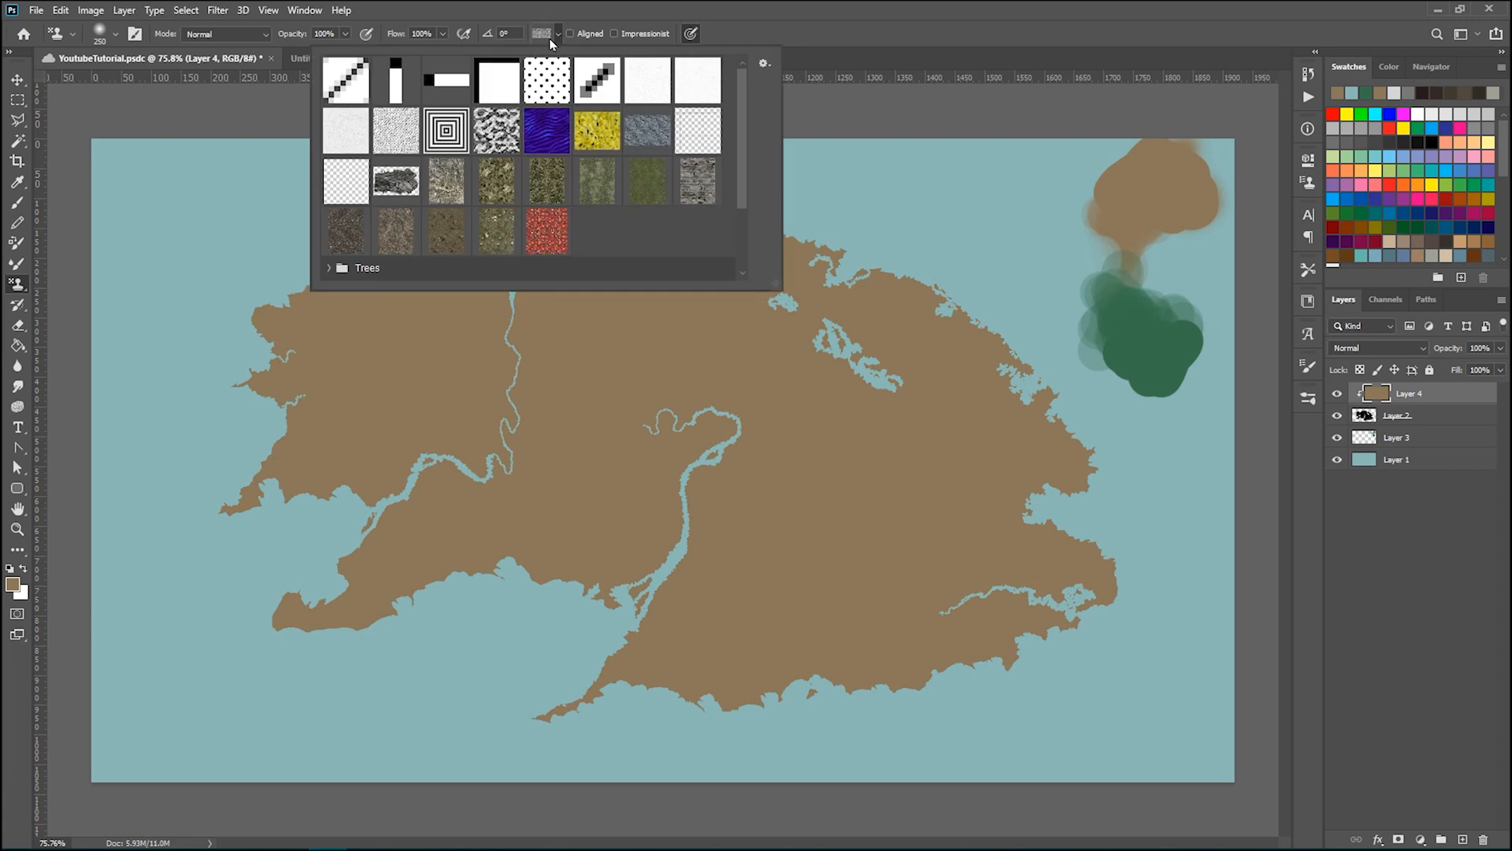
scroll(685, 204, down, 3)
scroll(662, 194, down, 1)
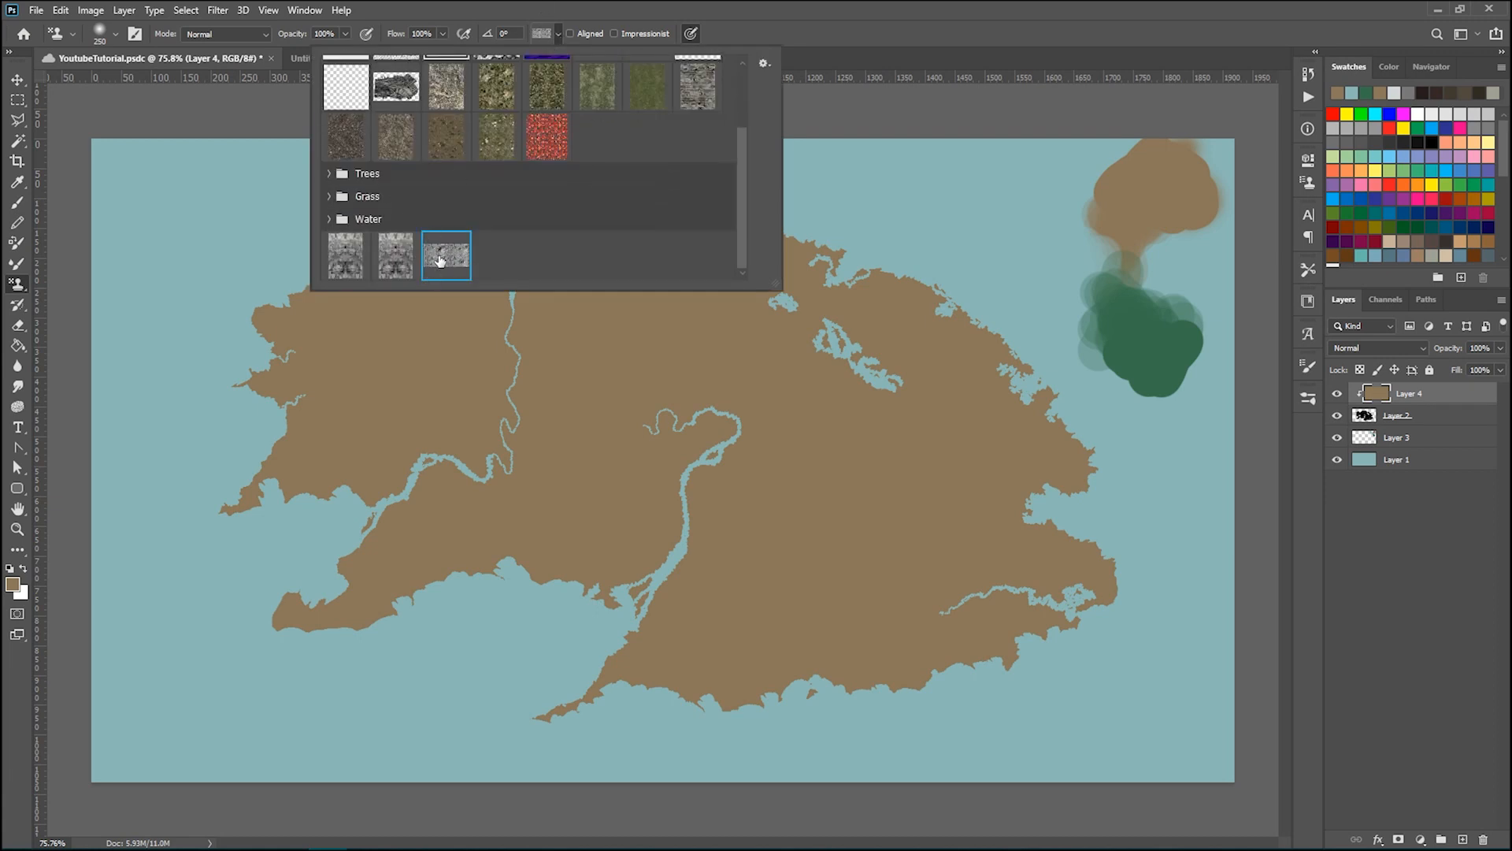
double_click(801, 17)
double_click(696, 181)
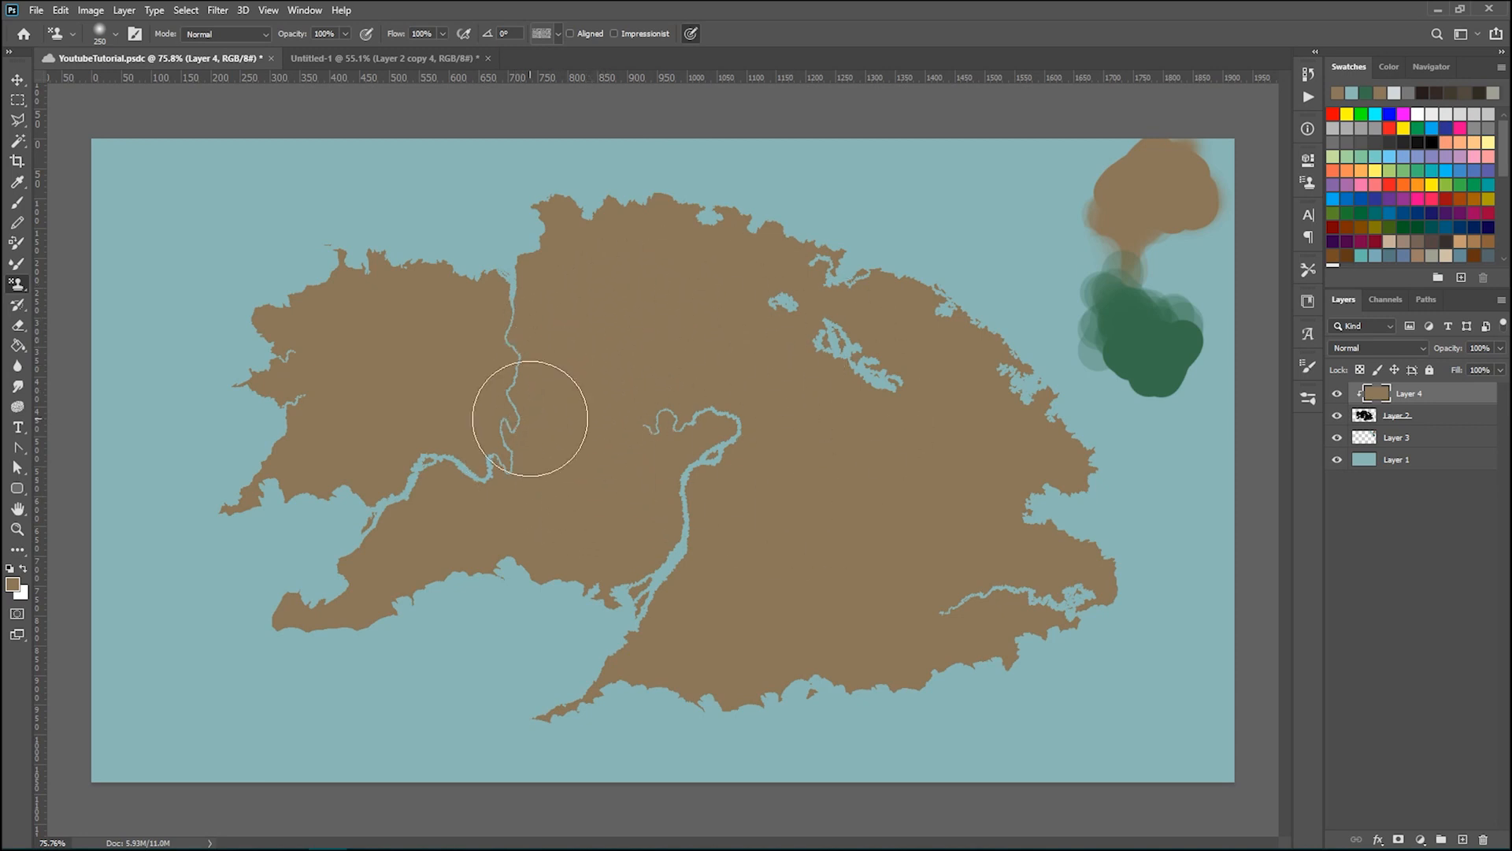
Step: Create a new layer clipped to the land with Multiply blending and 25% opacity
key(ctrl+shift+n)
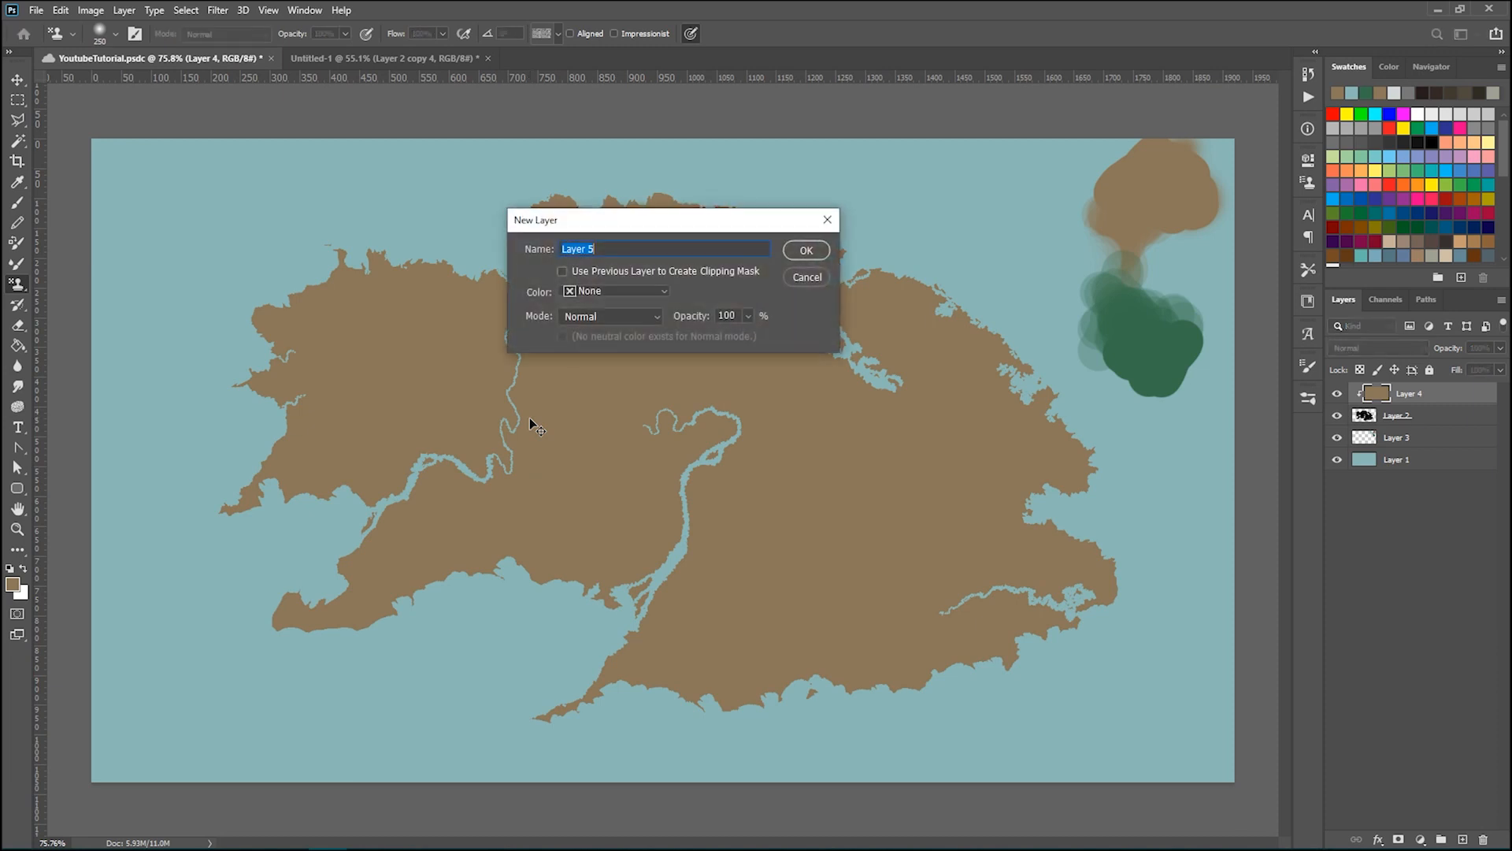
click(562, 272)
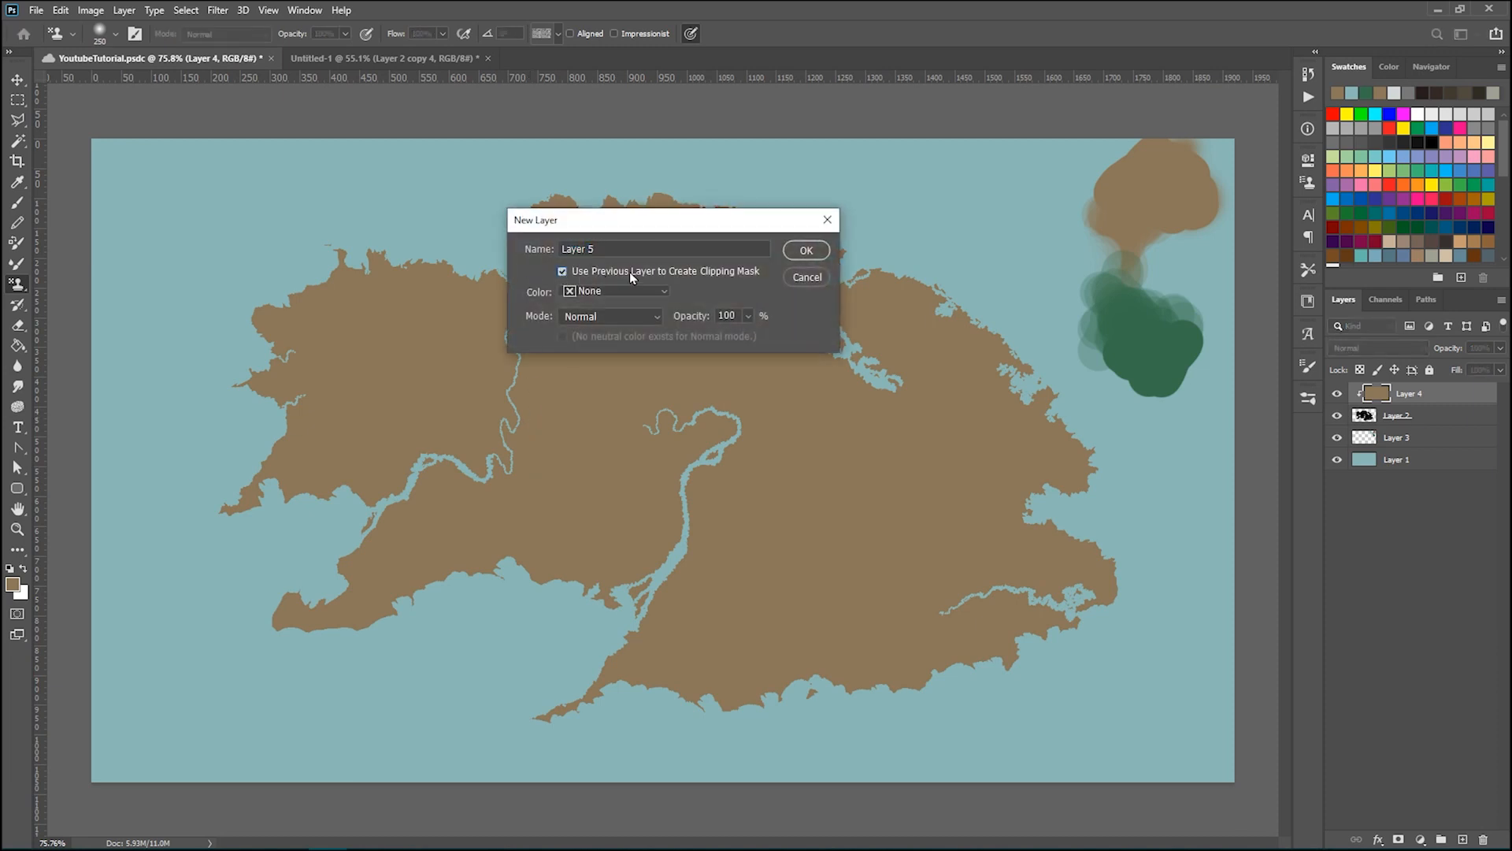
drag(733, 223, 595, 195)
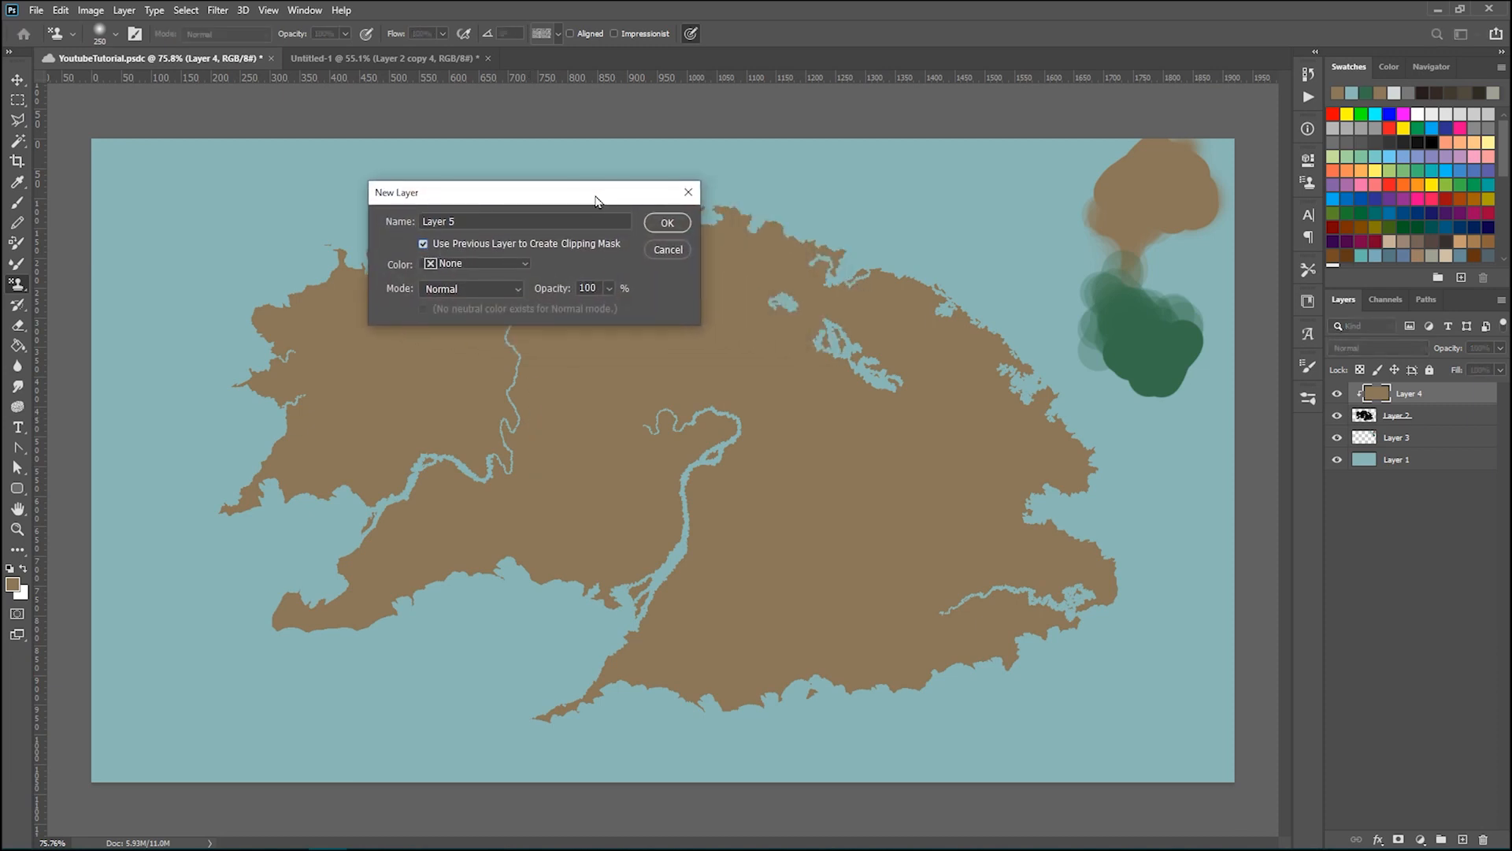
click(464, 293)
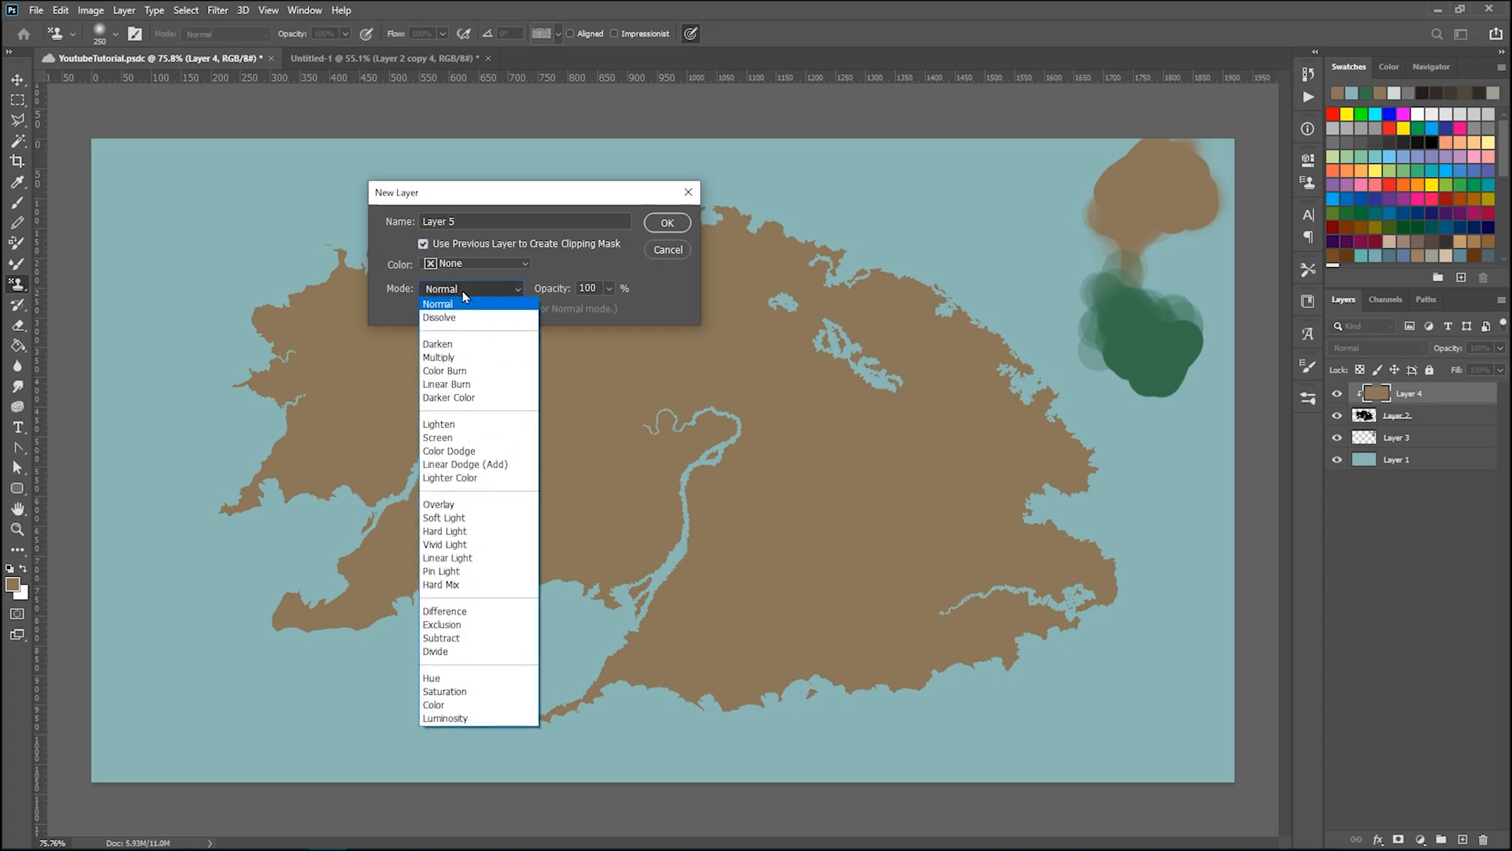
click(474, 363)
drag(521, 204, 381, 218)
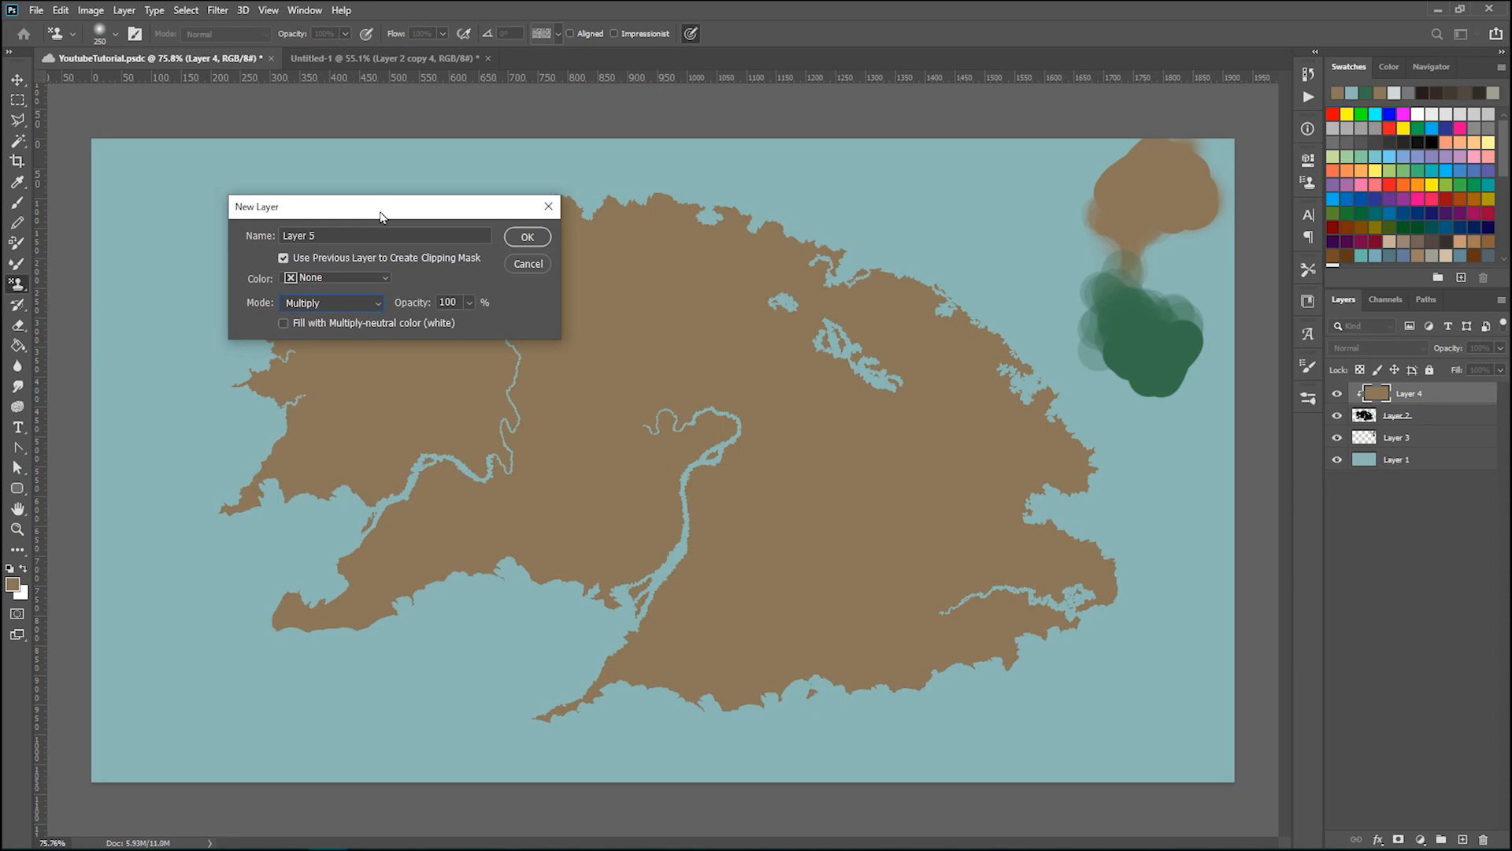
double_click(456, 301)
text(25)
key(Return)
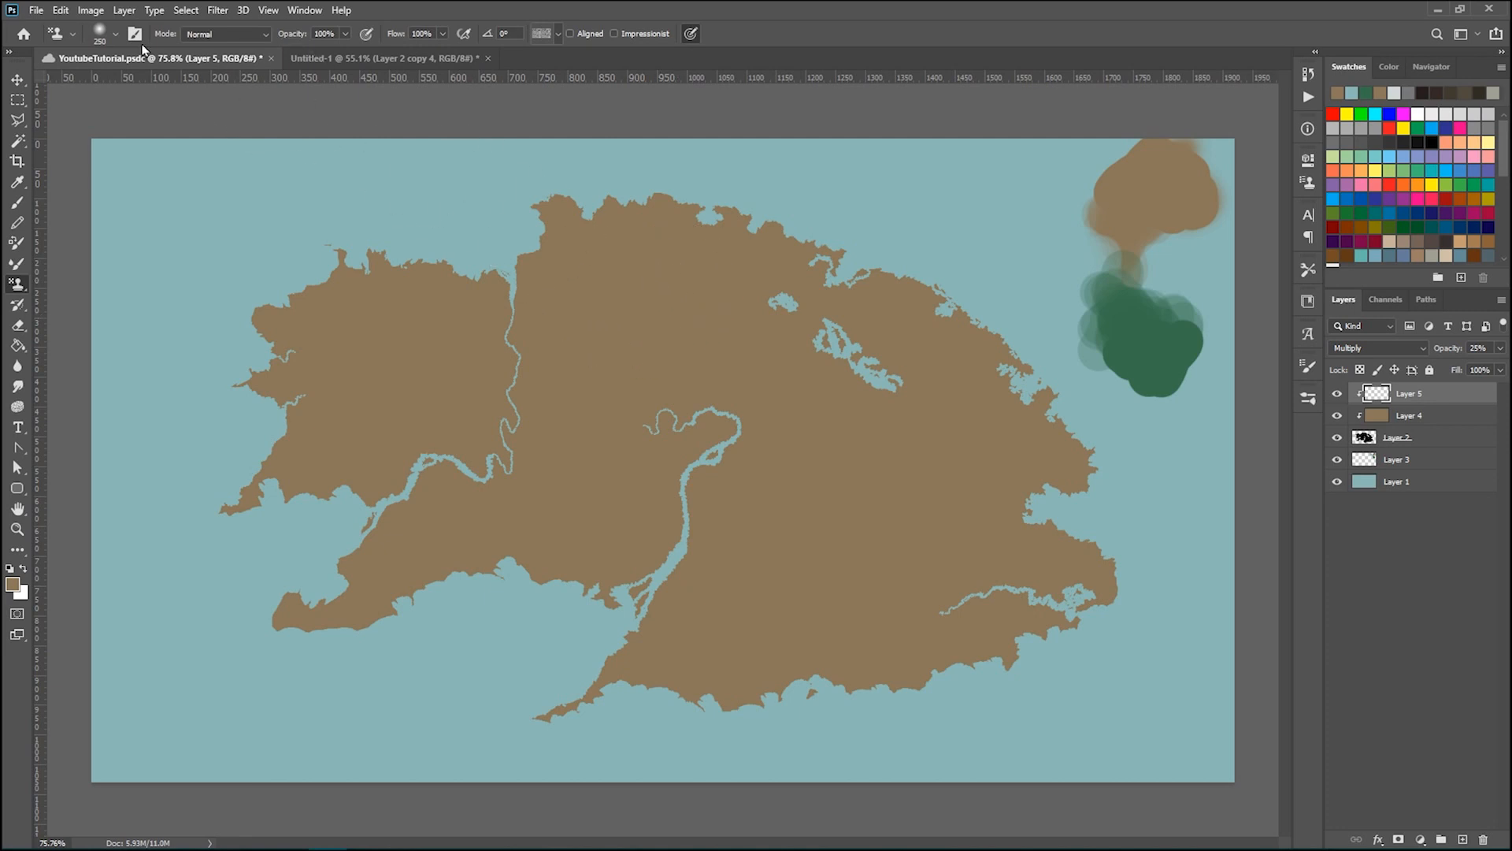
Step: Stamp a first patch of the dirt pattern on the north-central land with the 250 px soft round brush and reduce the brush size
click(115, 34)
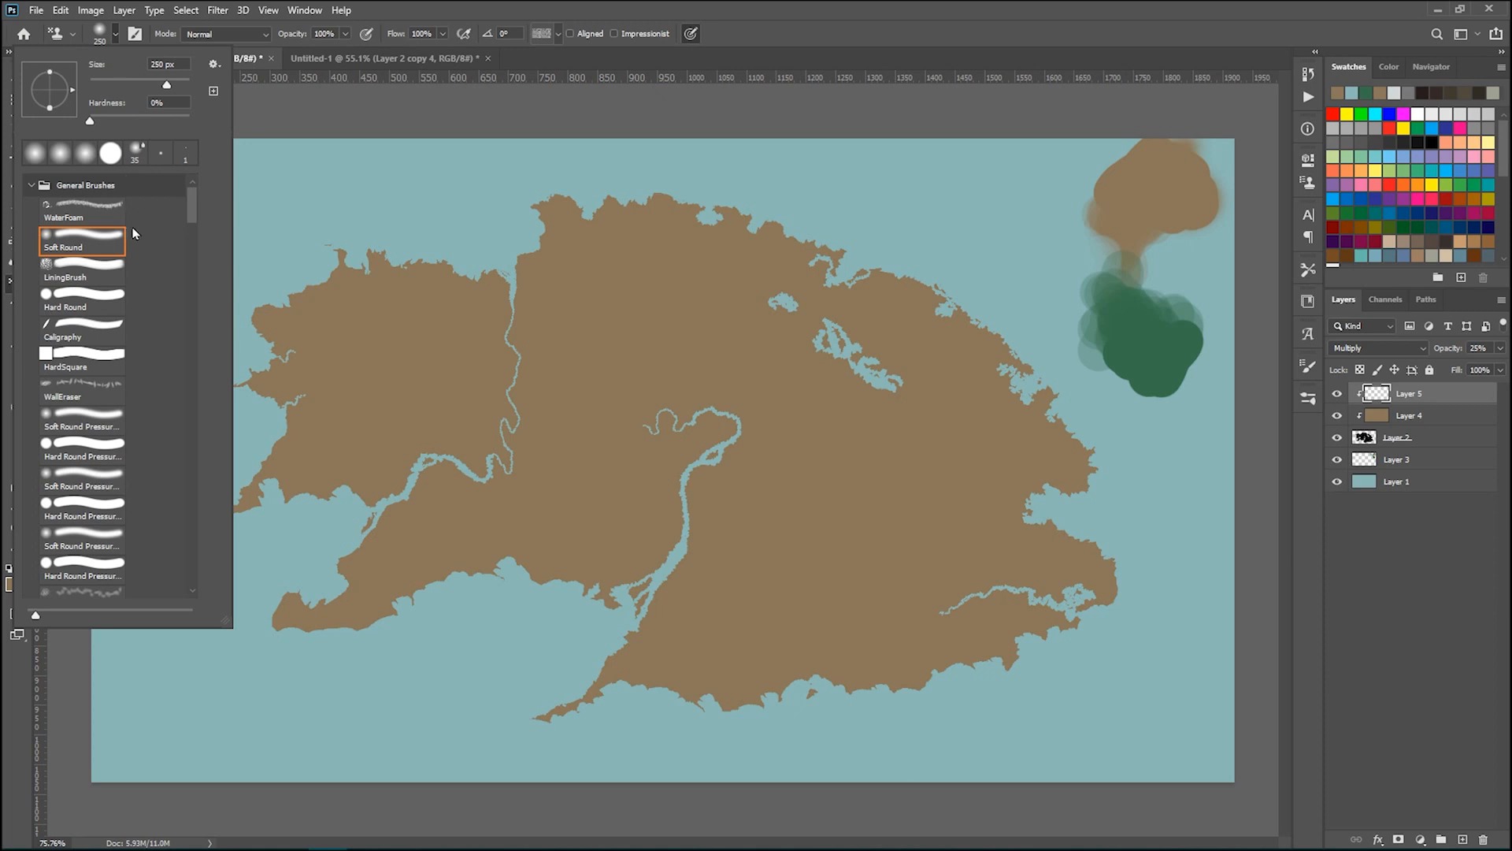
click(463, 9)
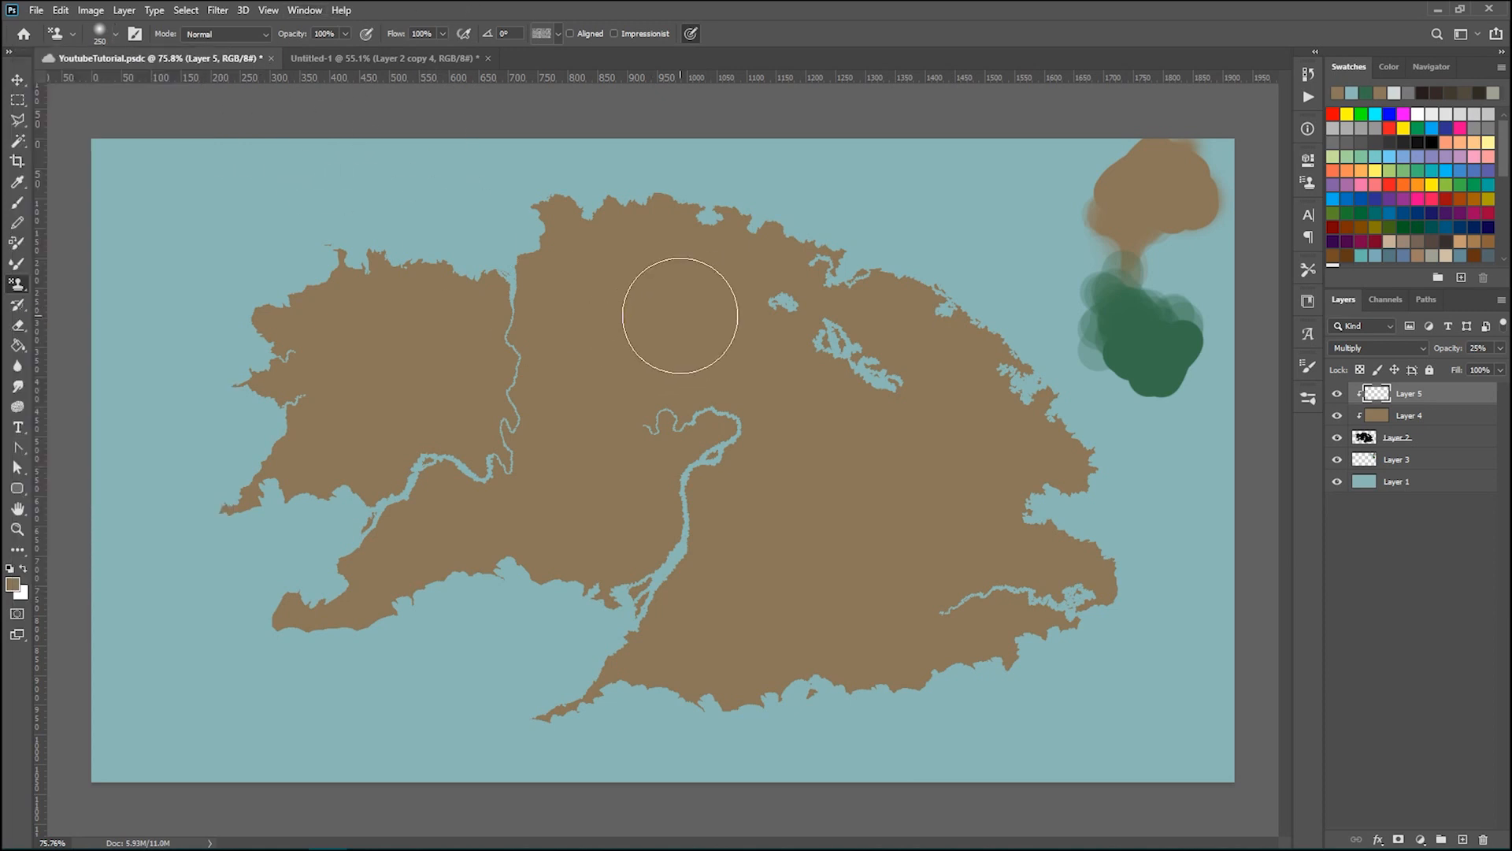
drag(625, 323, 622, 314)
key(bracketleft)
key(bracketleft)
key(bracketleft)
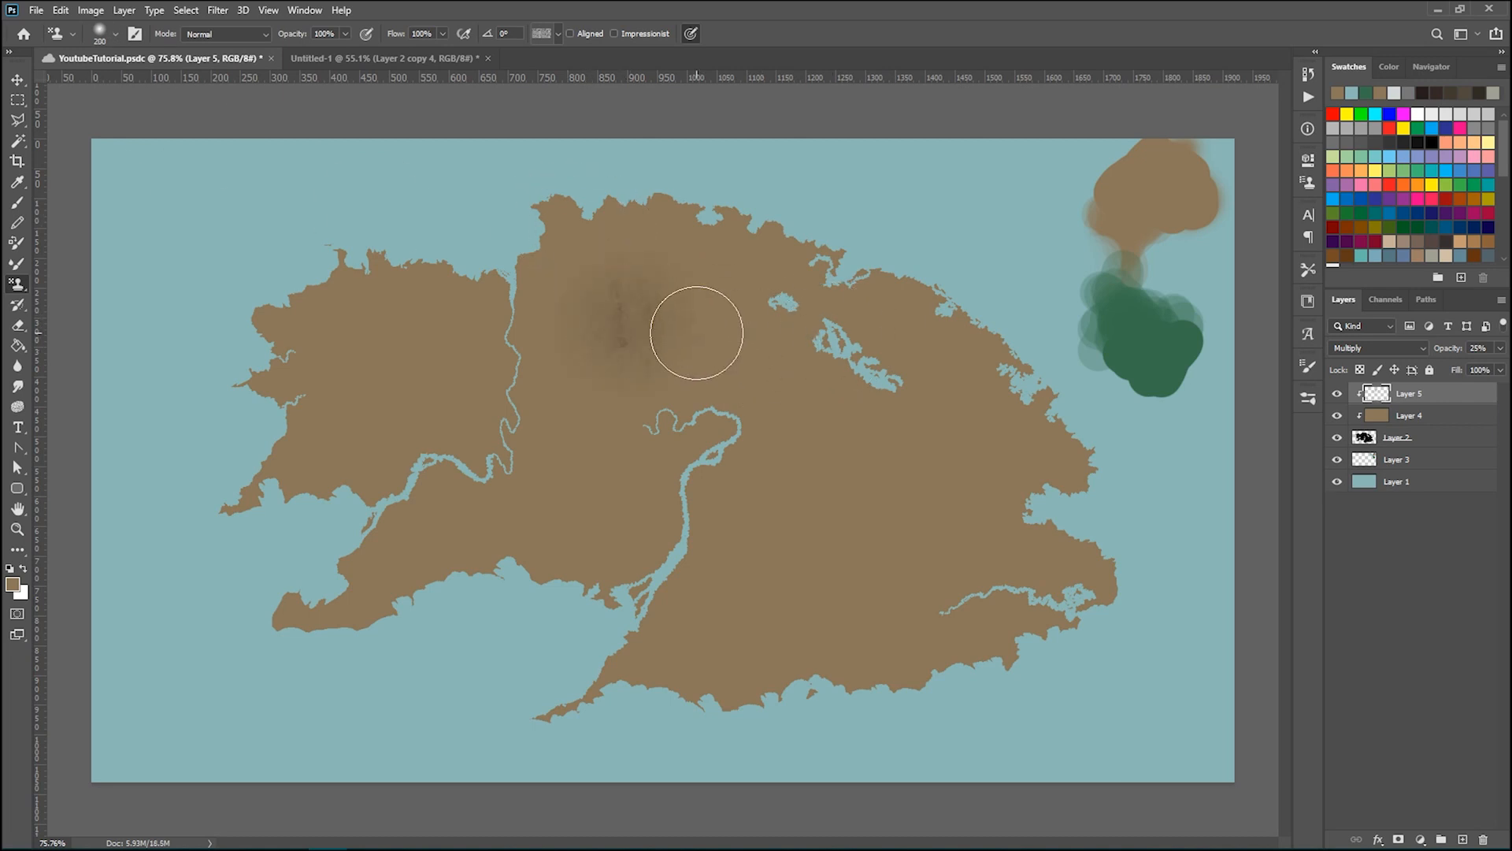
Step: Stamp the dirt pattern across the northern, central and eastern land, reducing the soft brush to 125 px
mouse_move(685, 352)
mouse_down()
mouse_move(696, 278)
mouse_move(719, 334)
mouse_move(640, 268)
mouse_move(594, 261)
mouse_move(593, 284)
mouse_move(562, 285)
mouse_move(553, 380)
mouse_move(577, 434)
mouse_move(578, 376)
mouse_move(628, 397)
mouse_move(742, 373)
mouse_move(831, 463)
mouse_move(782, 554)
mouse_move(848, 564)
mouse_move(929, 532)
mouse_move(960, 495)
mouse_move(942, 505)
mouse_move(968, 547)
mouse_move(875, 293)
mouse_move(937, 298)
mouse_move(974, 370)
mouse_move(960, 386)
mouse_move(894, 313)
mouse_move(858, 313)
mouse_move(779, 346)
mouse_move(830, 399)
mouse_move(848, 378)
mouse_move(737, 320)
mouse_move(736, 298)
mouse_move(805, 257)
mouse_move(750, 256)
mouse_move(683, 218)
mouse_move(755, 217)
mouse_move(600, 225)
mouse_move(646, 287)
mouse_move(718, 313)
mouse_move(697, 243)
mouse_move(753, 243)
mouse_move(599, 233)
mouse_move(700, 211)
mouse_up()
key(bracketright)
key(bracketright)
key(bracketright)
key(bracketleft)
key(bracketleft)
key(bracketleft)
key(bracketleft)
mouse_move(789, 246)
mouse_down()
mouse_move(744, 344)
mouse_move(697, 358)
mouse_move(609, 319)
mouse_move(598, 350)
mouse_move(628, 348)
mouse_move(589, 440)
mouse_move(629, 391)
mouse_move(637, 349)
mouse_move(610, 442)
mouse_move(619, 364)
mouse_move(591, 437)
mouse_move(639, 466)
mouse_move(599, 380)
mouse_move(644, 363)
mouse_up()
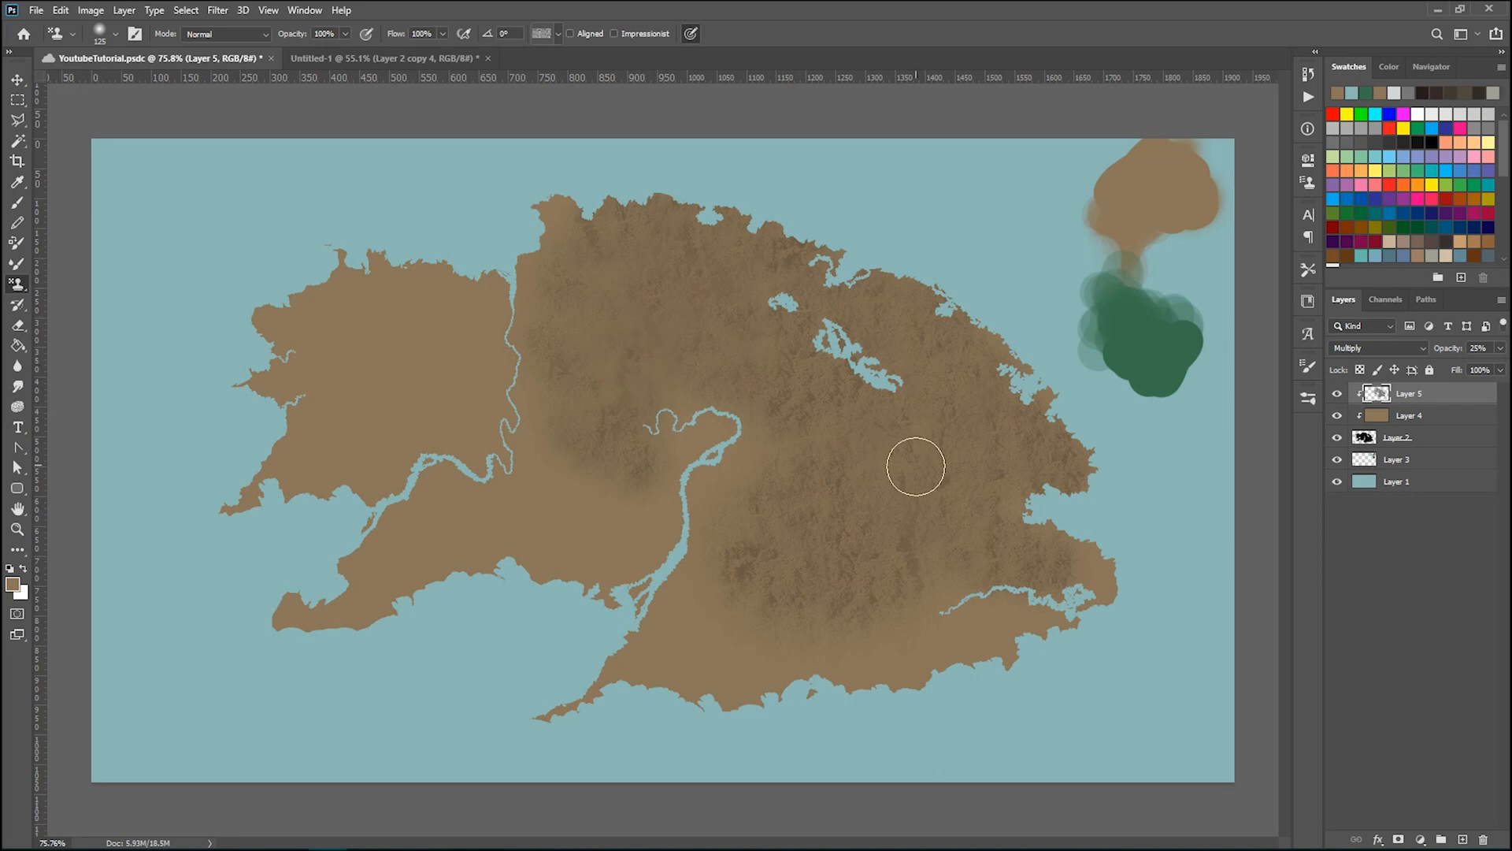
mouse_move(803, 501)
mouse_down()
mouse_move(745, 527)
mouse_move(766, 587)
mouse_move(937, 554)
mouse_move(874, 564)
mouse_move(876, 632)
mouse_move(877, 557)
mouse_move(884, 607)
mouse_move(780, 580)
mouse_move(752, 552)
mouse_up()
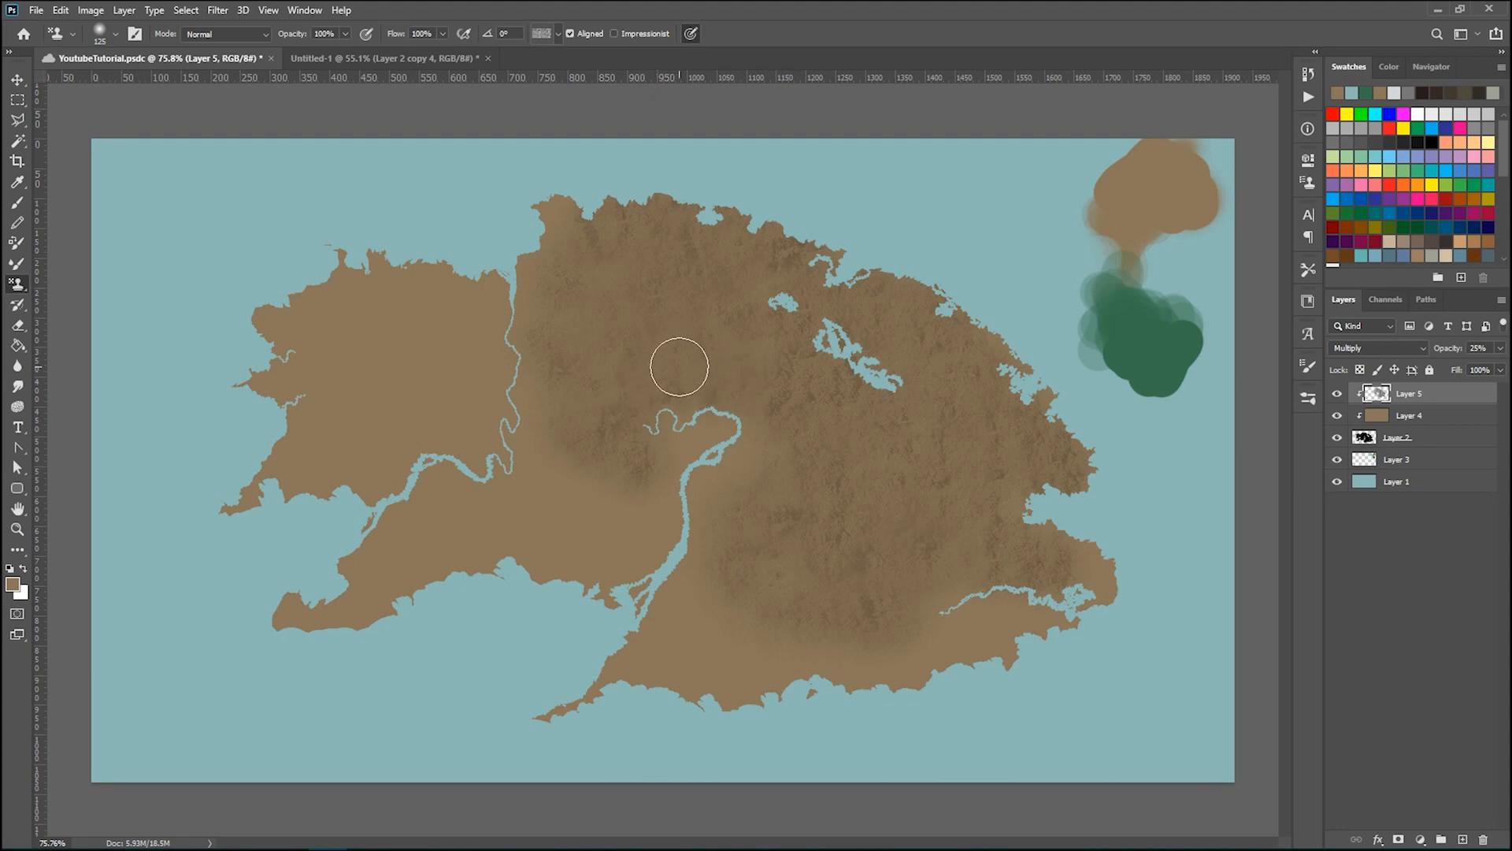
Step: Turn off Aligned and stamp overlapping strokes over the central and southern land to break up the pattern's repetition
click(570, 34)
mouse_move(610, 520)
mouse_down()
mouse_move(566, 512)
mouse_move(592, 489)
mouse_move(590, 466)
mouse_move(550, 505)
mouse_move(506, 508)
mouse_move(566, 508)
mouse_move(585, 525)
mouse_move(622, 514)
mouse_move(598, 473)
mouse_up()
mouse_move(765, 542)
mouse_down()
mouse_move(726, 622)
mouse_move(685, 656)
mouse_move(774, 636)
mouse_move(885, 644)
mouse_up()
mouse_move(731, 470)
mouse_down()
mouse_move(769, 420)
mouse_move(761, 475)
mouse_move(723, 508)
mouse_up()
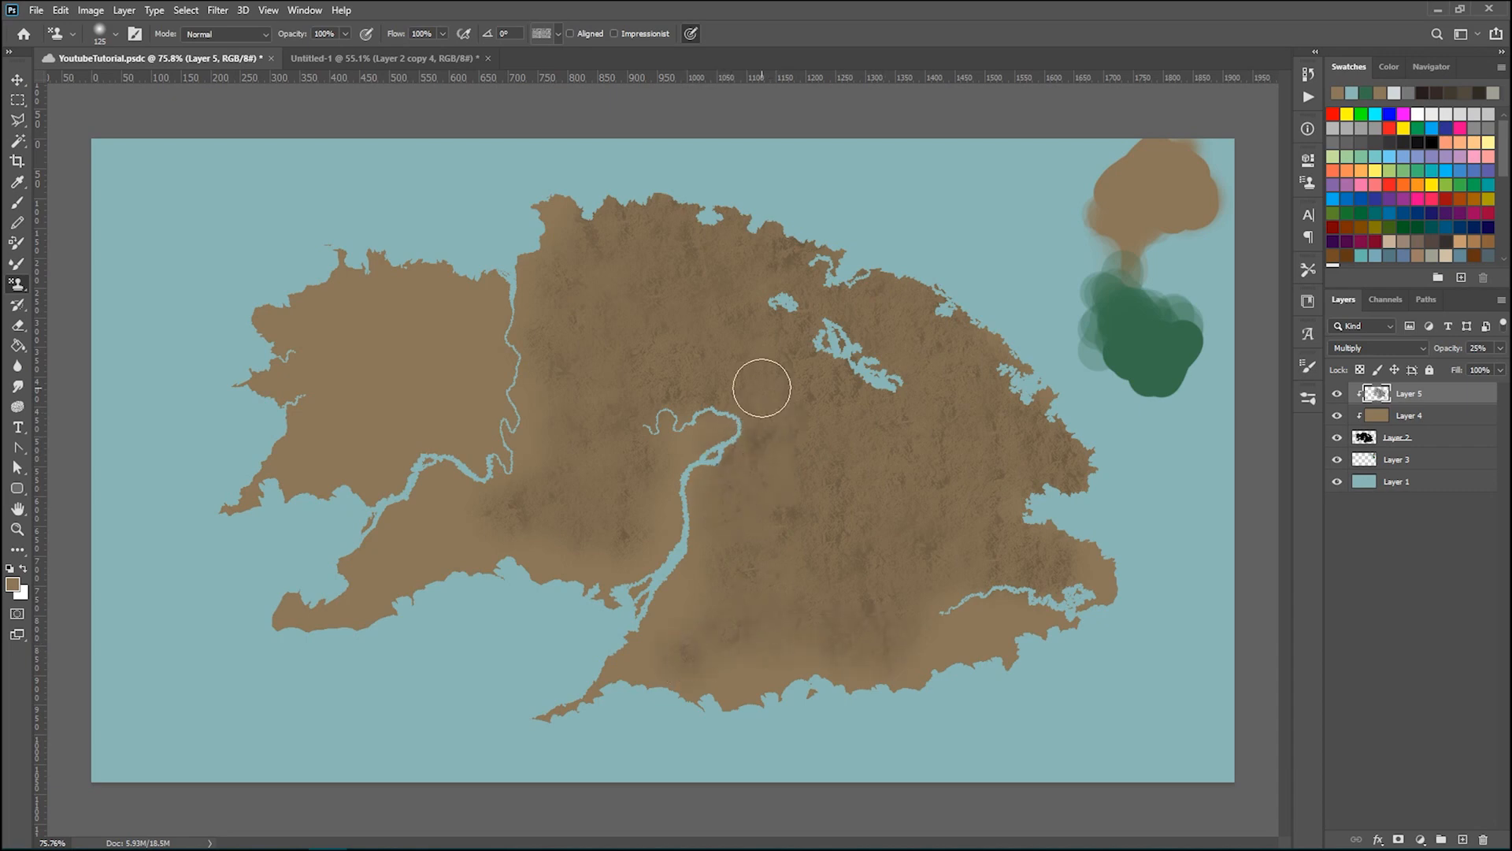
drag(608, 466, 727, 428)
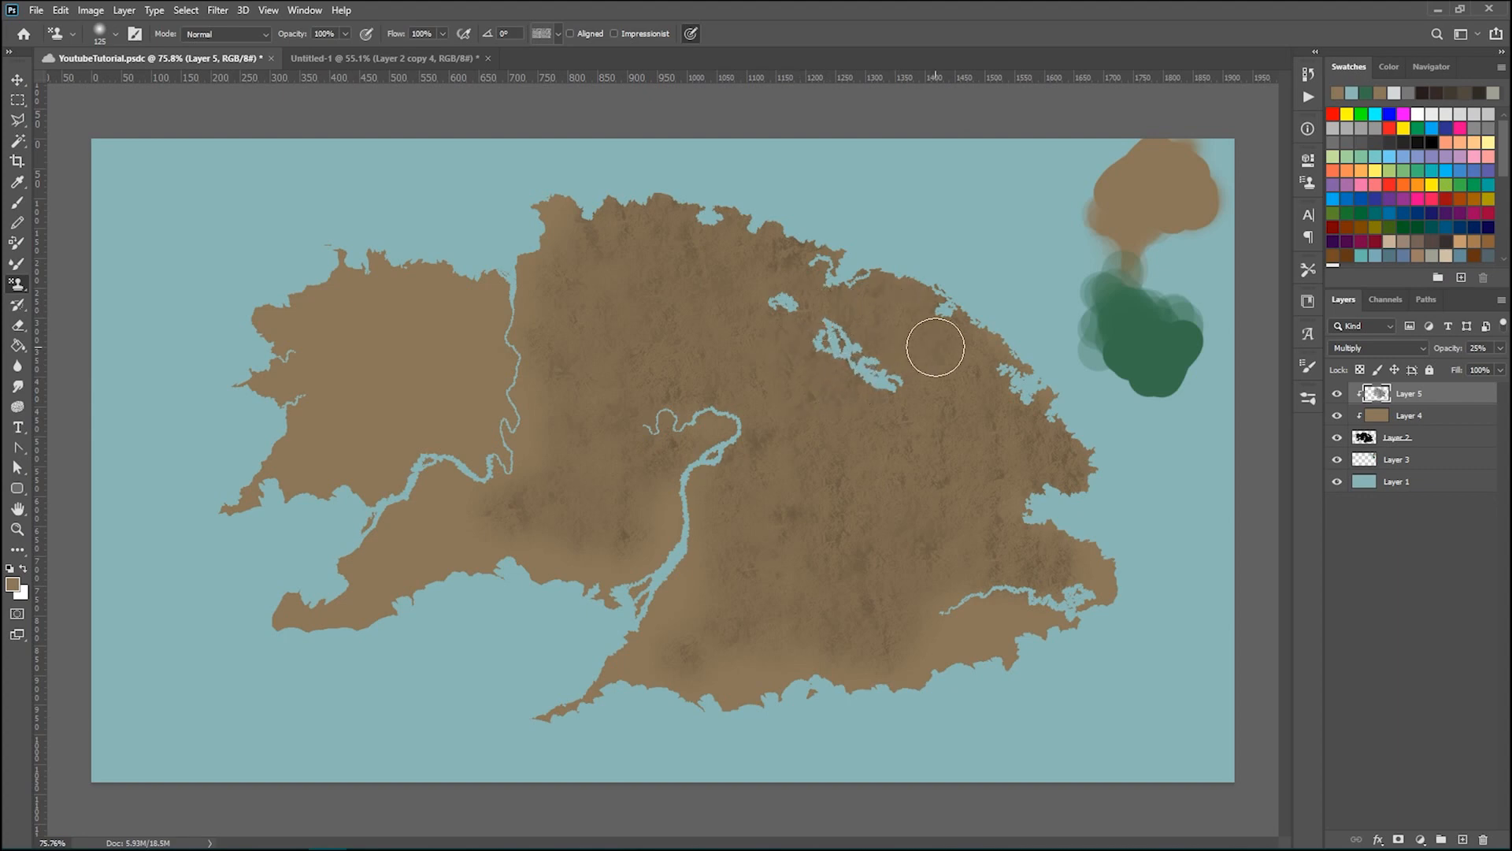
drag(926, 634, 965, 633)
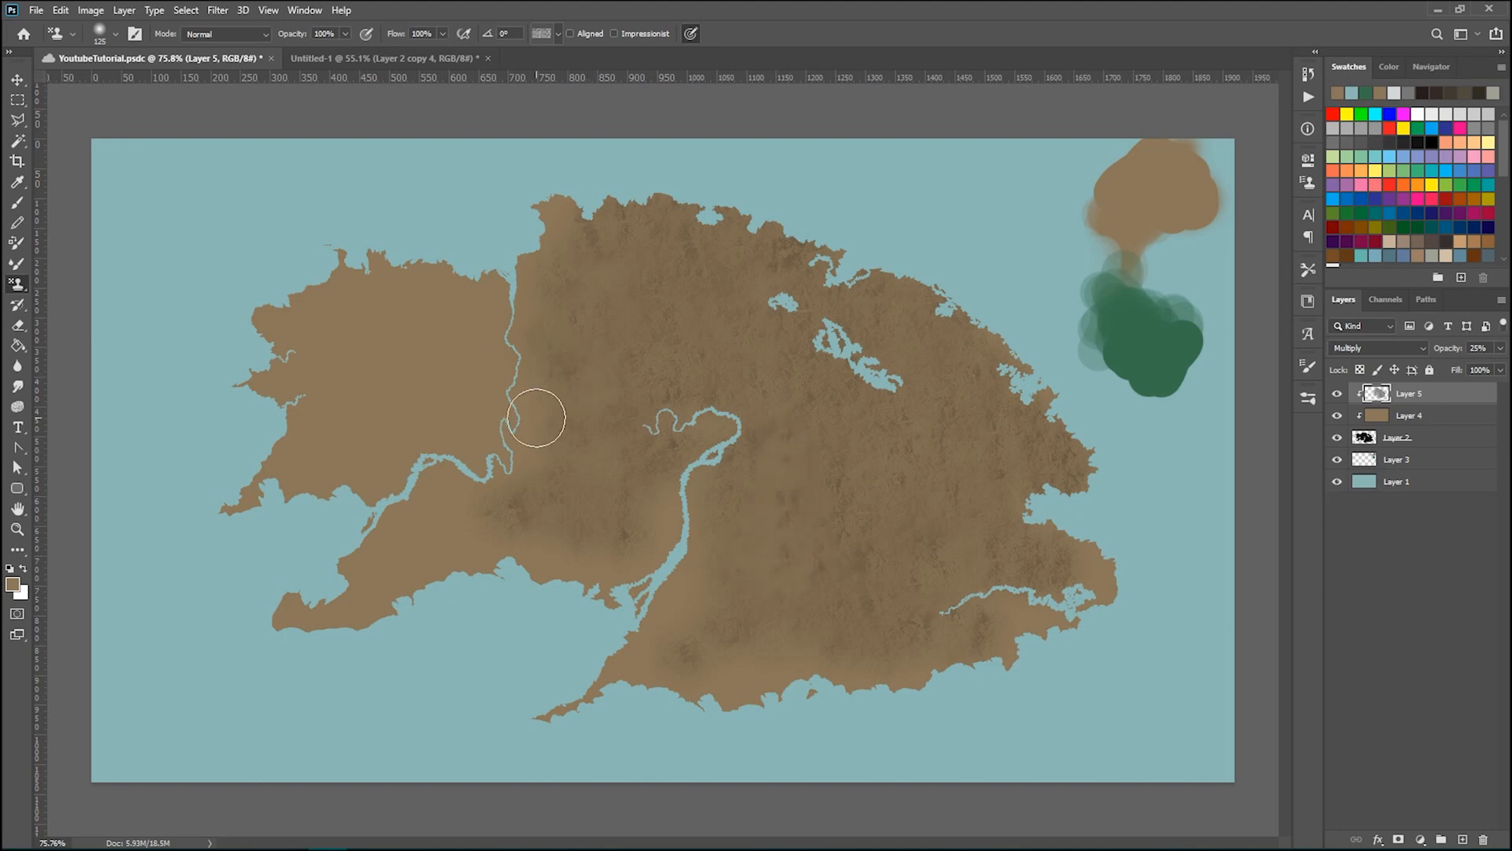
Step: Stamp the dirt pattern over the western land and the remaining bare areas of the southwestern peninsula
mouse_move(439, 338)
mouse_down()
mouse_move(467, 372)
mouse_move(427, 379)
mouse_move(357, 436)
mouse_move(364, 370)
mouse_move(296, 325)
mouse_move(314, 339)
mouse_move(311, 401)
mouse_move(352, 447)
mouse_move(436, 451)
mouse_move(486, 325)
mouse_move(438, 272)
mouse_move(459, 388)
mouse_move(329, 456)
mouse_move(349, 478)
mouse_move(436, 498)
mouse_move(386, 519)
mouse_move(413, 516)
mouse_move(334, 589)
mouse_move(448, 578)
mouse_move(509, 519)
mouse_move(552, 581)
mouse_move(617, 564)
mouse_move(530, 371)
mouse_move(563, 356)
mouse_move(599, 486)
mouse_move(716, 599)
mouse_move(672, 668)
mouse_move(842, 648)
mouse_move(910, 701)
mouse_move(982, 649)
mouse_move(816, 493)
mouse_move(760, 556)
mouse_move(779, 437)
mouse_move(587, 437)
mouse_move(558, 342)
mouse_move(577, 283)
mouse_move(567, 210)
mouse_move(409, 291)
mouse_move(461, 422)
mouse_move(439, 486)
mouse_up()
mouse_move(493, 430)
mouse_down()
mouse_move(519, 412)
mouse_move(334, 446)
mouse_move(302, 320)
mouse_move(296, 377)
mouse_move(272, 385)
mouse_move(507, 401)
mouse_move(708, 370)
mouse_move(659, 339)
mouse_move(671, 324)
mouse_move(581, 359)
mouse_move(598, 381)
mouse_move(570, 453)
mouse_move(588, 509)
mouse_up()
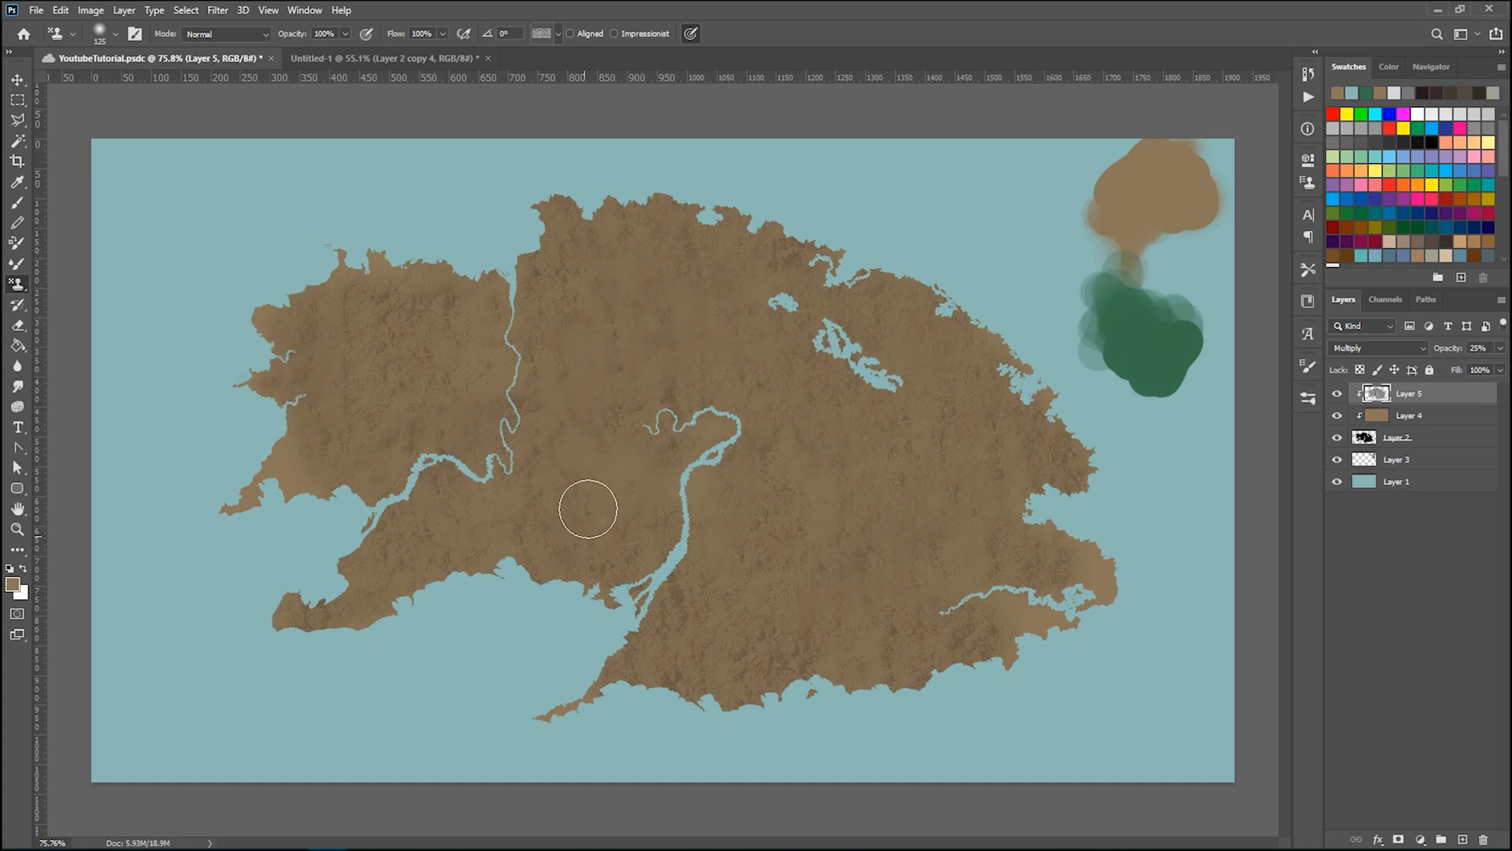
mouse_move(489, 521)
mouse_down()
mouse_move(434, 521)
mouse_move(382, 569)
mouse_move(609, 552)
mouse_move(653, 523)
mouse_move(612, 449)
mouse_move(648, 316)
mouse_move(763, 330)
mouse_move(774, 423)
mouse_move(955, 462)
mouse_move(915, 409)
mouse_move(833, 439)
mouse_move(752, 341)
mouse_move(724, 273)
mouse_move(648, 312)
mouse_move(618, 306)
mouse_move(631, 351)
mouse_move(668, 382)
mouse_move(540, 371)
mouse_move(604, 366)
mouse_up()
Step: Examine the land texture at several magnifications for bare spots and visible repetition
scroll(913, 488, down, 3)
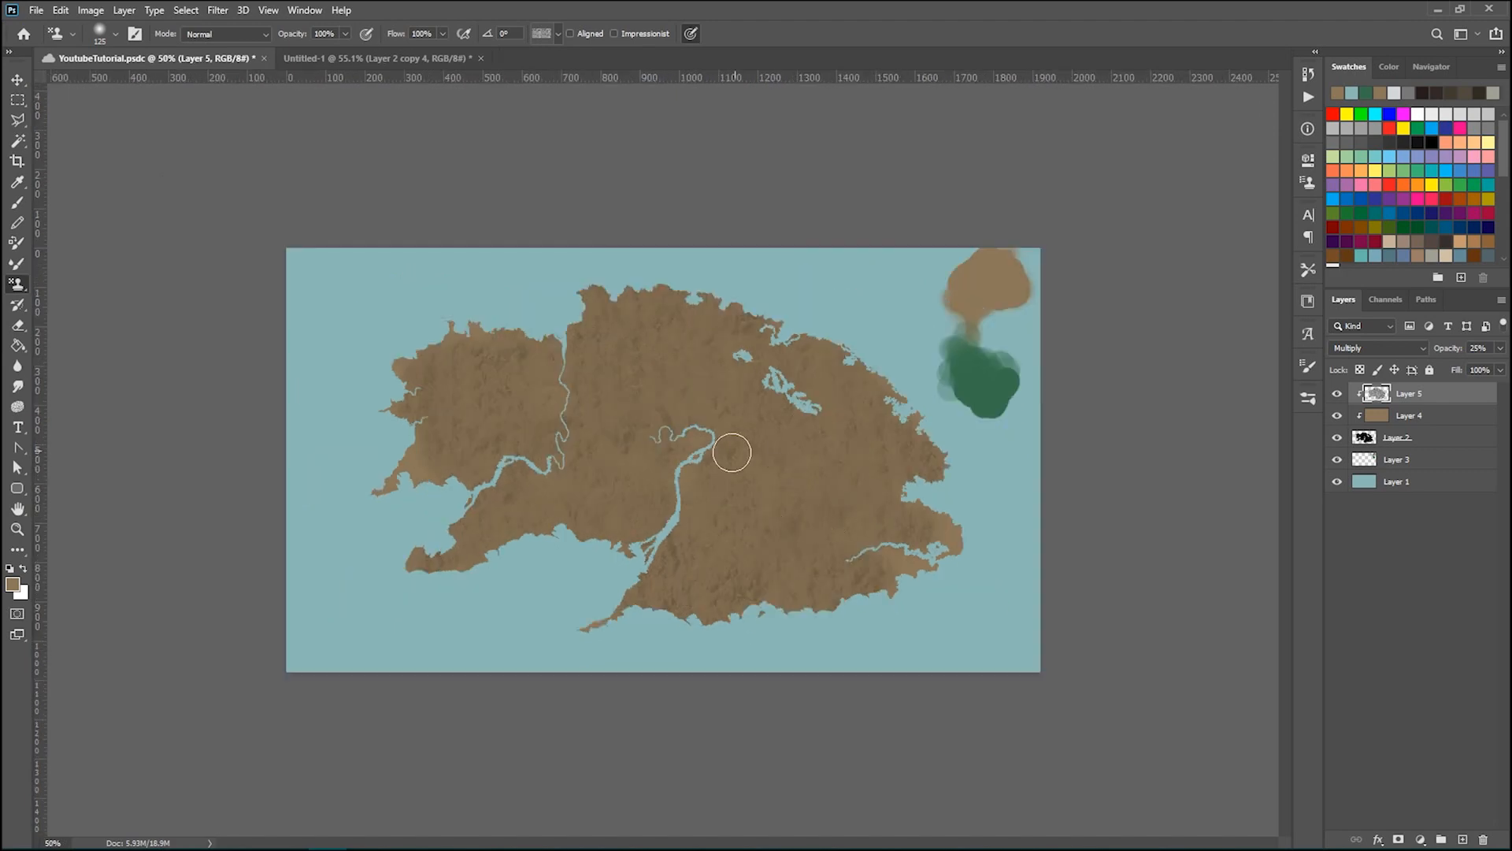
key(ctrl+plus)
key(ctrl+plus)
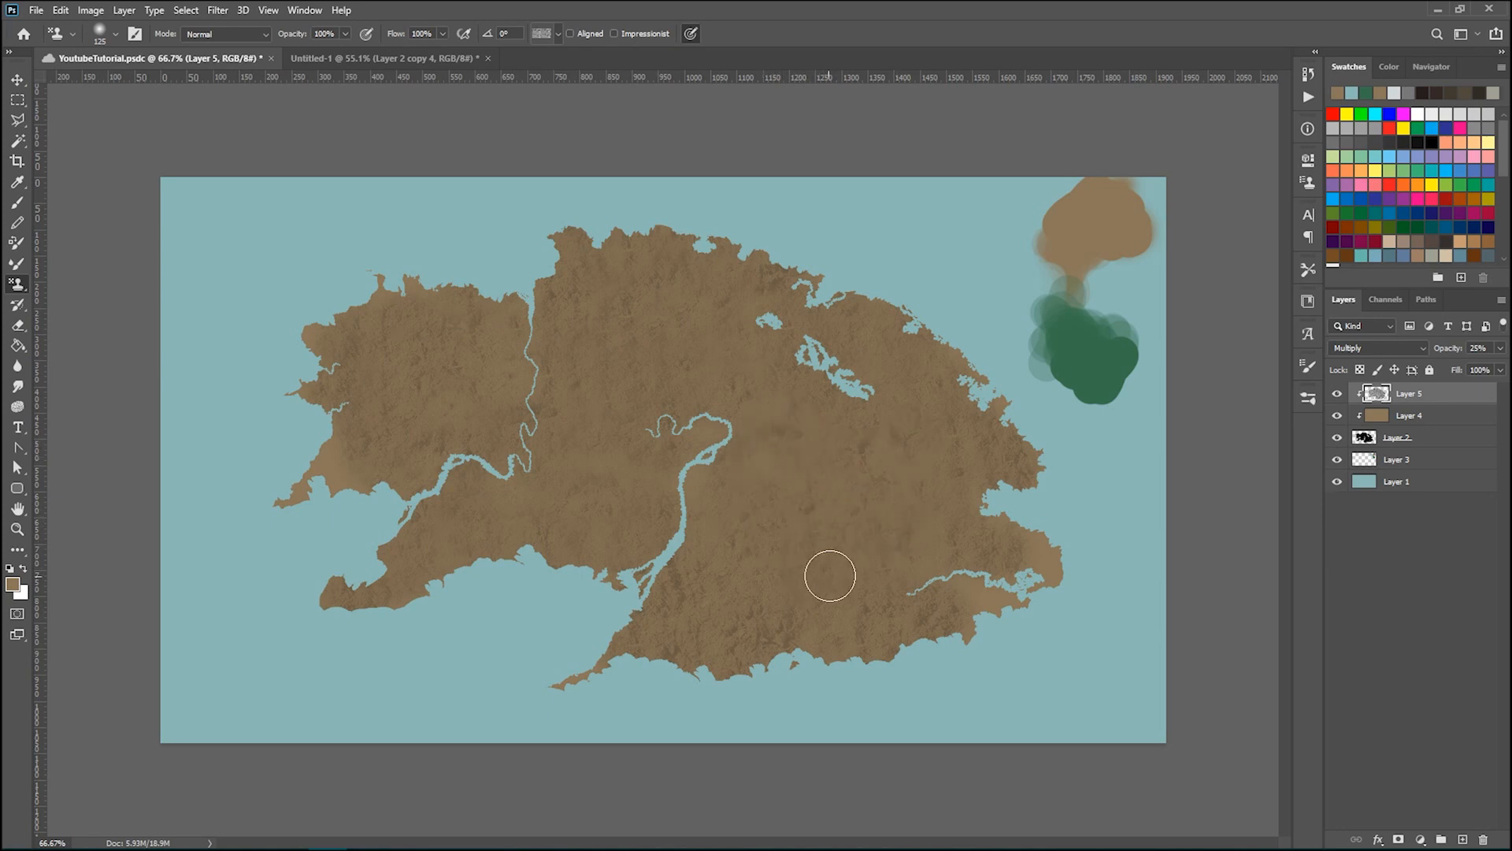
key(ctrl+minus)
key(ctrl+plus)
key(ctrl+plus)
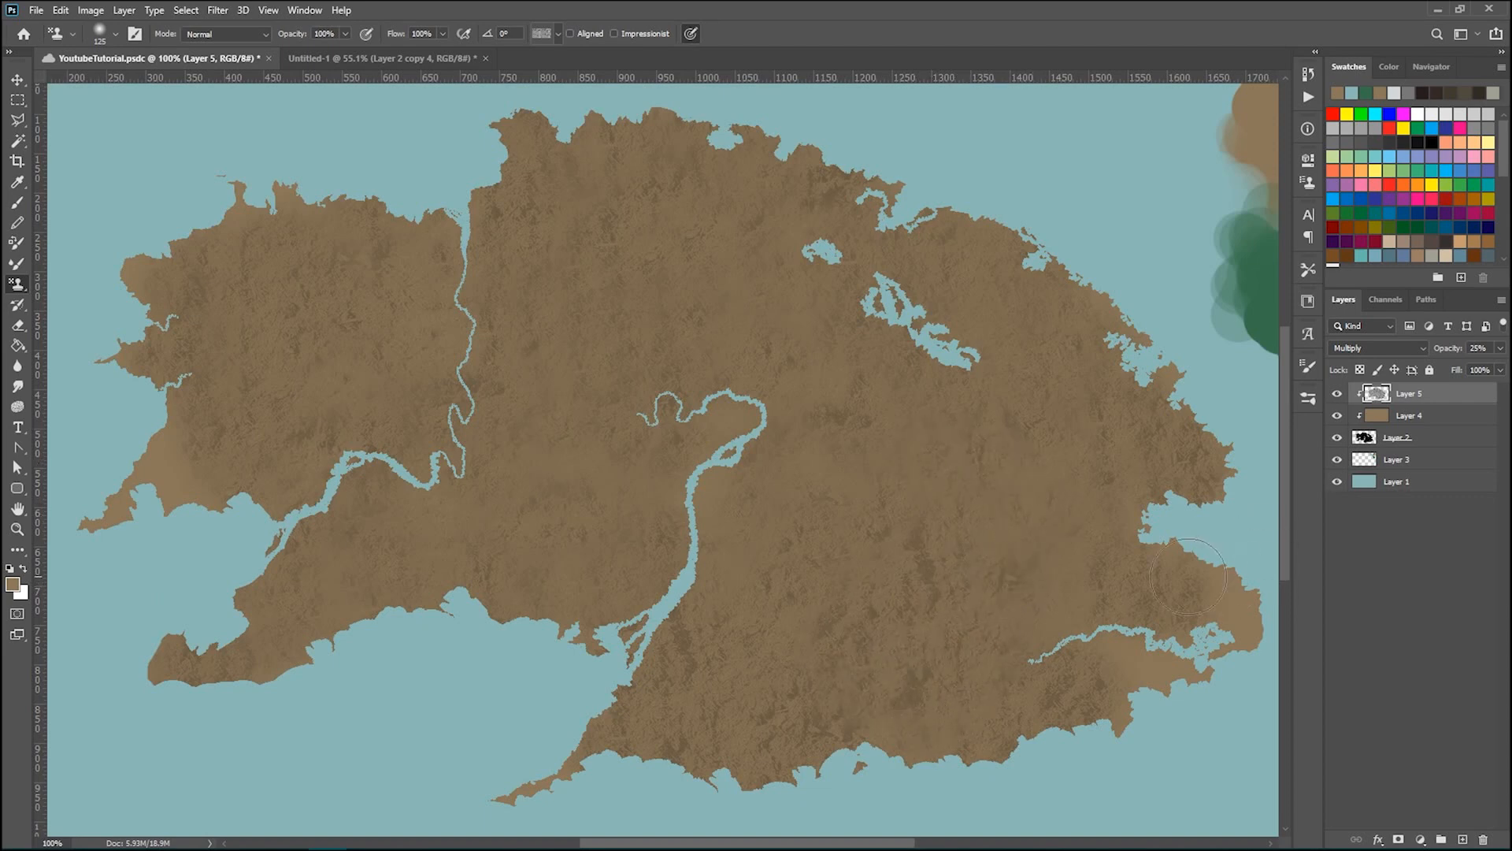
key(ctrl+plus)
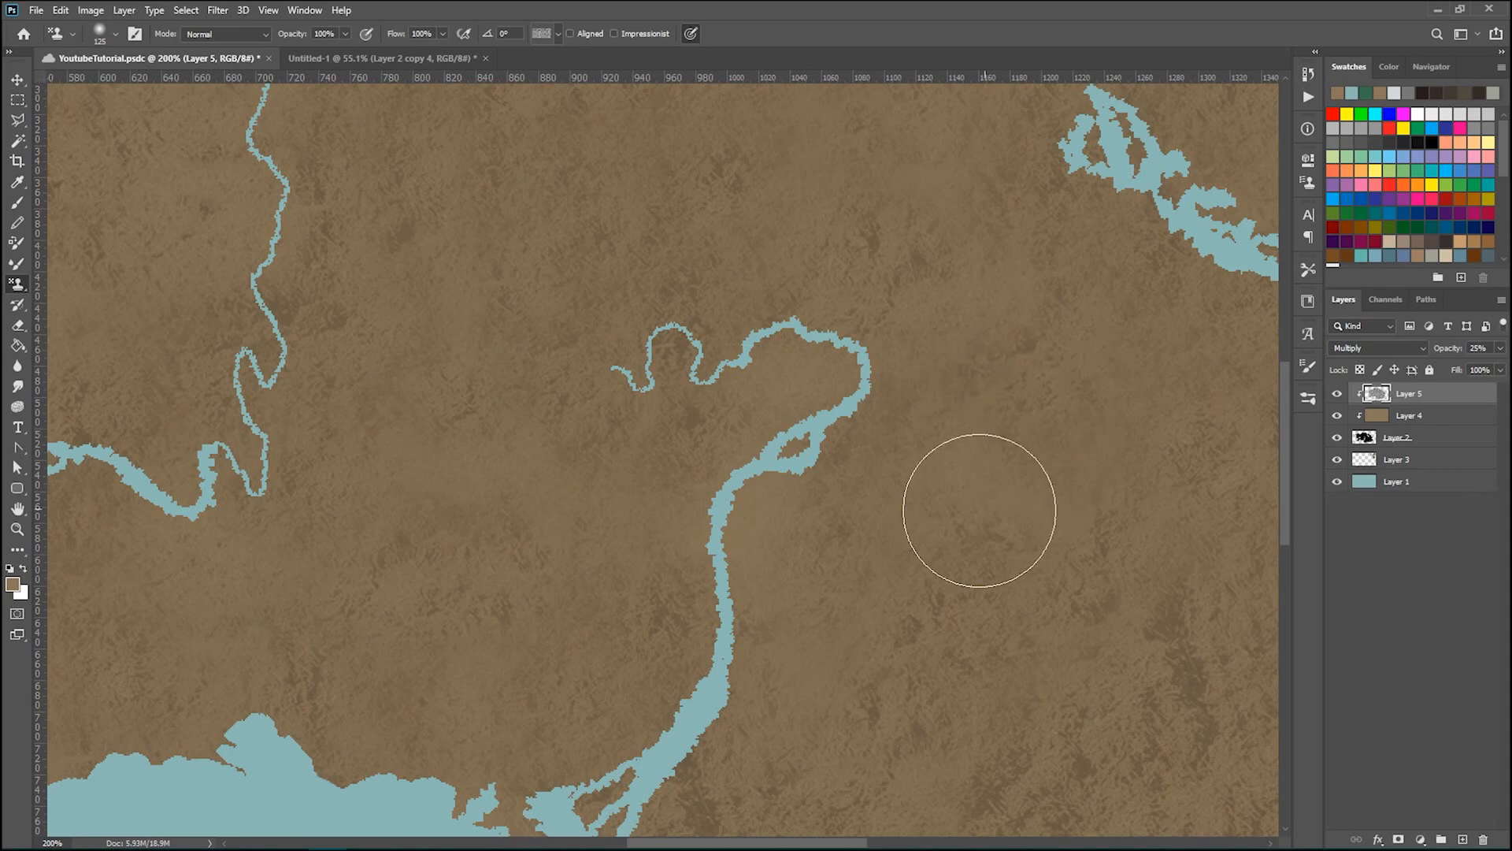
key(ctrl+minus)
key(ctrl+minus)
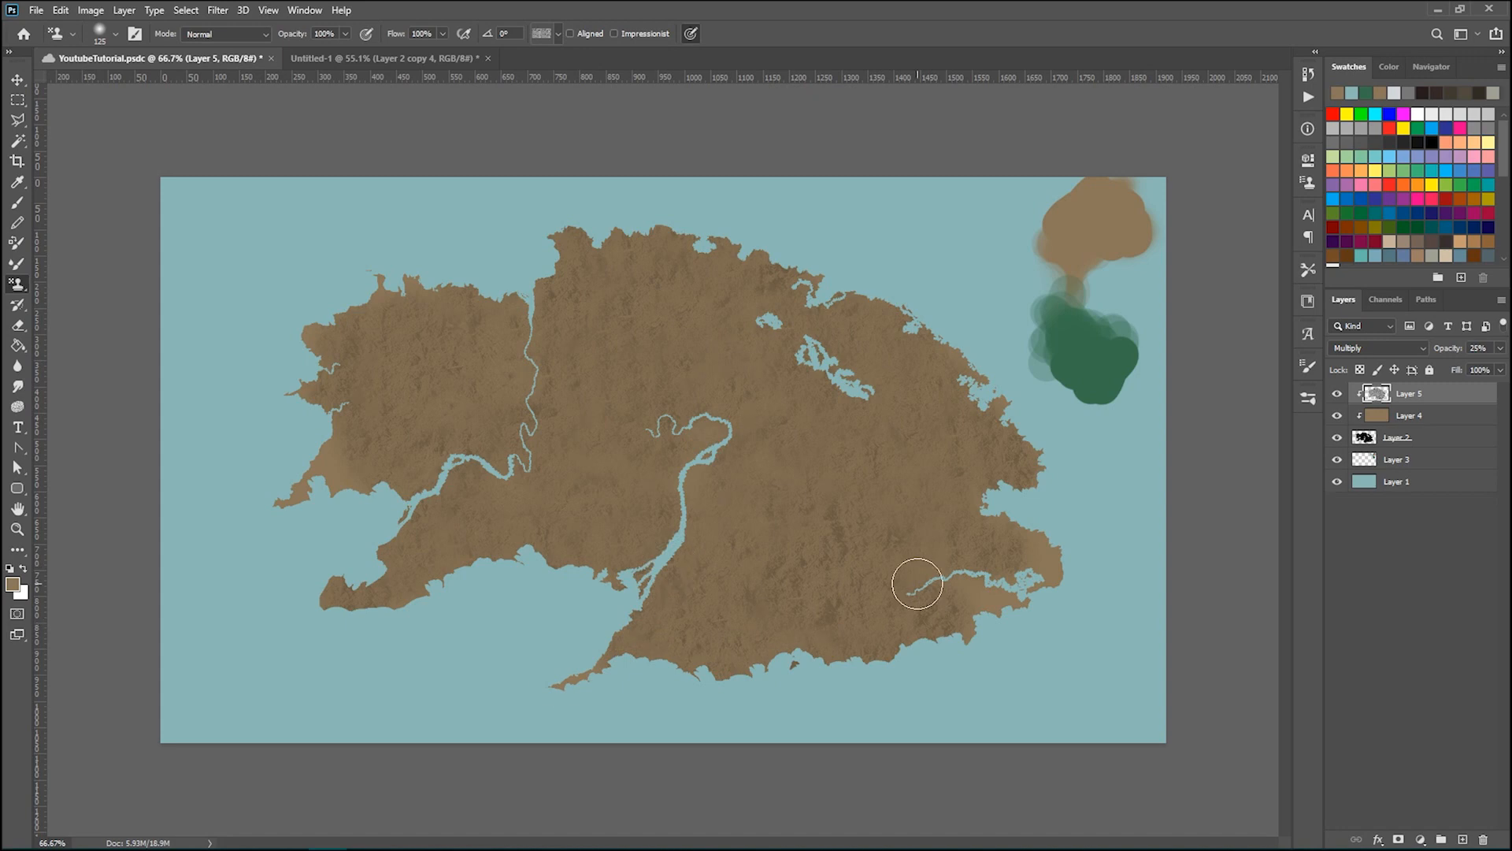
key(ctrl+plus)
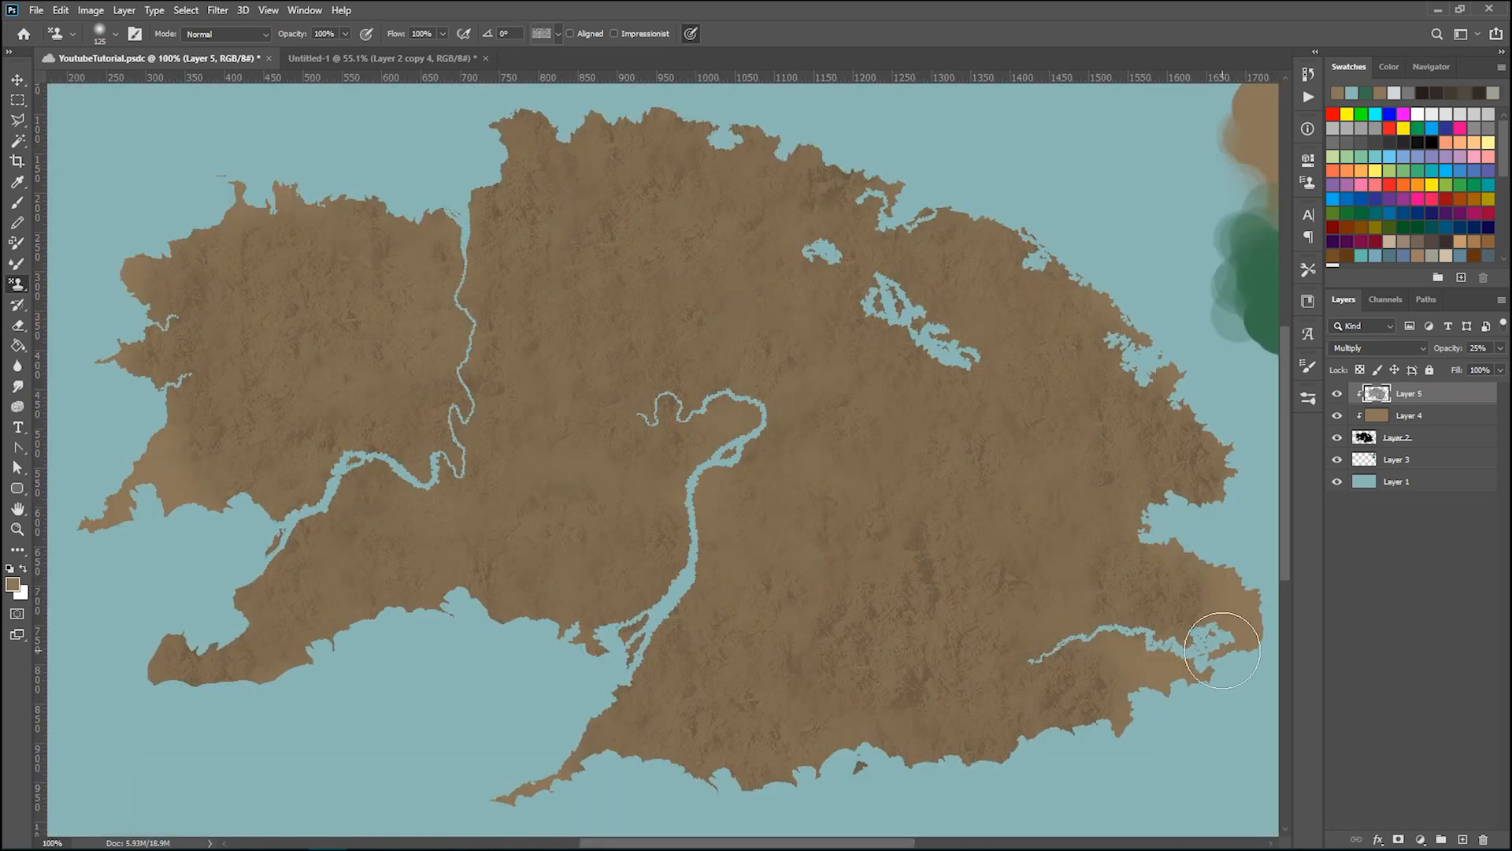
key(ctrl+minus)
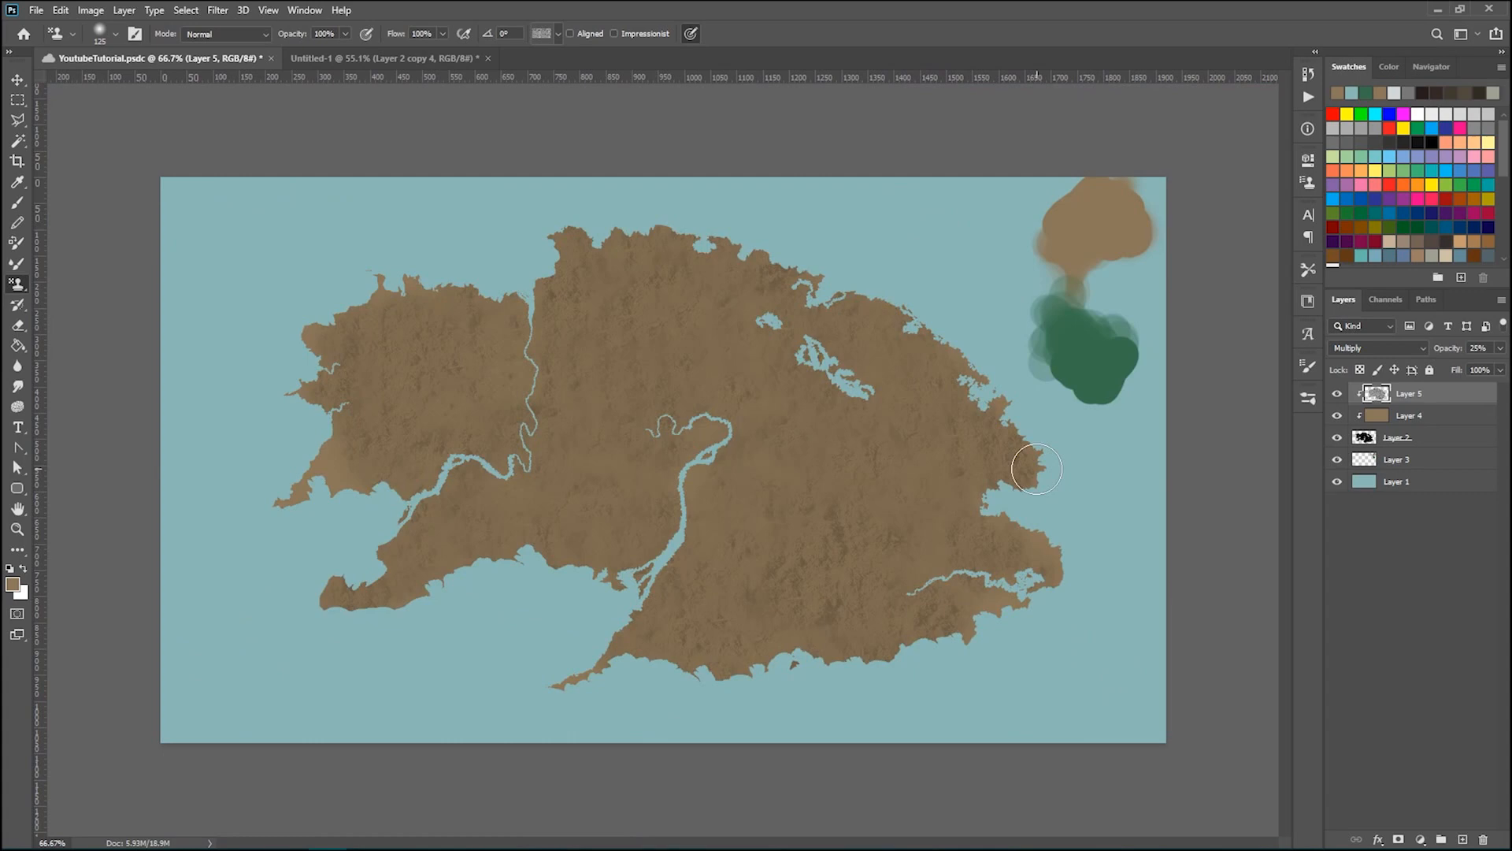
Step: Lightly erase some of the texture on the north-central land with a soft 150 px Eraser at 50% opacity
key(e)
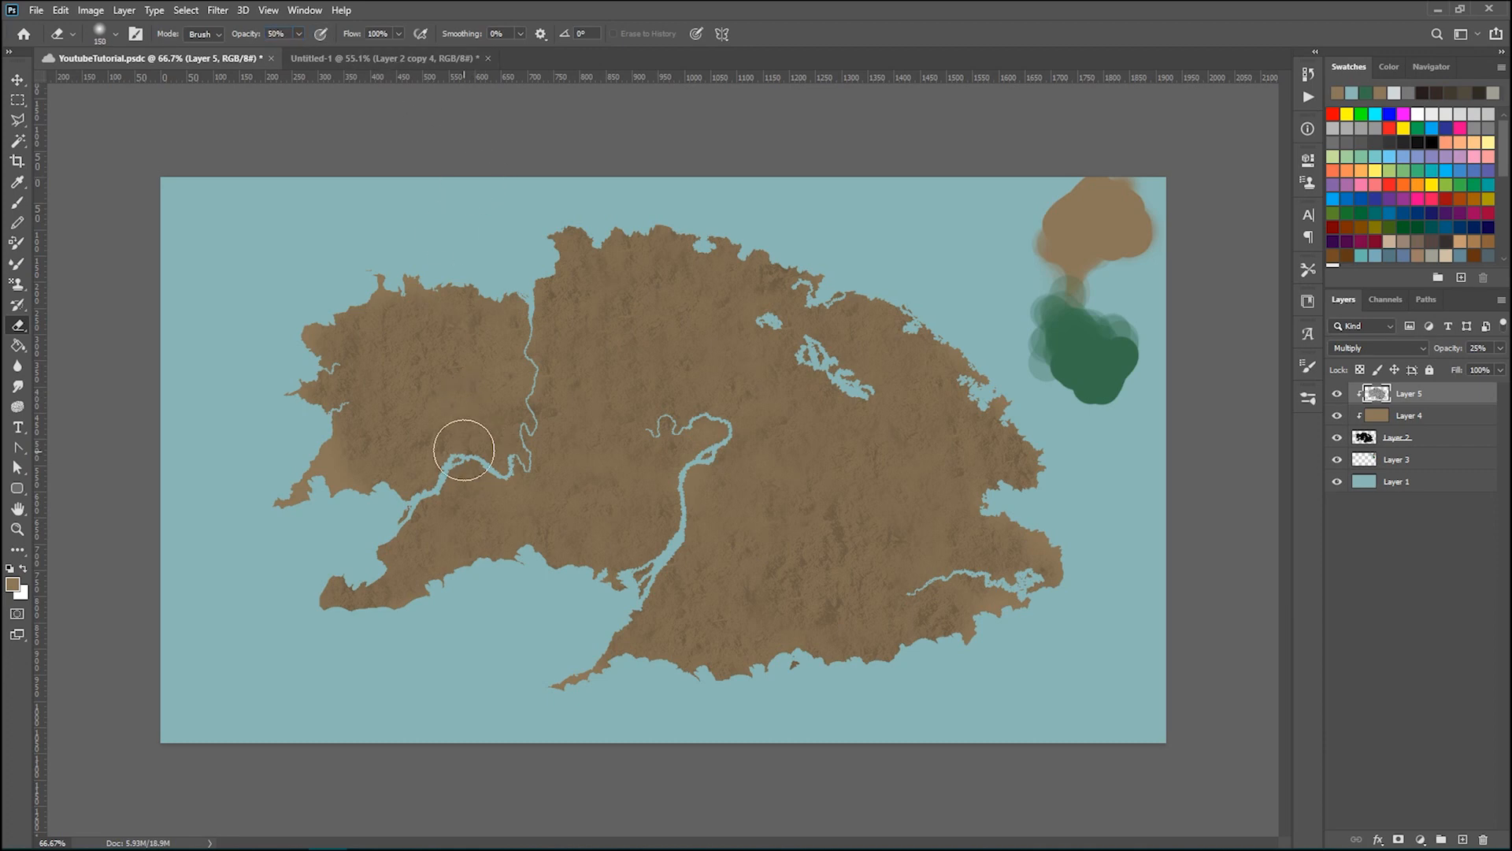
key(bracketright)
key(bracketright)
key(bracketright)
key(bracketleft)
key(bracketleft)
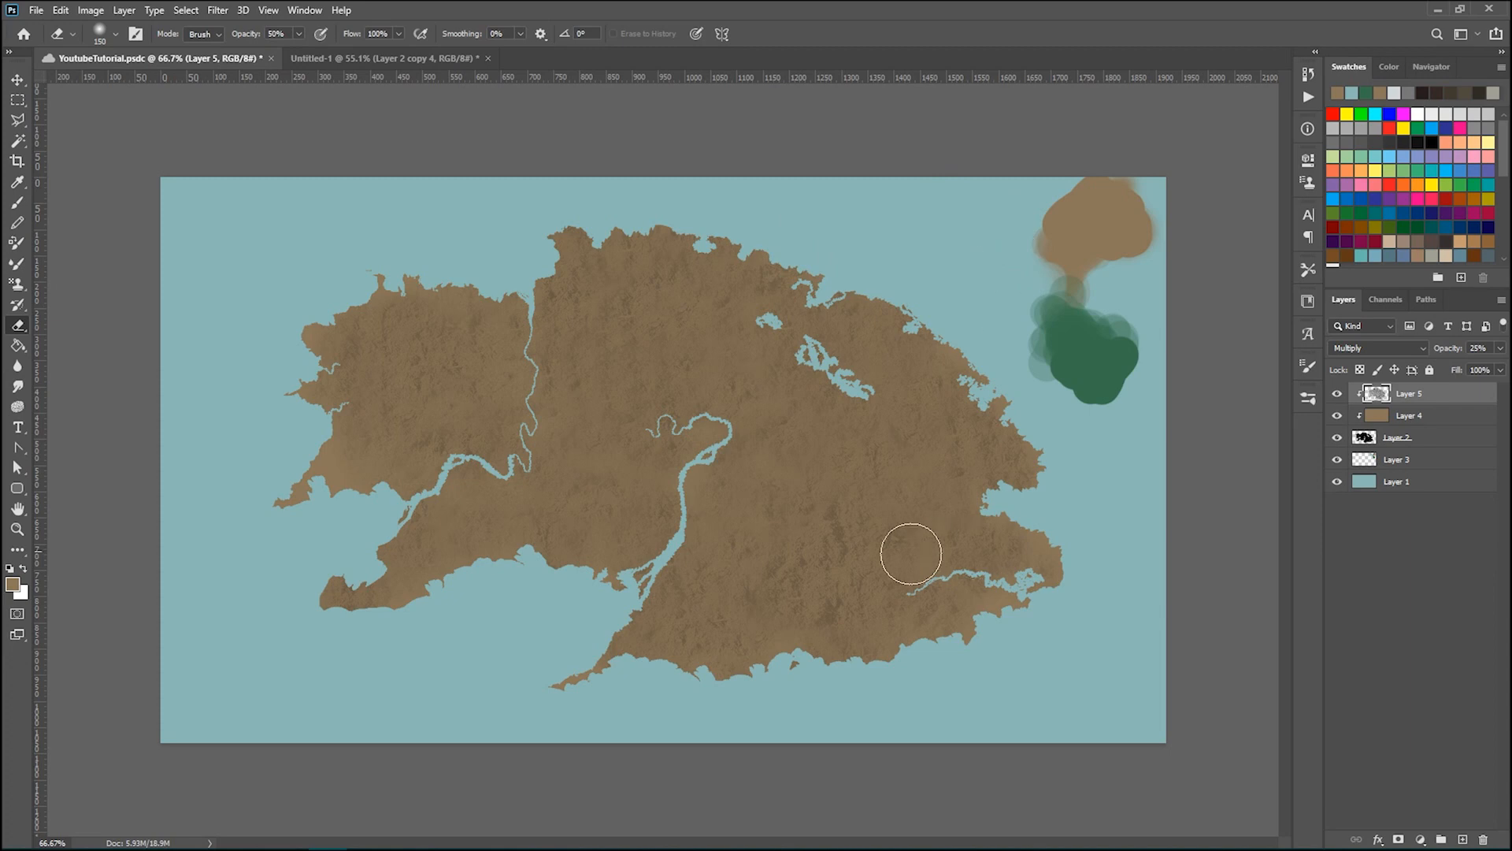
mouse_move(608, 395)
mouse_down()
mouse_move(670, 342)
mouse_move(633, 345)
mouse_up()
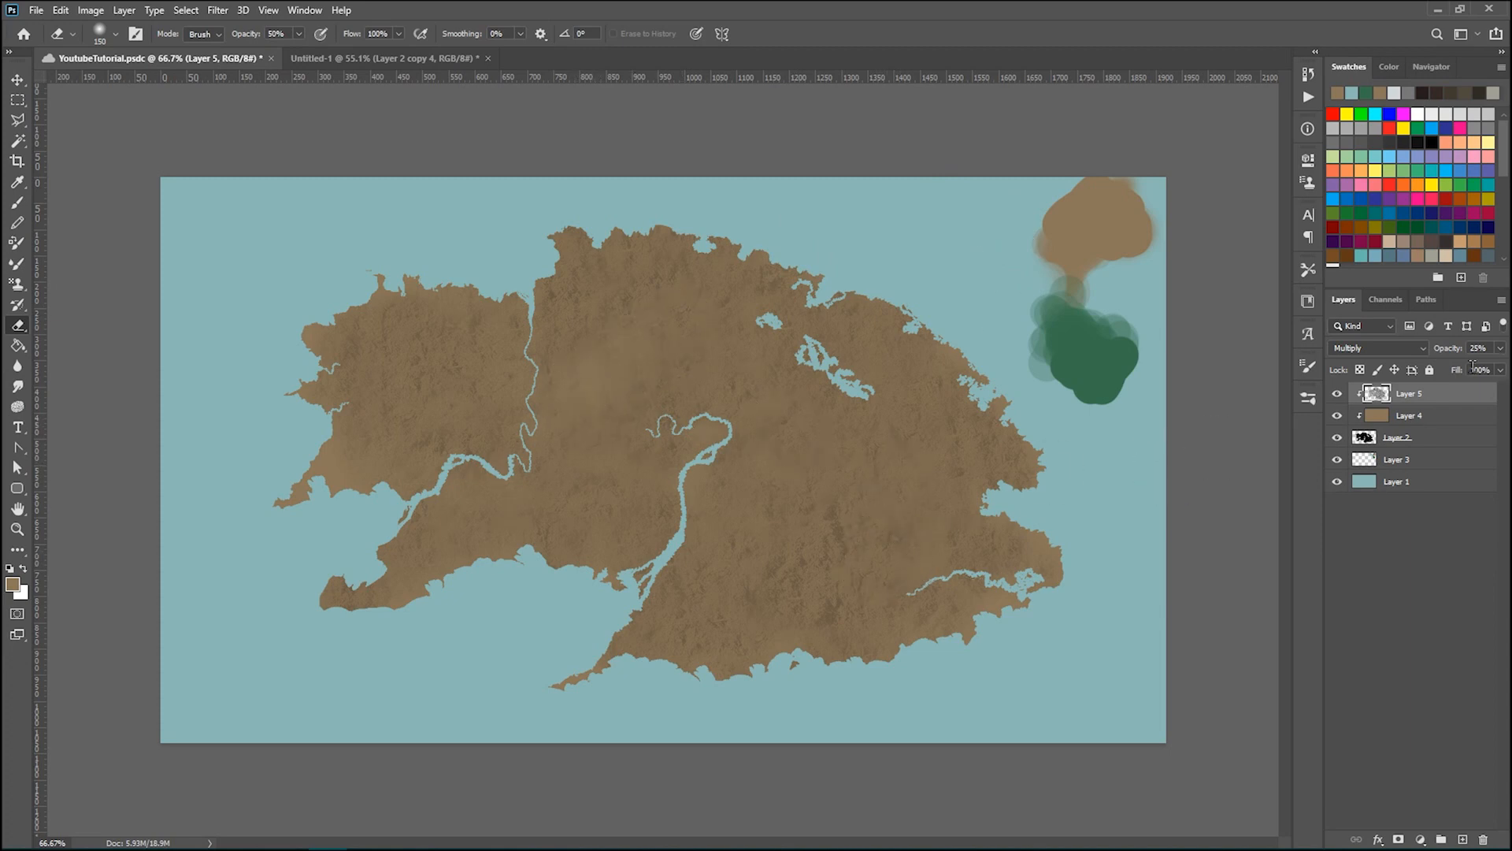
Step: Save the map and set the texture layer's opacity to 15%
click(1500, 349)
key(ctrl+s)
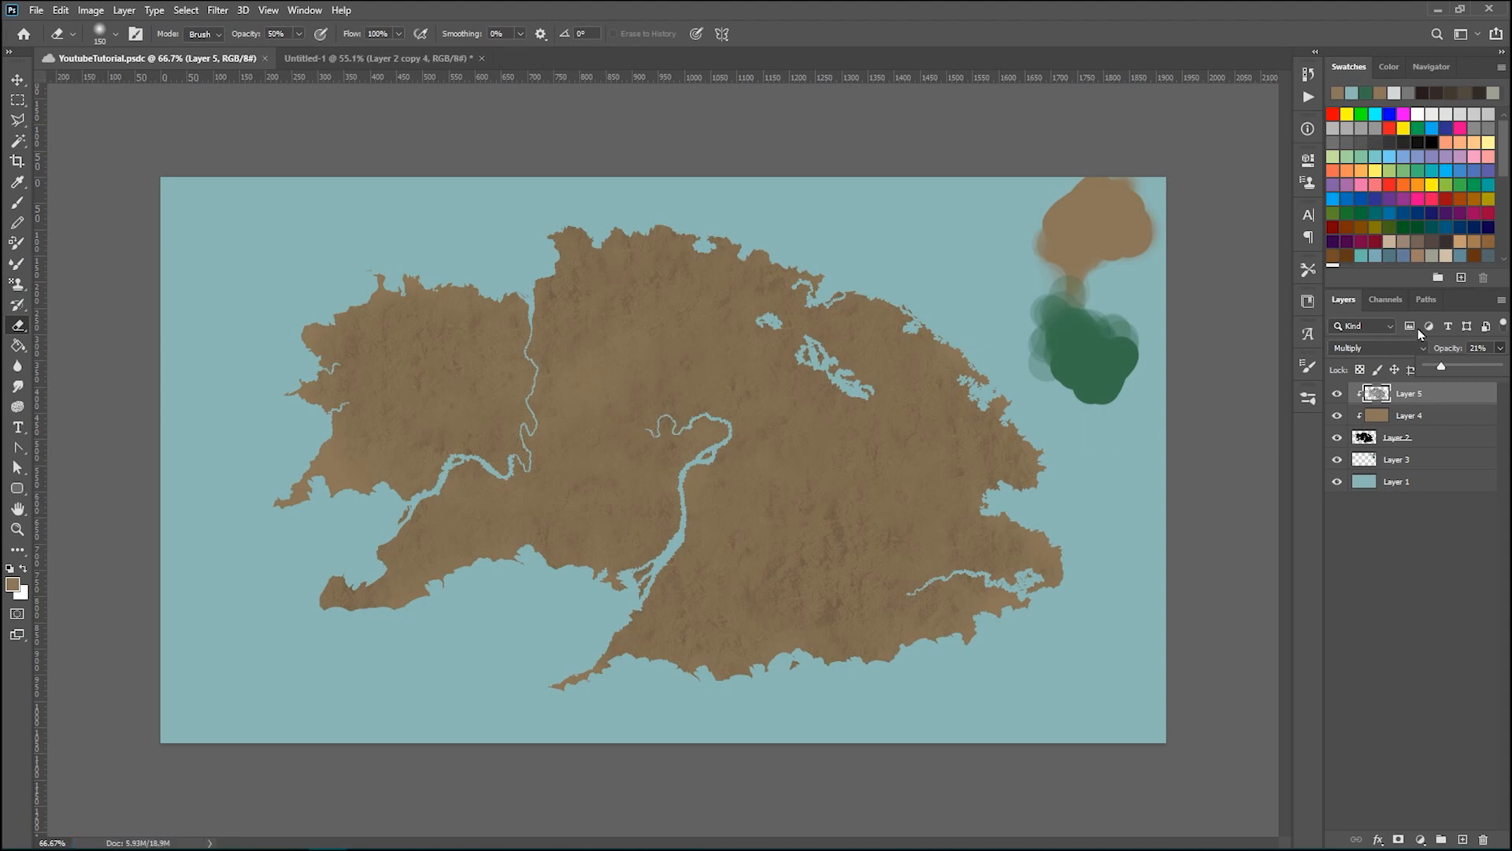
drag(1480, 364, 1484, 364)
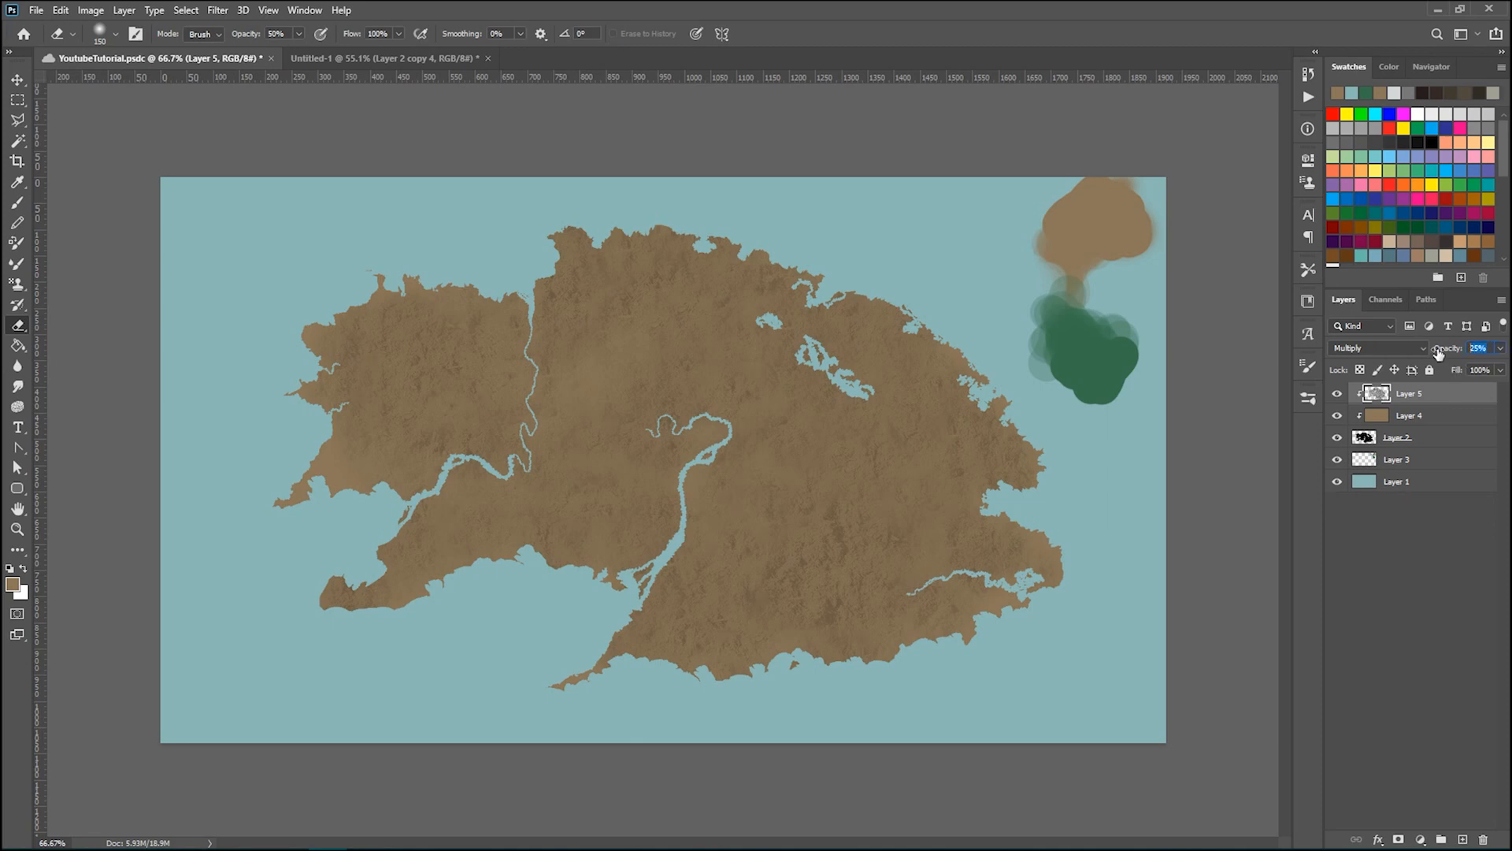
text(15)
Step: Duplicate the texture layer, place the copy beneath the original in the clipping group, and rotate it about 38 degrees
key(ctrl+j)
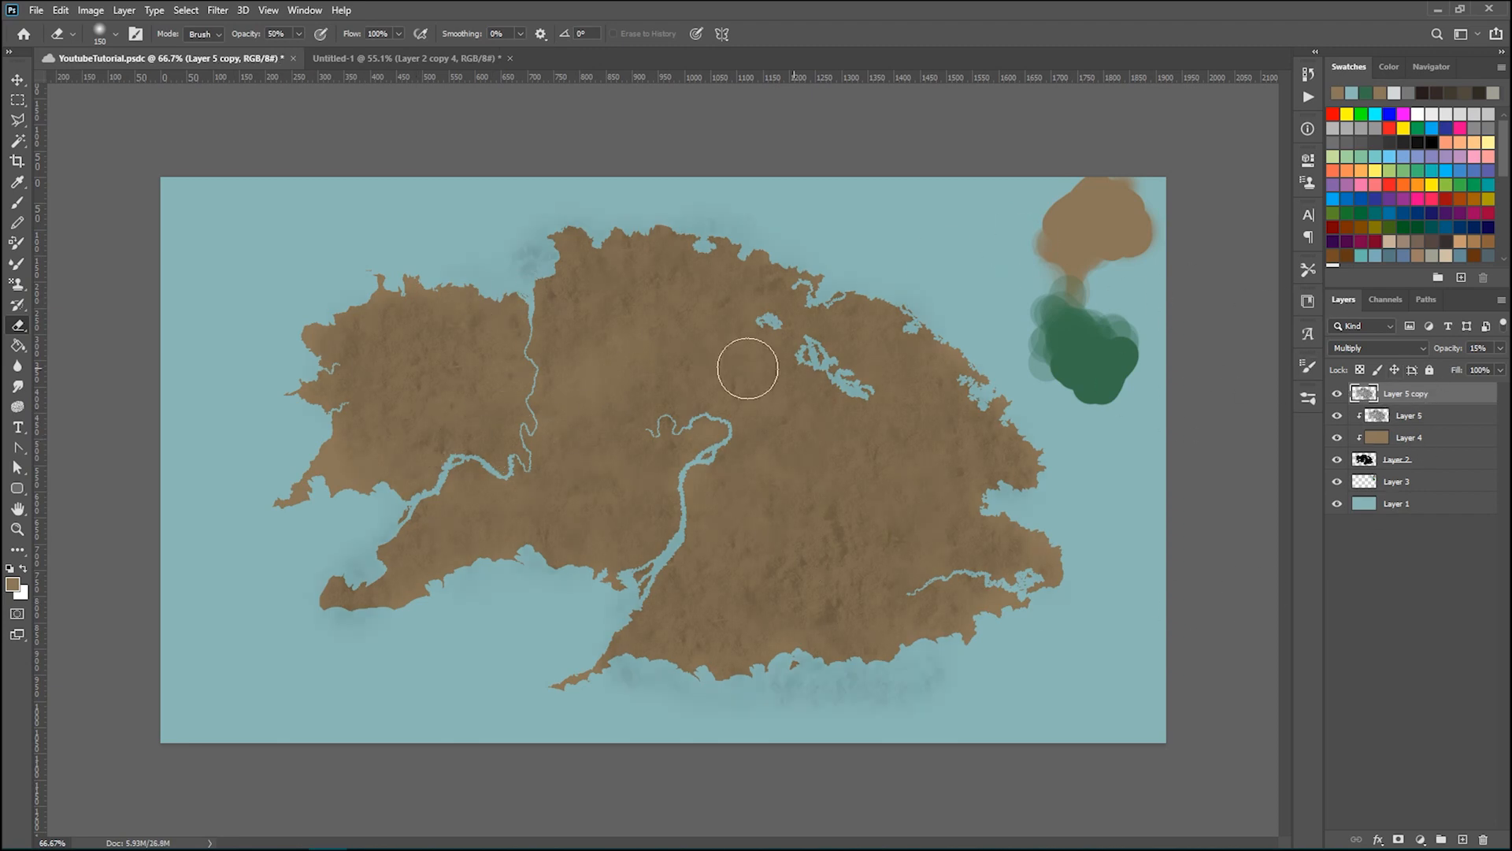
drag(1440, 395, 1441, 426)
key(ctrl+t)
drag(1126, 163, 1166, 483)
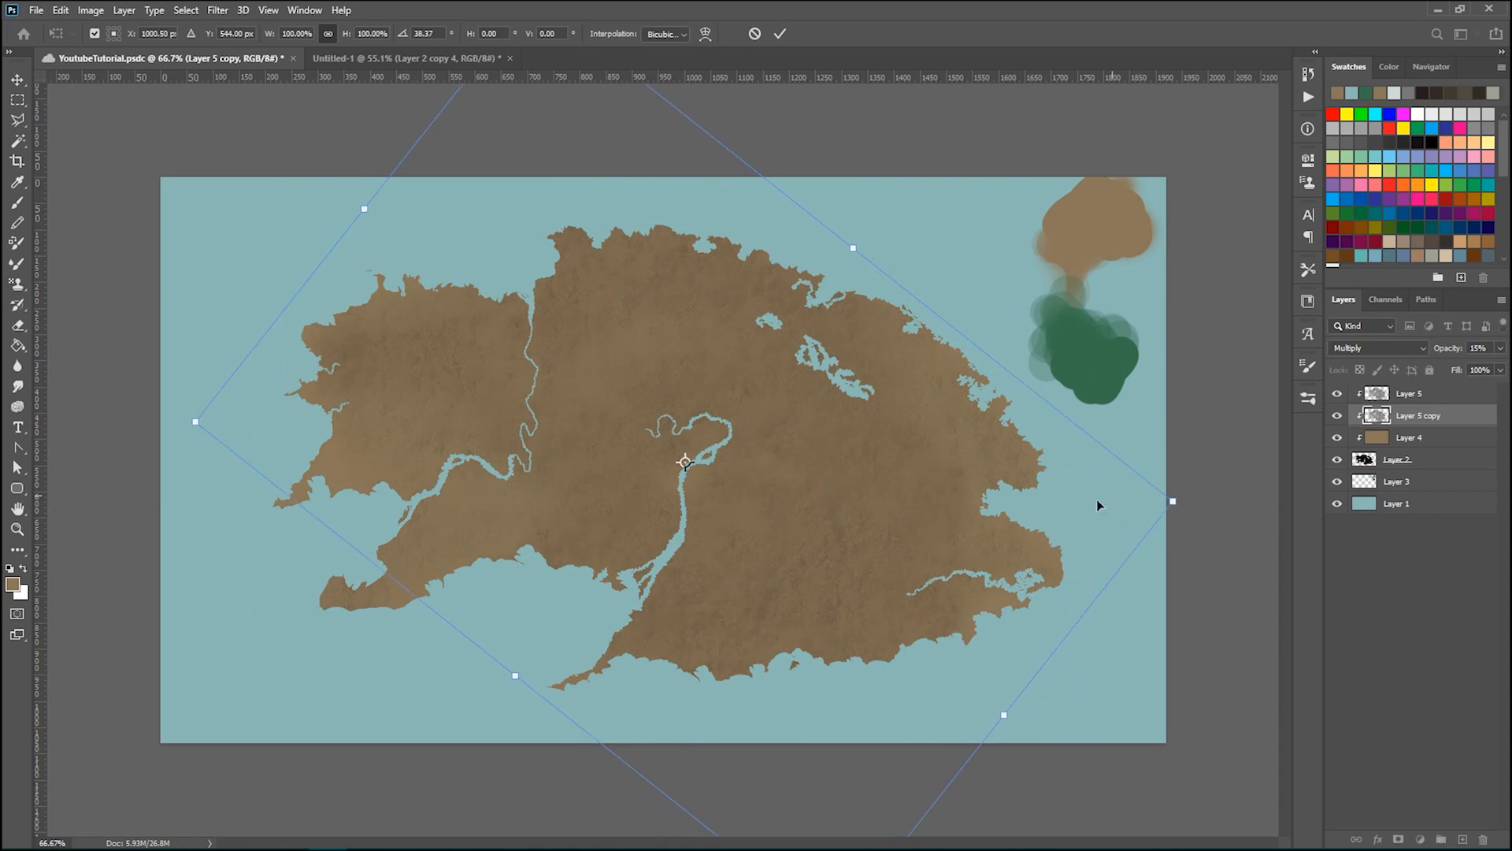
drag(872, 500, 846, 484)
key(Return)
Step: Erase part of the rotated texture copy across the northeastern land at 50% opacity and check the blend at different magnifications
key(e)
mouse_move(790, 264)
mouse_down()
mouse_move(480, 462)
mouse_move(715, 542)
mouse_move(979, 408)
mouse_up()
scroll(675, 412, up, 2)
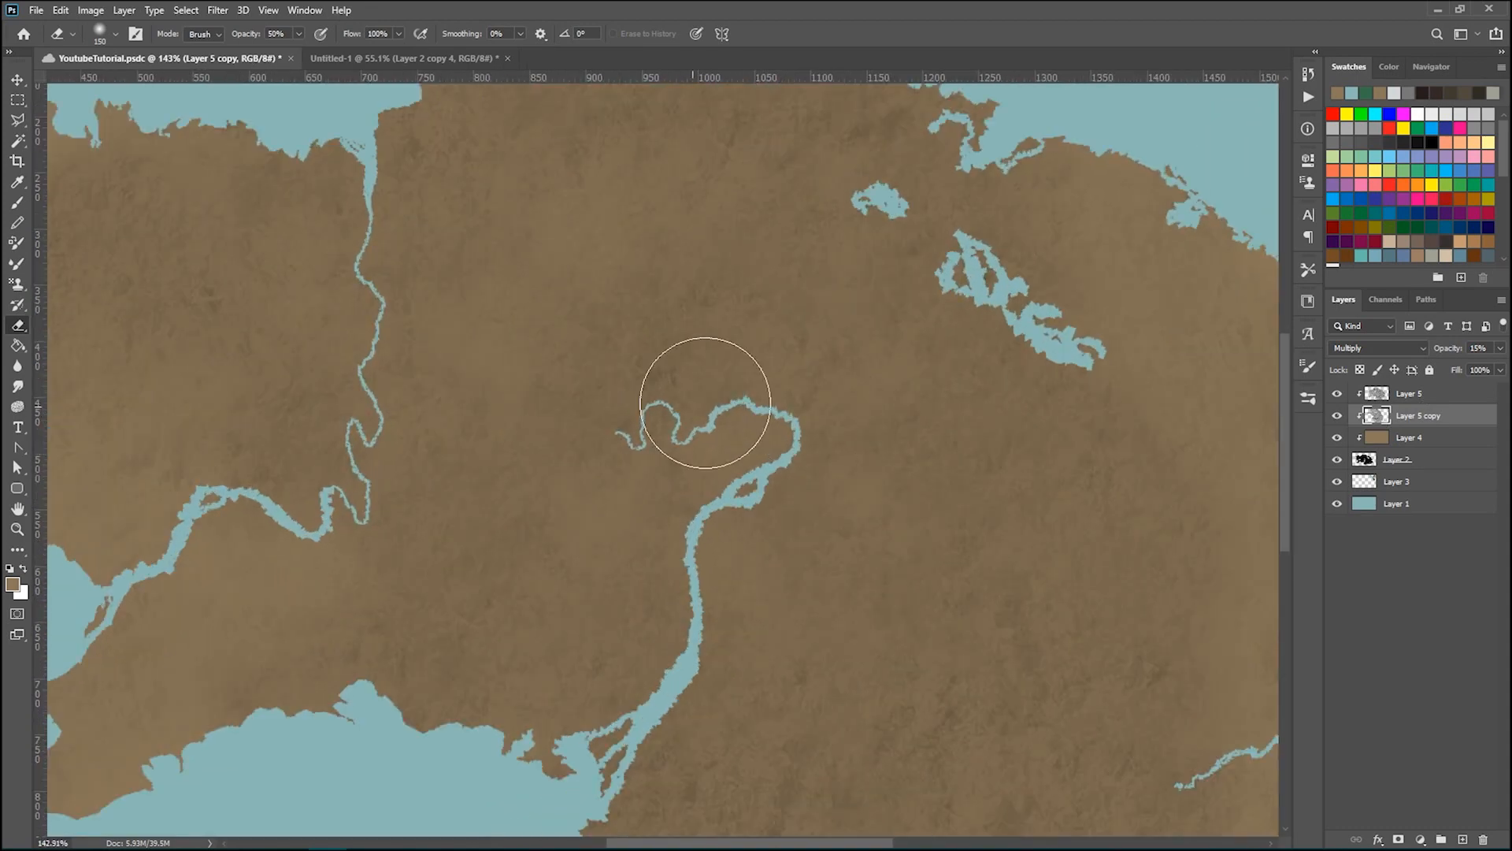
scroll(728, 482, down, 2)
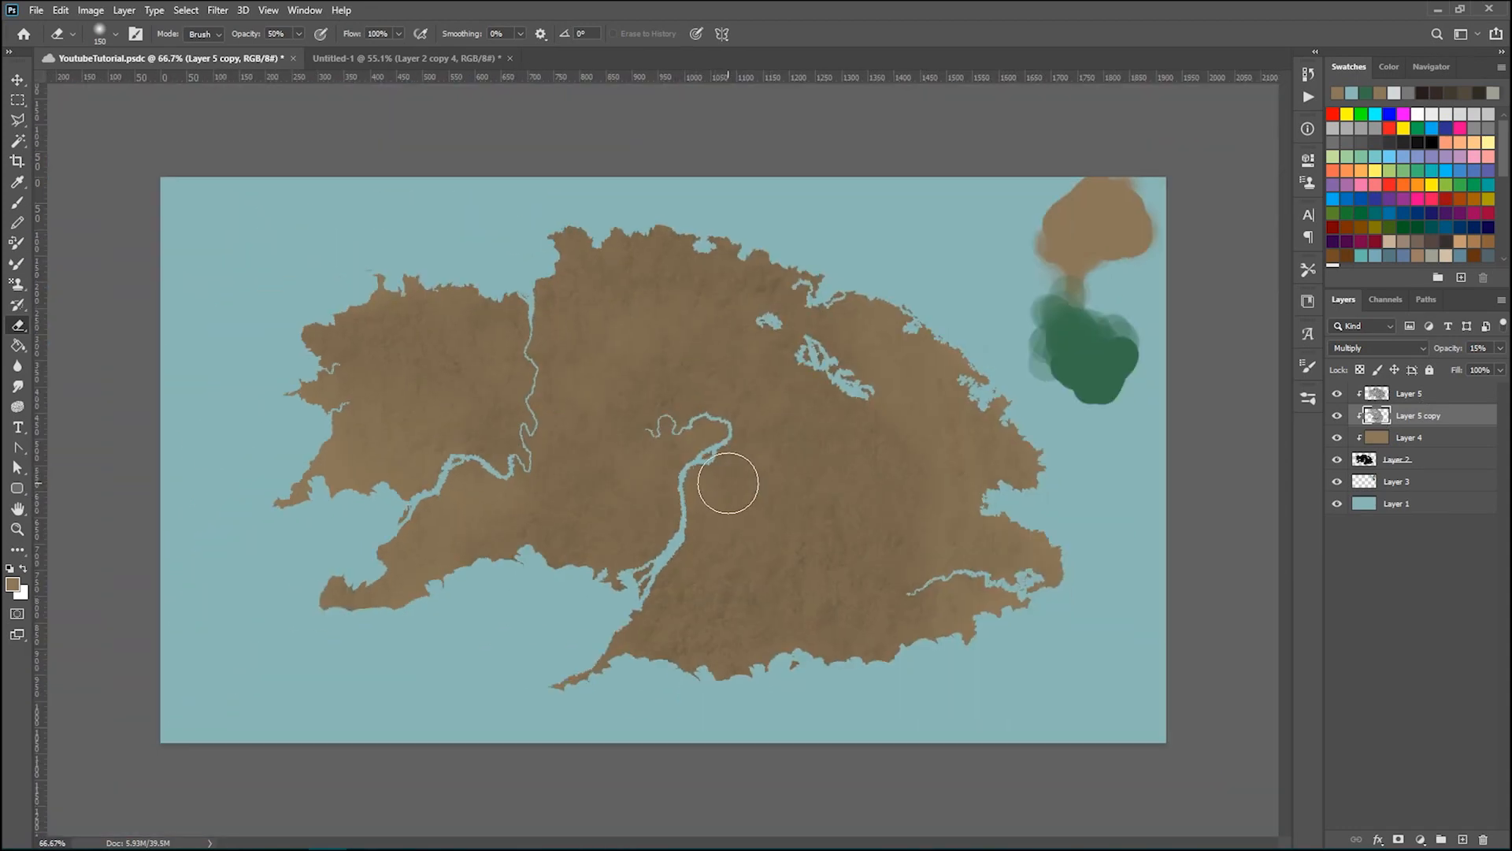
scroll(771, 476, down, 1)
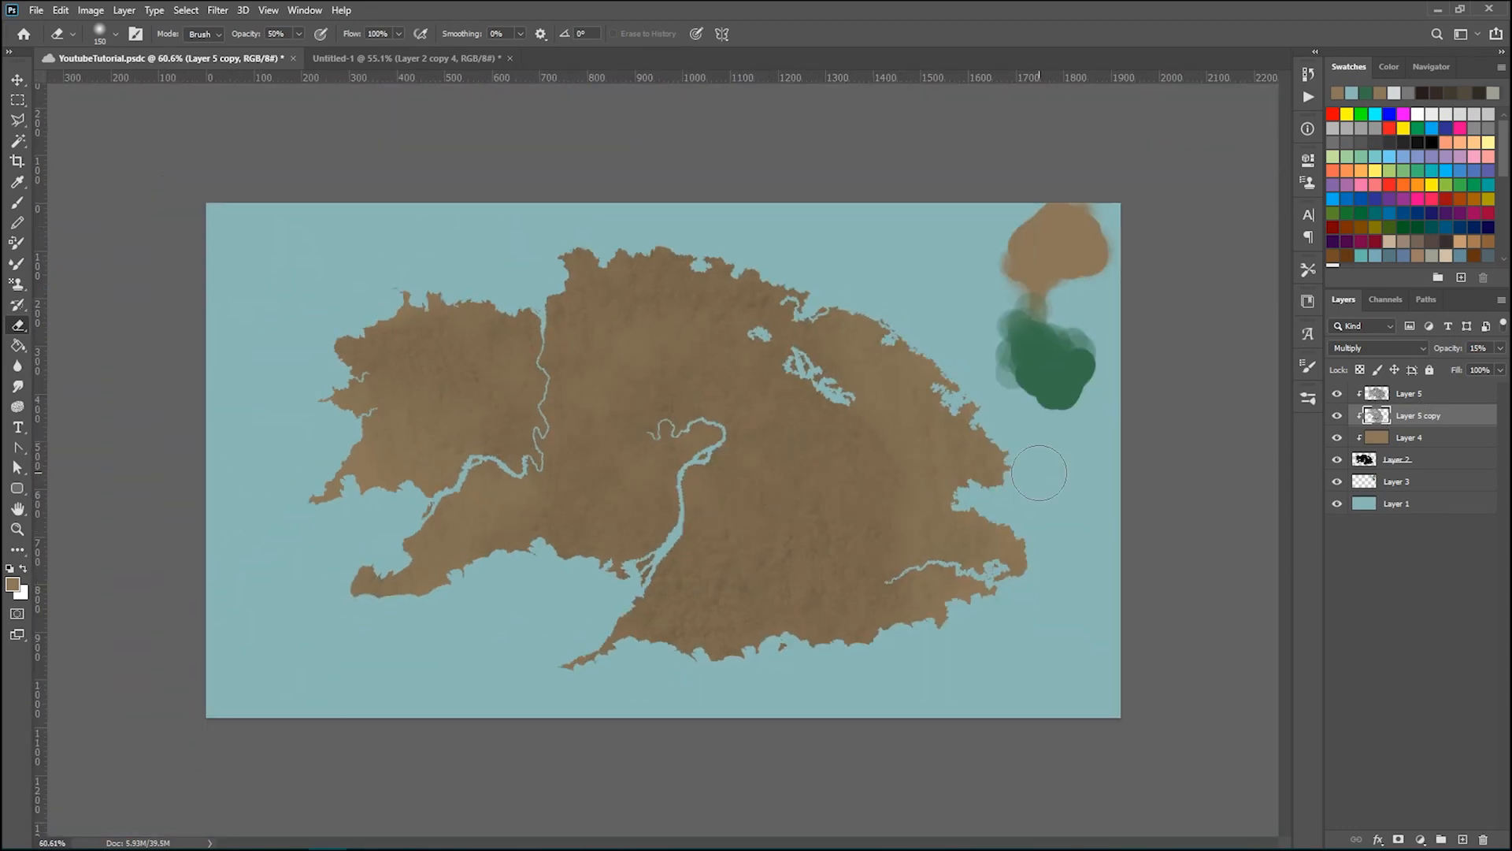